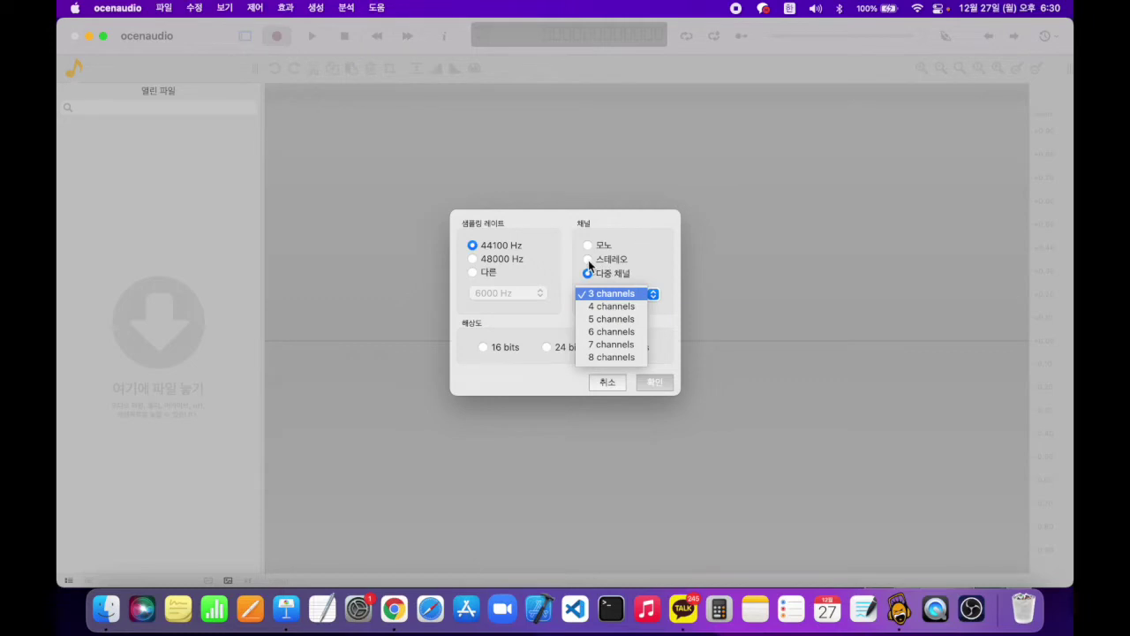
# Record about 33 seconds of audio at 44100 Hz with stereo channels and 32-bit resolution
pyautogui.click(588, 260)
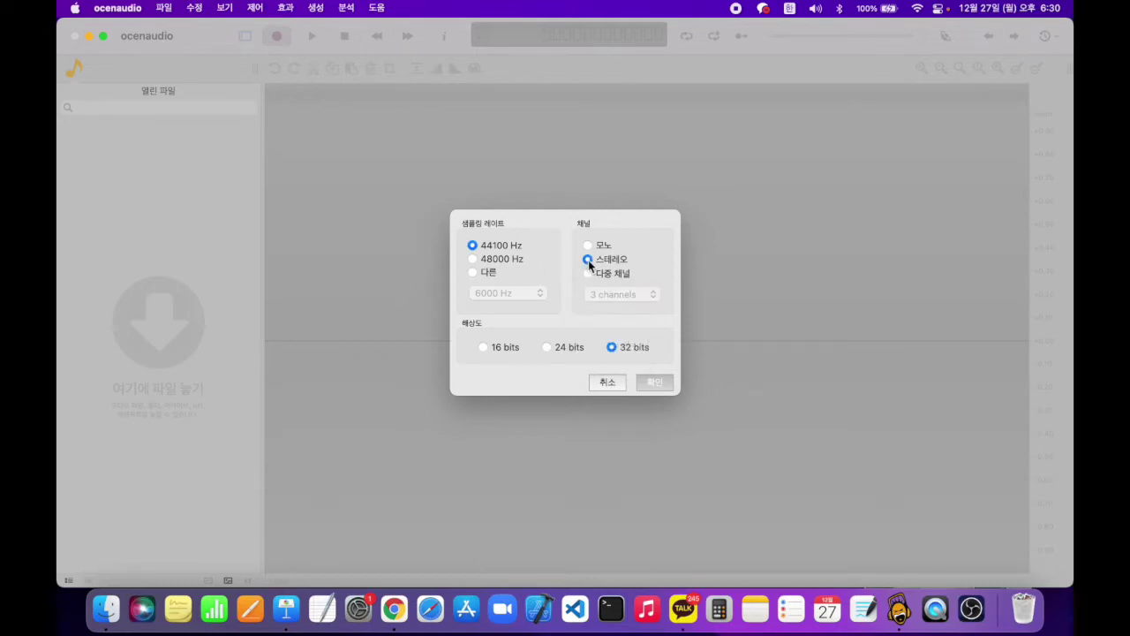
pyautogui.click(488, 346)
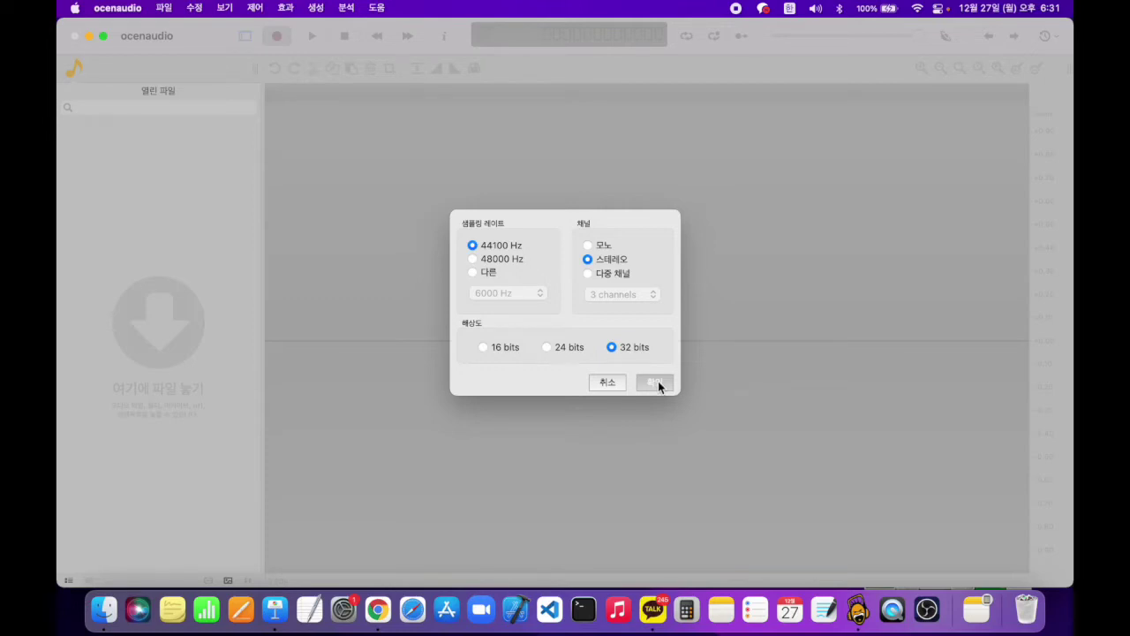
pyautogui.click(658, 381)
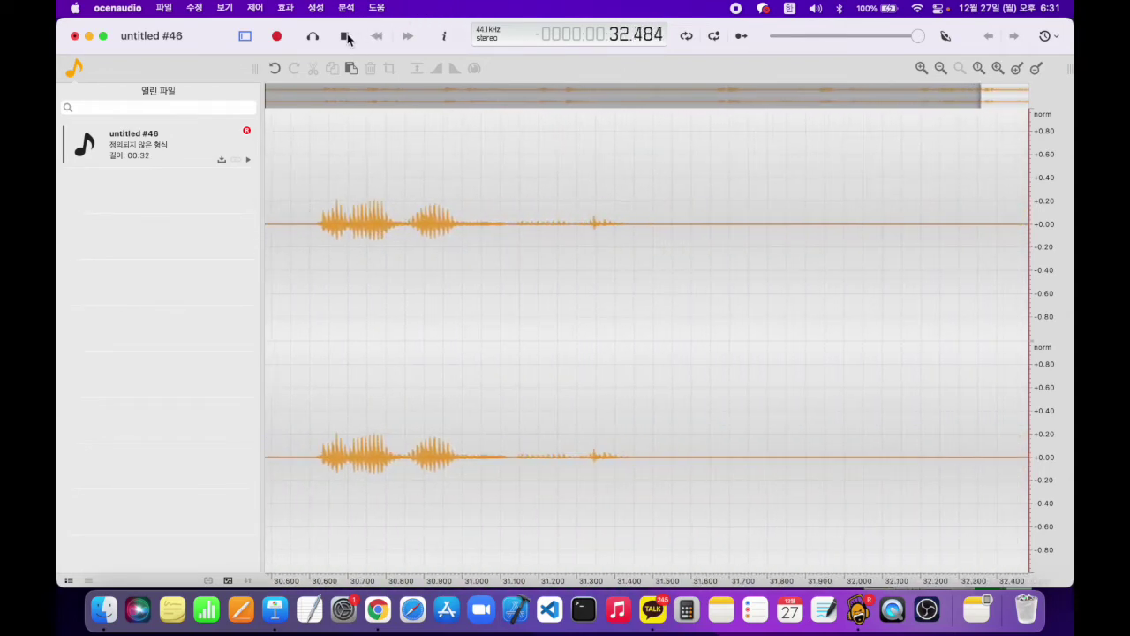
pyautogui.click(345, 36)
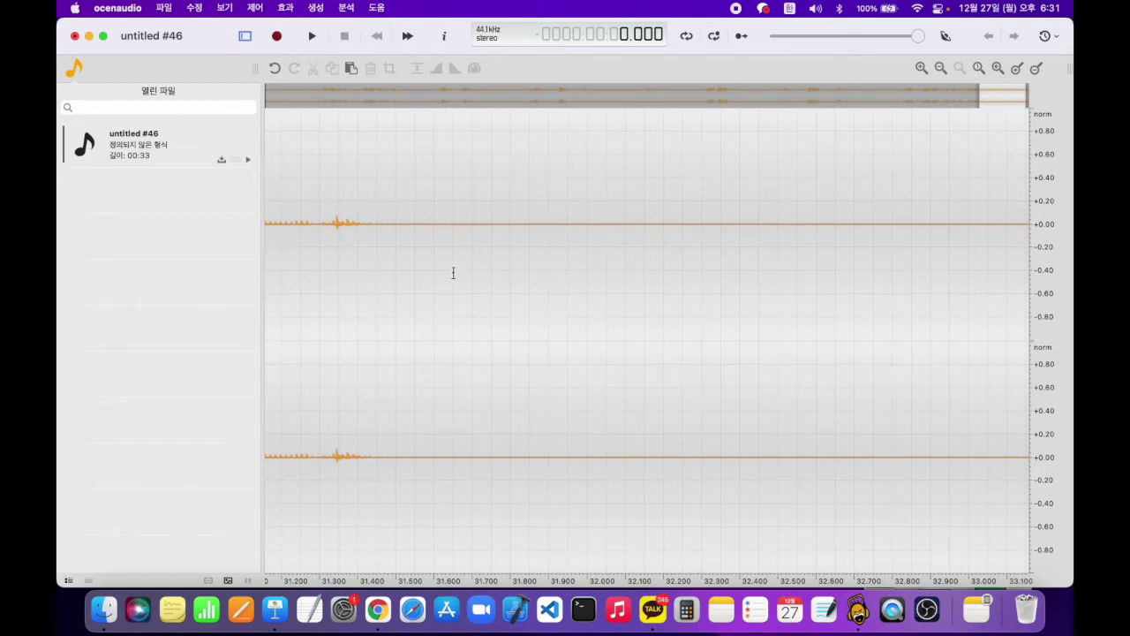
# Go back to the beginning of the recording and examine the waveform around 3.2 s in close detail
pyautogui.press('Home')
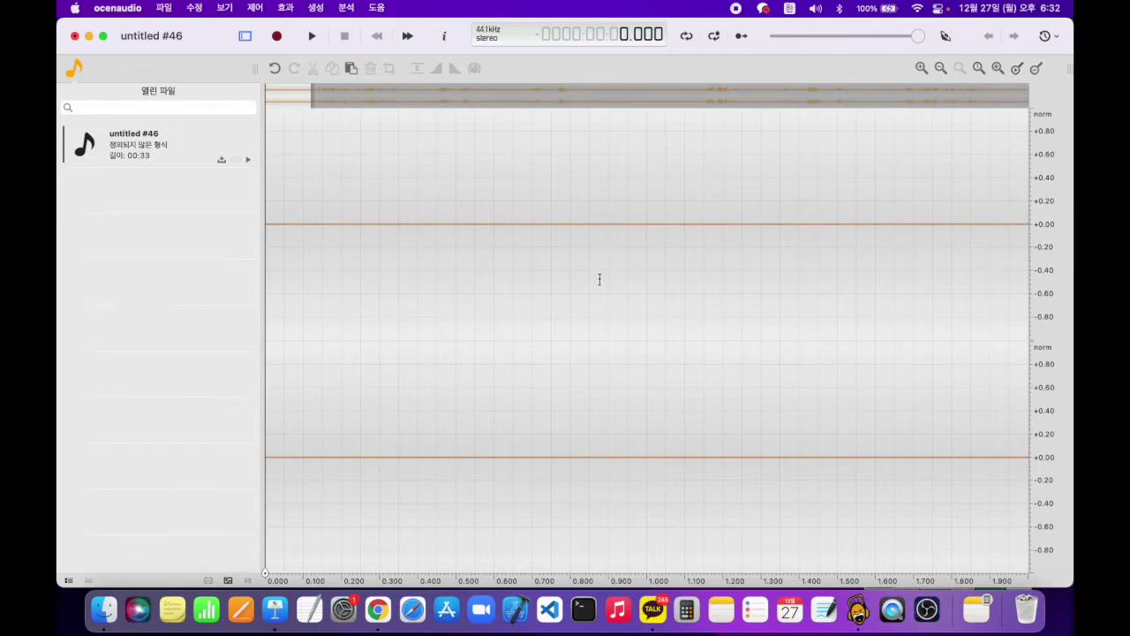
pyautogui.hscroll(10, 598, 279)
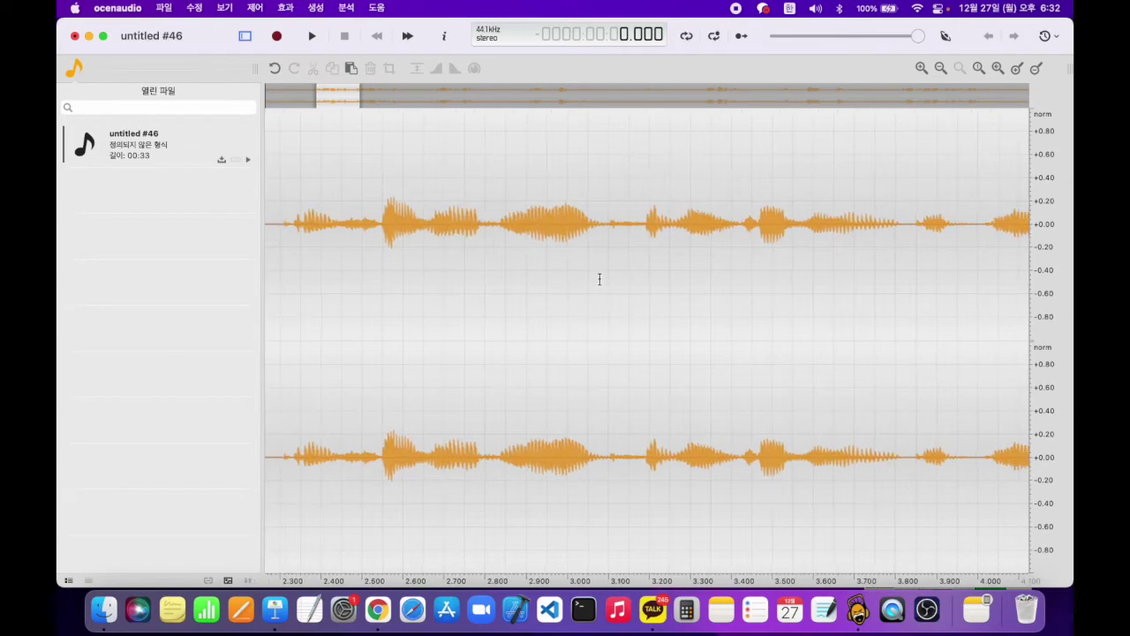
pyautogui.click(926, 76)
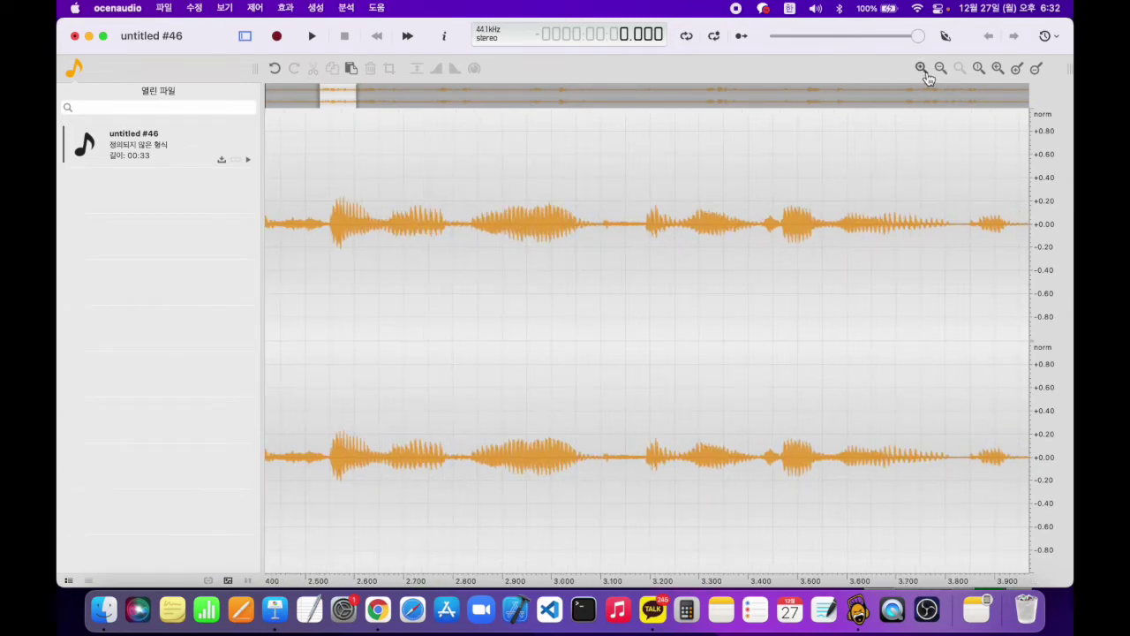
pyautogui.click(927, 77)
pyautogui.click(927, 77)
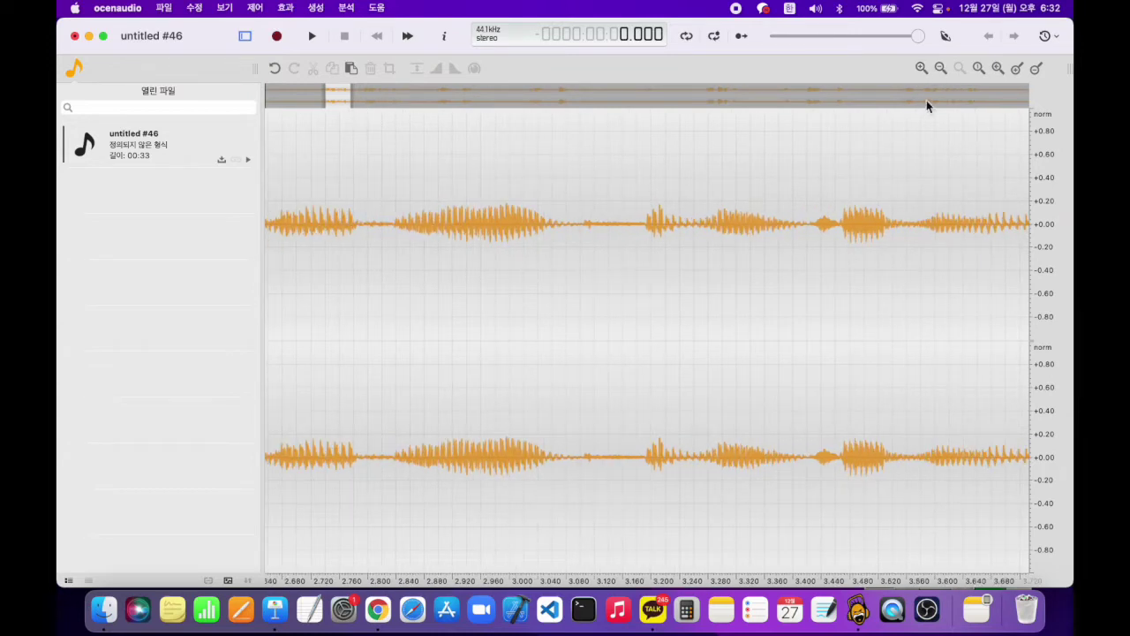
pyautogui.click(926, 71)
pyautogui.click(926, 71)
pyautogui.click(926, 71)
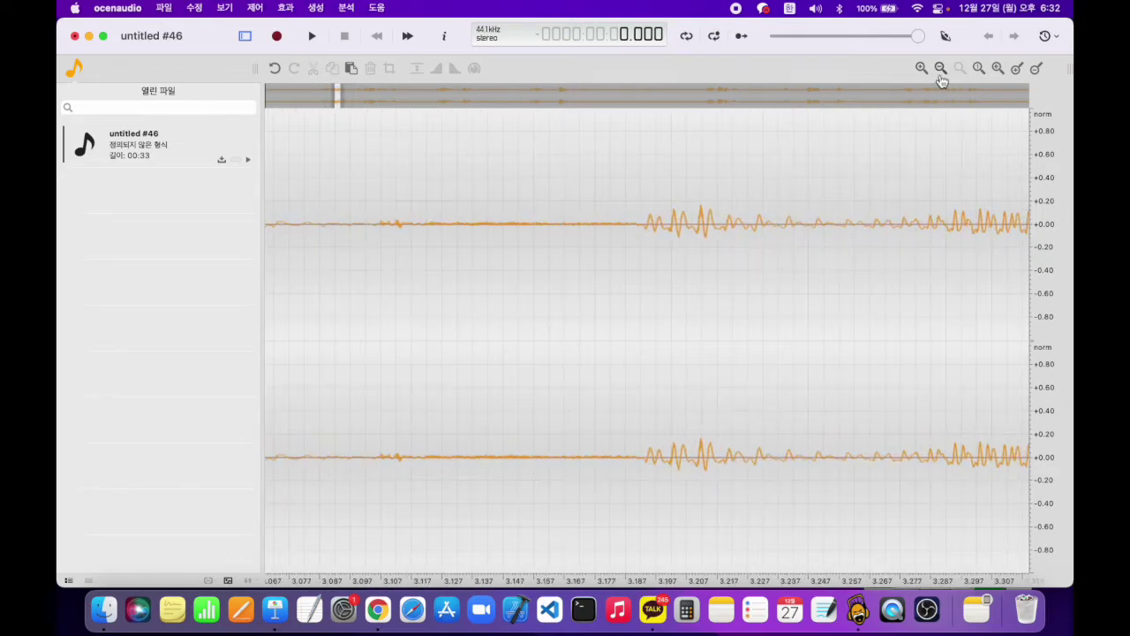
# Widen the time range until the entire recording can be examined at once
pyautogui.click(940, 69)
pyautogui.click(940, 69)
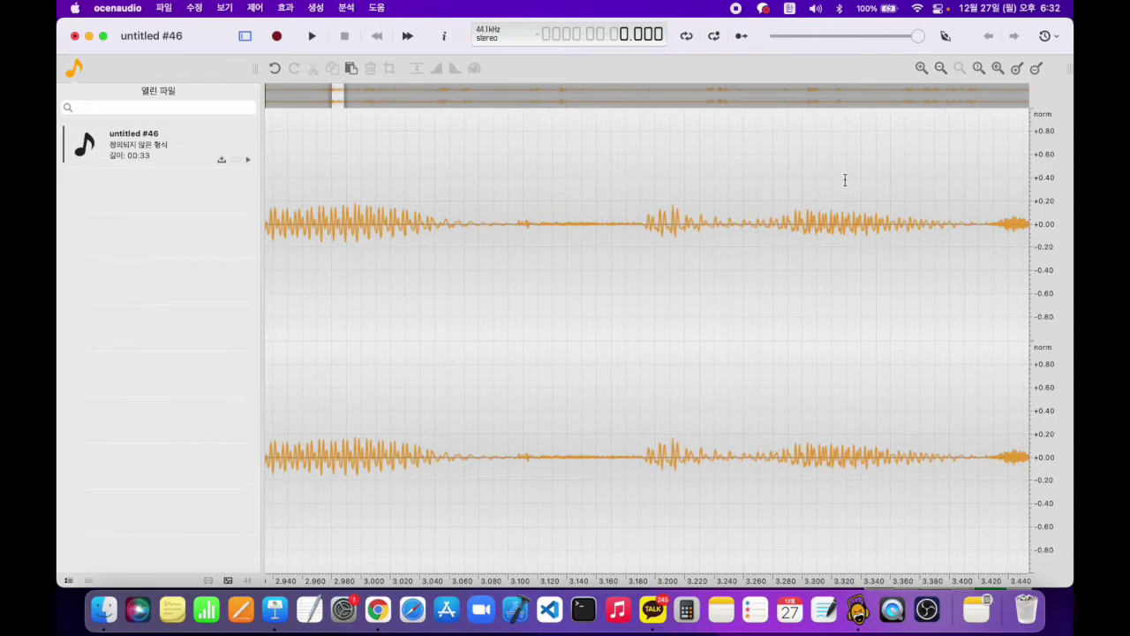
pyautogui.click(941, 71)
pyautogui.click(941, 71)
pyautogui.click(941, 70)
pyautogui.click(941, 70)
pyautogui.click(941, 70)
pyautogui.click(941, 71)
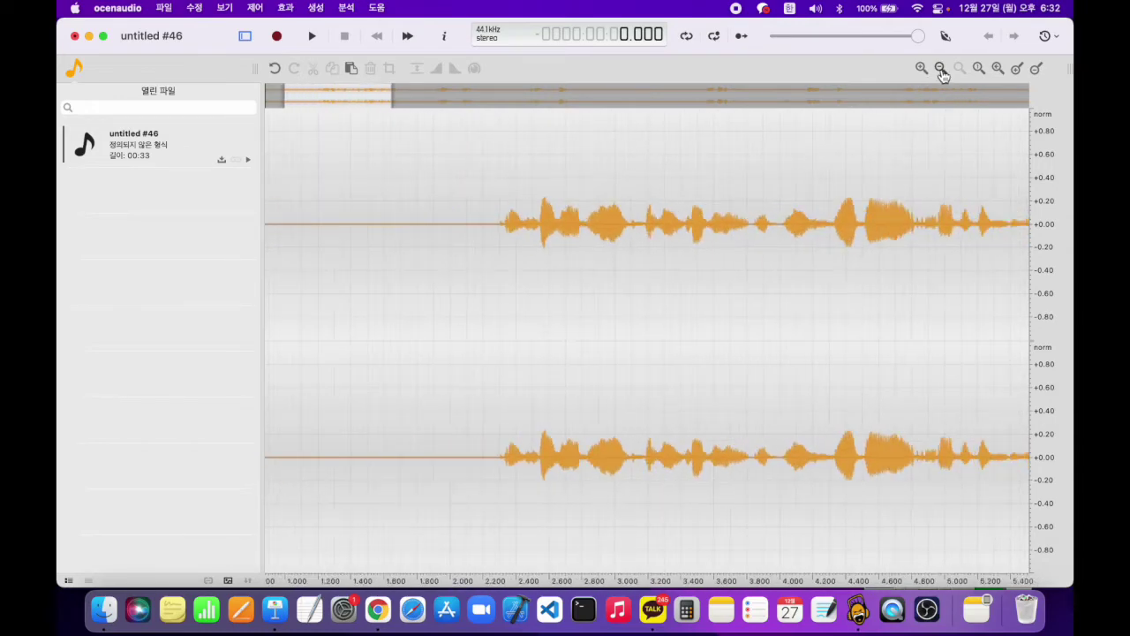
pyautogui.click(941, 71)
pyautogui.click(941, 70)
pyautogui.click(941, 71)
pyautogui.click(941, 71)
pyautogui.click(941, 71)
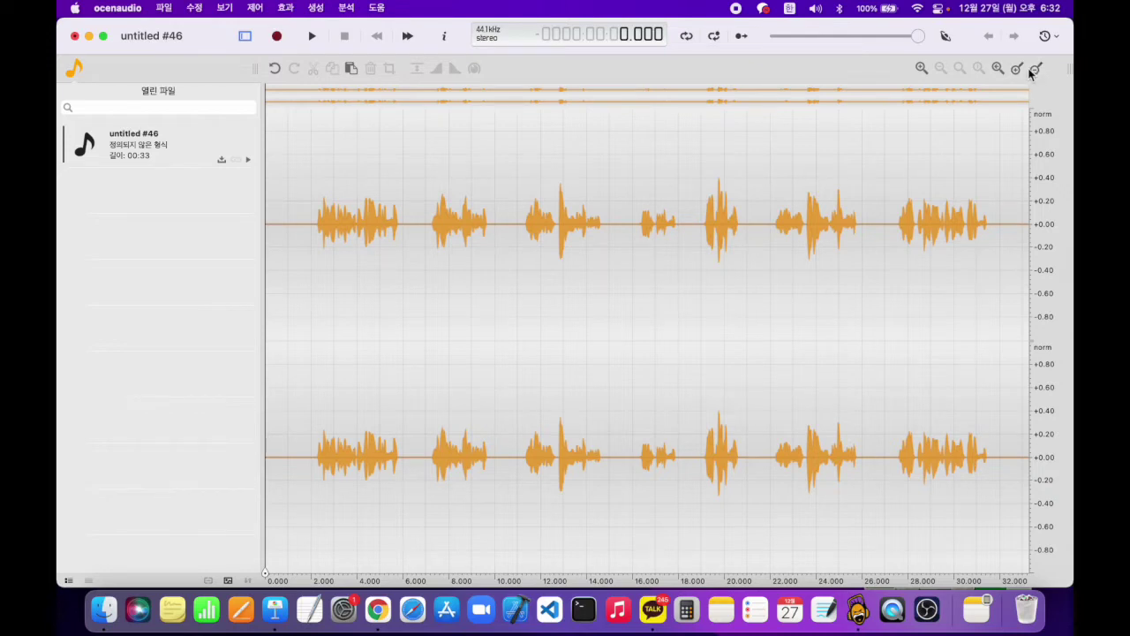
# Enlarge the waveform's amplitude scale to about ±0.35 so the peaks can be examined
pyautogui.click(1019, 71)
pyautogui.click(1019, 71)
pyautogui.click(1020, 71)
pyautogui.click(1020, 70)
pyautogui.click(1019, 70)
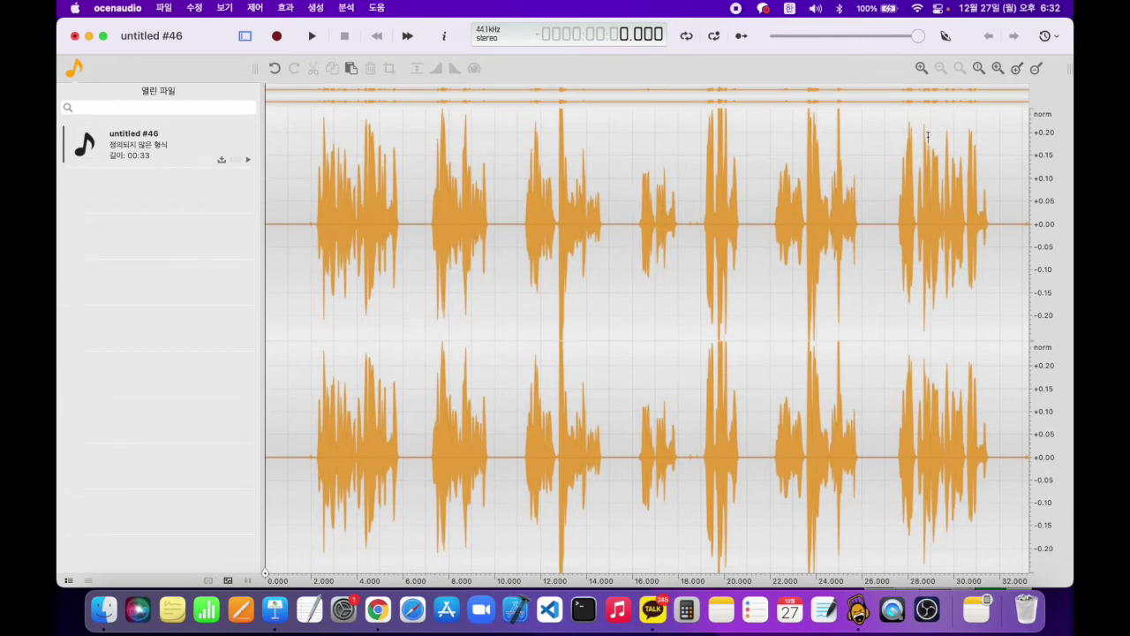
pyautogui.click(1038, 71)
pyautogui.click(1018, 70)
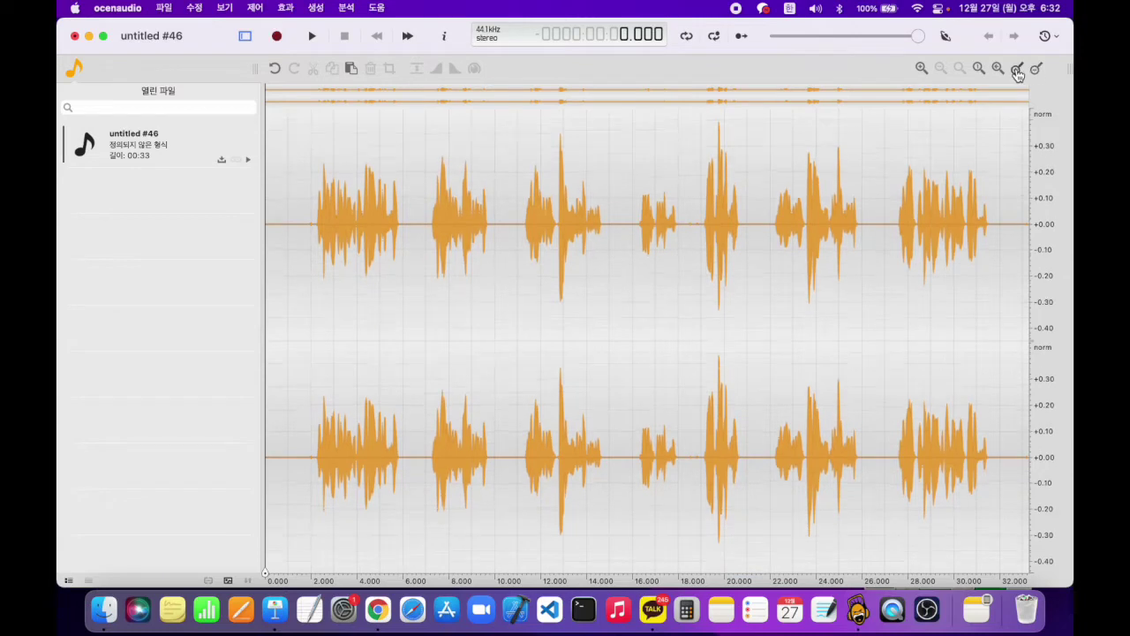
pyautogui.click(1042, 70)
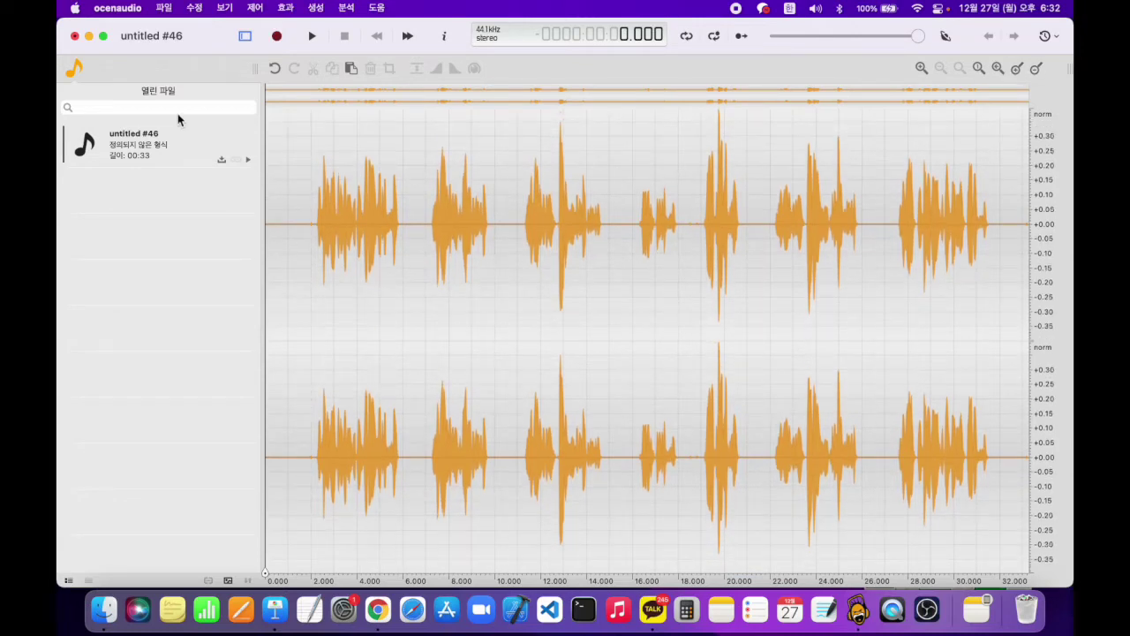
# Display the recording as a spectrum instead of a waveform
pyautogui.click(226, 8)
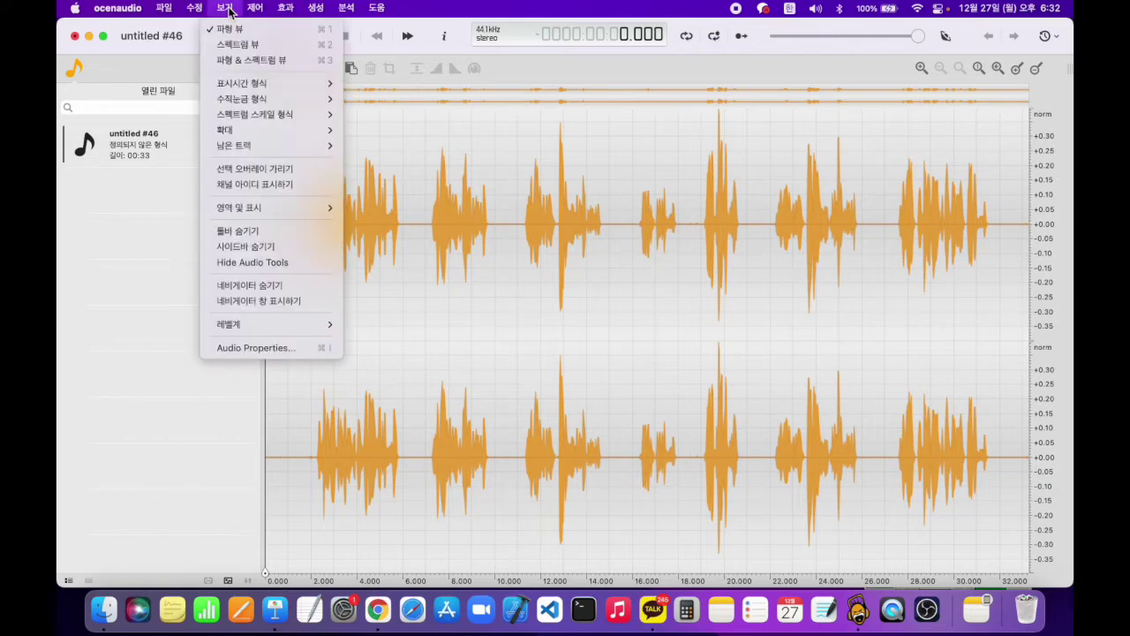
pyautogui.click(265, 43)
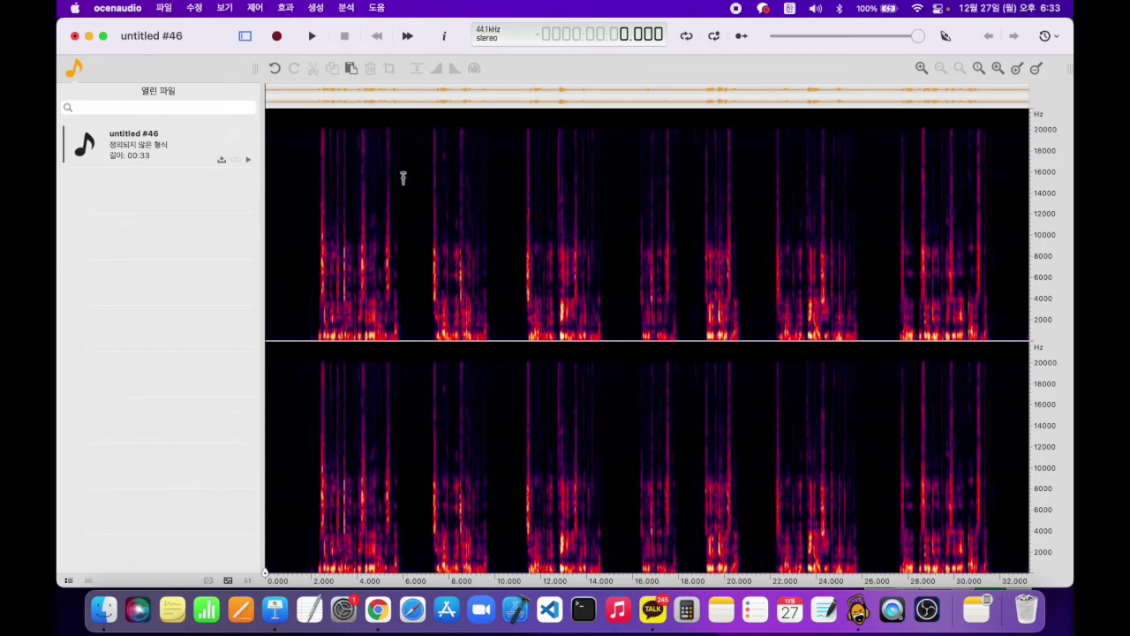
pyautogui.click(229, 9)
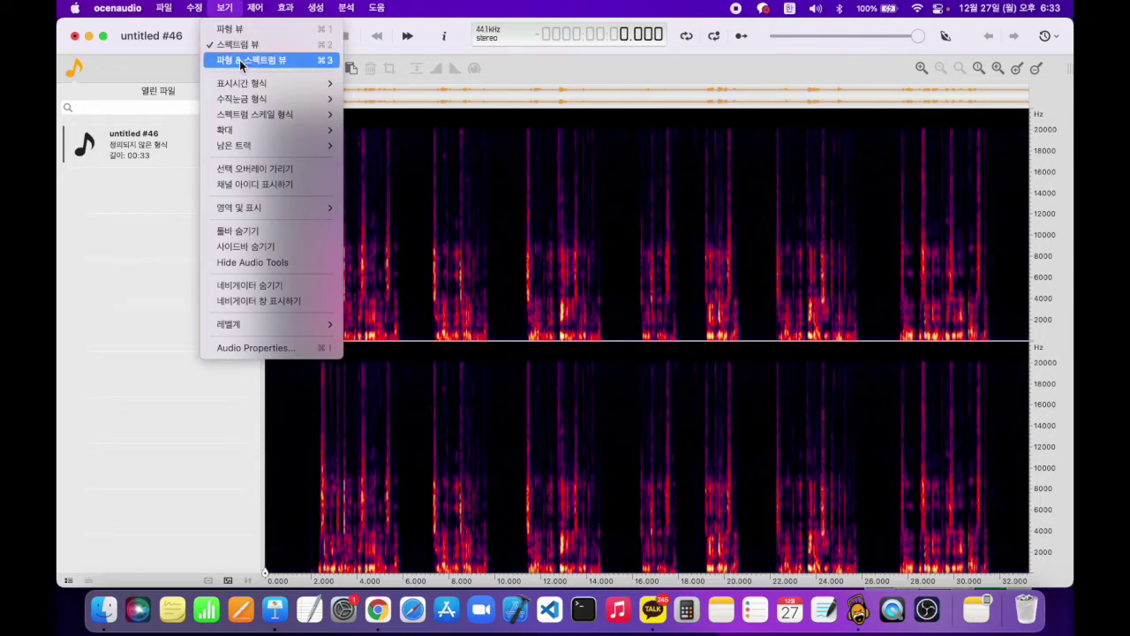
pyautogui.click(543, 346)
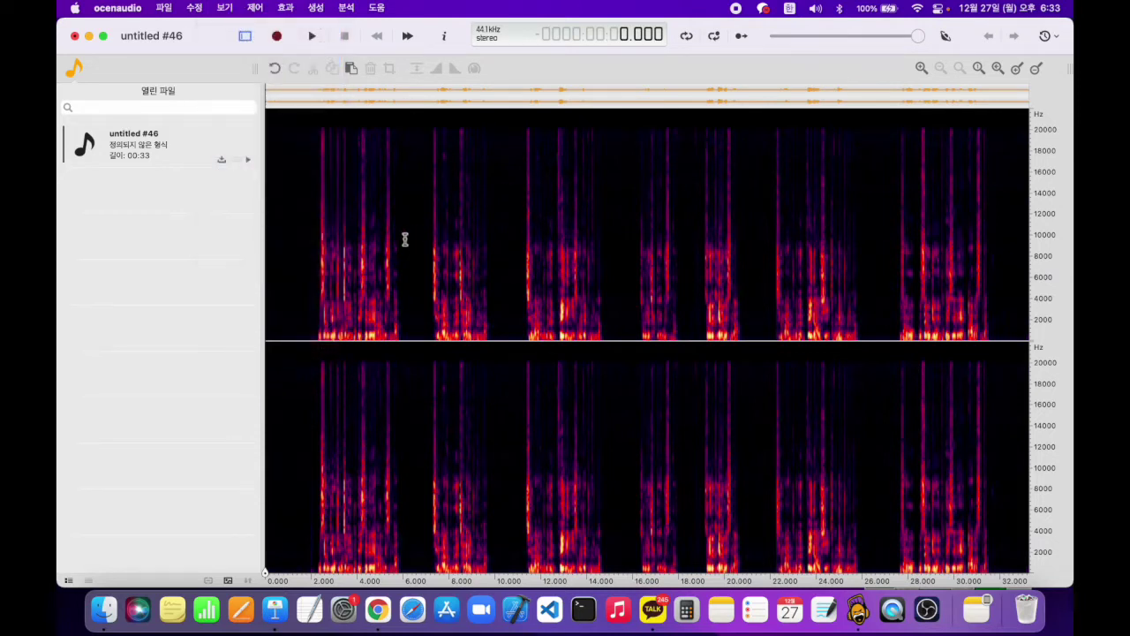
# Display the waveform and spectrum together and place the cursor at about 1.3 s
pyautogui.moveTo(307, 239)
pyautogui.mouseDown()
pyautogui.moveTo(456, 251)
pyautogui.moveTo(309, 253)
pyautogui.mouseUp()
pyautogui.click(226, 8)
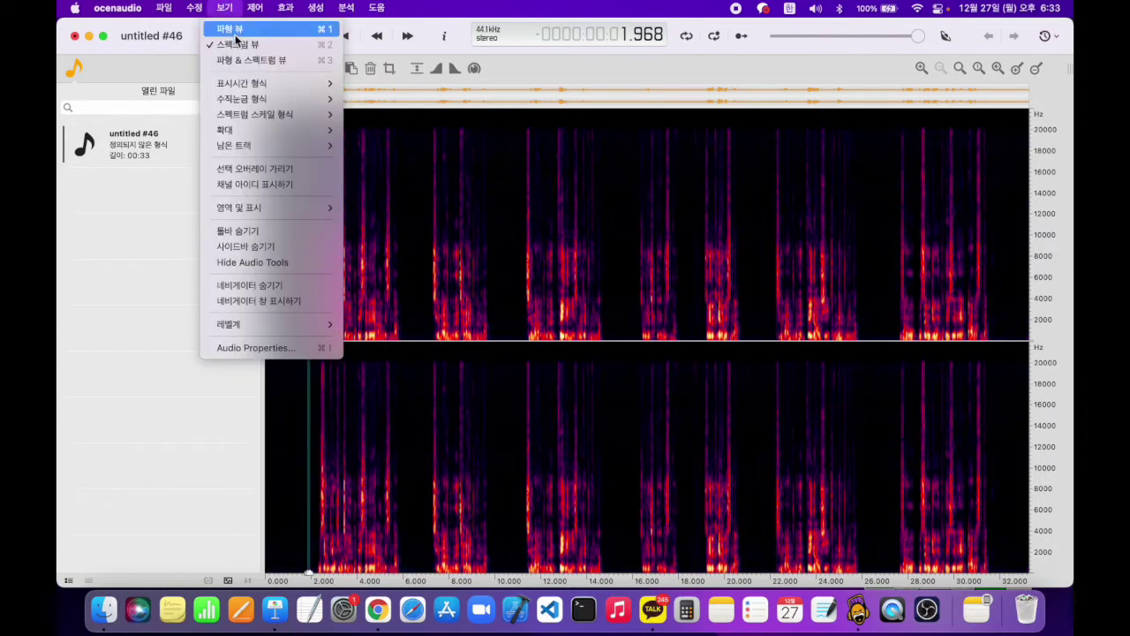
pyautogui.click(254, 56)
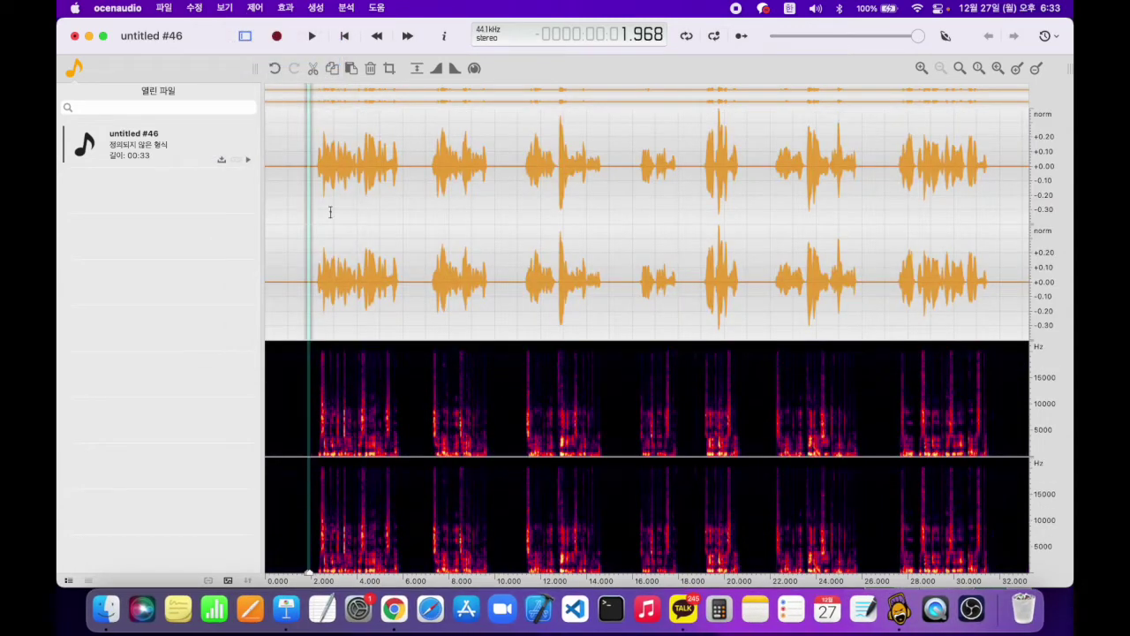
pyautogui.click(297, 297)
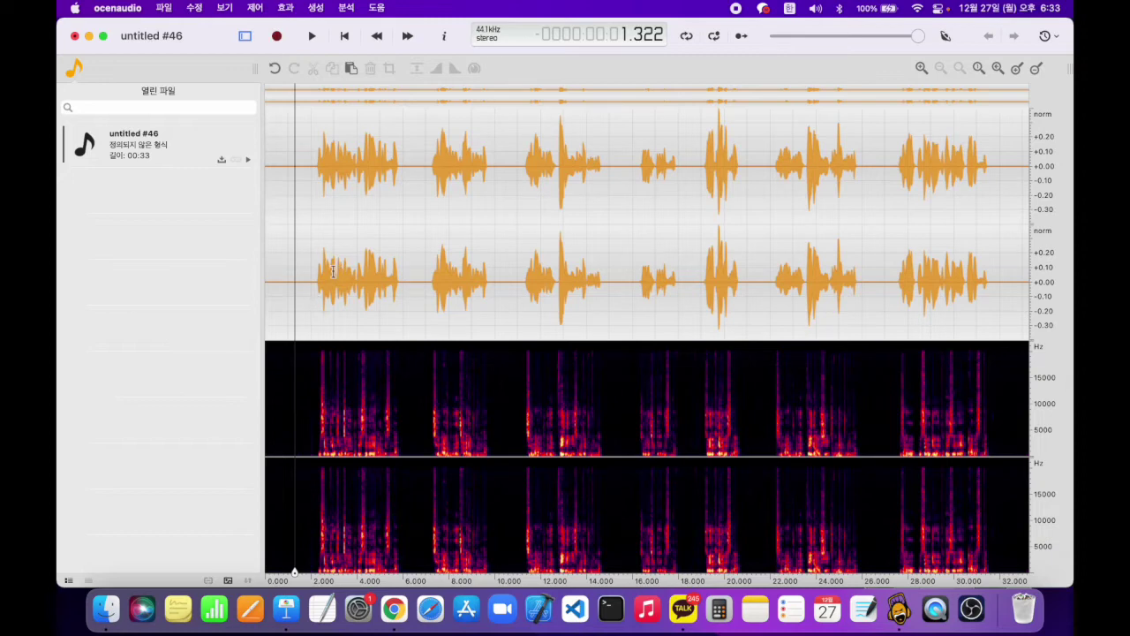
# Return the recording to the waveform-only view
pyautogui.click(223, 8)
pyautogui.click(233, 29)
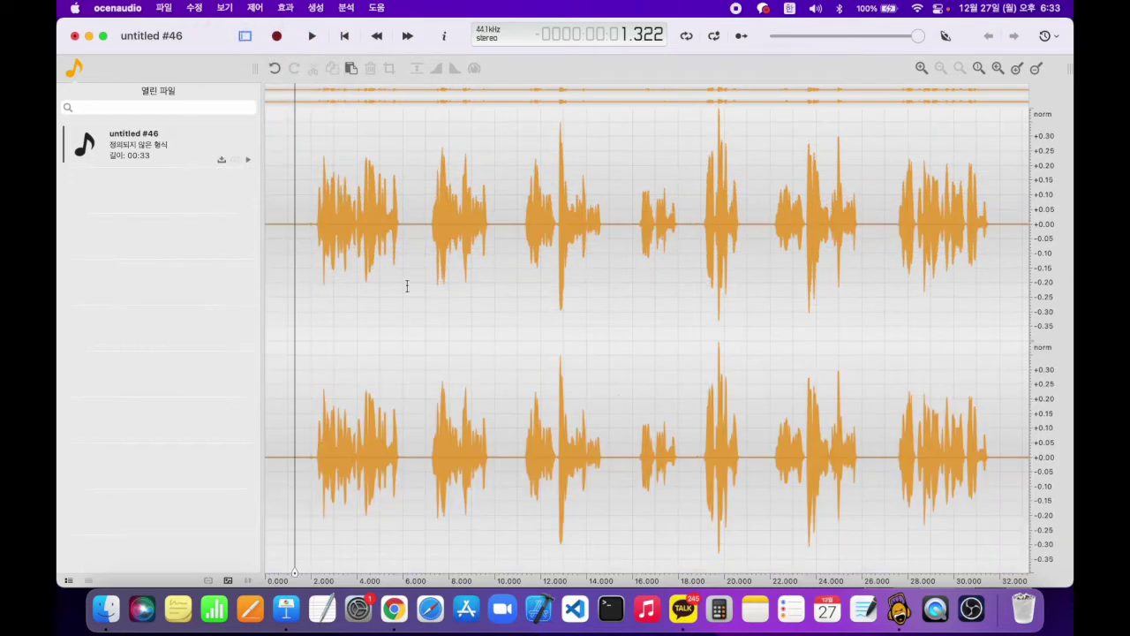
pyautogui.click(224, 8)
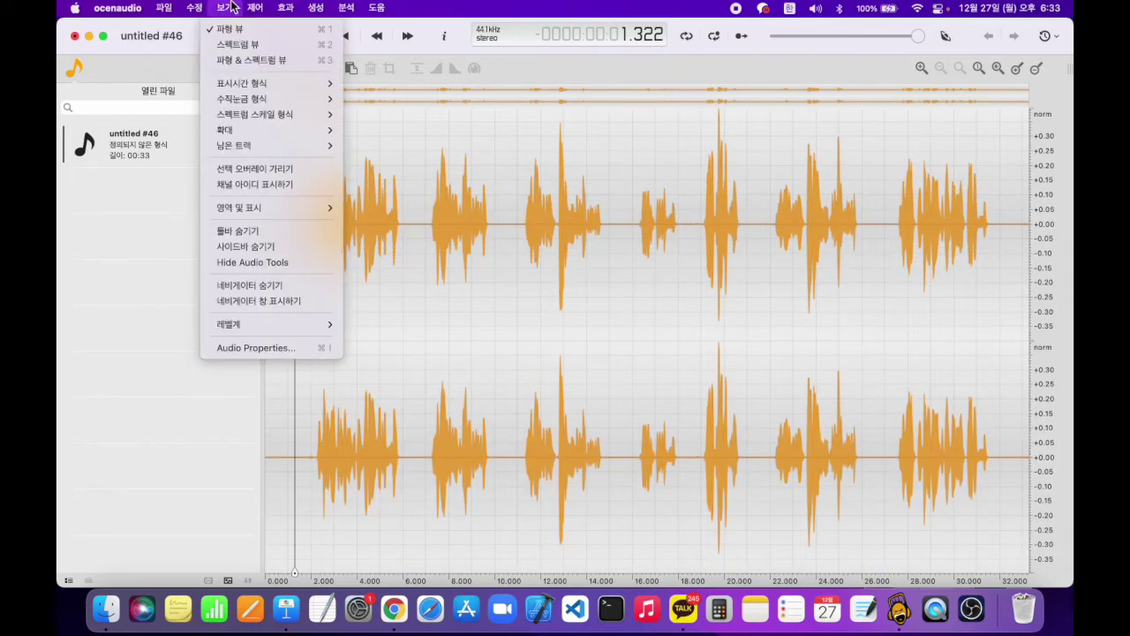
pyautogui.click(407, 289)
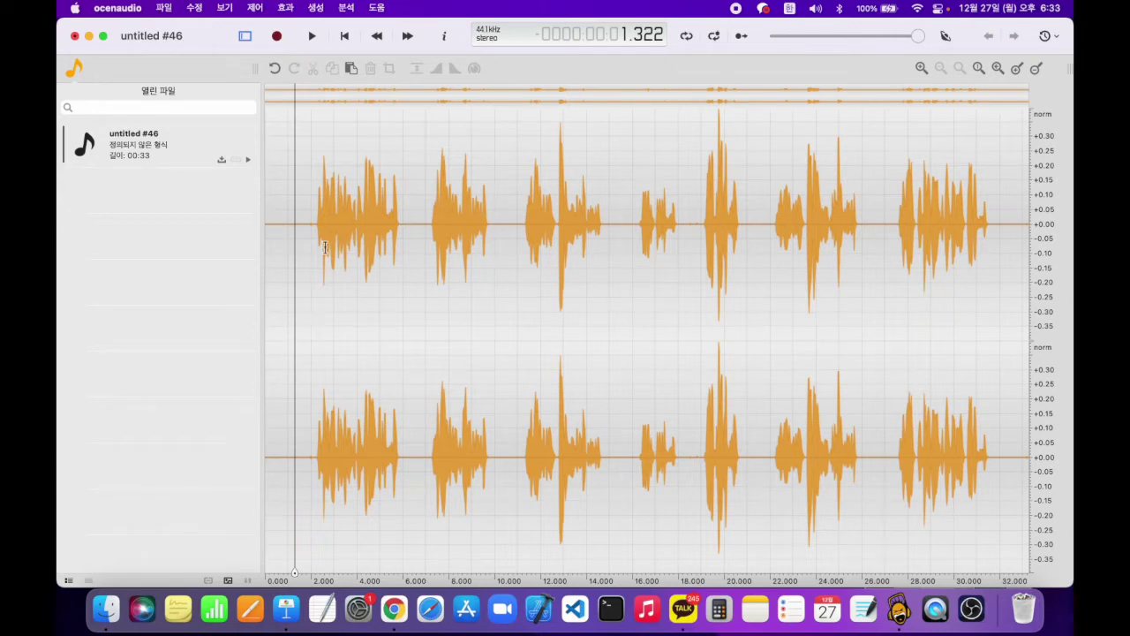
# Play the recording and select its quiet fourth phrase, from about 15.3 to 18.8 s
pyautogui.press('space')
pyautogui.moveTo(622, 230); pyautogui.dragTo(695, 229)
pyautogui.click(707, 270)
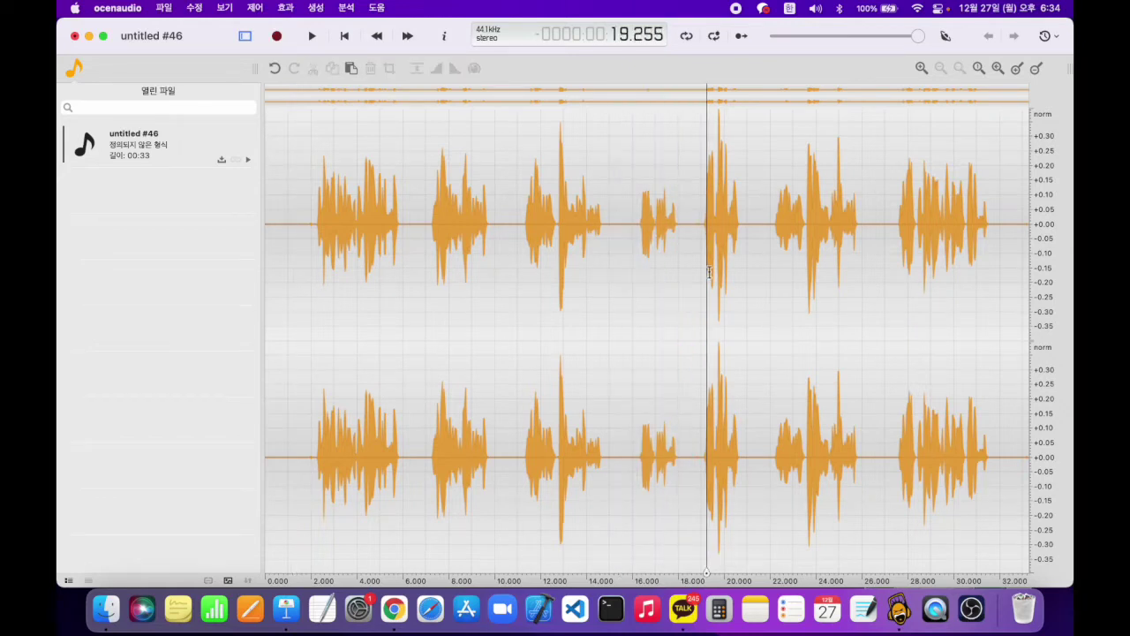
pyautogui.moveTo(614, 227); pyautogui.dragTo(693, 231)
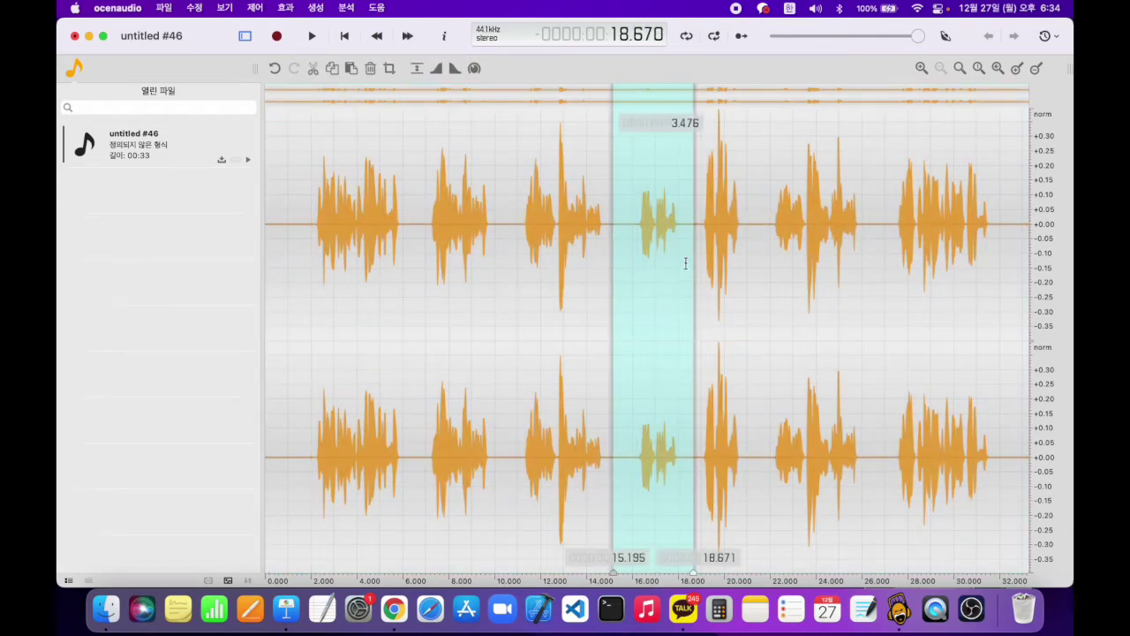
pyautogui.click(711, 290)
pyautogui.moveTo(615, 246); pyautogui.dragTo(697, 251)
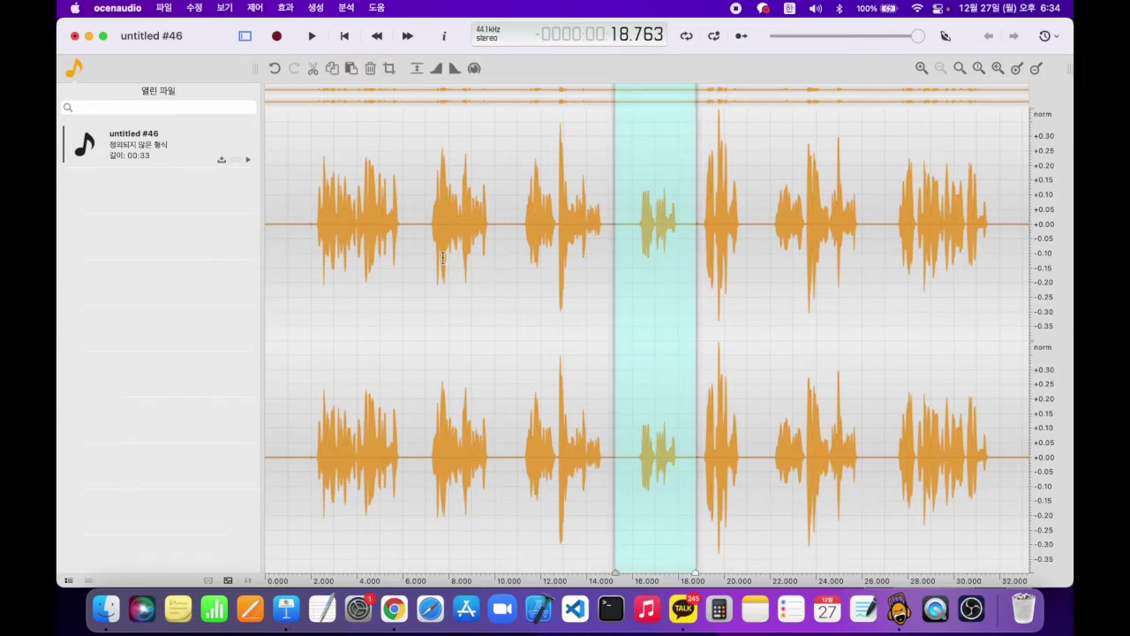
# Select the second phrase, from about 6.6 to 10.6 s, and play only that section
pyautogui.moveTo(418, 235); pyautogui.dragTo(510, 239)
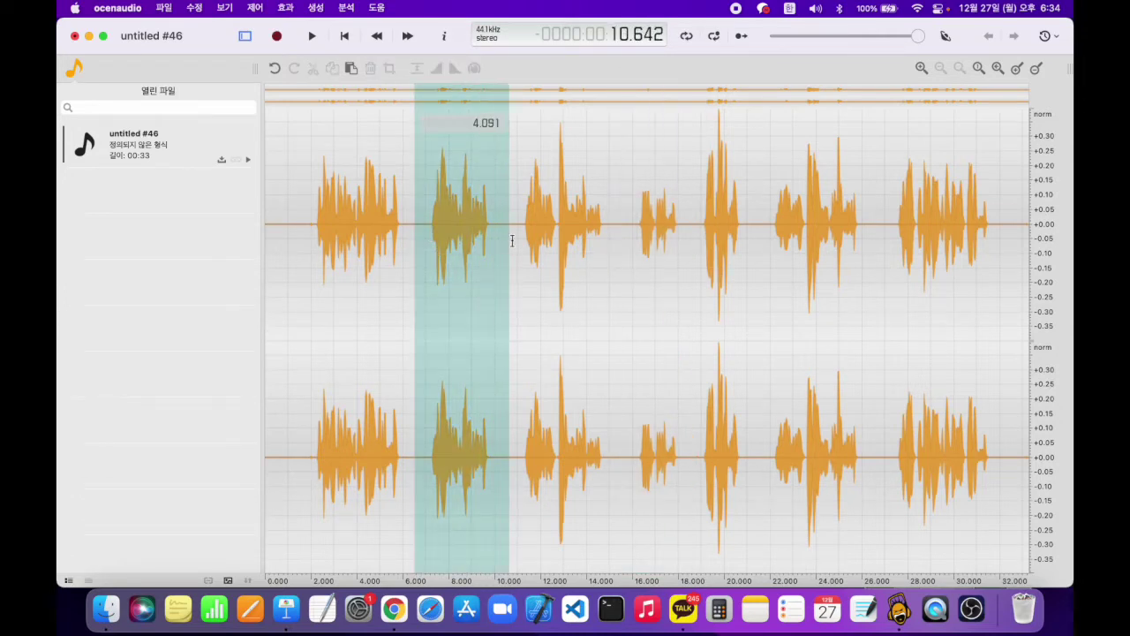
pyautogui.press('space')
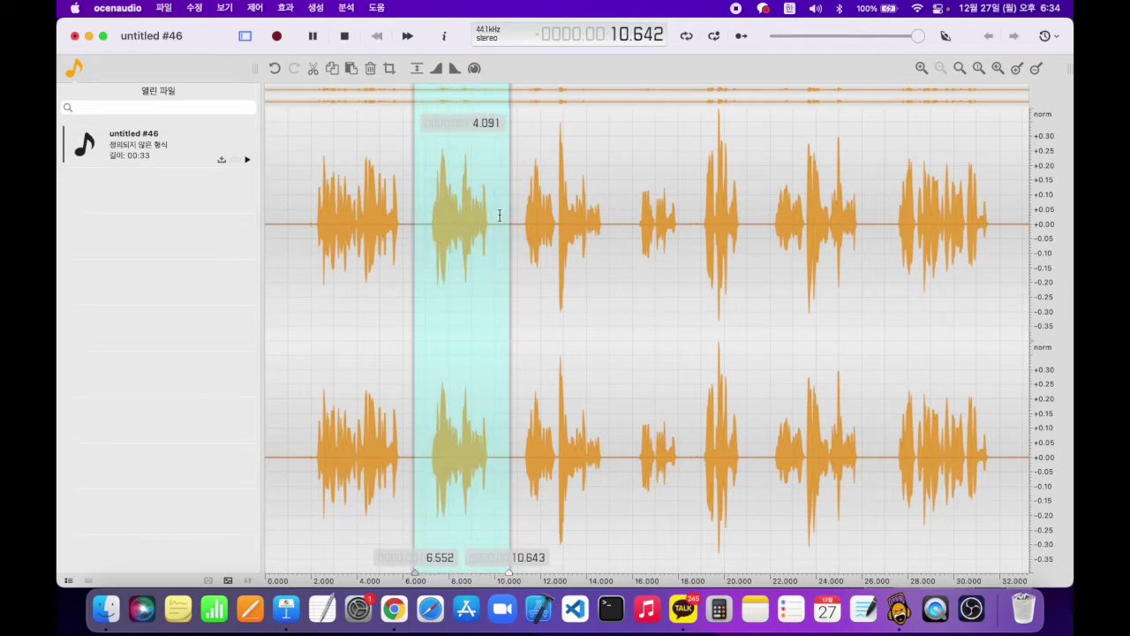
# Cut the second phrase, from about 6.2 to 10.7 s, and paste it back in the same place
pyautogui.moveTo(407, 221); pyautogui.dragTo(512, 223)
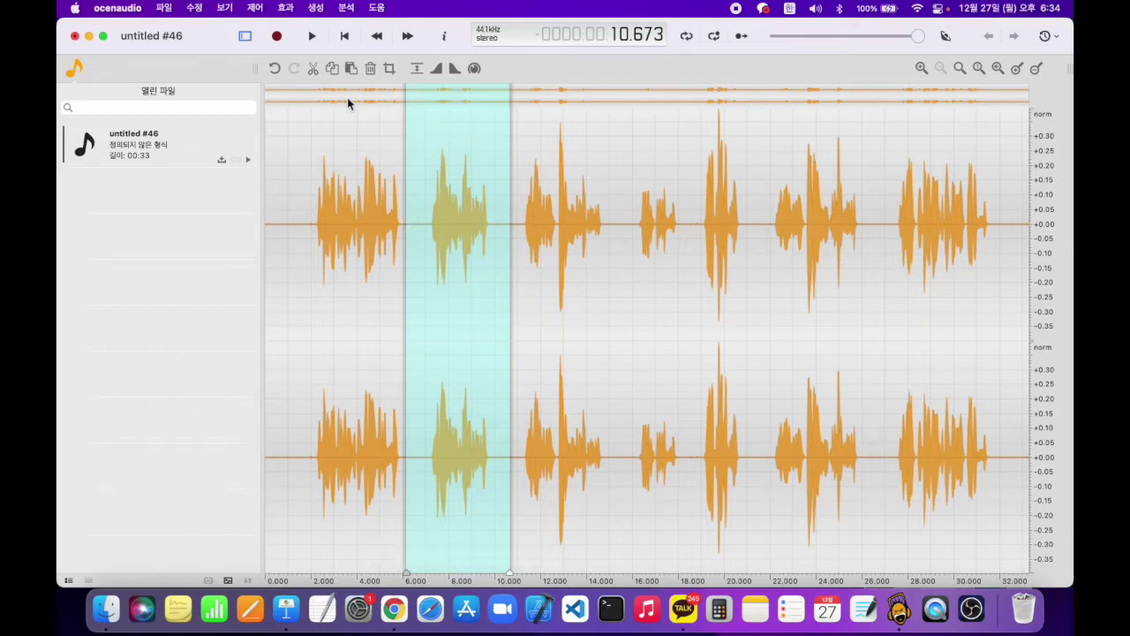
pyautogui.click(315, 71)
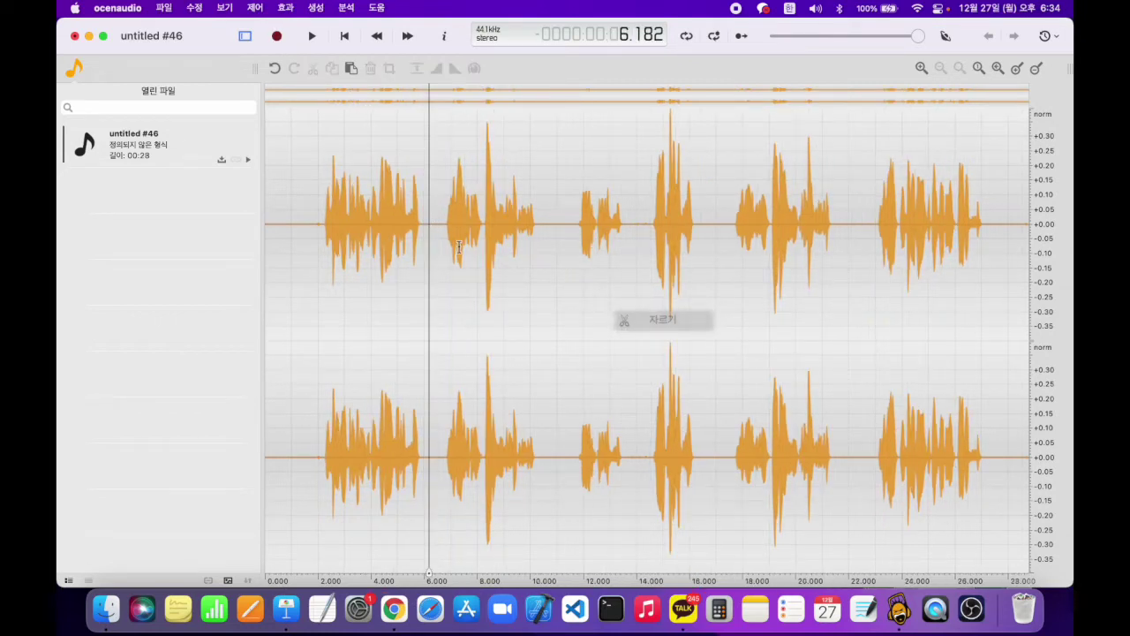
pyautogui.click(352, 70)
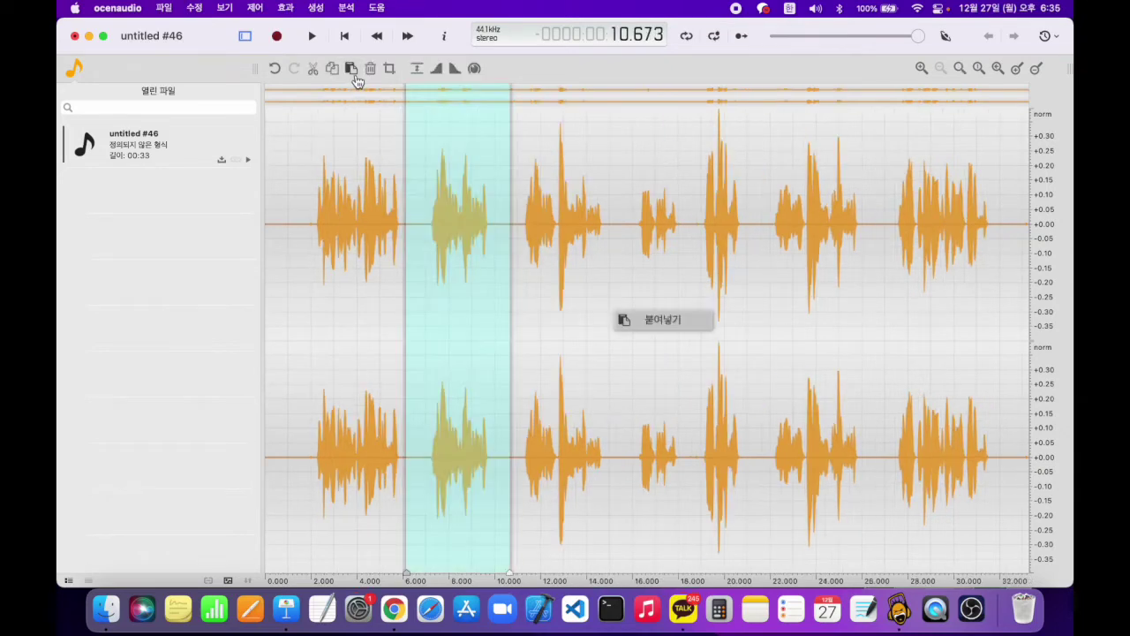
# Paste a copy of the cut phrase at about 15.3 s, before the quiet fourth phrase, and delete that copy
pyautogui.click(605, 232)
pyautogui.click(616, 232)
pyautogui.press('super+v')
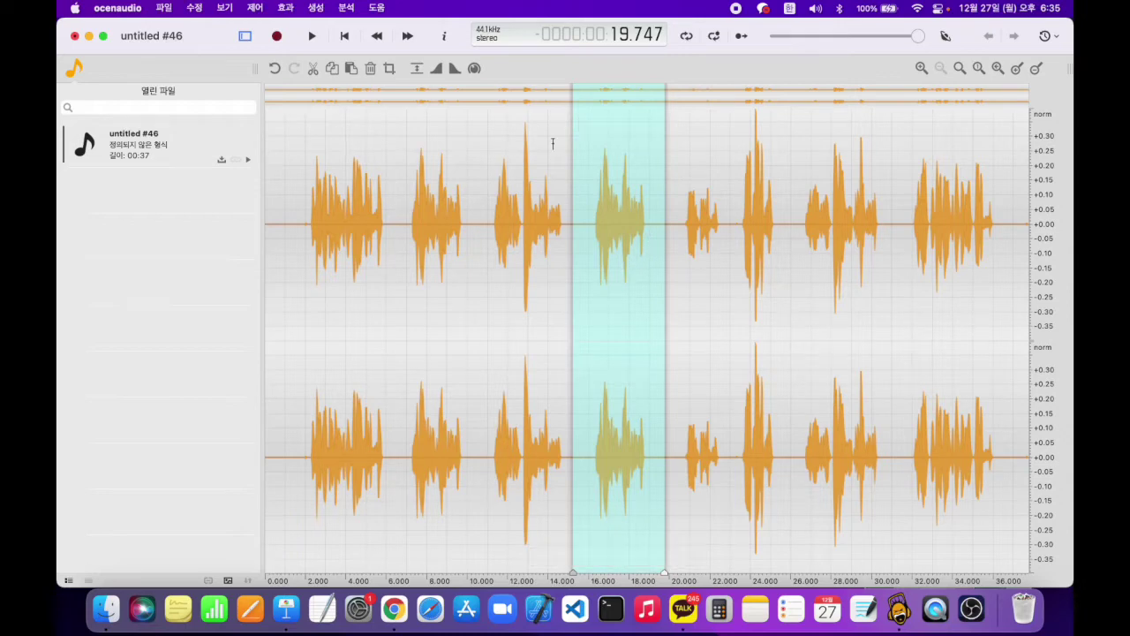
pyautogui.press('Delete')
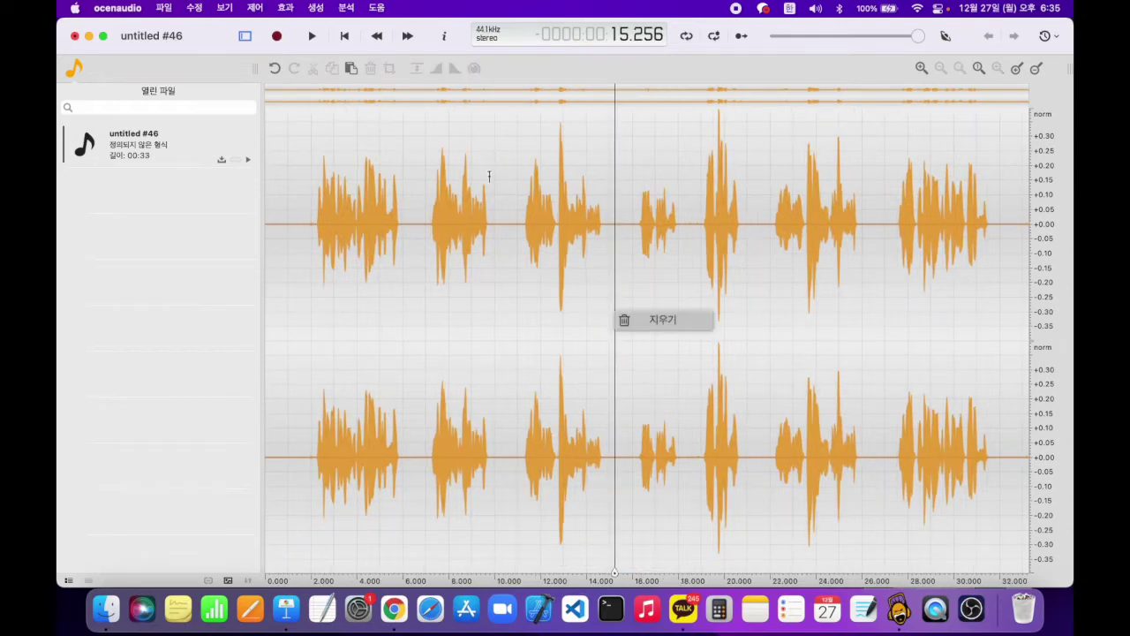
# Delete the second phrase, from about 6.3 to 10.6 s, and undo the last two deletions
pyautogui.moveTo(508, 194); pyautogui.dragTo(409, 214)
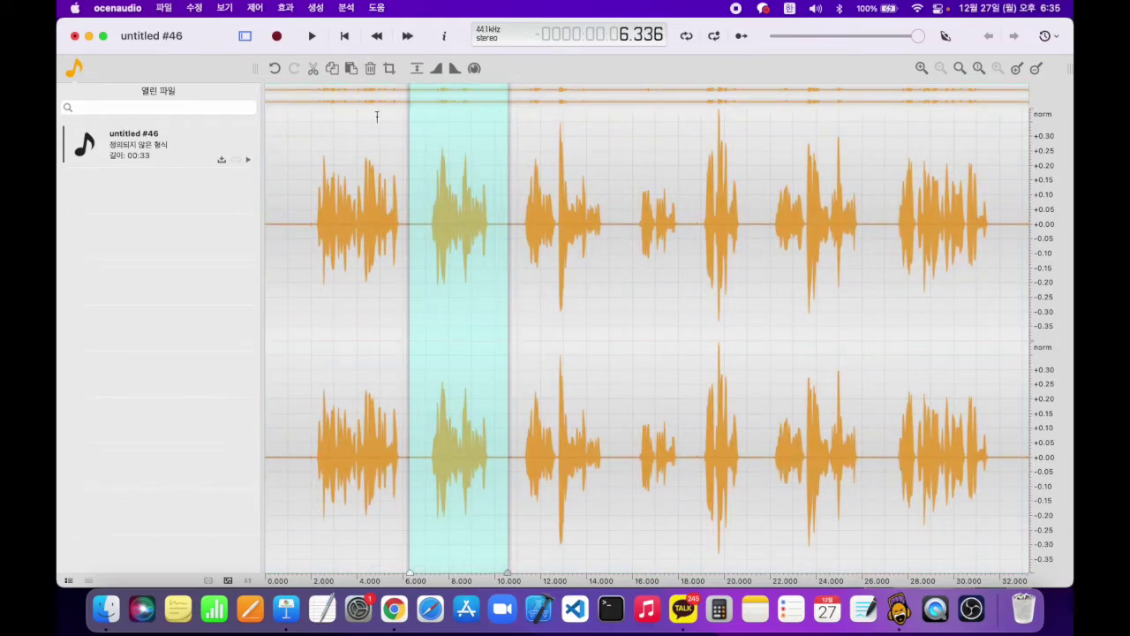
pyautogui.press('Delete')
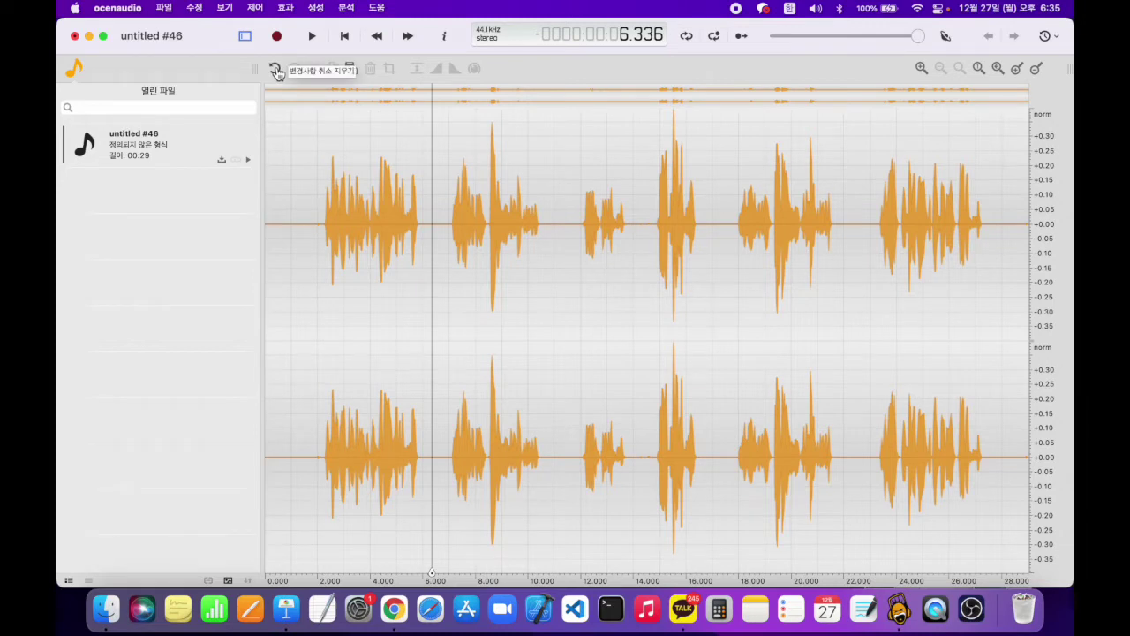
pyautogui.click(275, 69)
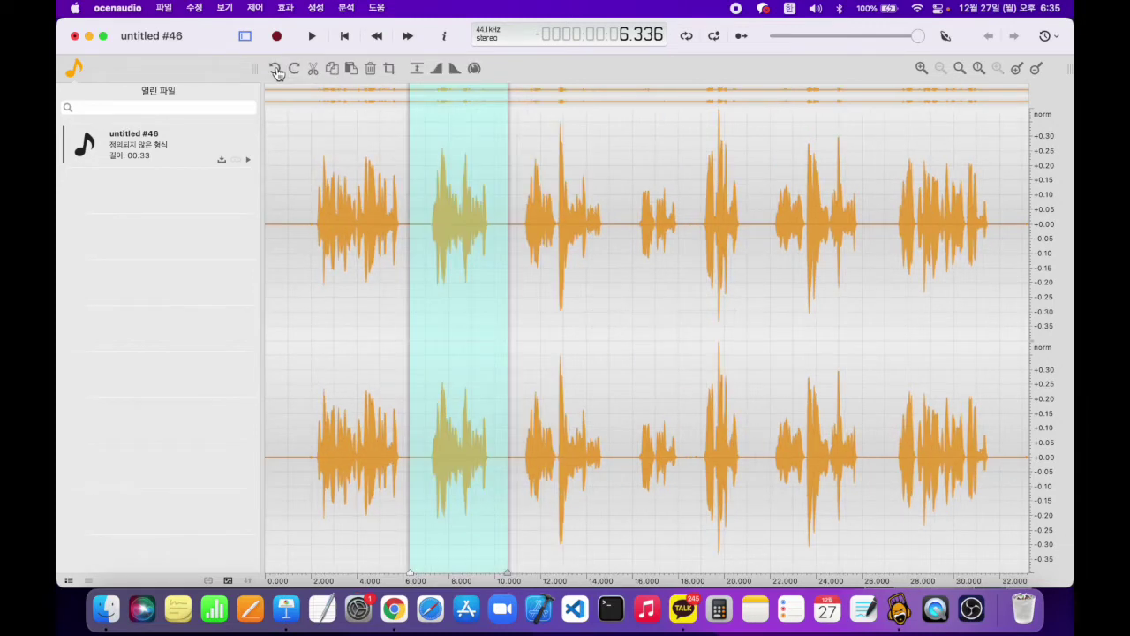
pyautogui.click(276, 71)
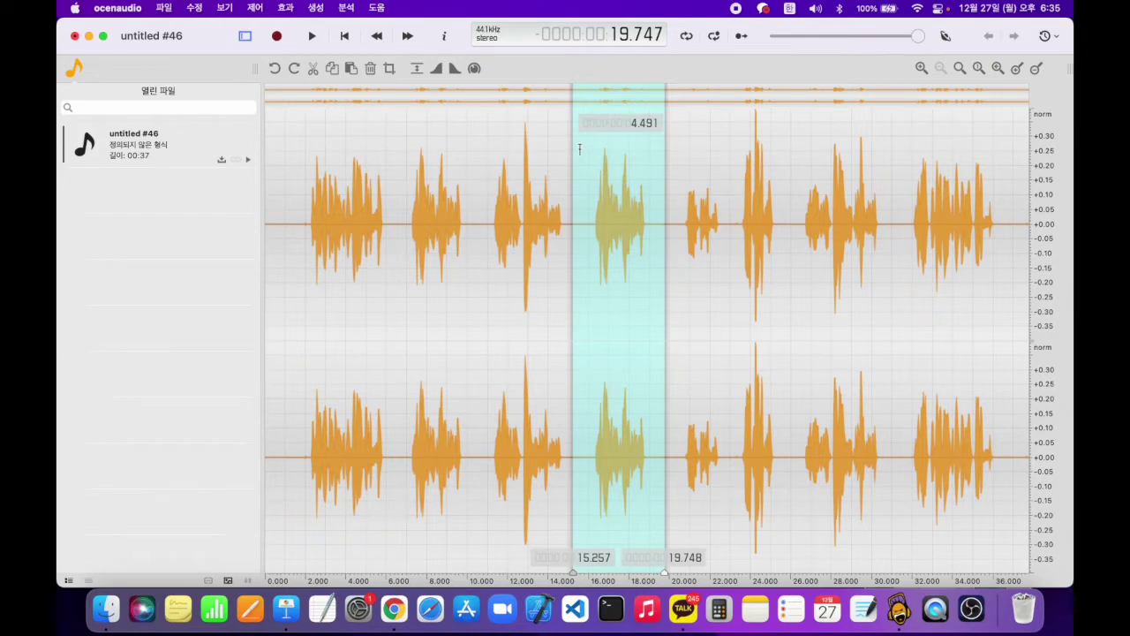
# Delete the pasted copy between about 15.3 and 19.7 s and the original second phrase starting at about 6.6 s
pyautogui.press('Delete')
pyautogui.click(527, 229)
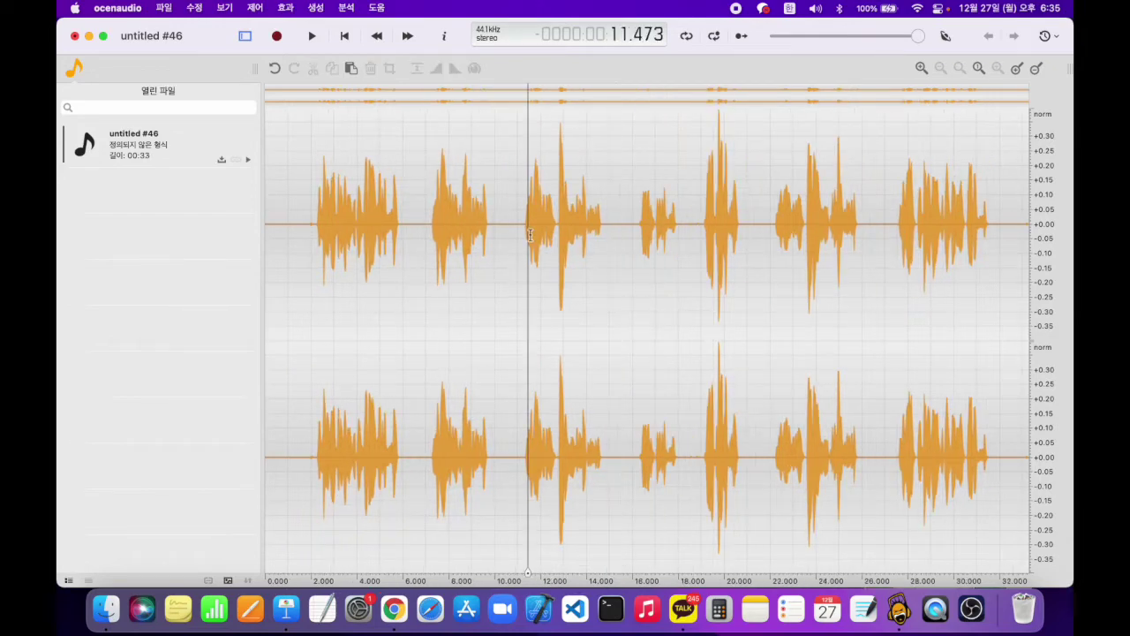
pyautogui.moveTo(515, 229); pyautogui.dragTo(415, 227)
pyautogui.press('Delete')
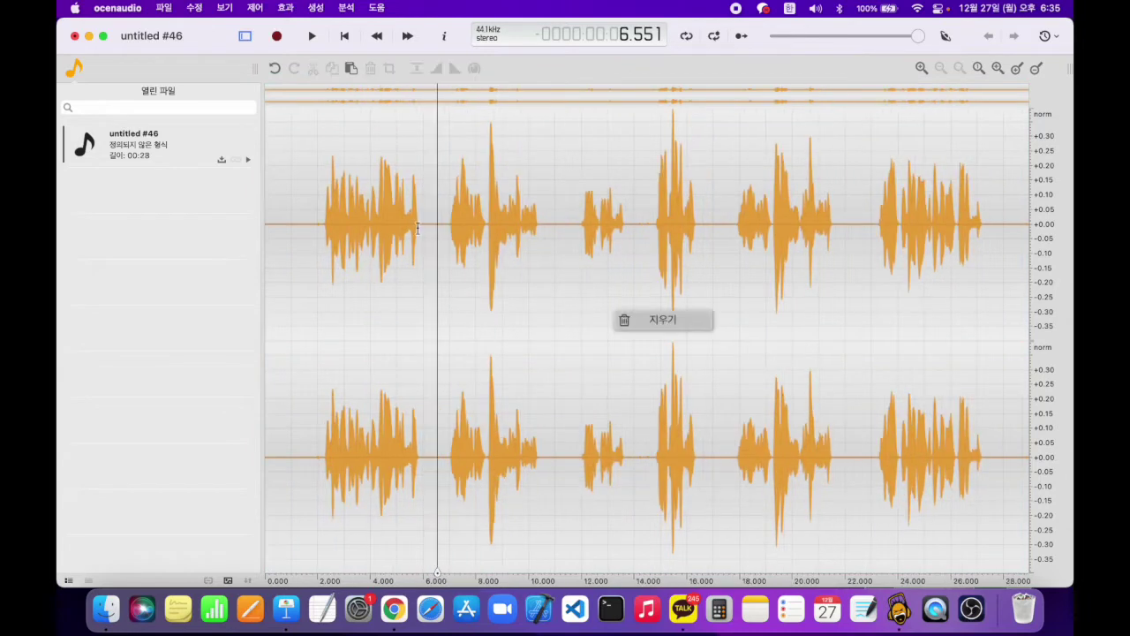
# Highlight the third and fourth phrases together, from about 11.4 to 17.3 s, and clear the selection
pyautogui.click(544, 255)
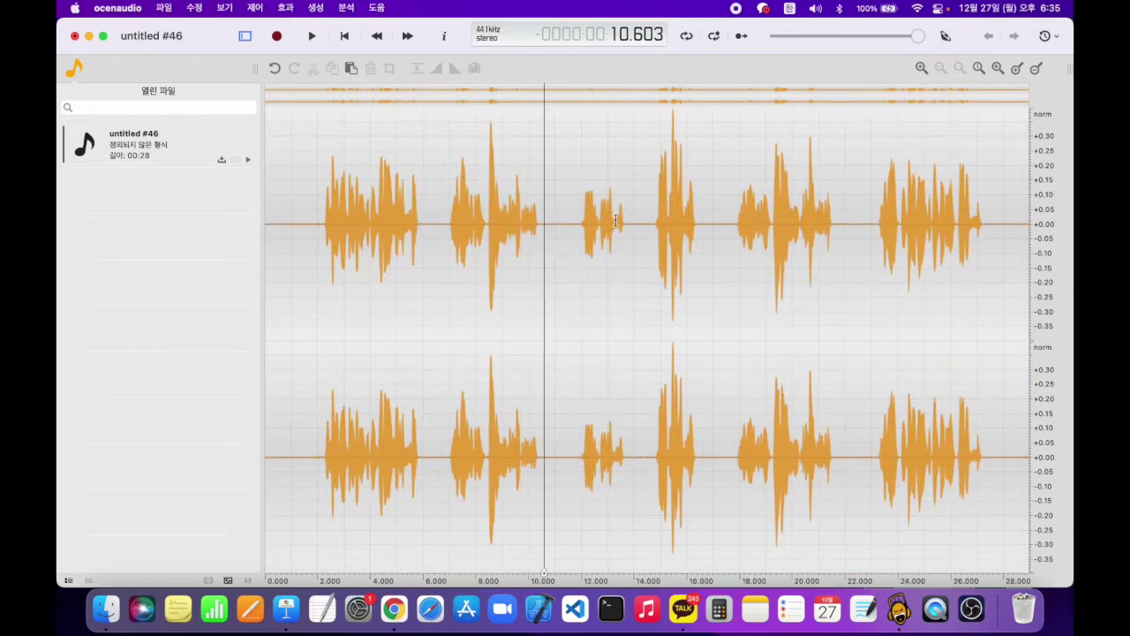
pyautogui.click(556, 248)
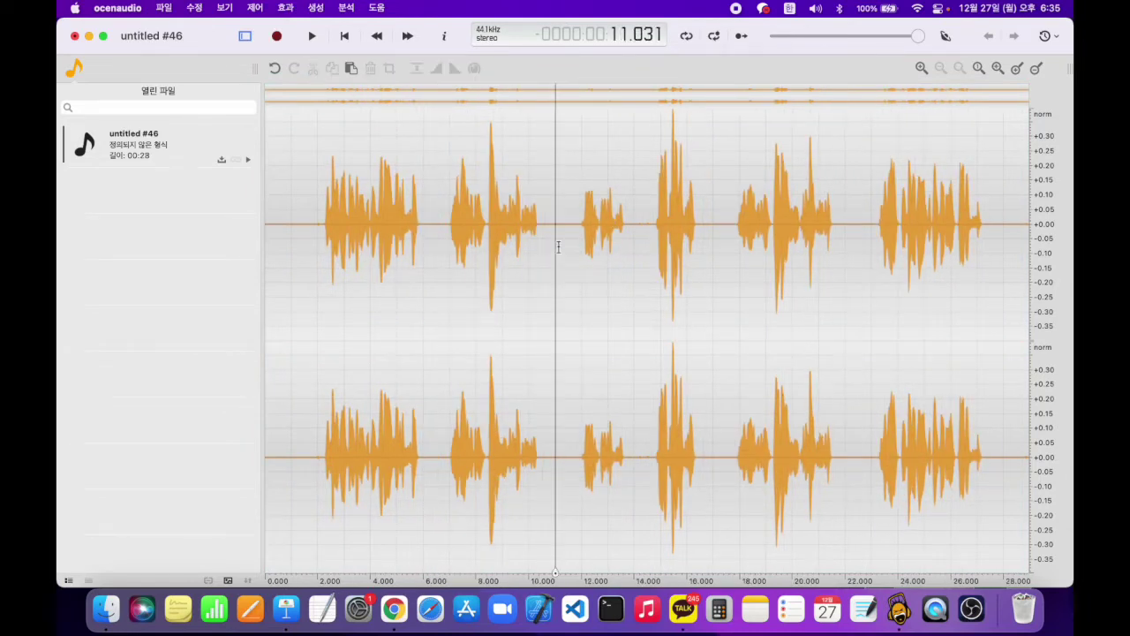
pyautogui.moveTo(564, 228); pyautogui.dragTo(723, 244)
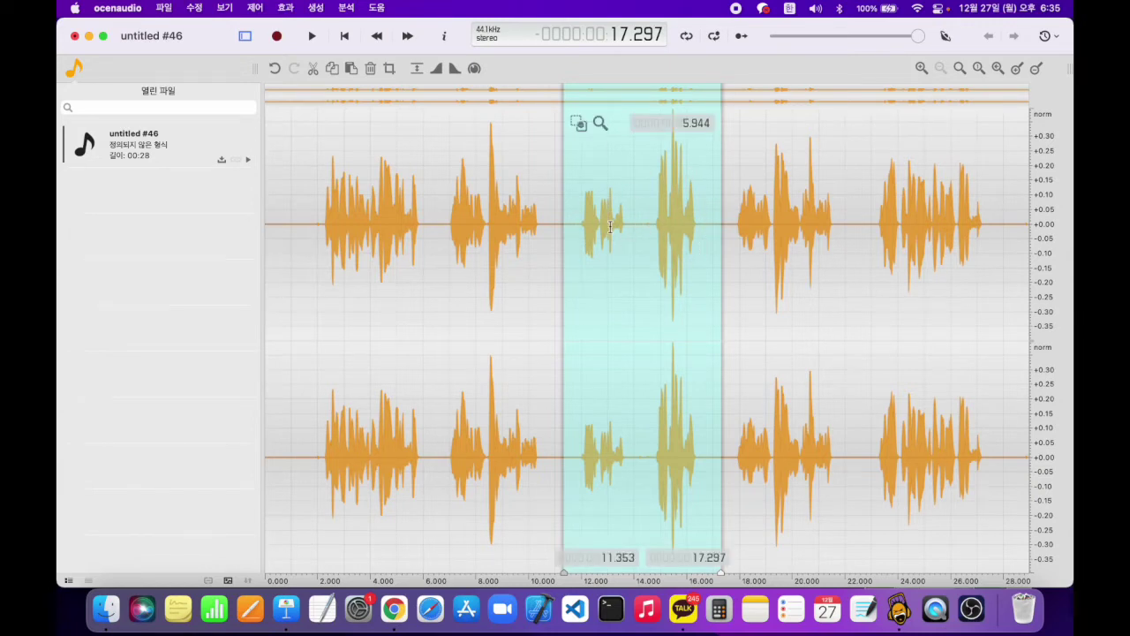
pyautogui.click(569, 241)
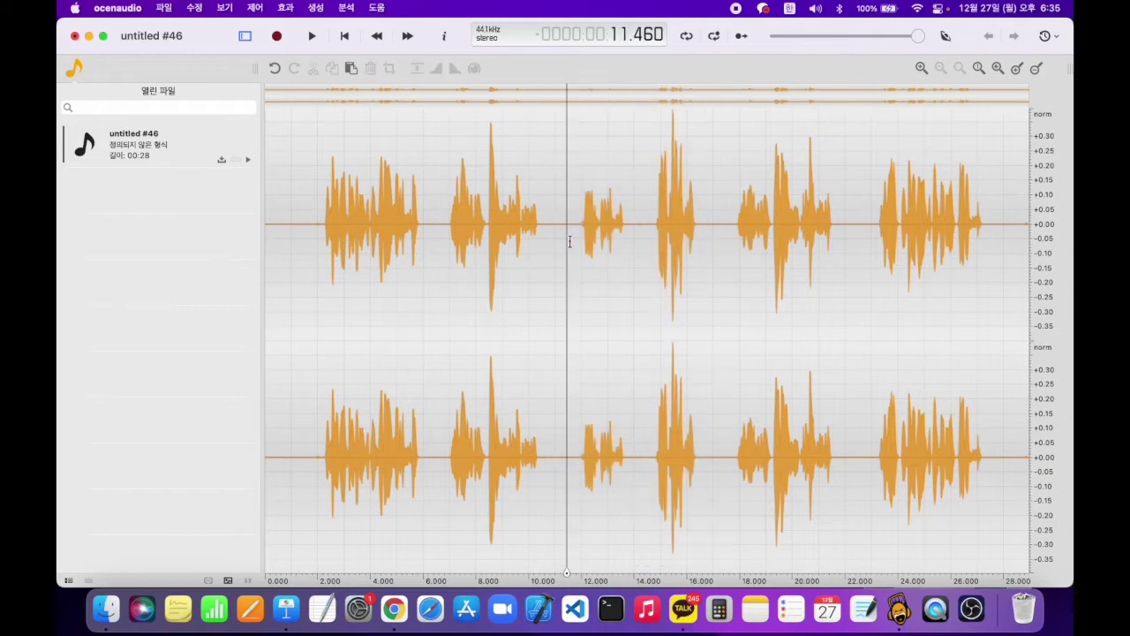
pyautogui.moveTo(570, 241); pyautogui.dragTo(719, 245)
pyautogui.click(735, 252)
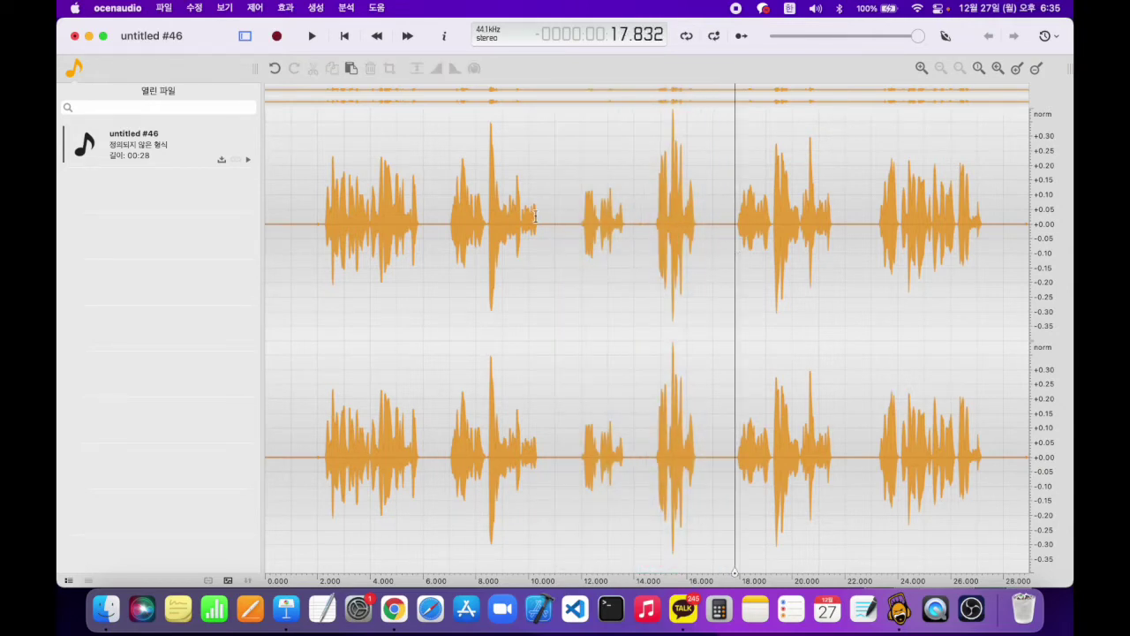
# Play the quiet third phrase, from about 11.5 to 14.2 s, and the louder fourth phrase separately as selections
pyautogui.moveTo(570, 233); pyautogui.dragTo(642, 233)
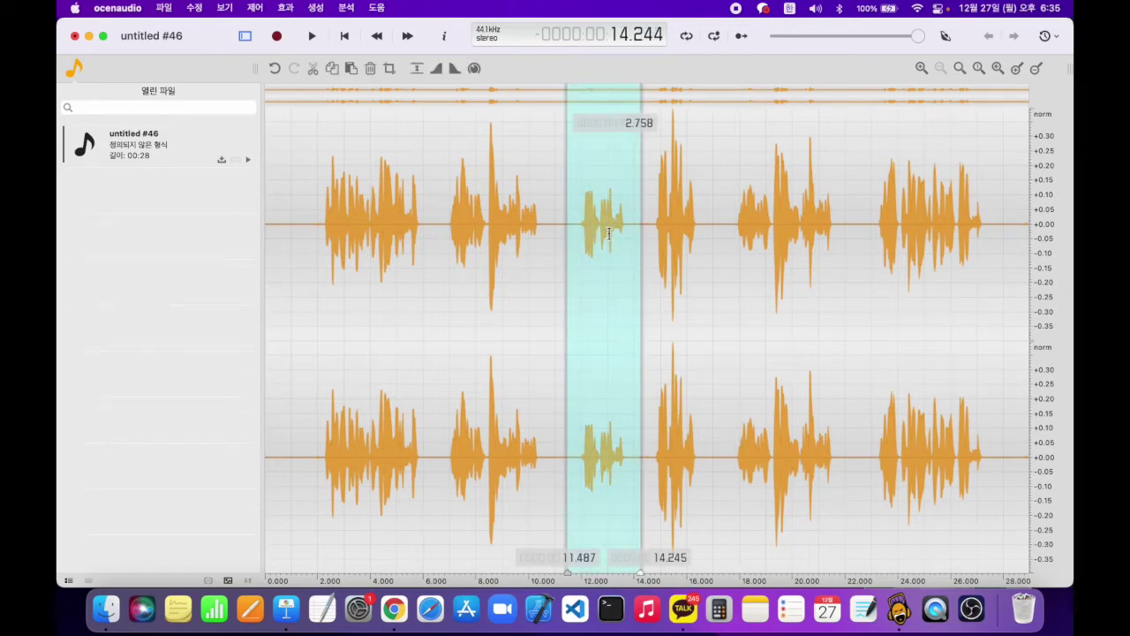
pyautogui.press('space')
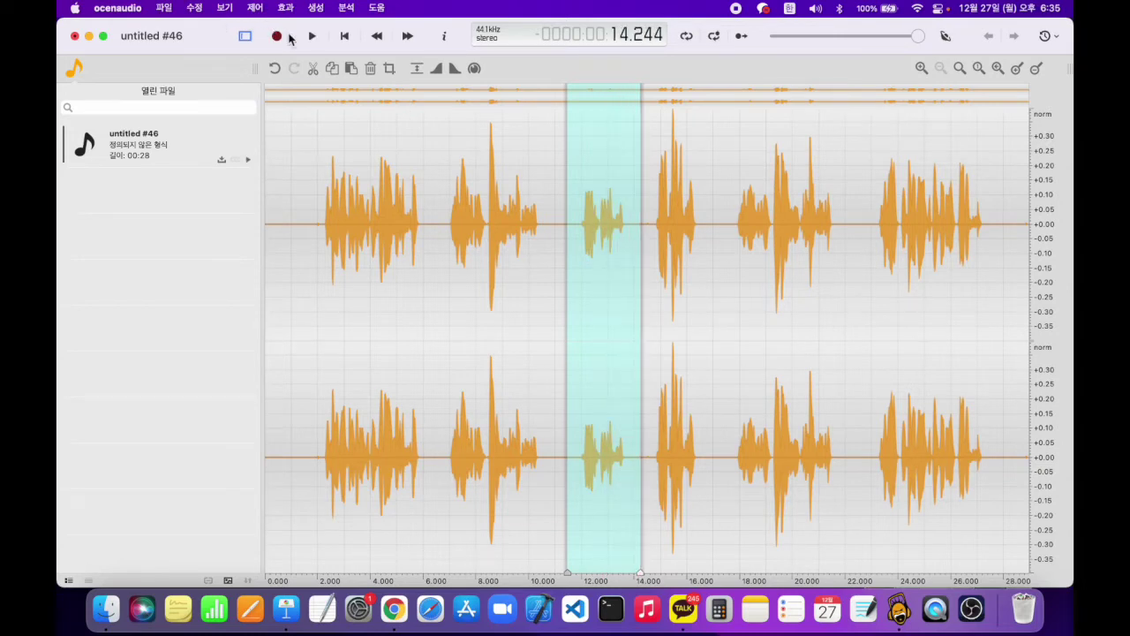
pyautogui.moveTo(652, 237); pyautogui.dragTo(703, 242)
pyautogui.press('space')
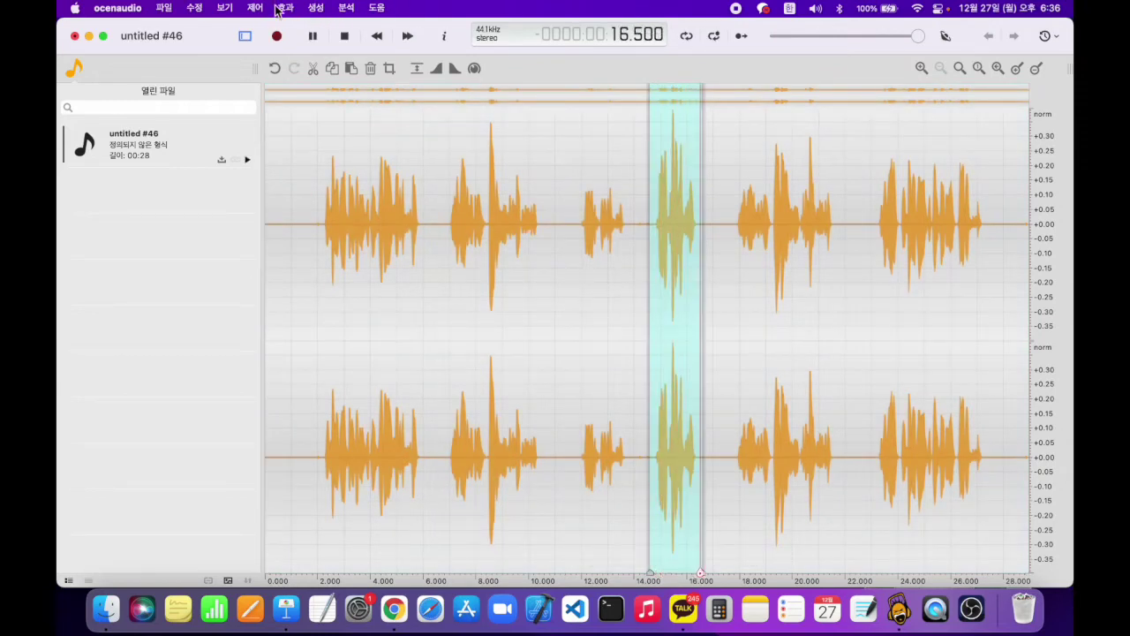
# Change the volume of the quiet third phrase, from about 11.1 to 14.2 s, to 150% on both channels
pyautogui.moveTo(557, 230); pyautogui.dragTo(641, 241)
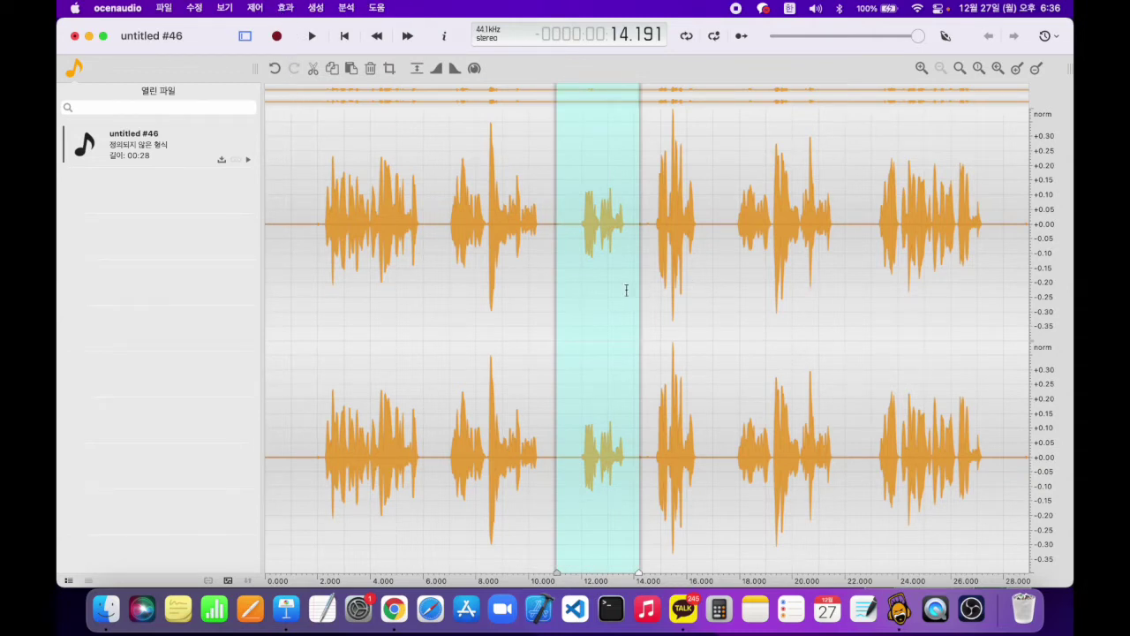
pyautogui.click(286, 8)
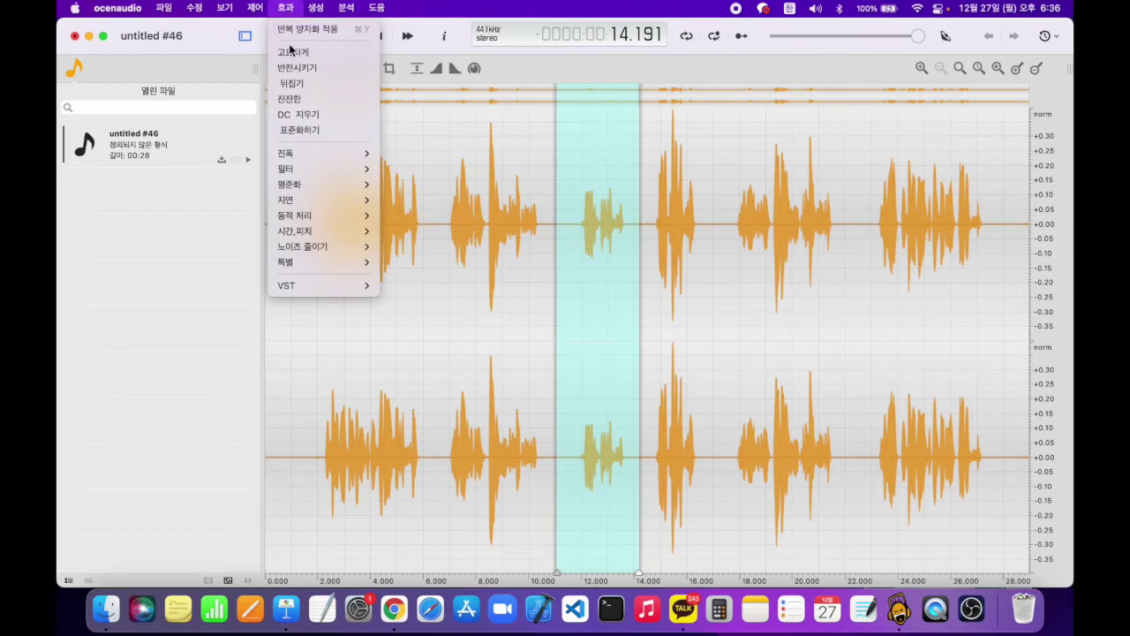
pyautogui.moveTo(333, 159)
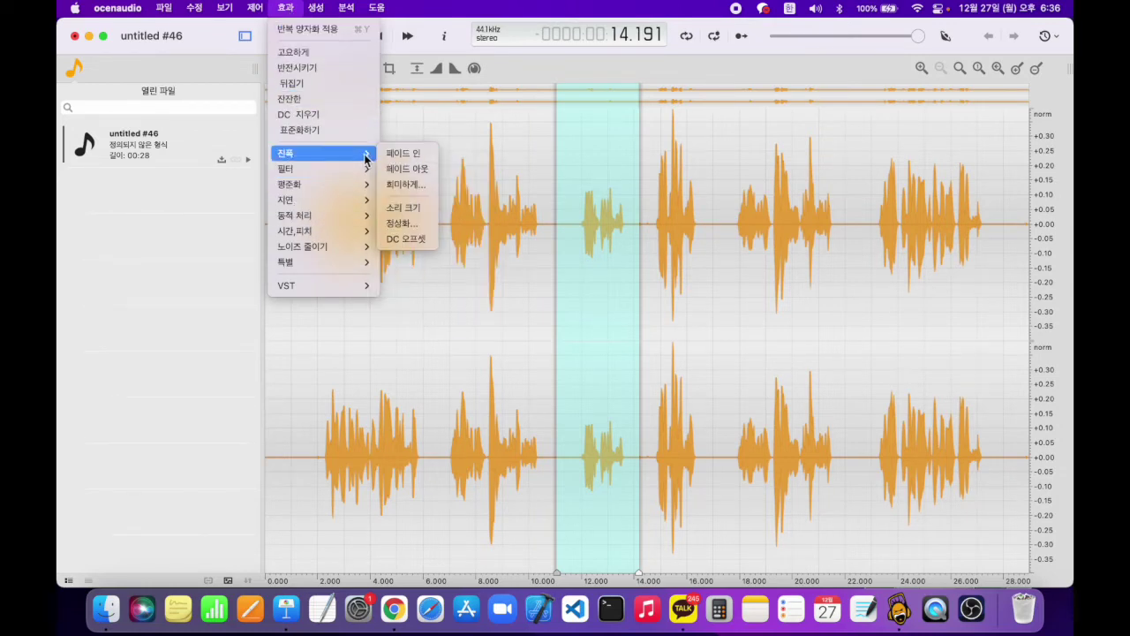
pyautogui.click(411, 208)
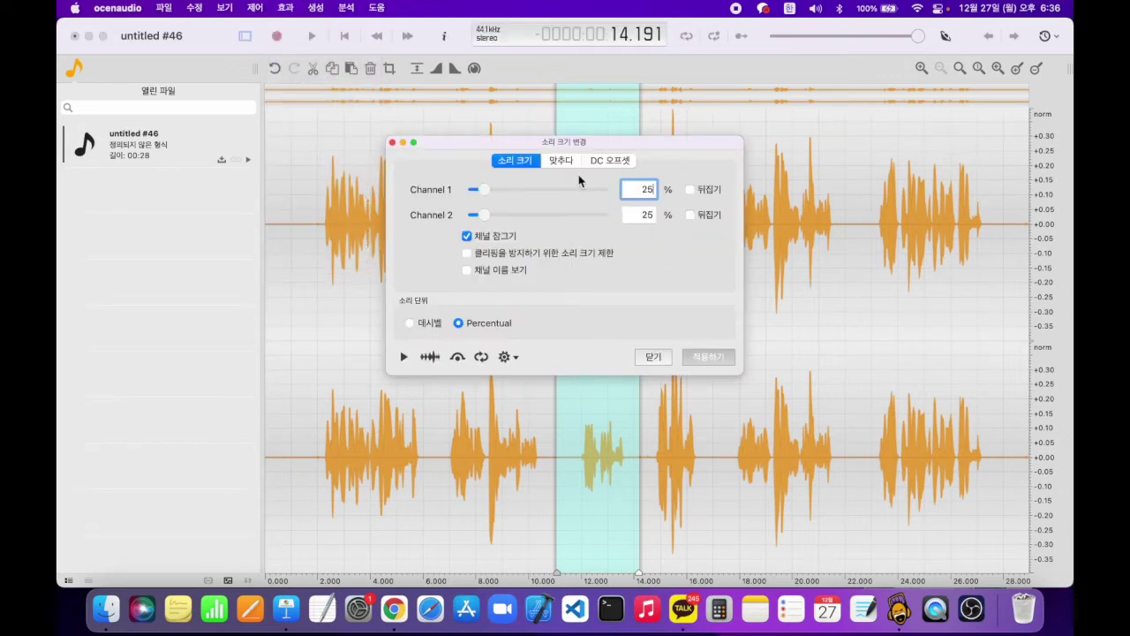
pyautogui.moveTo(493, 198); pyautogui.dragTo(553, 197)
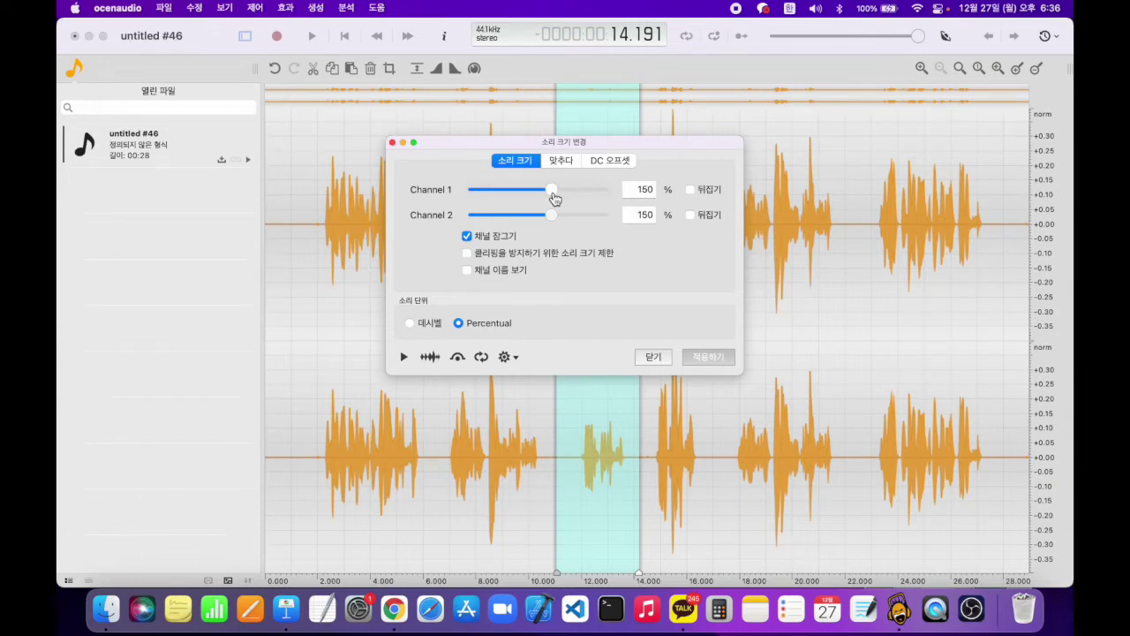
pyautogui.click(708, 357)
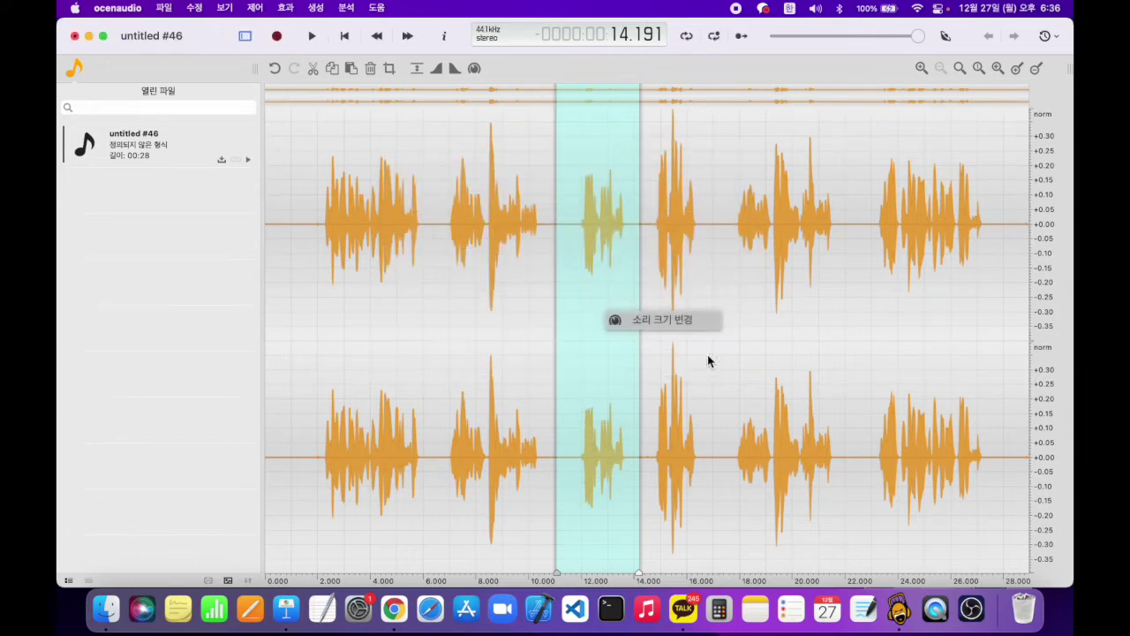
# Amplify the third phrase again, from about 11.0 to 14.3 s, to 250% on both channels and play it
pyautogui.click(554, 228)
pyautogui.moveTo(556, 228); pyautogui.dragTo(640, 227)
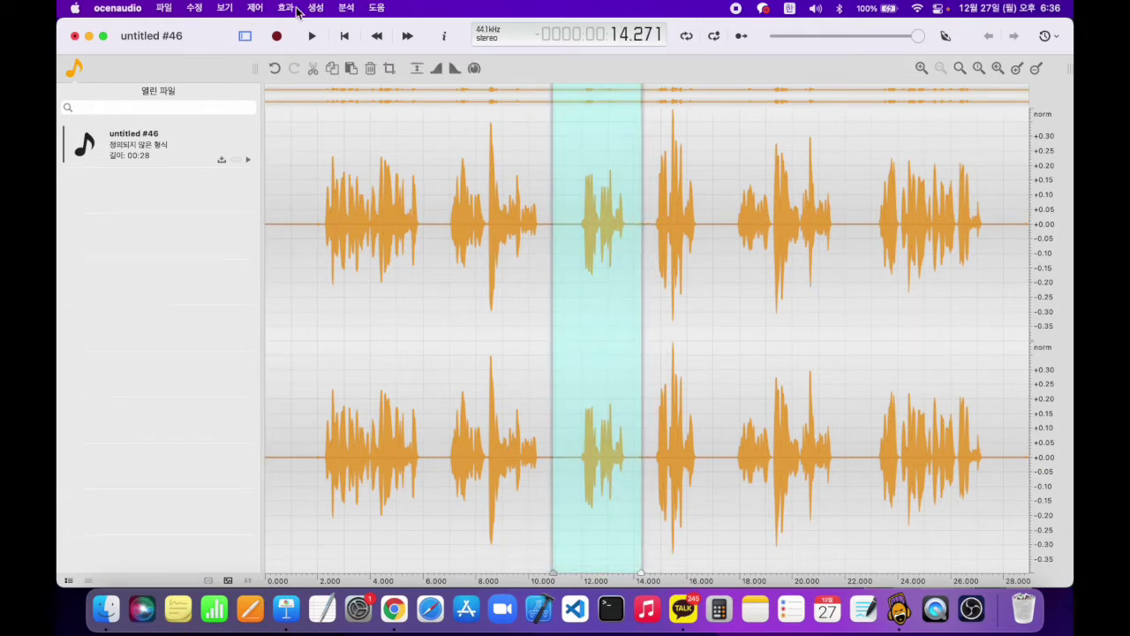
pyautogui.click(285, 8)
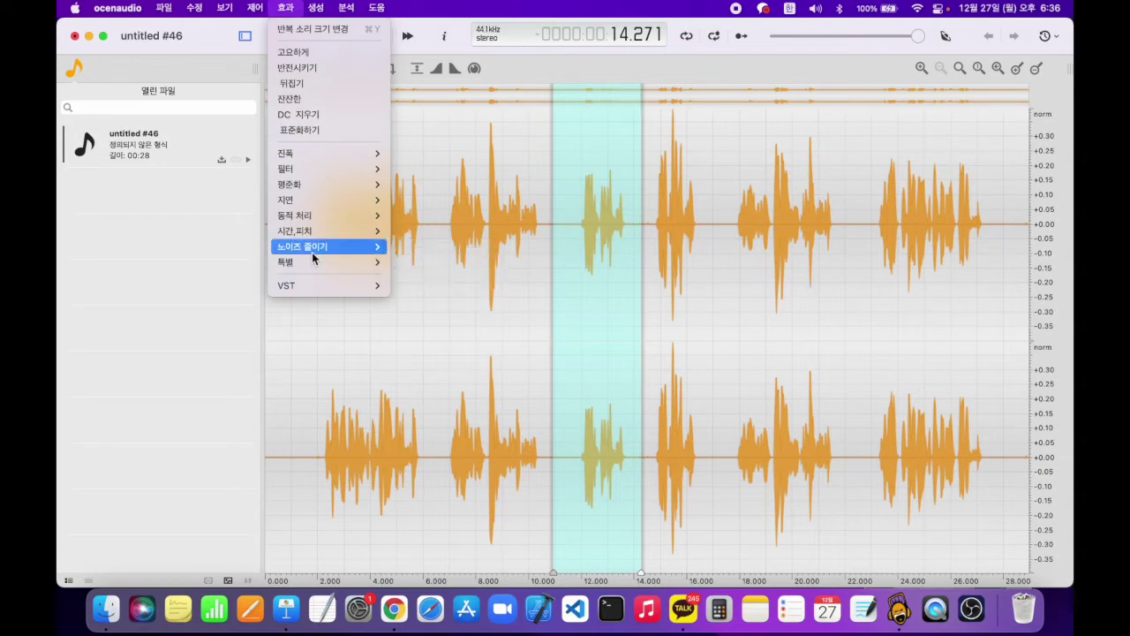
pyautogui.moveTo(353, 156)
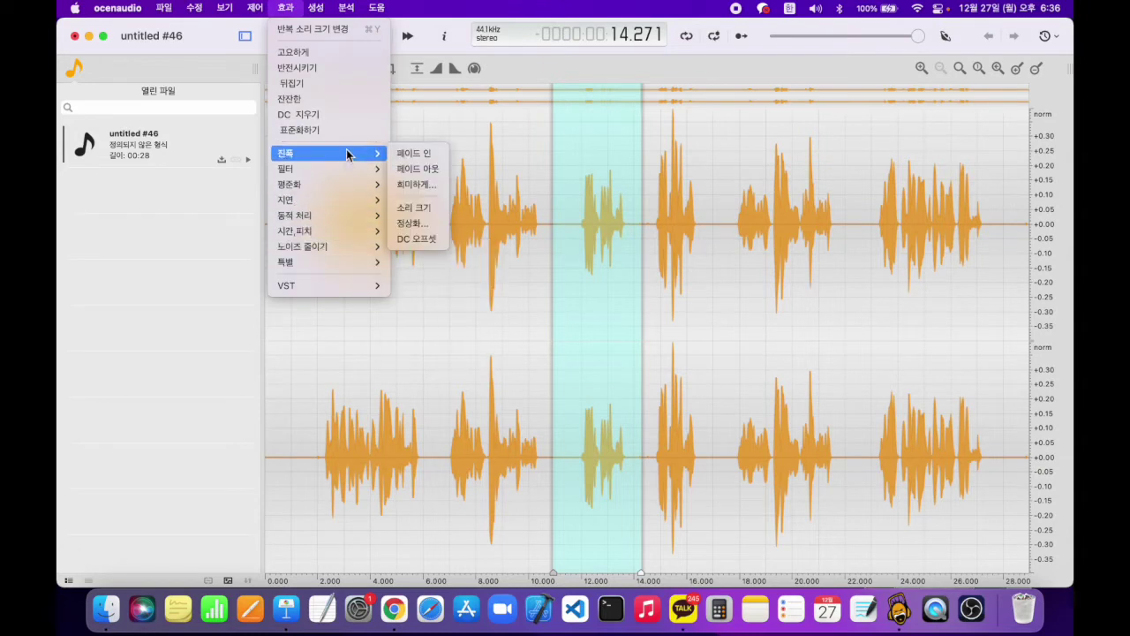
pyautogui.click(415, 215)
pyautogui.moveTo(560, 196); pyautogui.dragTo(716, 221)
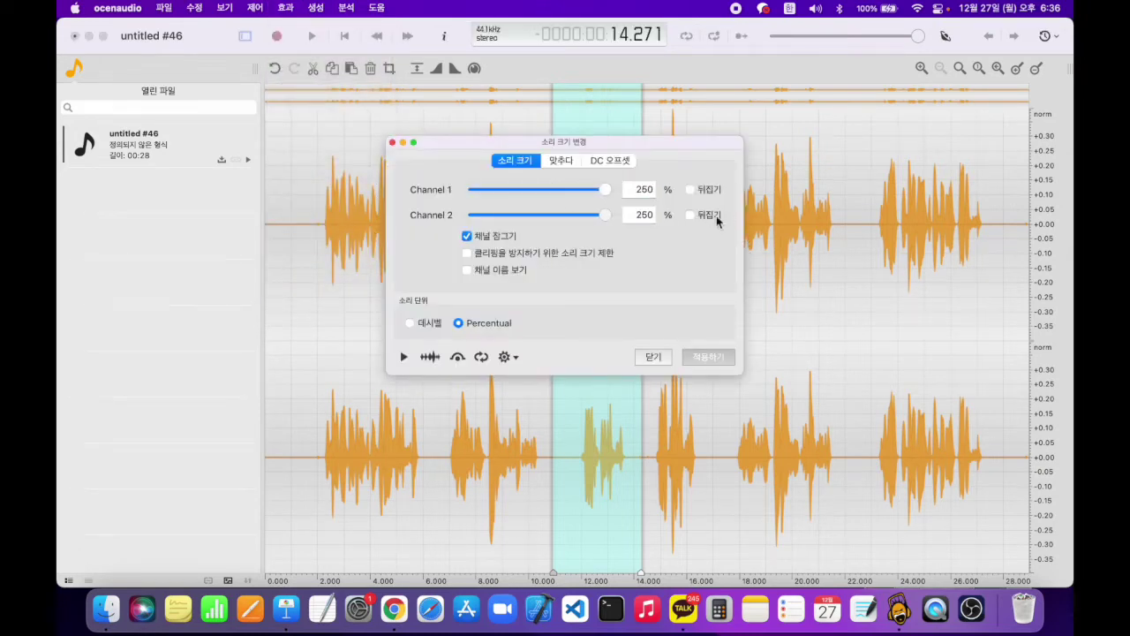
pyautogui.click(705, 361)
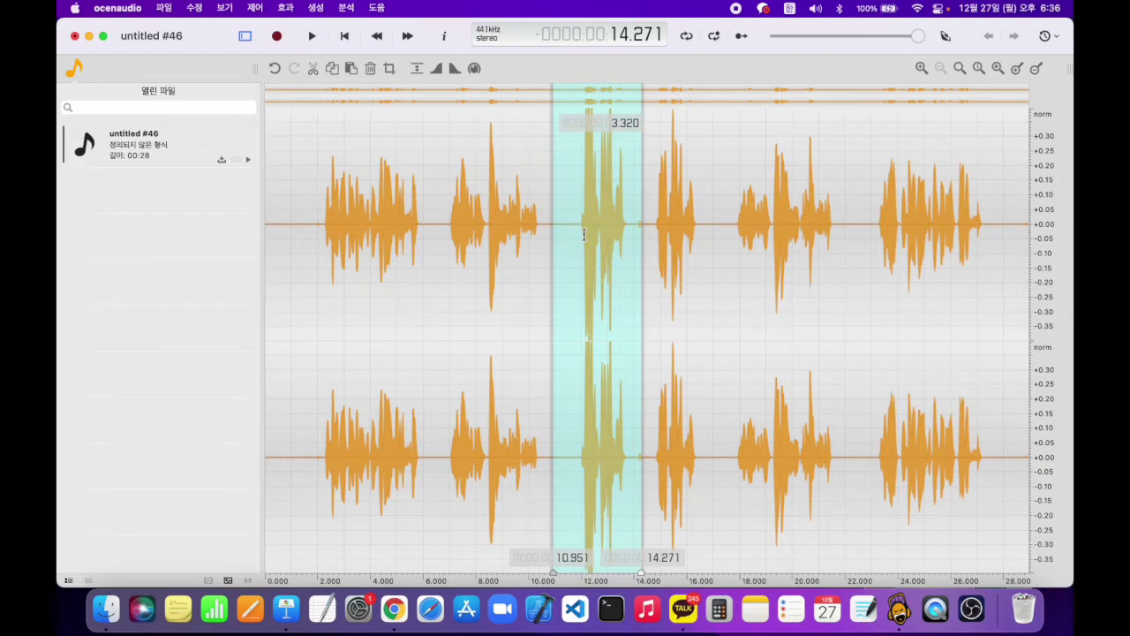
pyautogui.press('space')
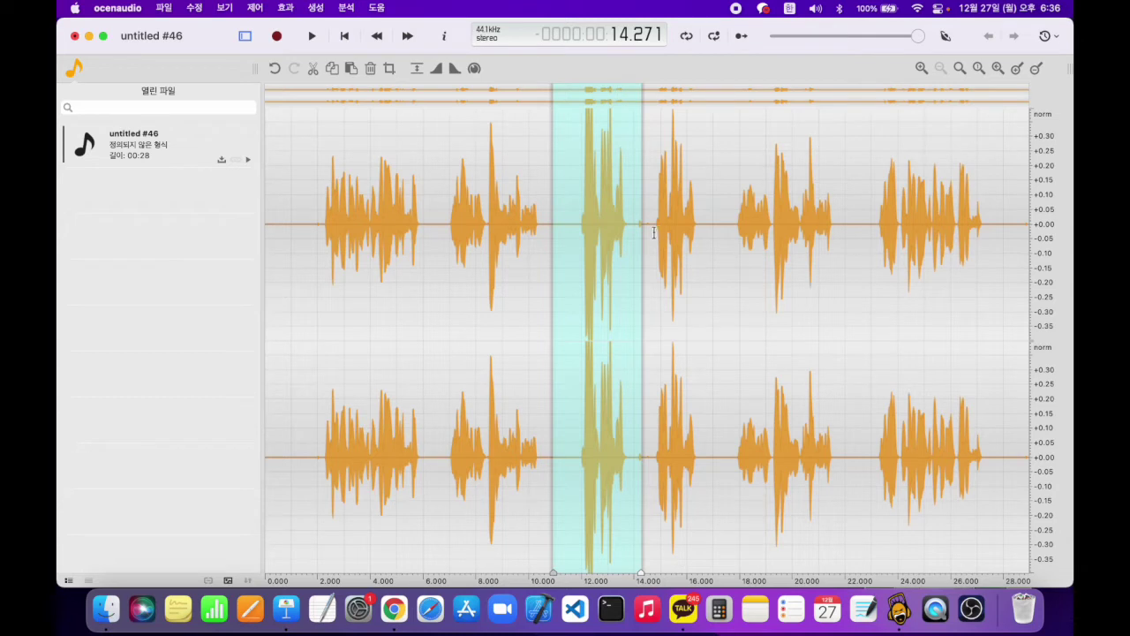
# Lower the volume of the fourth phrase, from about 14.3 to 17.1 s, to 20% on both channels and play it
pyautogui.click(651, 231)
pyautogui.click(641, 231)
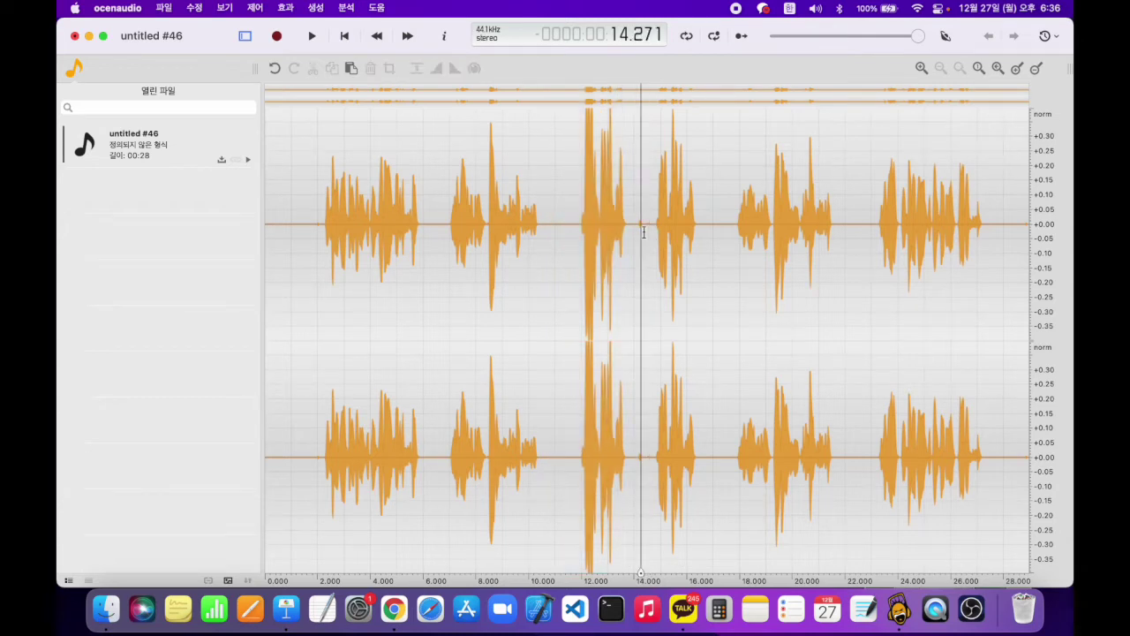
pyautogui.moveTo(647, 233); pyautogui.dragTo(714, 235)
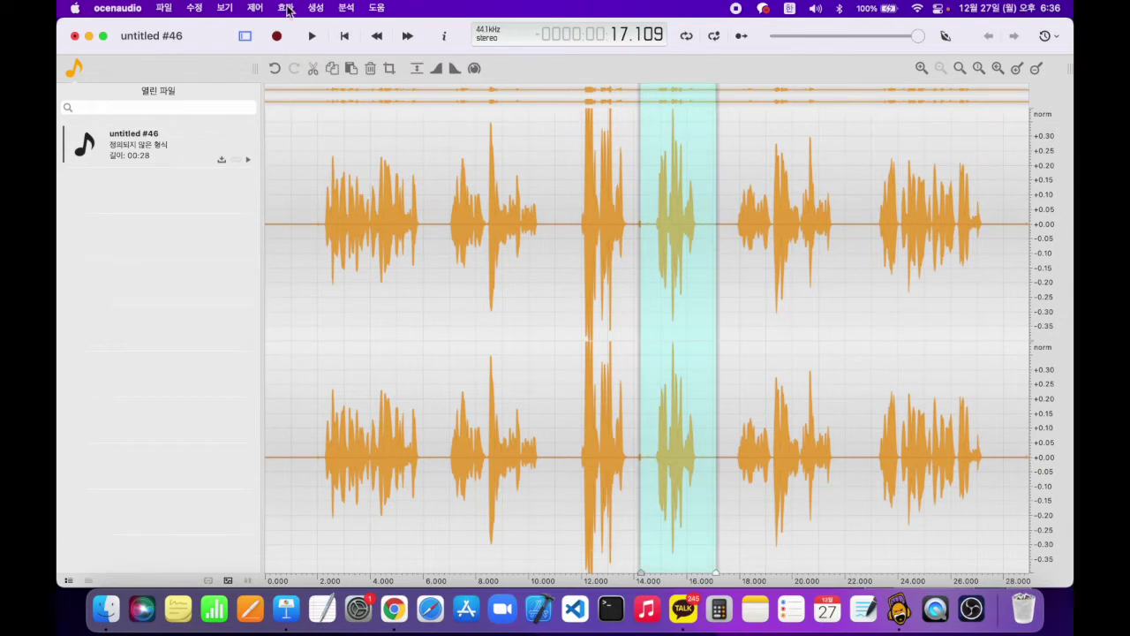
pyautogui.click(288, 8)
pyautogui.moveTo(318, 155)
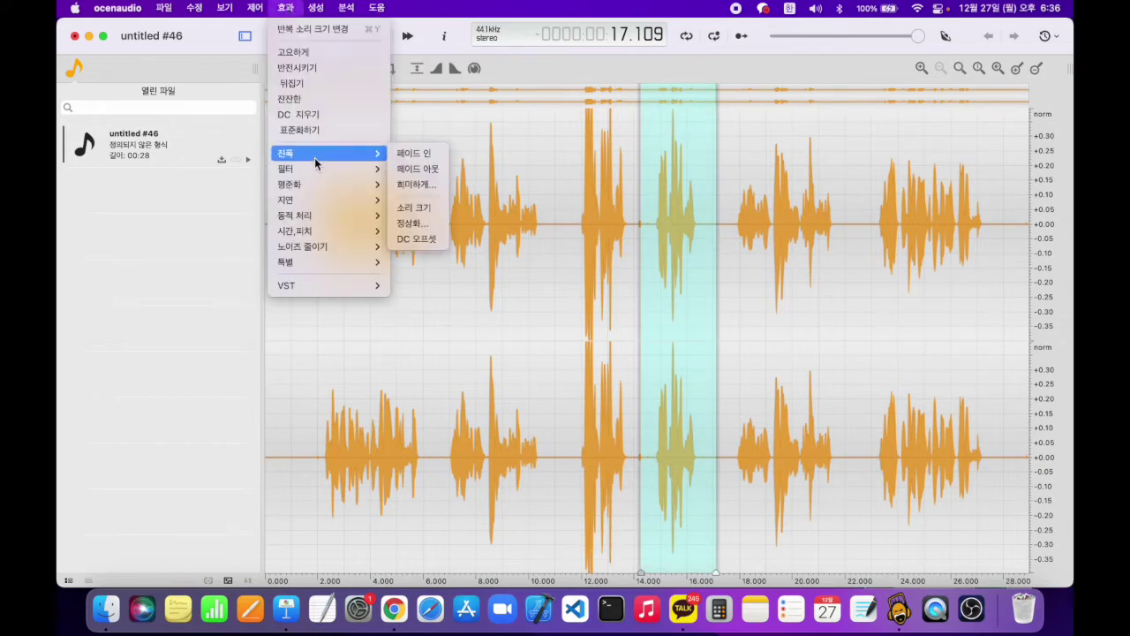
pyautogui.click(412, 208)
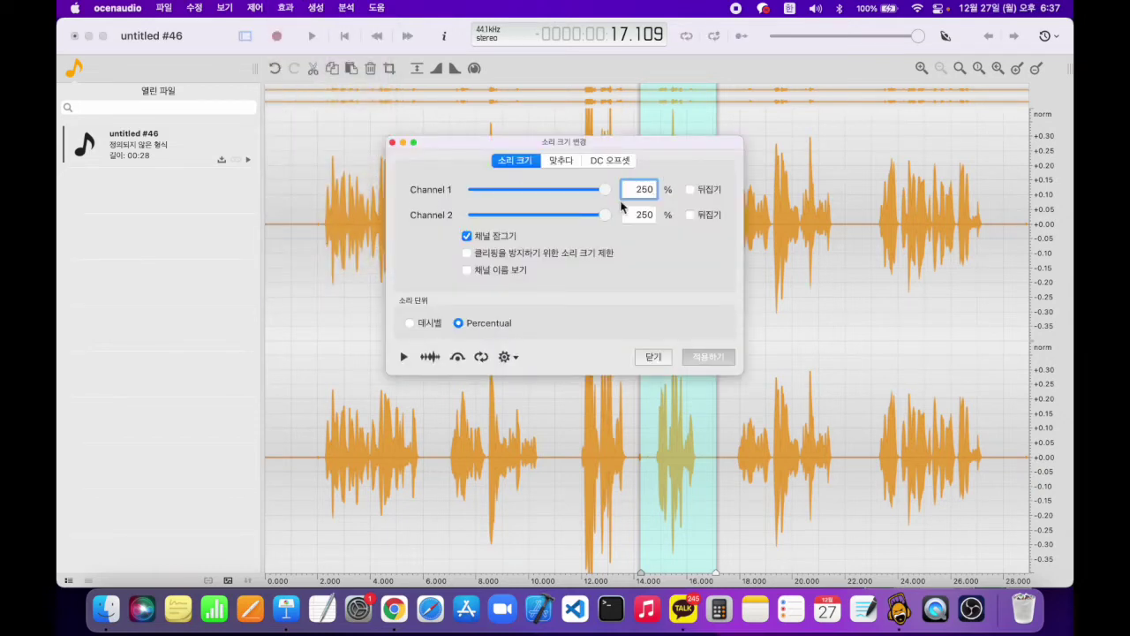
pyautogui.moveTo(609, 196); pyautogui.dragTo(483, 195)
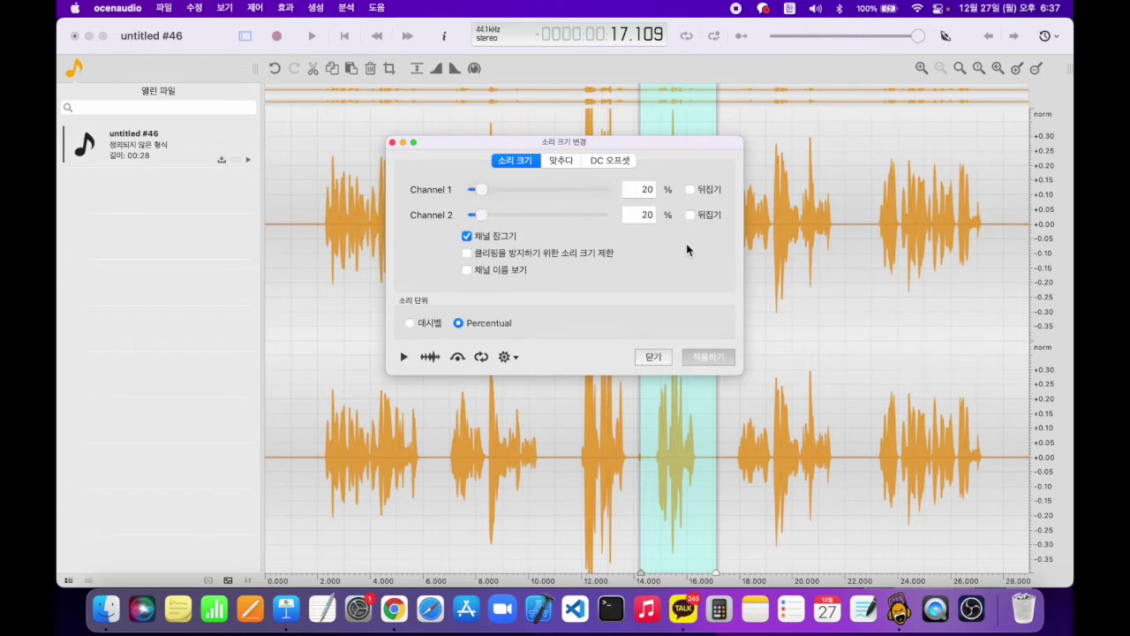
pyautogui.click(711, 360)
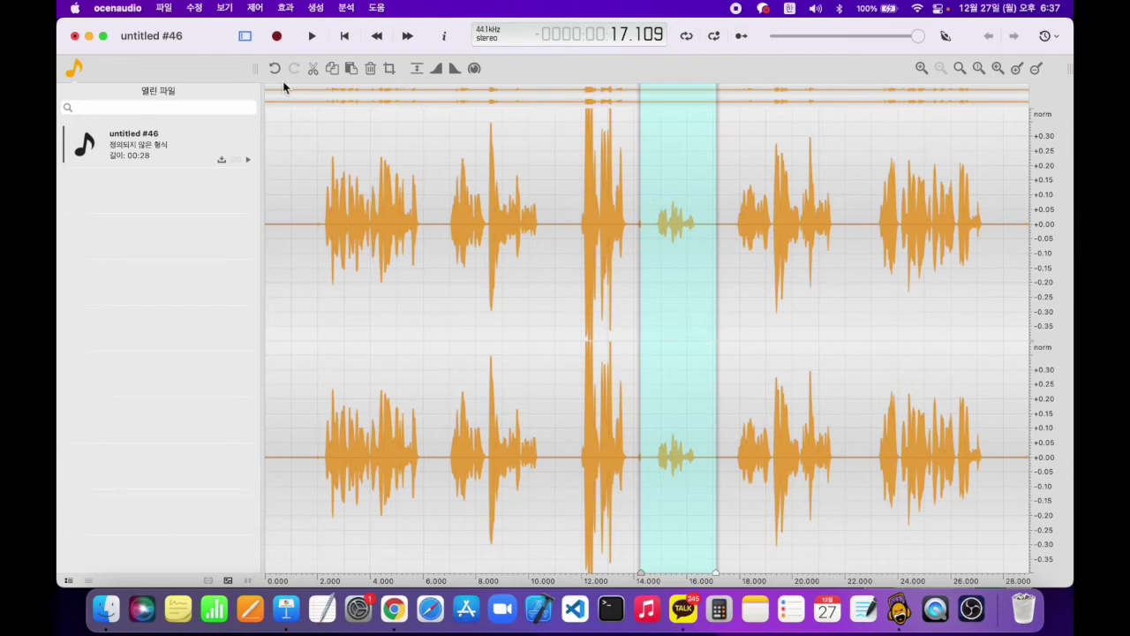
pyautogui.press('space')
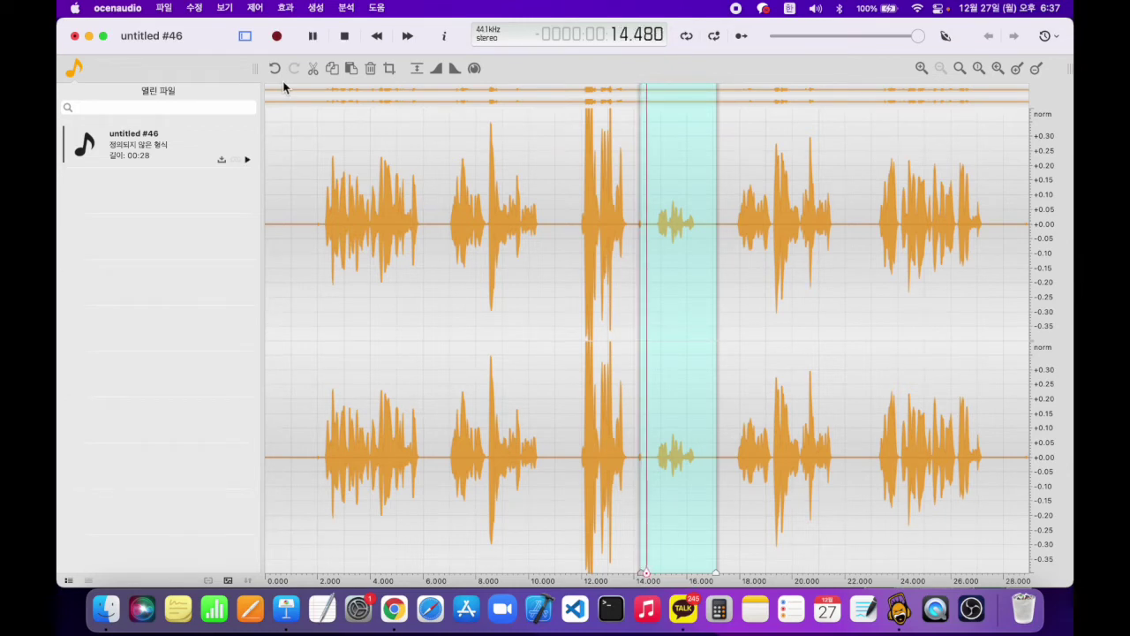
# Highlight the amplified third phrase and the reduced fourth phrase to compare them, and clear the selection
pyautogui.click(644, 301)
pyautogui.moveTo(553, 289); pyautogui.dragTo(641, 298)
pyautogui.click(679, 295)
pyautogui.moveTo(568, 278); pyautogui.dragTo(704, 251)
pyautogui.click(717, 280)
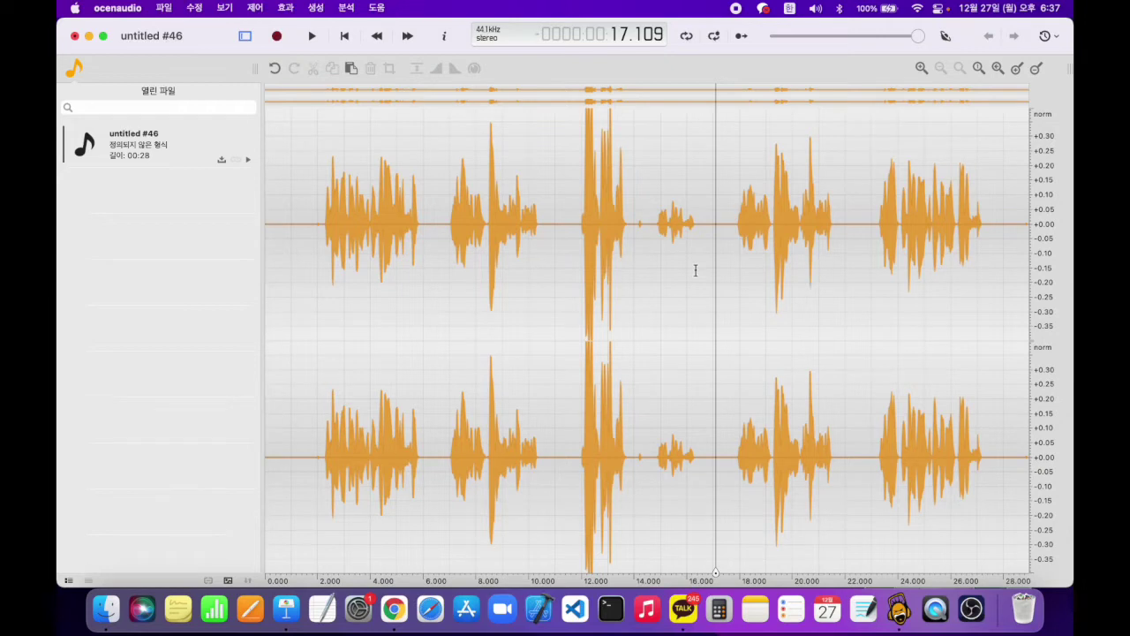
# Select the second phrase, up to about 10.95 s, play it and clear the selection
pyautogui.moveTo(439, 246); pyautogui.dragTo(554, 250)
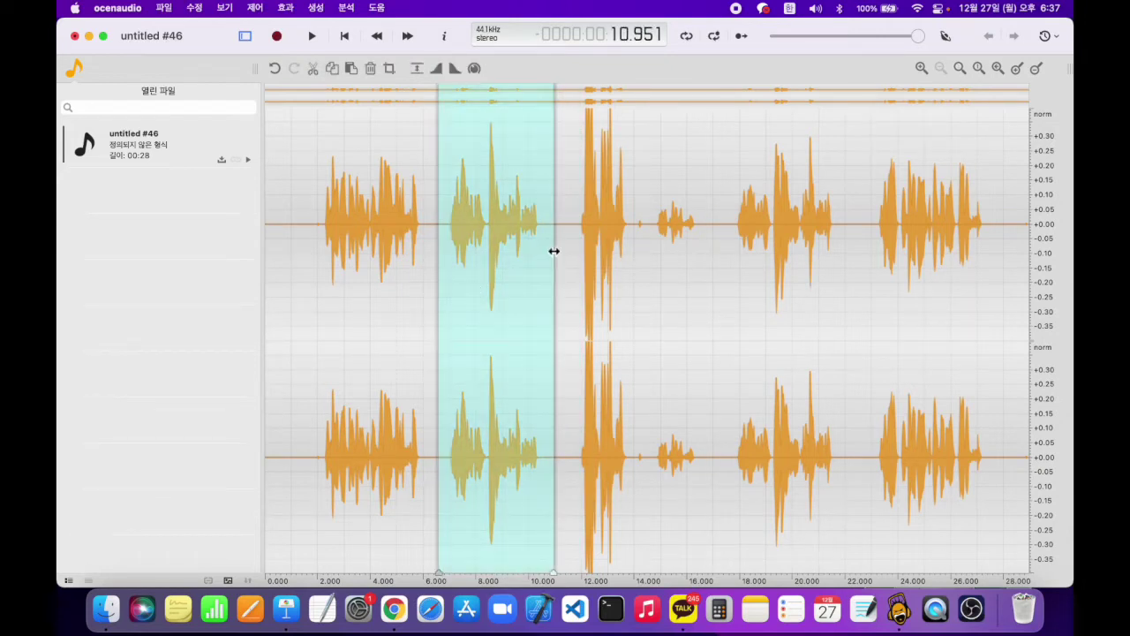
pyautogui.press('space')
pyautogui.click(439, 243)
pyautogui.click(565, 284)
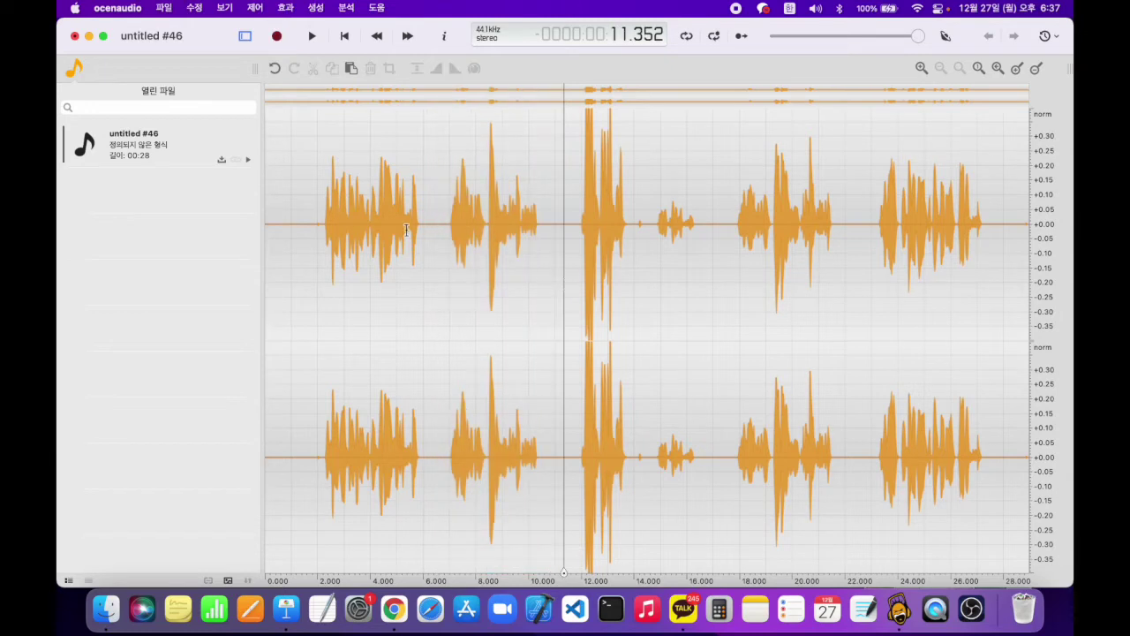
# Raise the volume of the second phrase, from about 6.5 to 11.1 s, to about 140% on both channels
pyautogui.moveTo(439, 238); pyautogui.dragTo(557, 236)
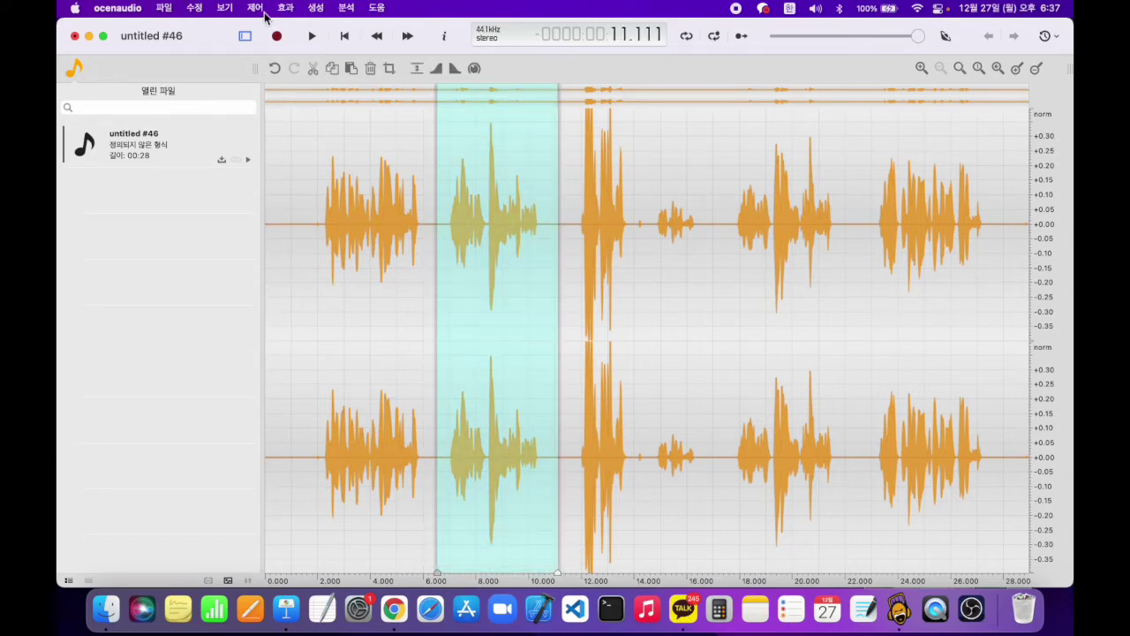
pyautogui.click(288, 10)
pyautogui.moveTo(376, 158)
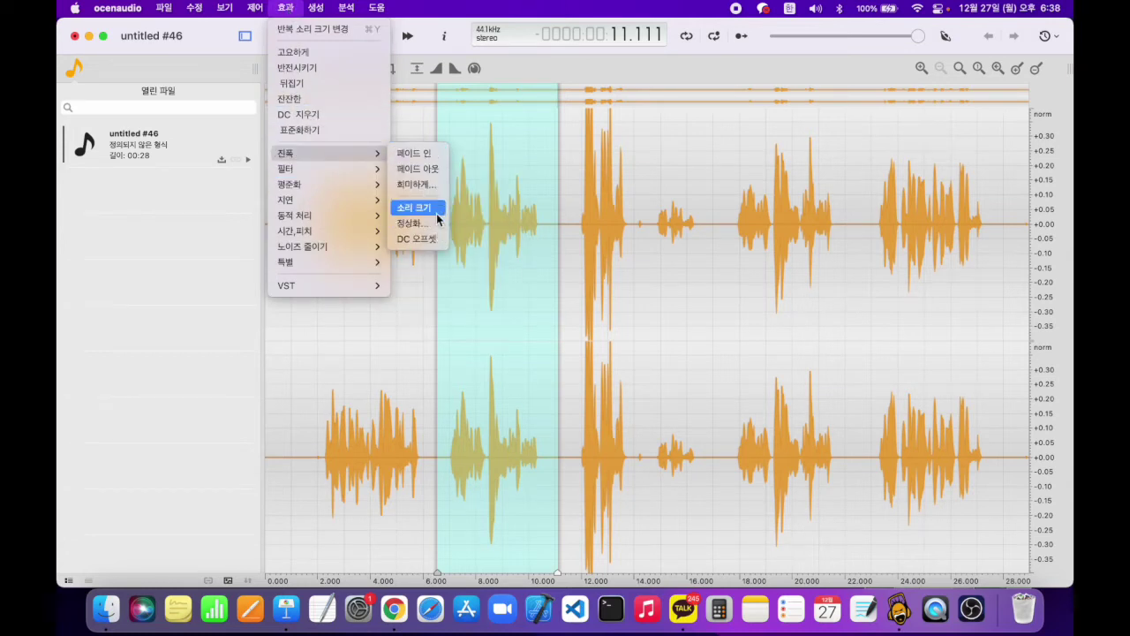
pyautogui.click(436, 214)
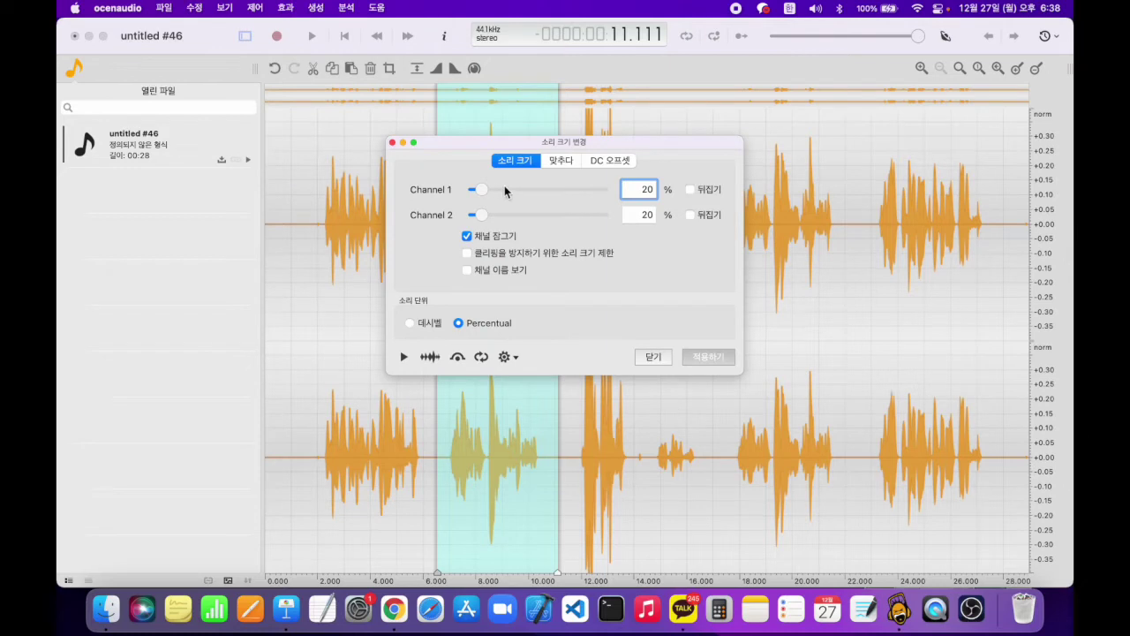
pyautogui.moveTo(484, 193); pyautogui.dragTo(544, 205)
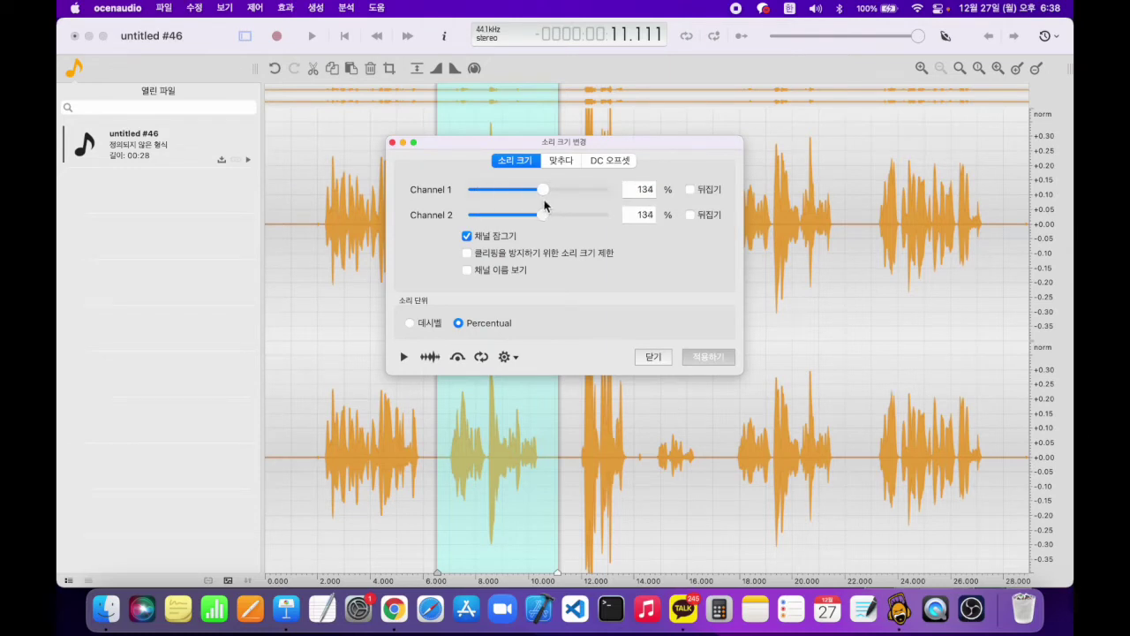
pyautogui.moveTo(547, 205); pyautogui.dragTo(548, 205)
pyautogui.click(716, 357)
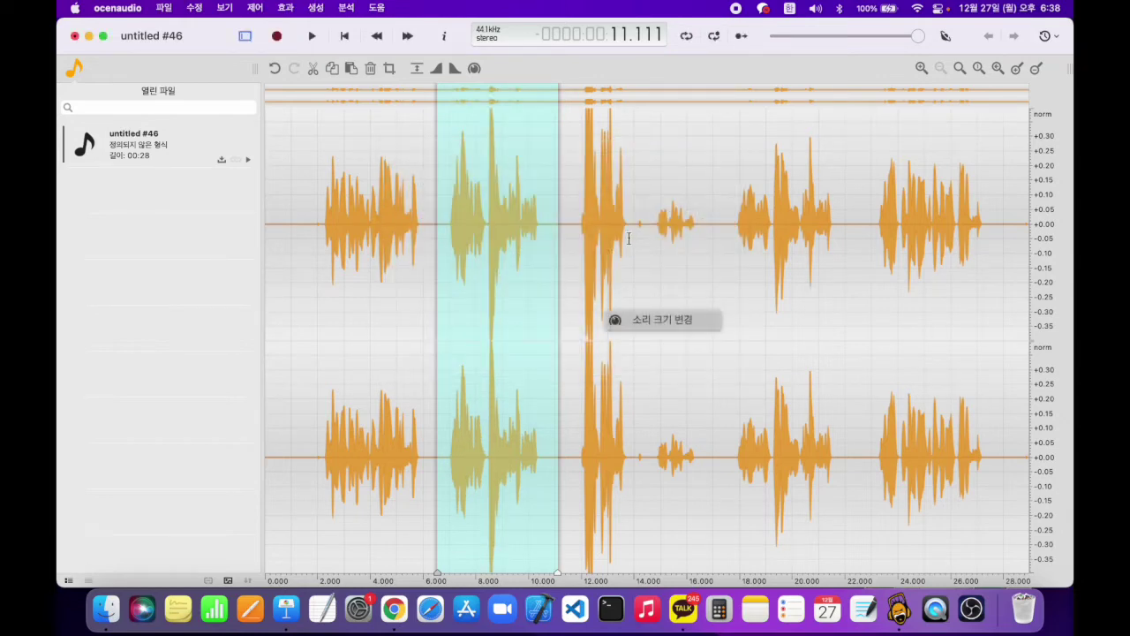
# Amplify the second phrase again, from about 6.4 to 10.7 s, to 160% on both channels
pyautogui.moveTo(432, 225); pyautogui.dragTo(548, 248)
pyautogui.click(285, 7)
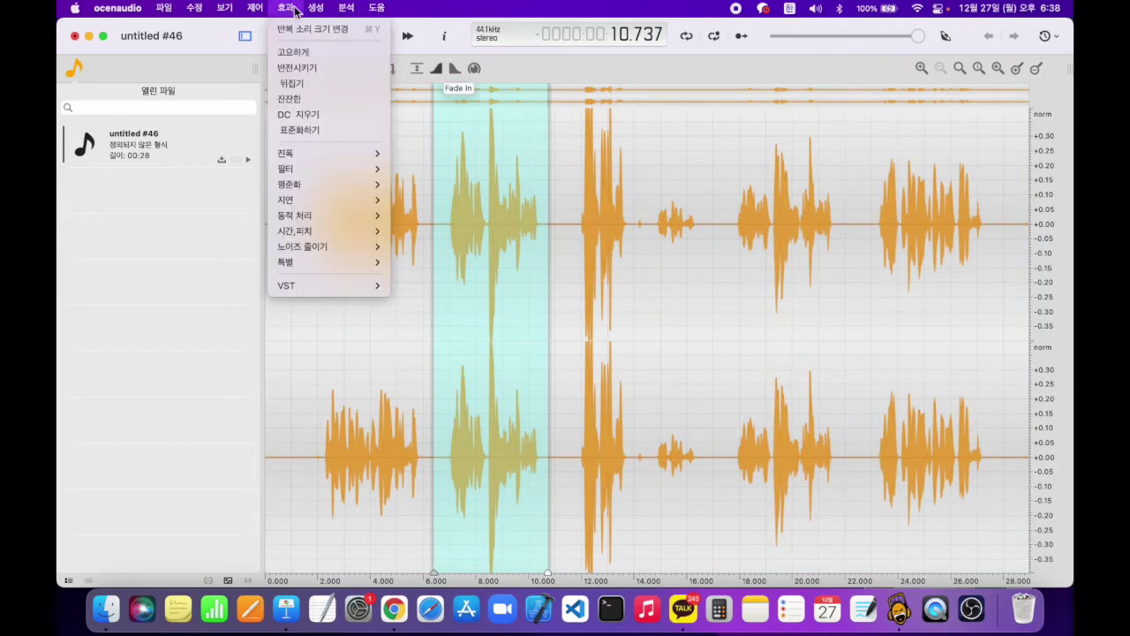
pyautogui.moveTo(353, 154)
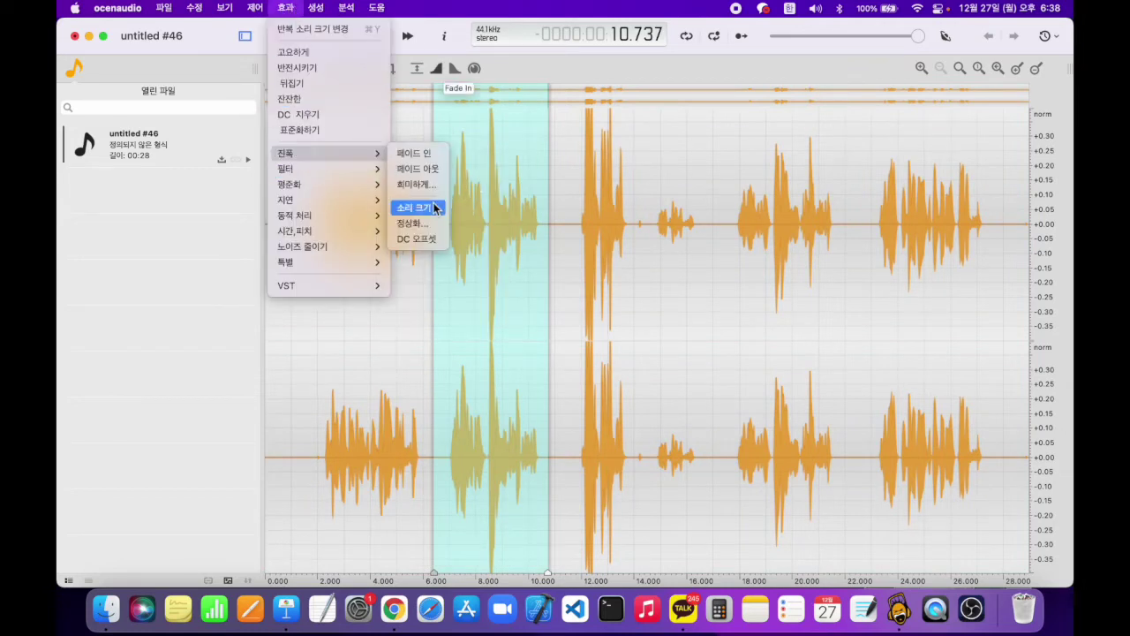
pyautogui.click(433, 208)
pyautogui.press('BackSpace')
pyautogui.press('BackSpace')
pyautogui.press('BackSpace')
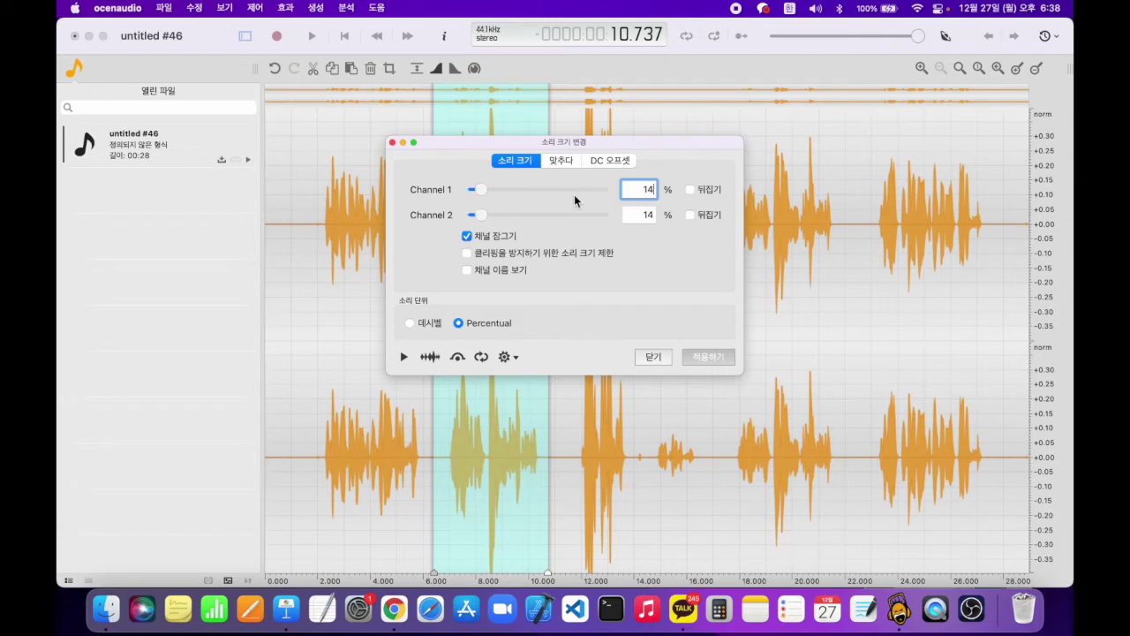
pyautogui.write('160')
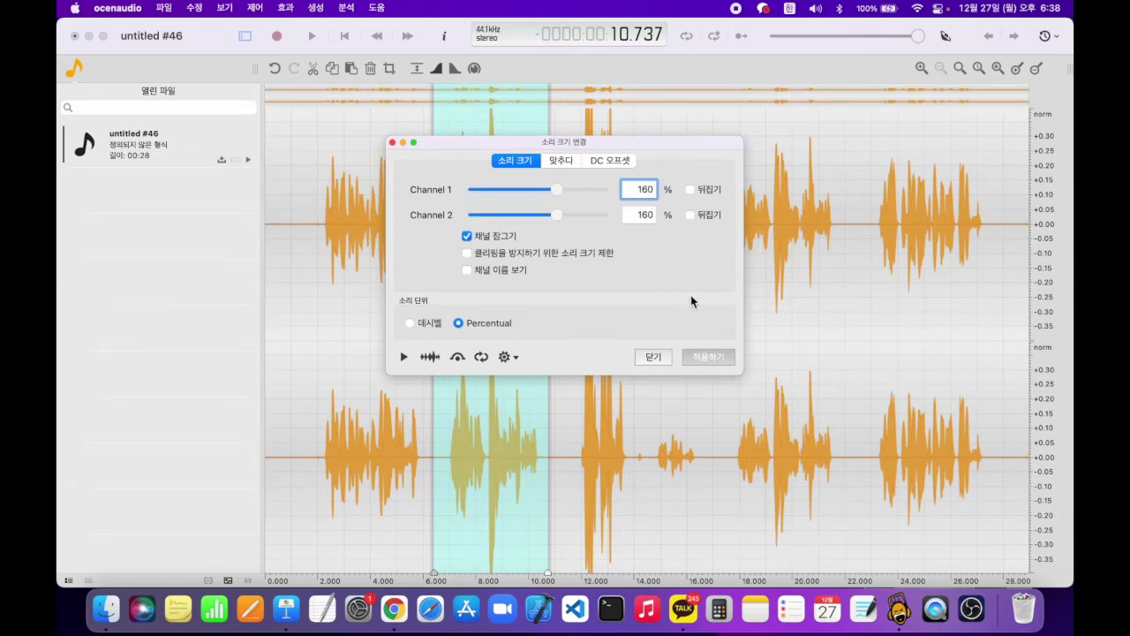
pyautogui.click(722, 361)
# Play the fifth phrase, from about 17.2 to 22.25 s, and raise its volume to 159% on both channels
pyautogui.moveTo(722, 220); pyautogui.dragTo(852, 238)
pyautogui.press('space')
pyautogui.click(285, 8)
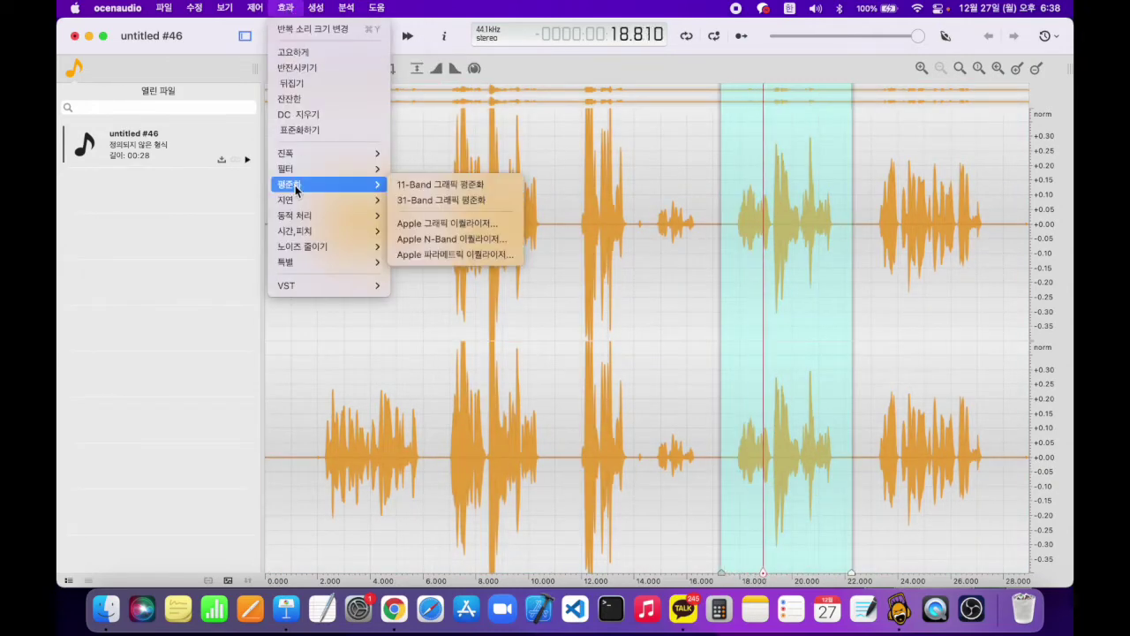
pyautogui.moveTo(328, 154)
pyautogui.click(407, 209)
pyautogui.moveTo(560, 194)
pyautogui.mouseDown()
pyautogui.moveTo(570, 194)
pyautogui.moveTo(557, 200)
pyautogui.mouseUp()
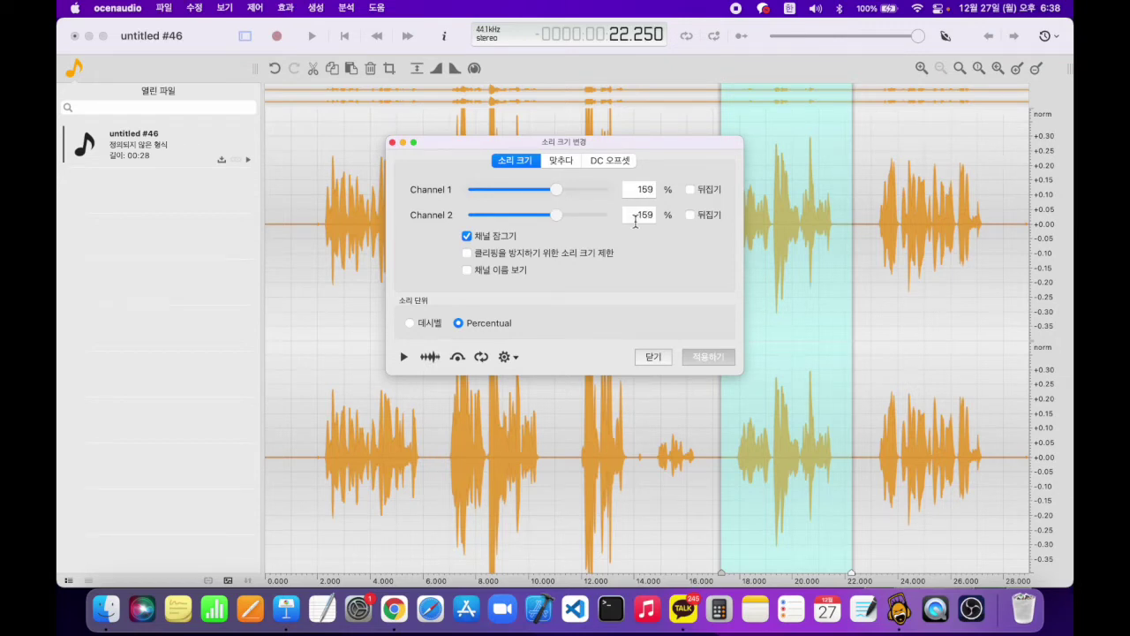
pyautogui.click(707, 357)
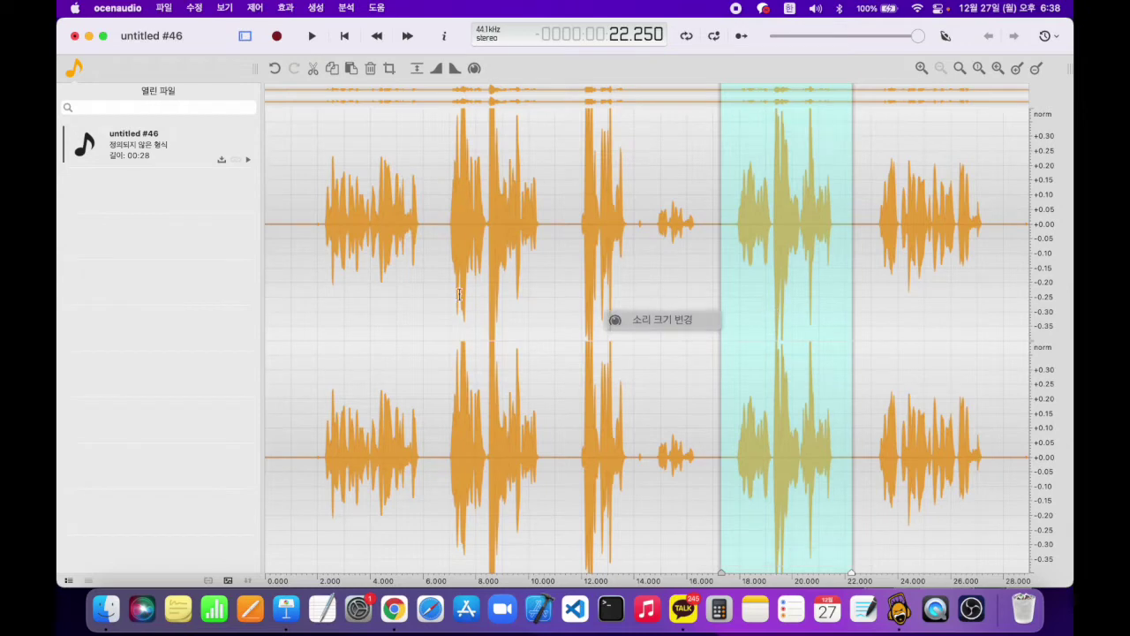
# Fade in the second phrase, from about 7.0 to 10.8 s, playing it before and after the effect
pyautogui.click(453, 287)
pyautogui.moveTo(451, 287); pyautogui.dragTo(550, 260)
pyautogui.press('space')
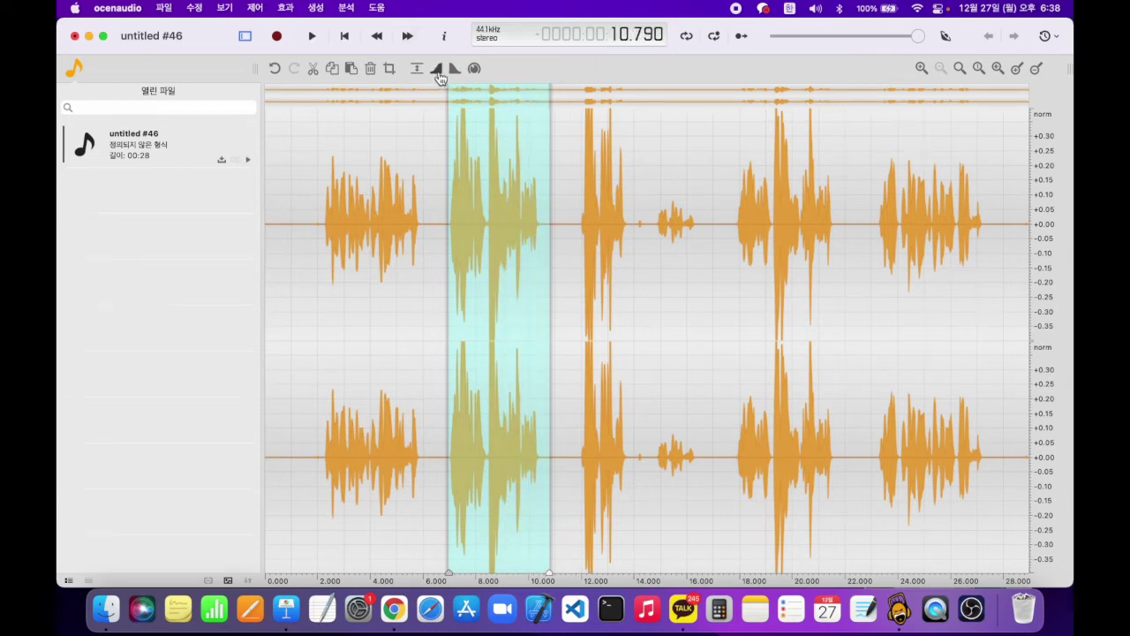
pyautogui.click(437, 70)
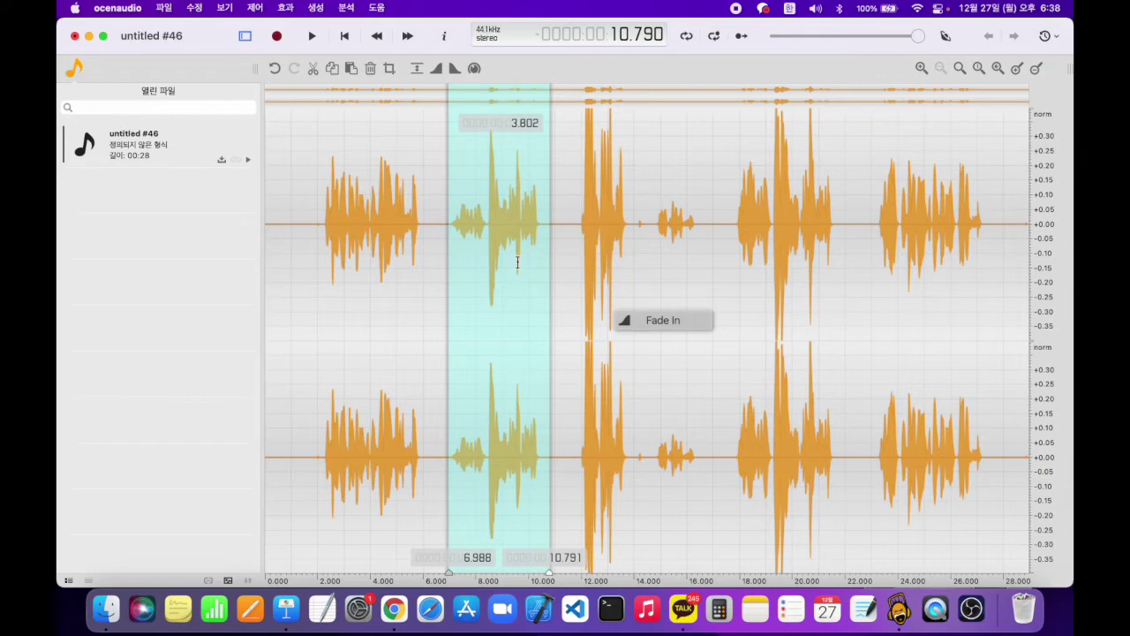
pyautogui.moveTo(445, 233); pyautogui.dragTo(547, 225)
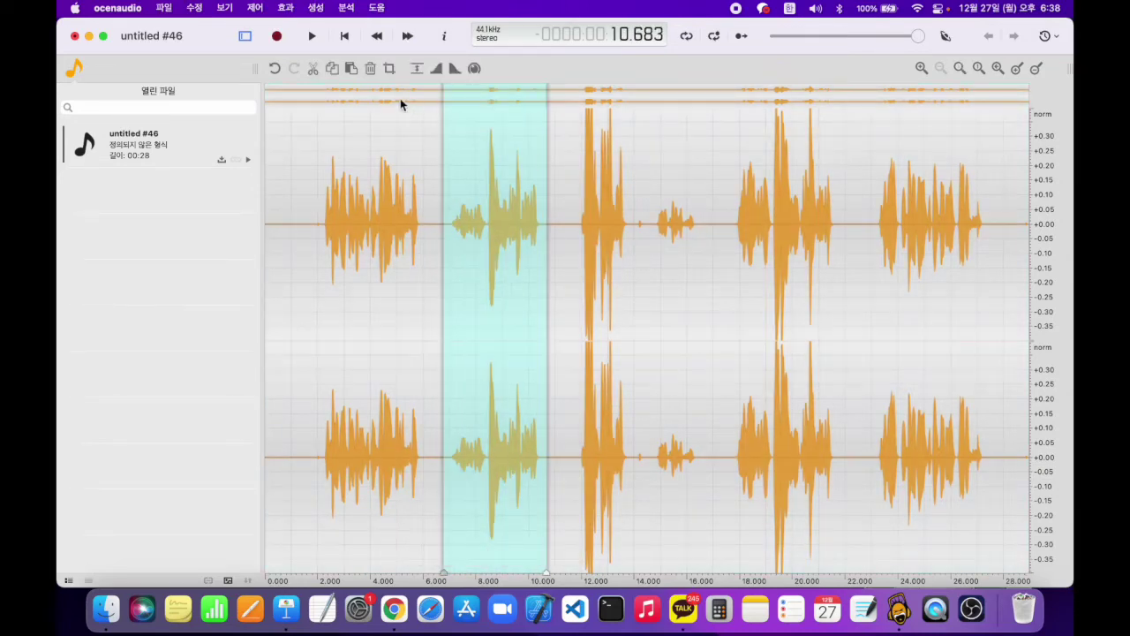
pyautogui.click(311, 37)
# Fade out the fifth phrase, from about 16.9 to 22.5 s, playing it before and after, and clear the selection
pyautogui.moveTo(714, 228); pyautogui.dragTo(861, 223)
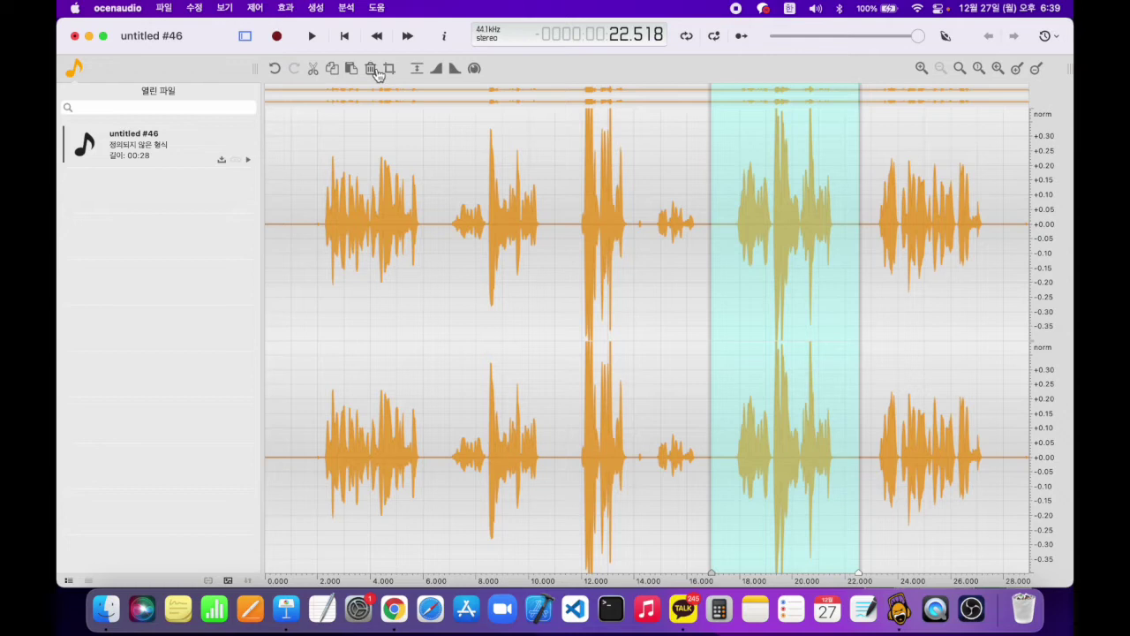
pyautogui.click(314, 38)
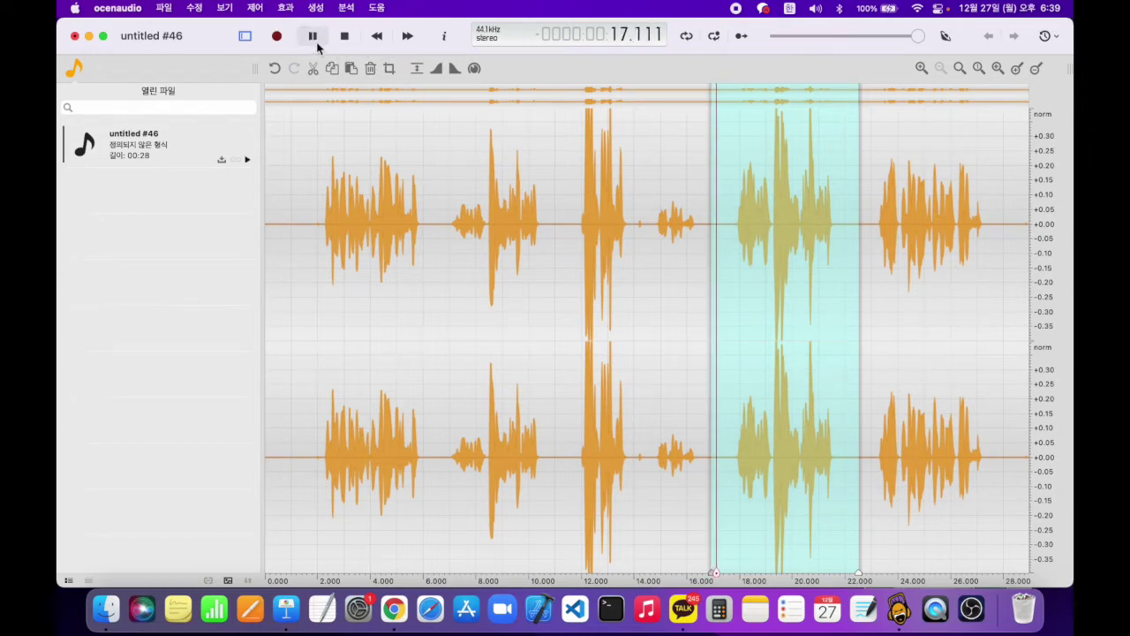
pyautogui.click(456, 70)
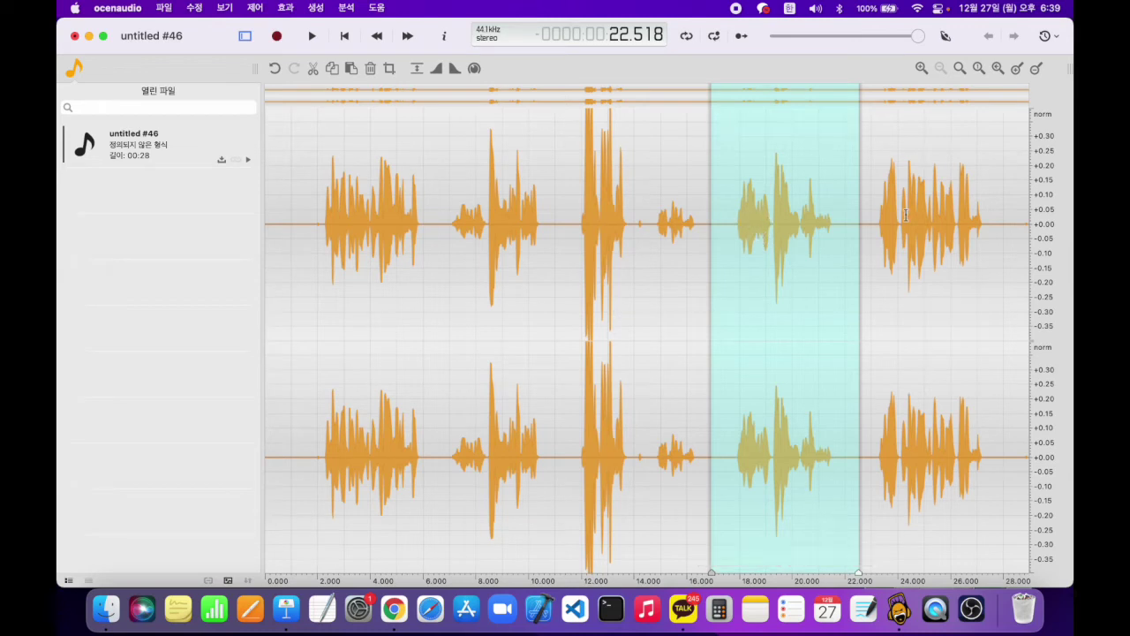
pyautogui.click(312, 36)
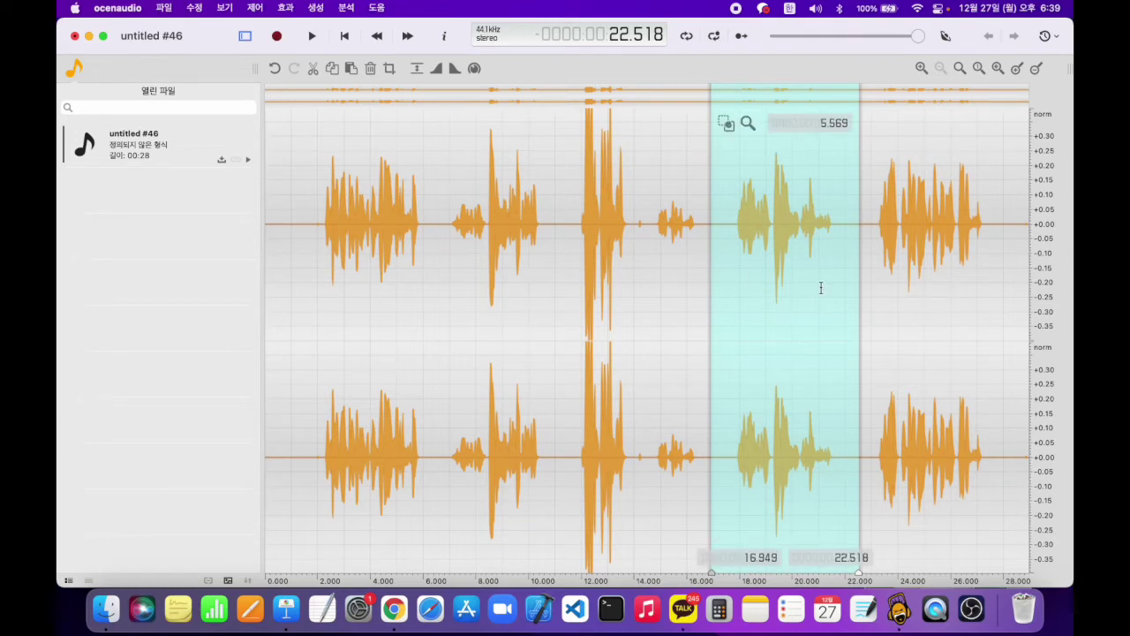
pyautogui.click(862, 241)
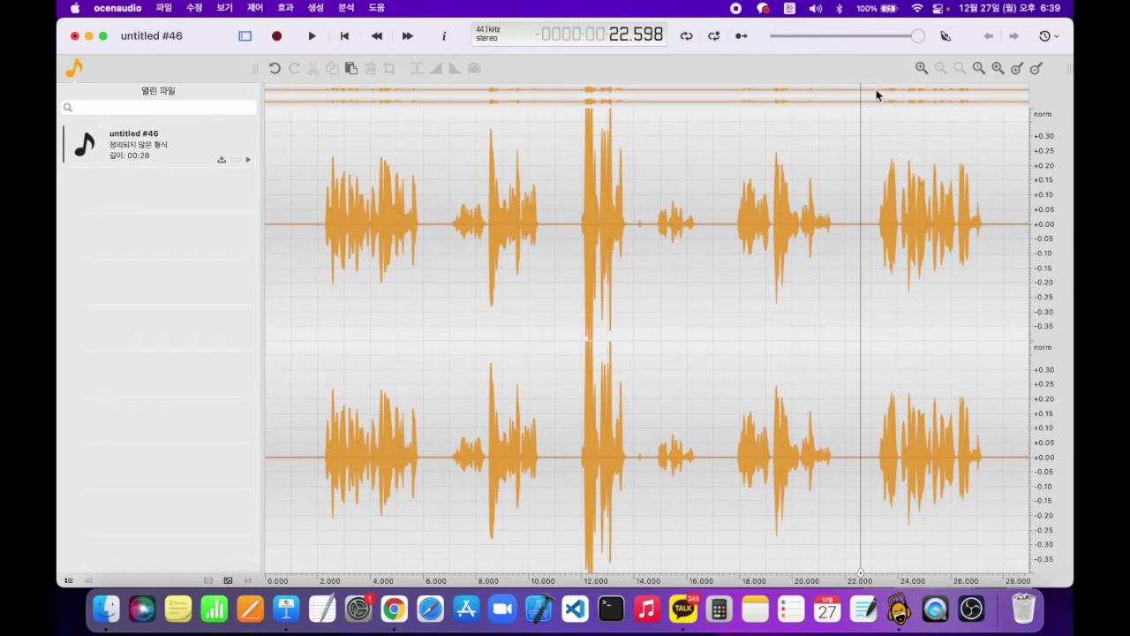
# Narrow the open-files list slightly, highlight nearly the whole recording and clear the selection
pyautogui.moveTo(252, 70)
pyautogui.mouseDown()
pyautogui.moveTo(265, 70)
pyautogui.moveTo(227, 71)
pyautogui.moveTo(260, 76)
pyautogui.moveTo(248, 71)
pyautogui.moveTo(246, 88)
pyautogui.mouseUp()
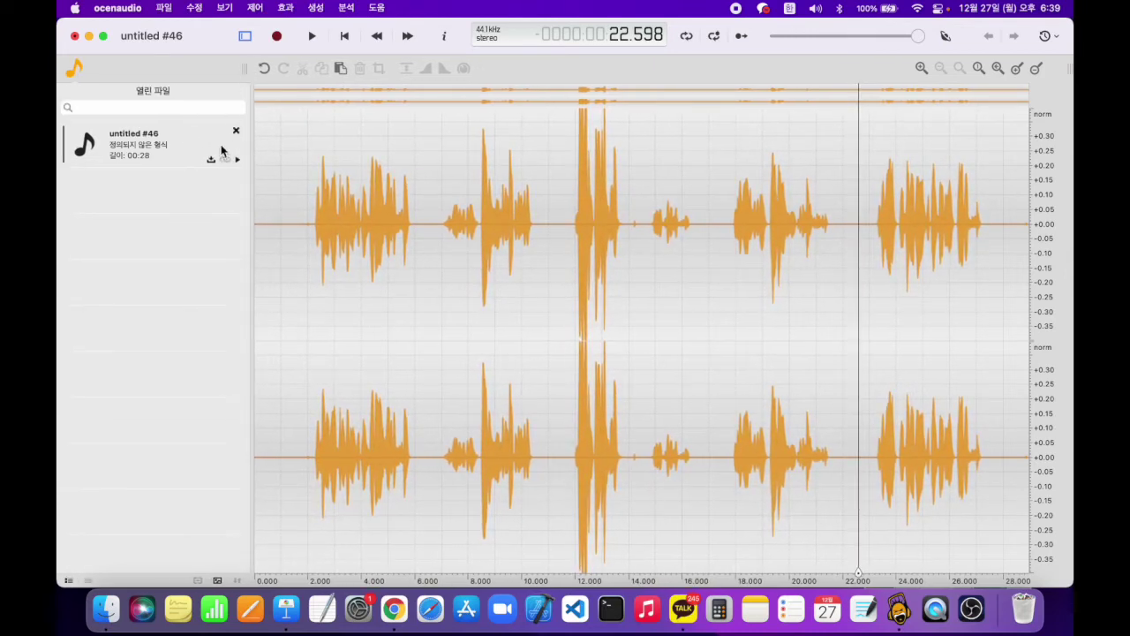
pyautogui.click(284, 8)
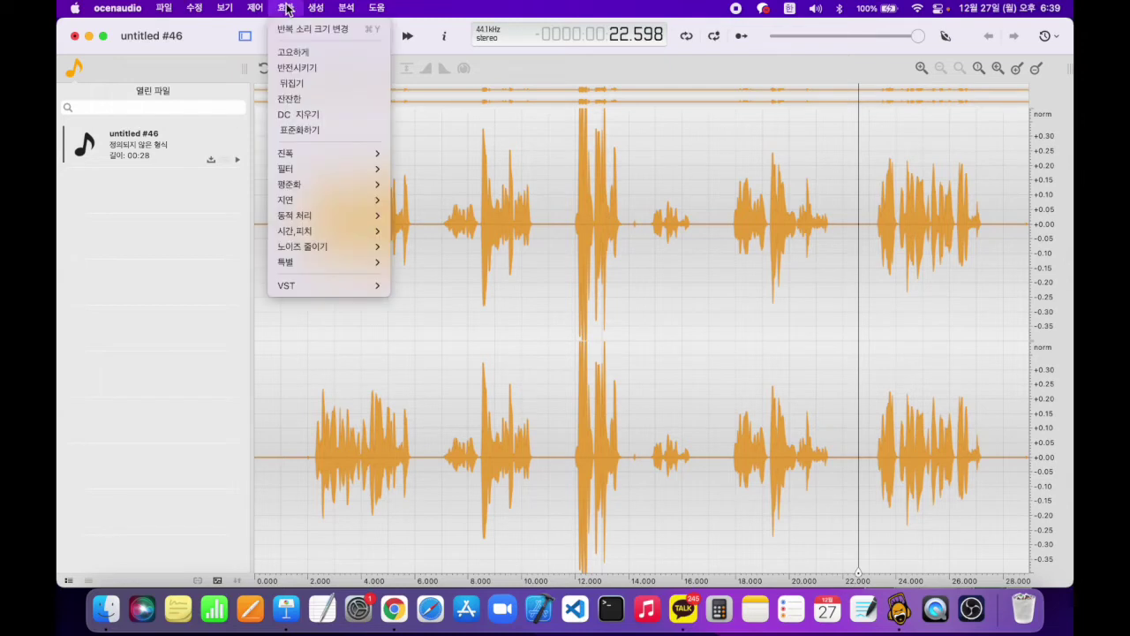
pyautogui.click(243, 218)
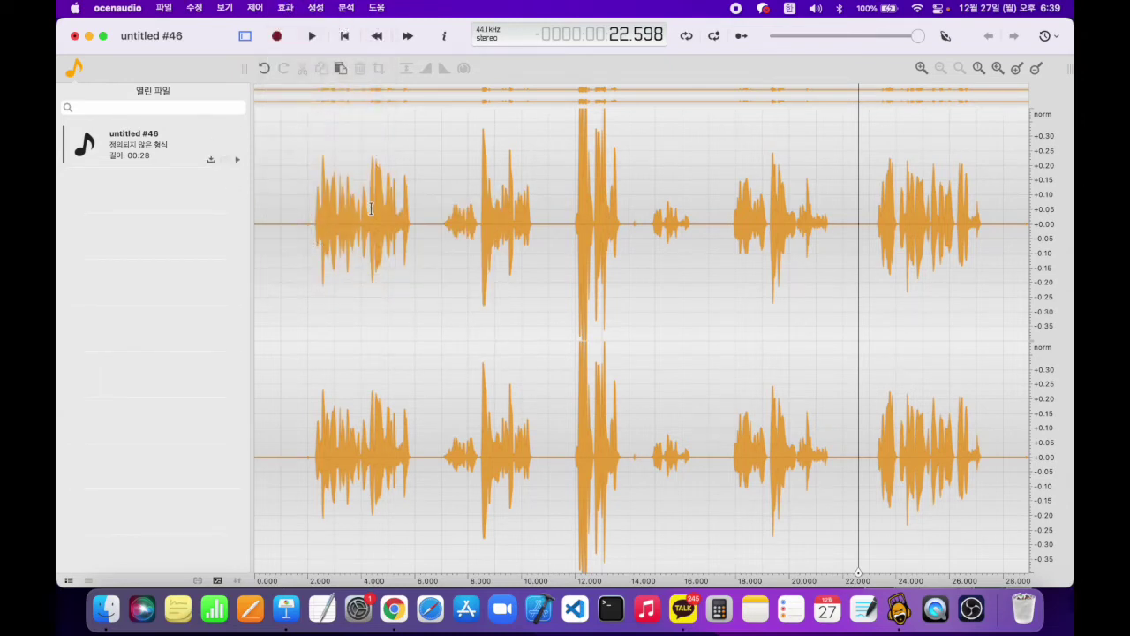
pyautogui.moveTo(266, 209); pyautogui.dragTo(1023, 278)
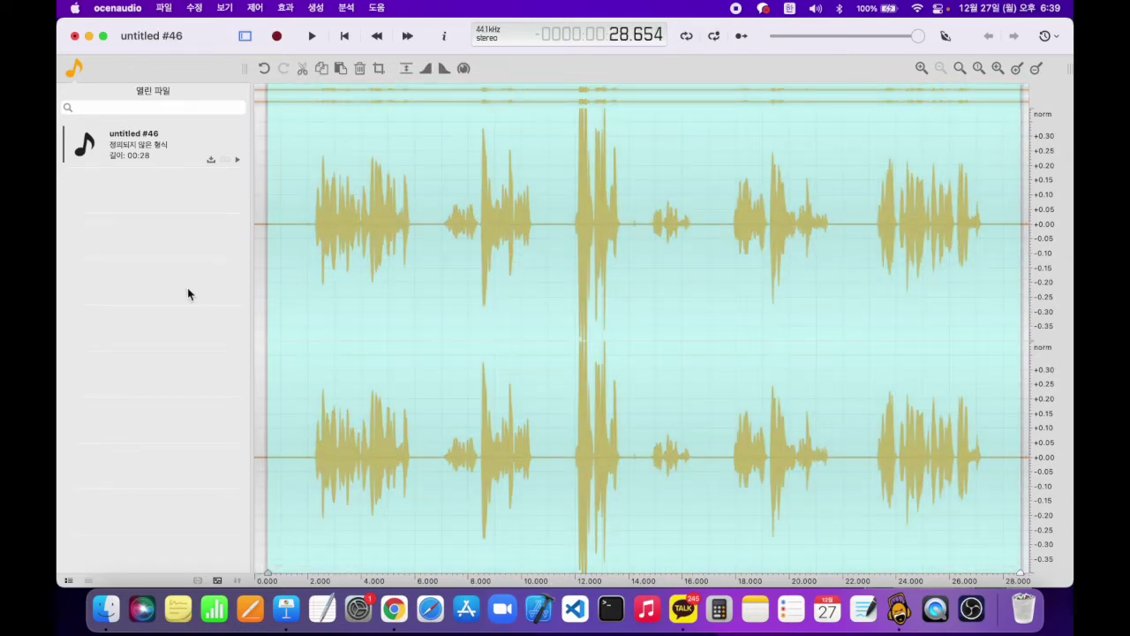
pyautogui.click(264, 273)
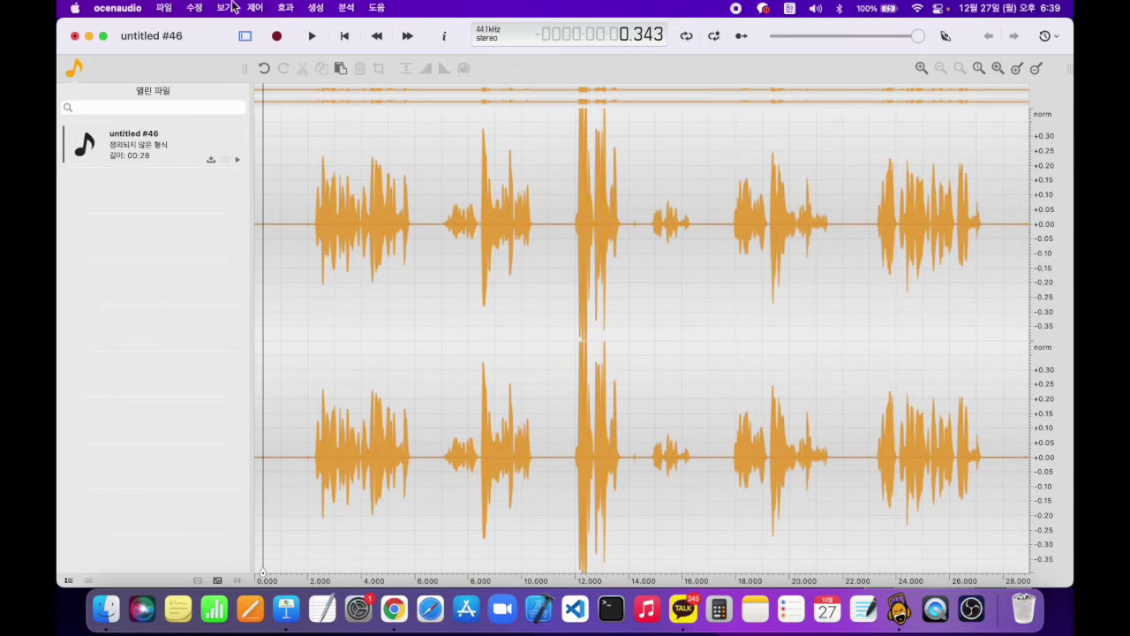
# Save the recording to the Desktop as 녹음1 in Wav PCM Linear format
pyautogui.click(163, 10)
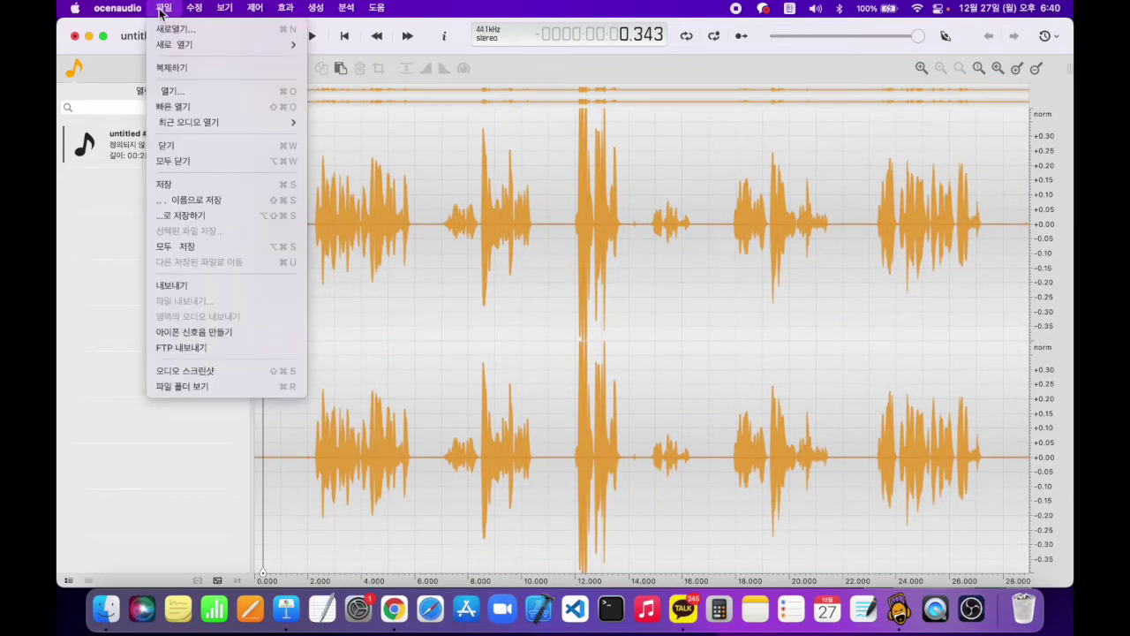
pyautogui.click(194, 188)
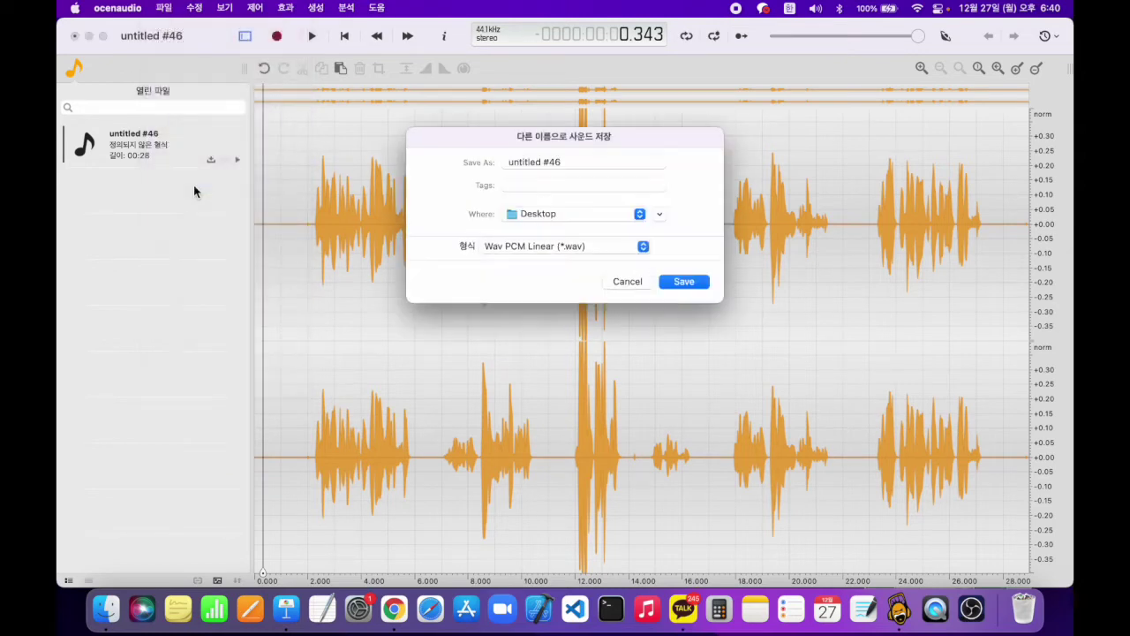
pyautogui.click(577, 166)
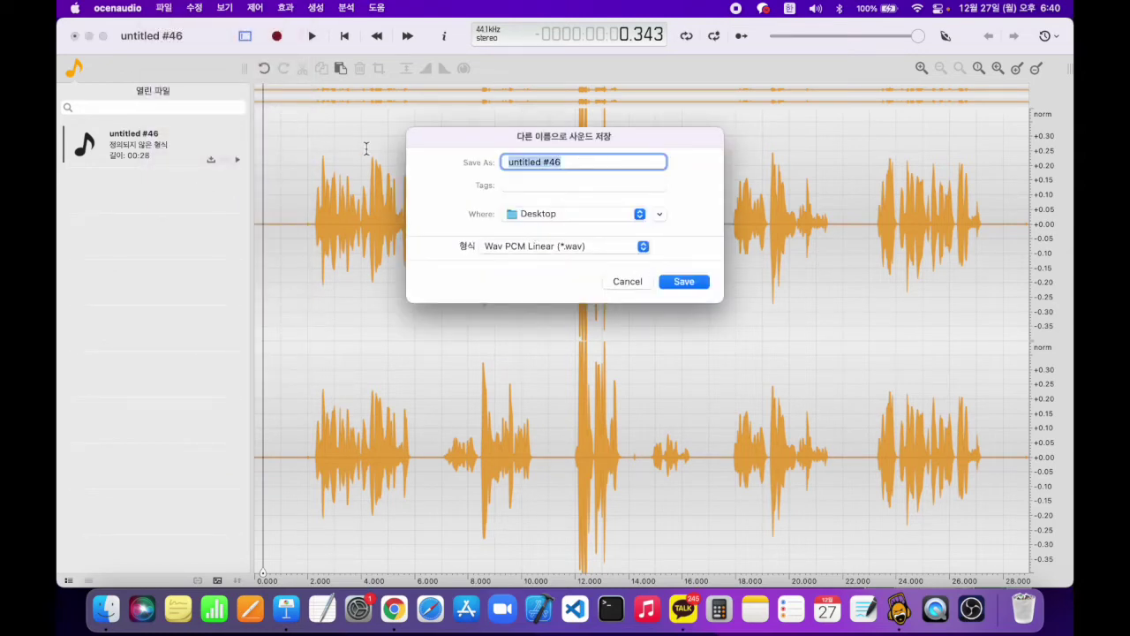
pyautogui.press('BackSpace')
pyautogui.write('ㄴ')
pyautogui.click(686, 280)
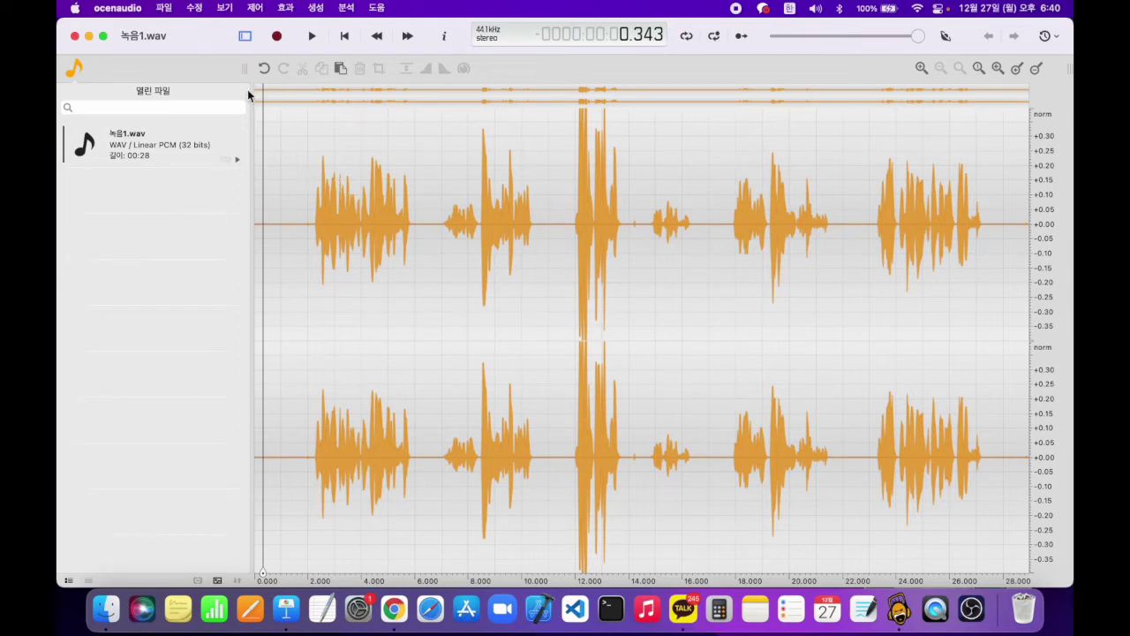
pyautogui.click(288, 8)
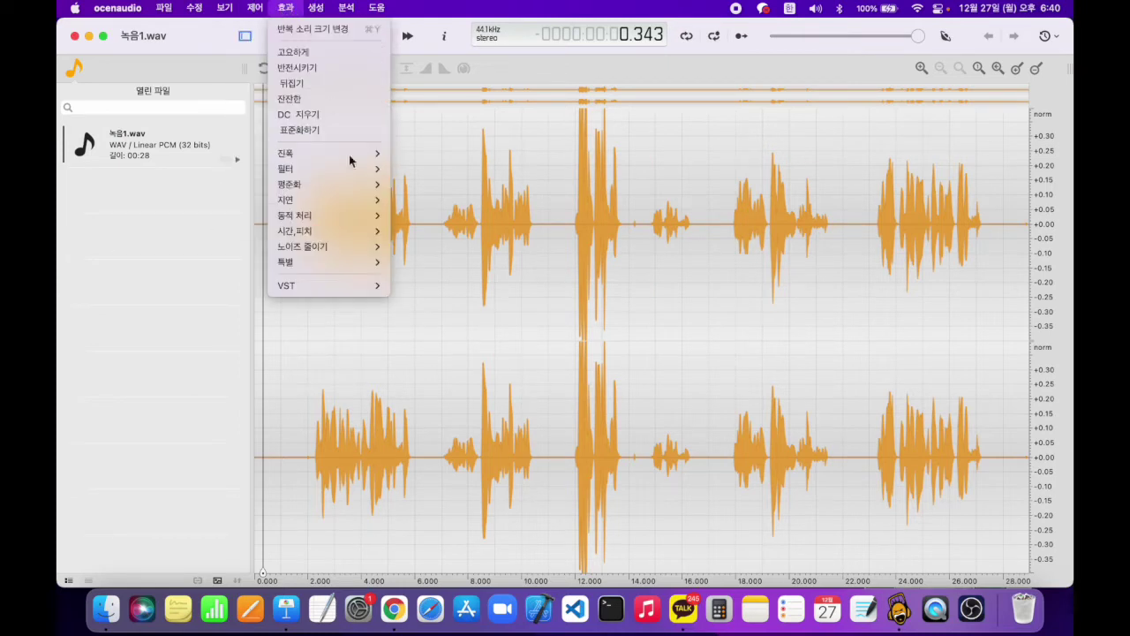
pyautogui.moveTo(345, 206)
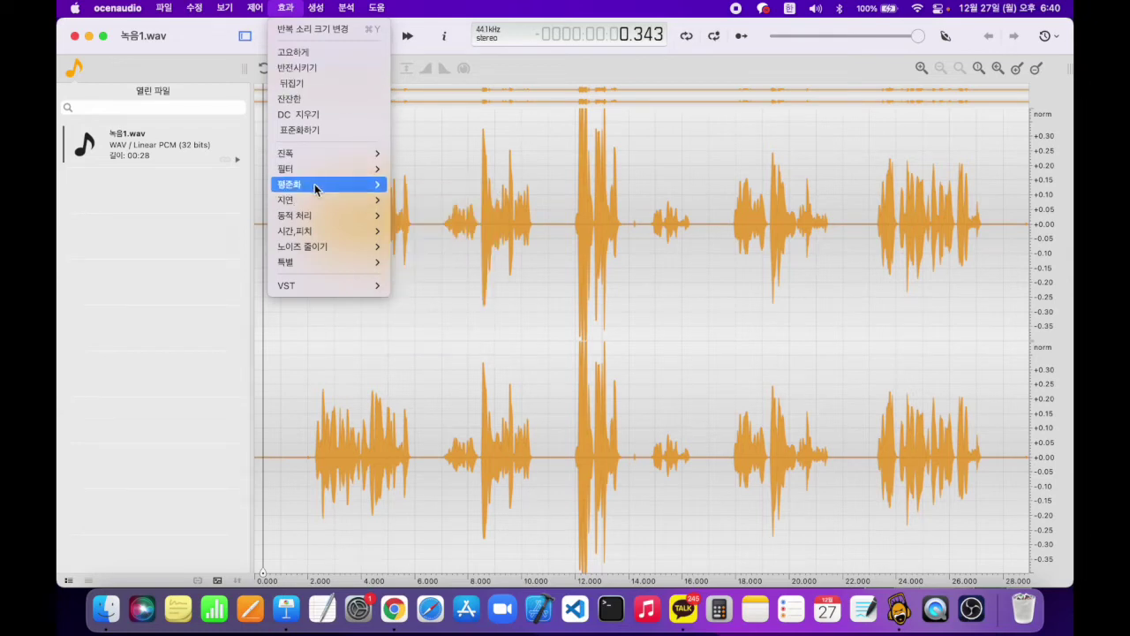
pyautogui.click(224, 192)
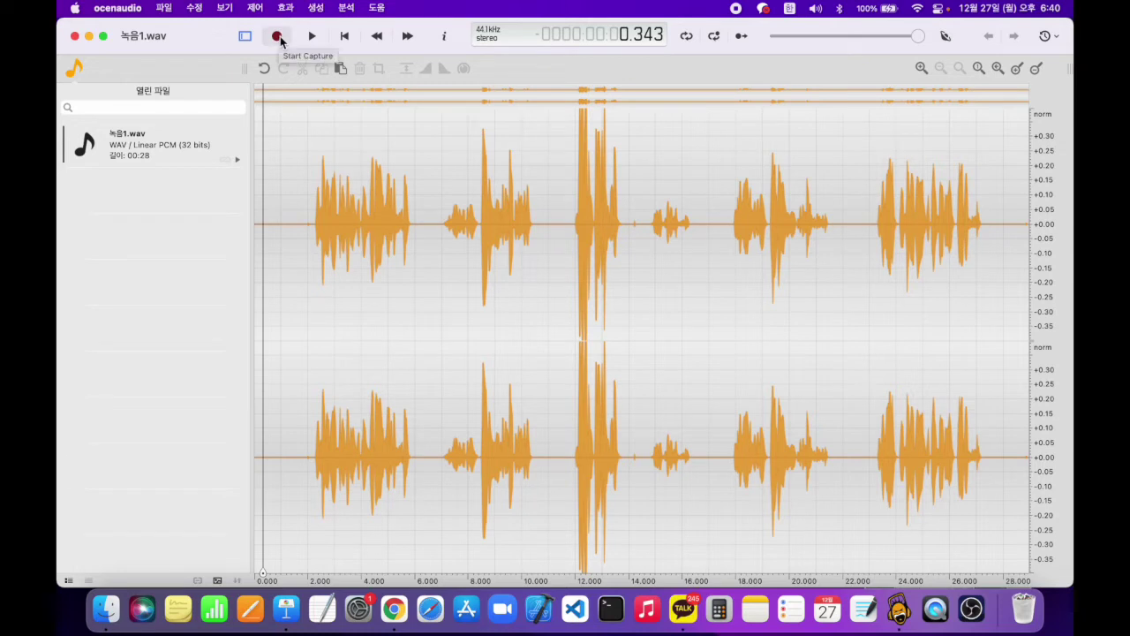
pyautogui.click(285, 7)
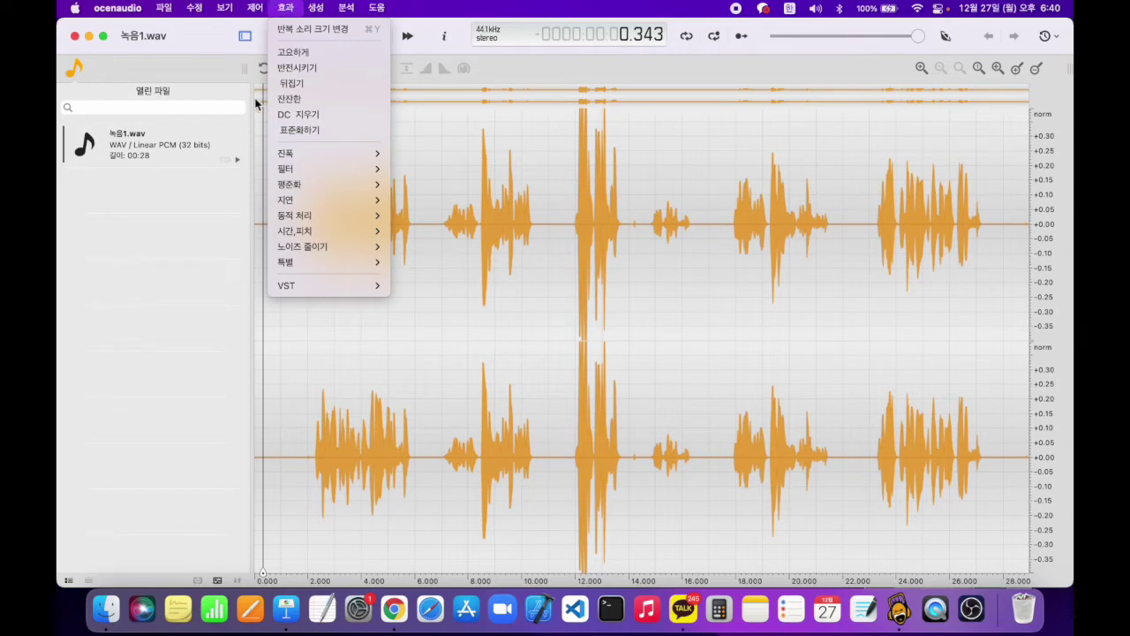
# Record a short extra take near the start of 녹음1.wav and delete about the first 4.7 s of the track
pyautogui.click(223, 213)
pyautogui.click(277, 37)
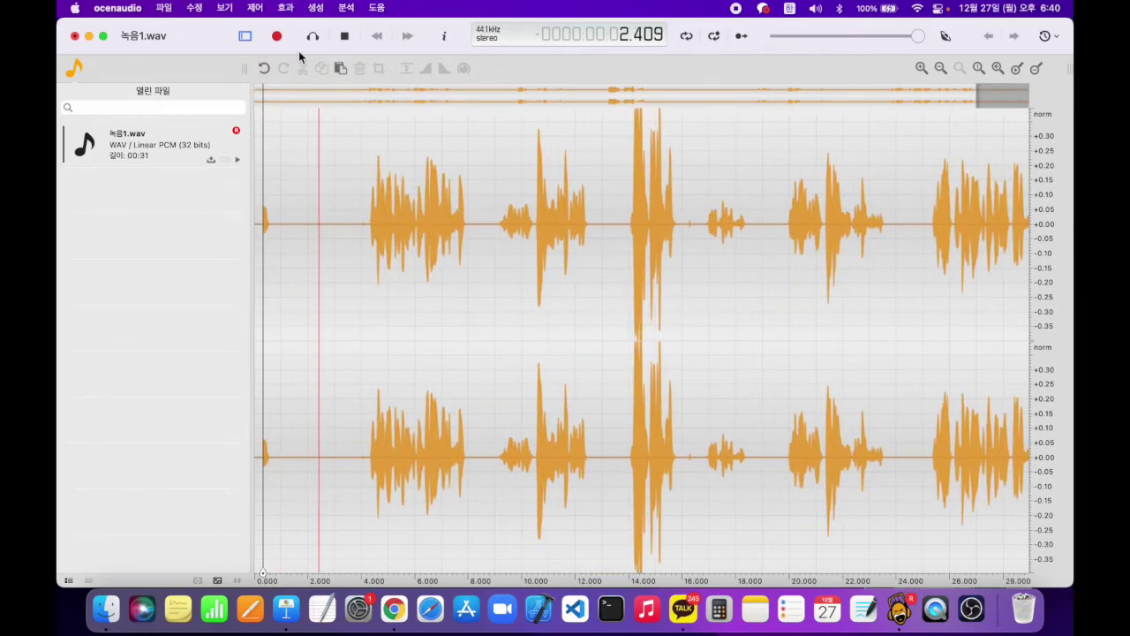
pyautogui.click(345, 37)
pyautogui.moveTo(383, 220); pyautogui.dragTo(256, 221)
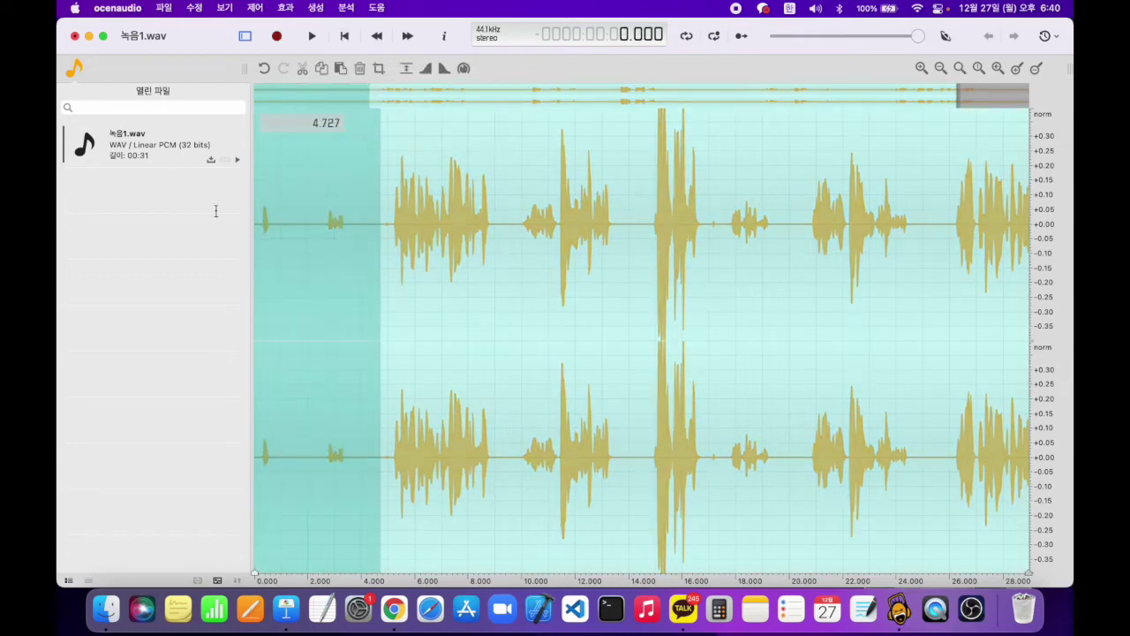
pyautogui.click(360, 71)
# Close 녹음1.wav, saving its changes
pyautogui.moveTo(237, 134)
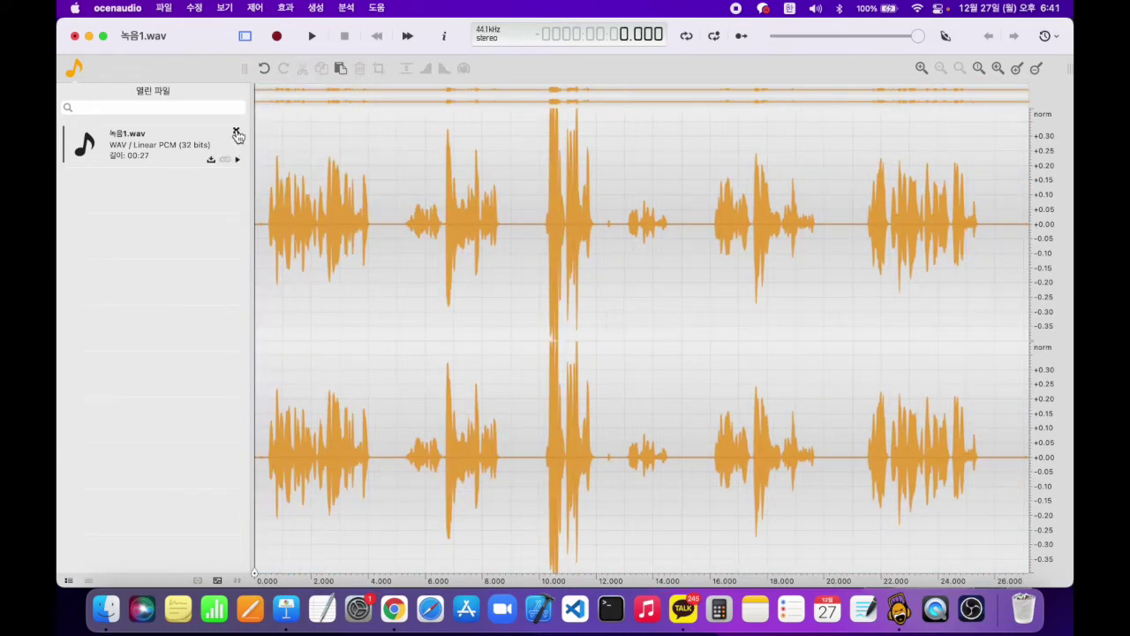
pyautogui.click(236, 133)
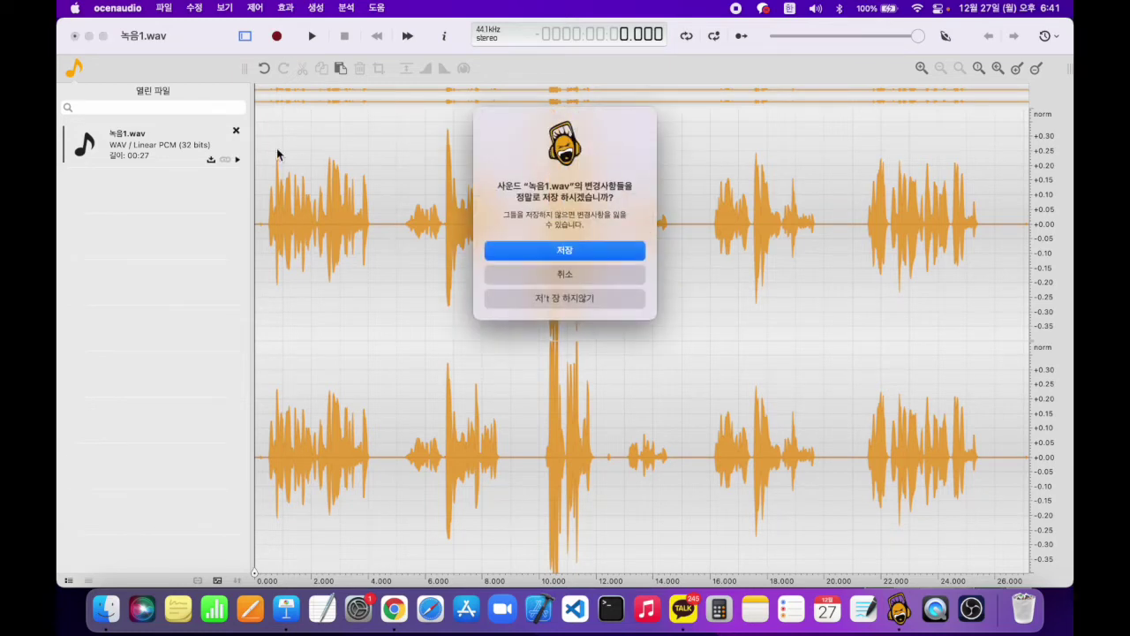
pyautogui.click(573, 252)
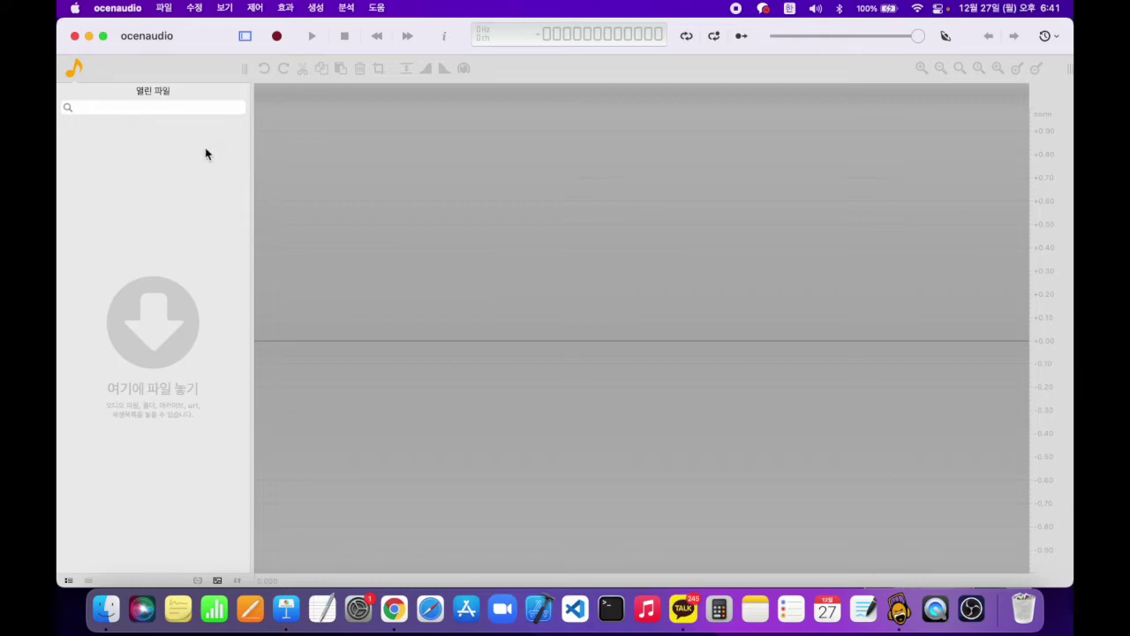
# Record a new sustained note of about 5.5 s at 44100 Hz, stereo, 32 bits
pyautogui.click(276, 37)
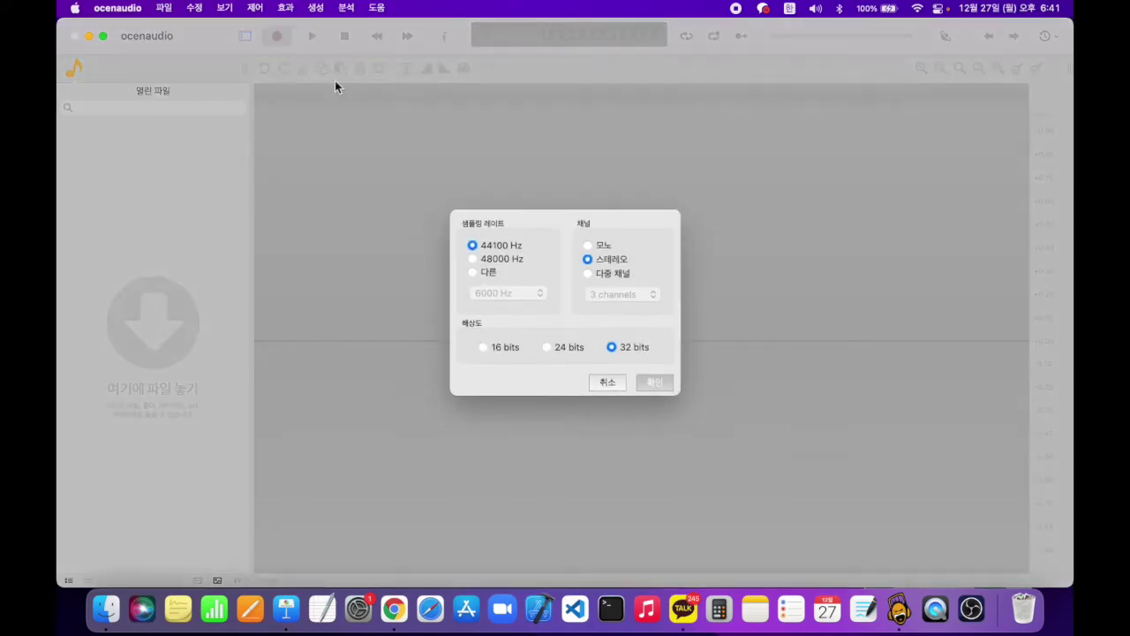
pyautogui.click(650, 381)
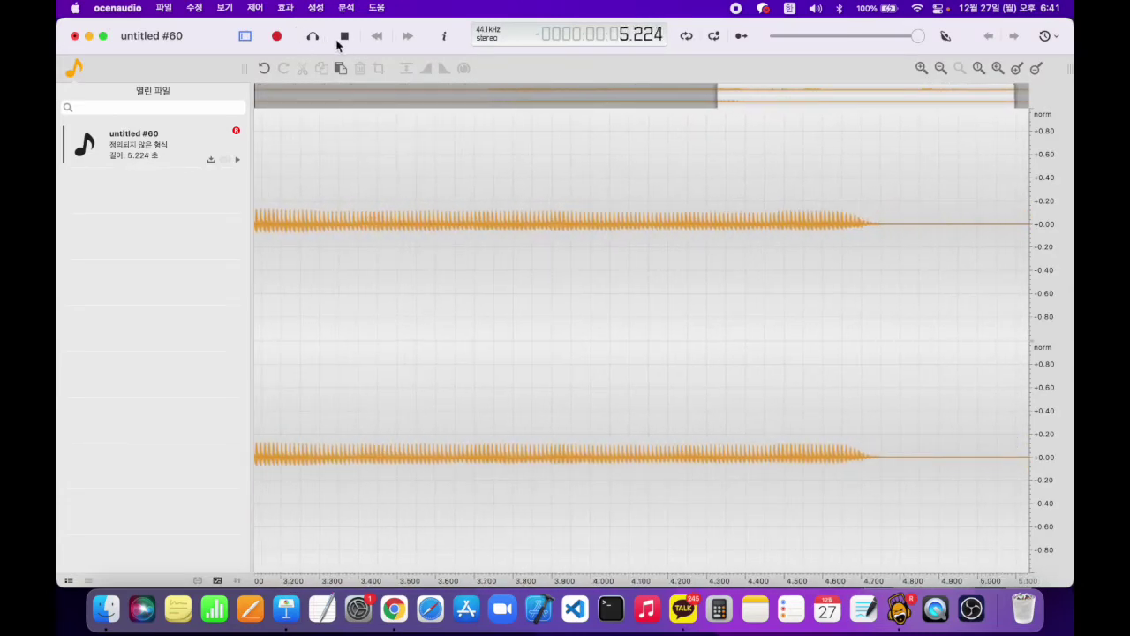
pyautogui.click(343, 37)
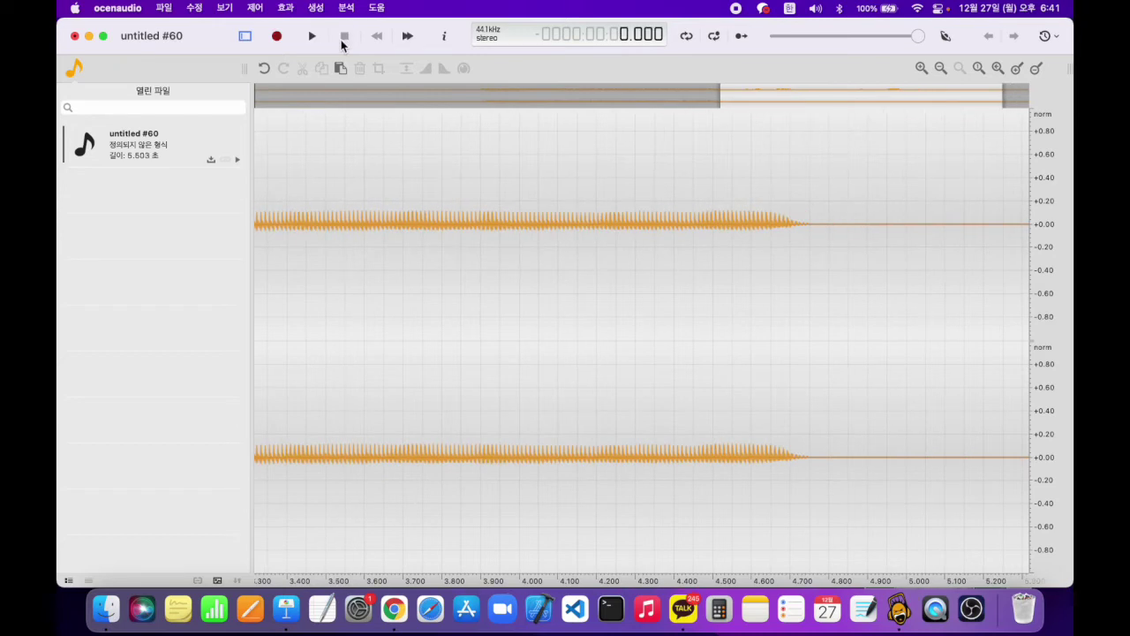
# Examine the new recording's waveform at different scales, ending with its full length in view
pyautogui.click(941, 71)
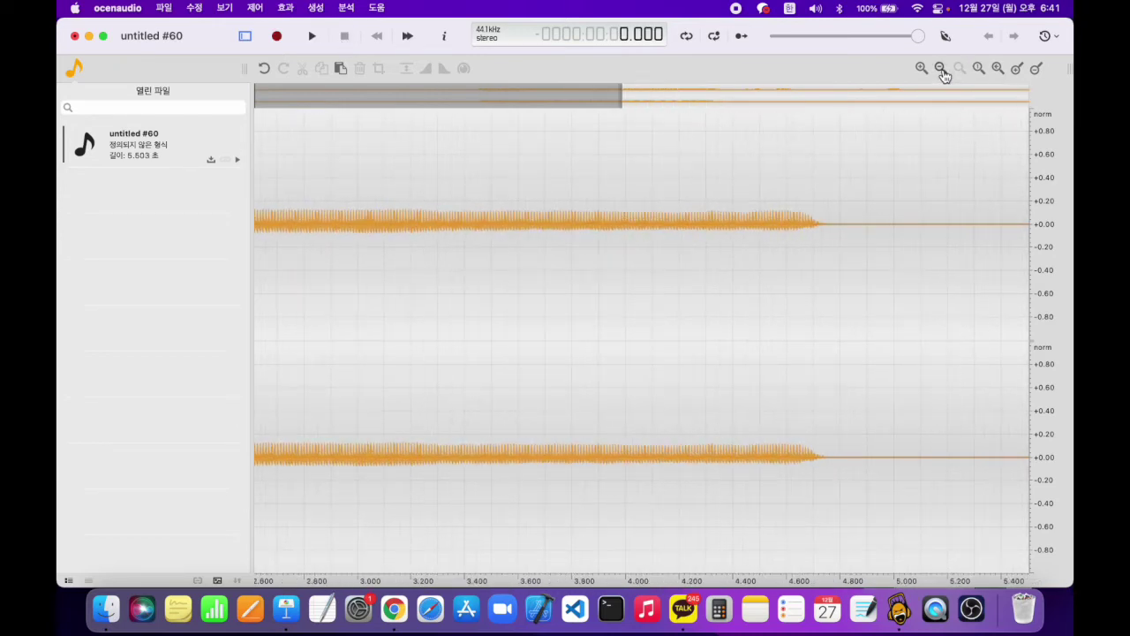
pyautogui.click(922, 70)
pyautogui.click(923, 69)
pyautogui.click(923, 70)
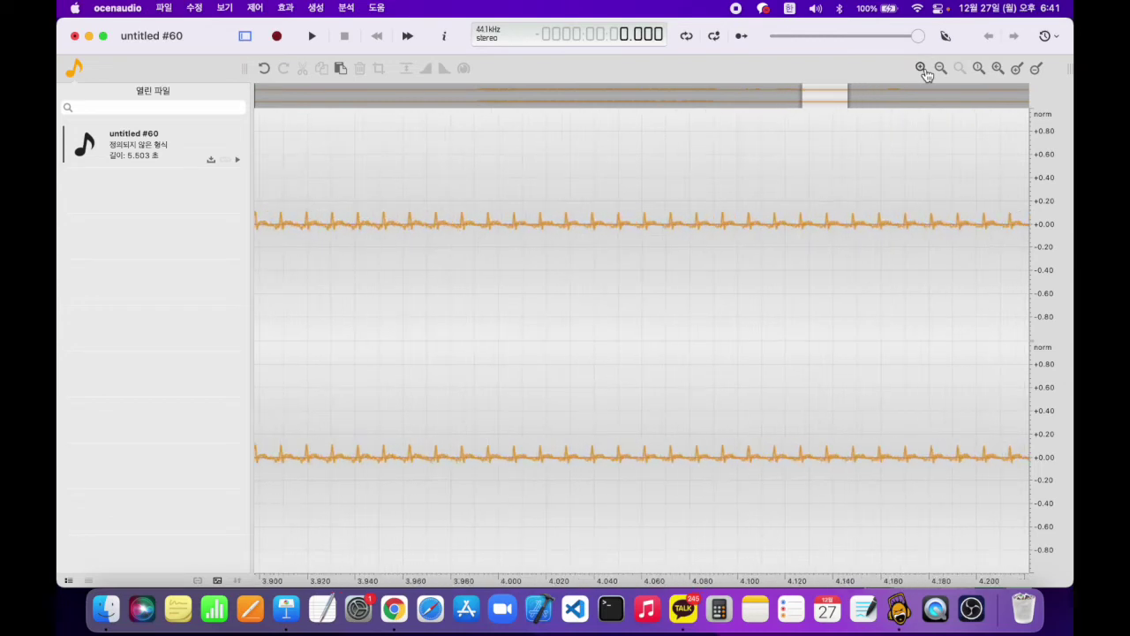
pyautogui.click(940, 70)
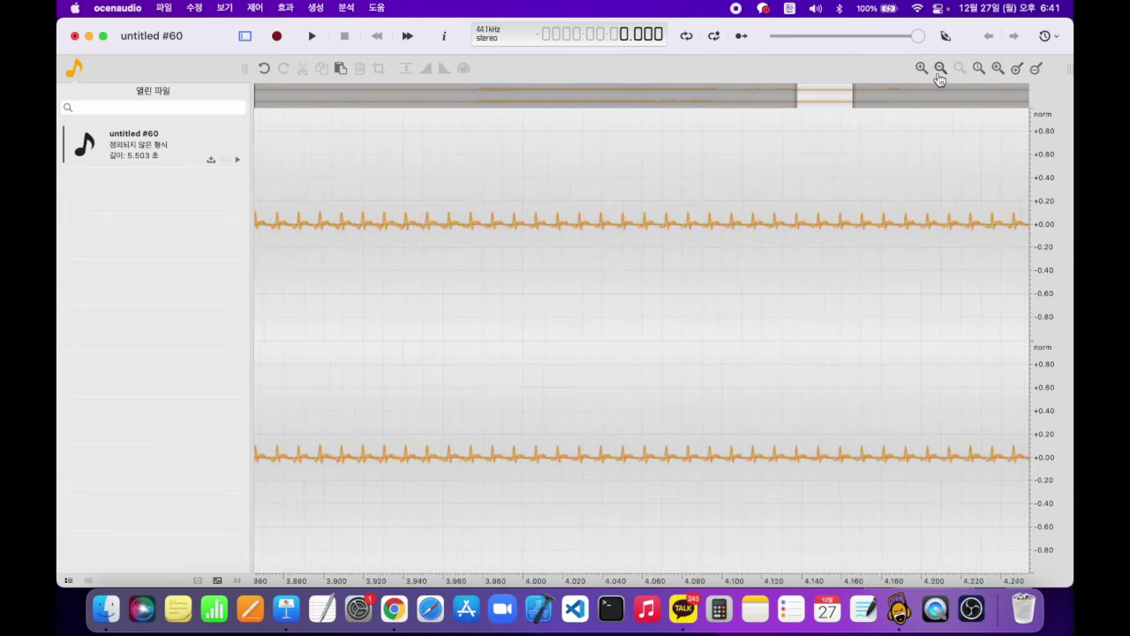
pyautogui.click(940, 71)
pyautogui.click(940, 71)
pyautogui.moveTo(900, 95); pyautogui.dragTo(752, 151)
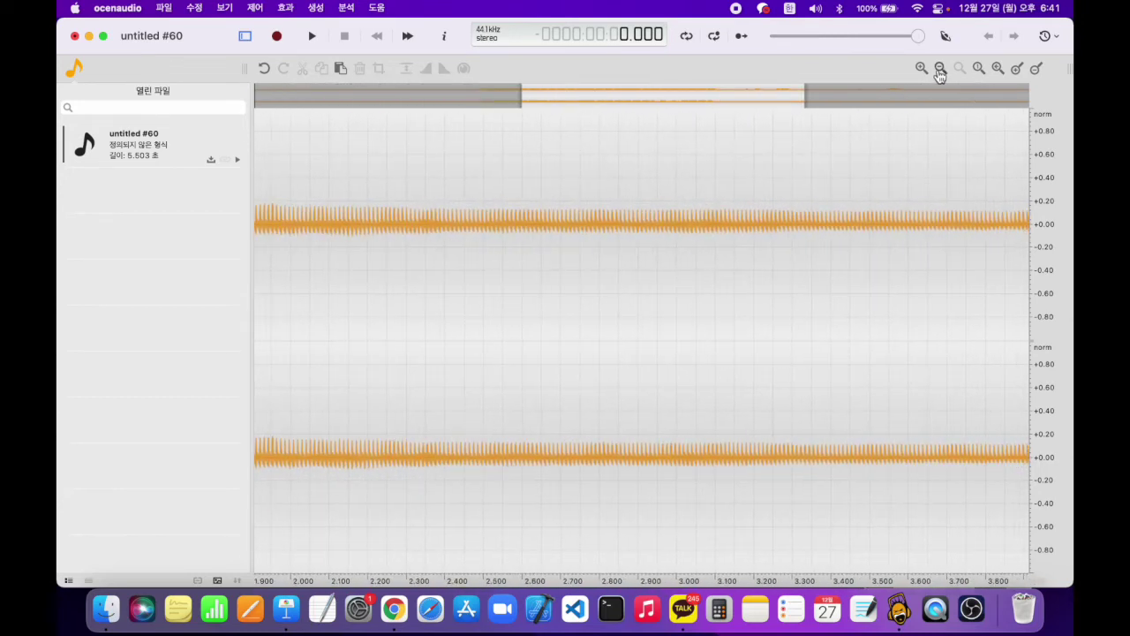
pyautogui.click(940, 69)
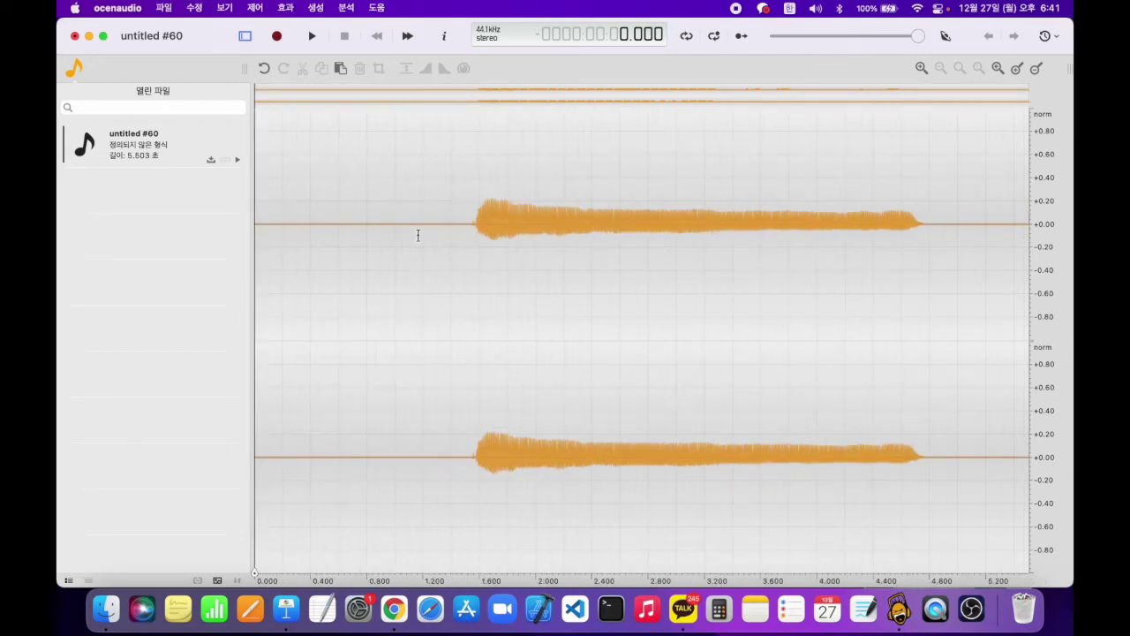
# Trim the silence around the note, deleting about 0.85 s at the start and about 0.45 s at the end
pyautogui.moveTo(375, 227); pyautogui.dragTo(121, 220)
pyautogui.press('Delete')
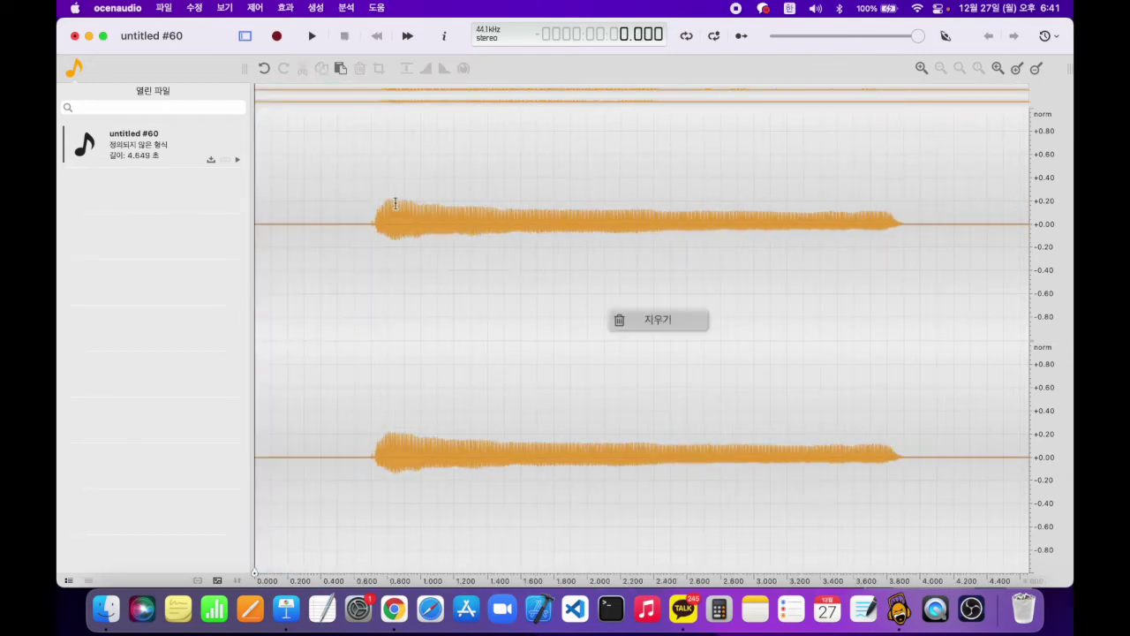
pyautogui.moveTo(952, 222); pyautogui.dragTo(1072, 262)
pyautogui.press('Delete')
pyautogui.click(343, 270)
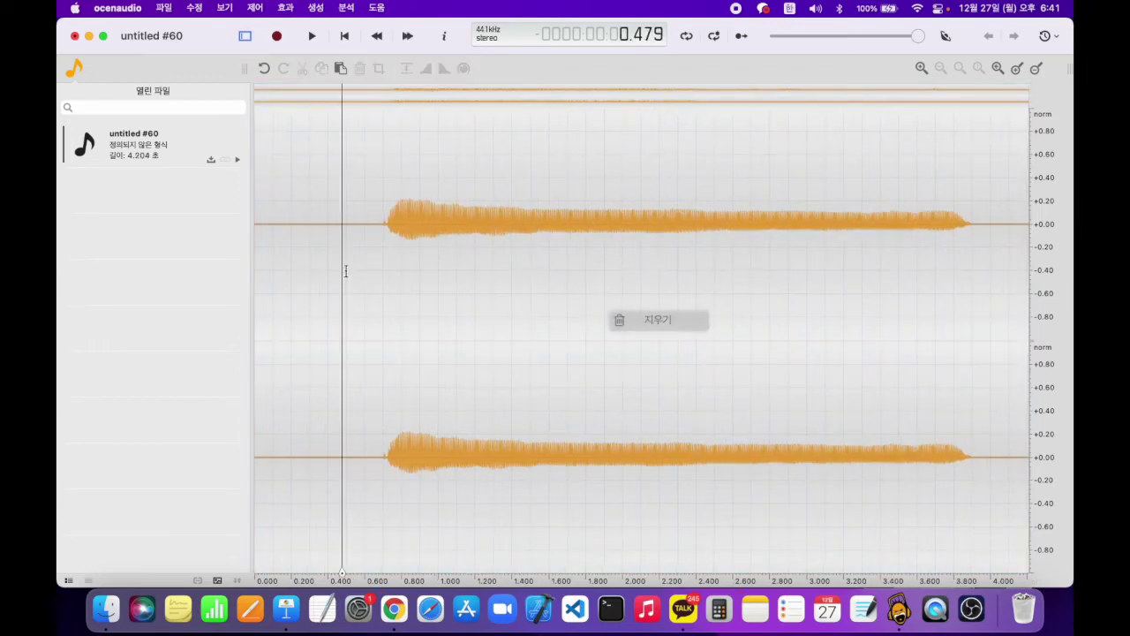
# Apply the delay effect (지연) with an adjusted delay time to the note from about 0.66 to 3.96 s and play the result
pyautogui.moveTo(377, 209); pyautogui.dragTo(983, 250)
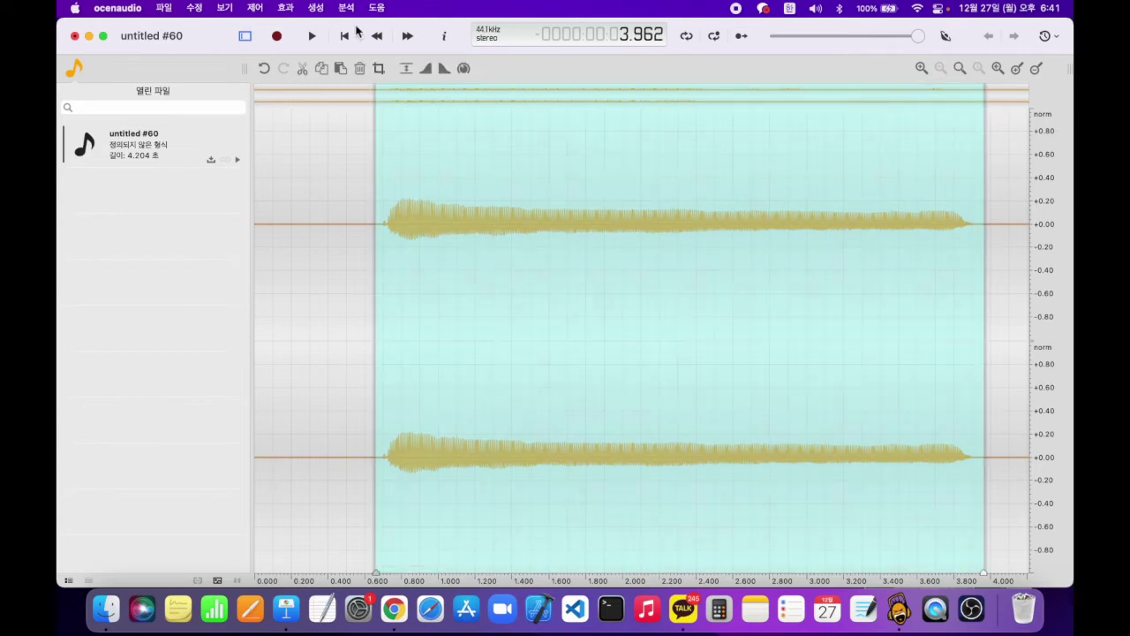
pyautogui.click(285, 8)
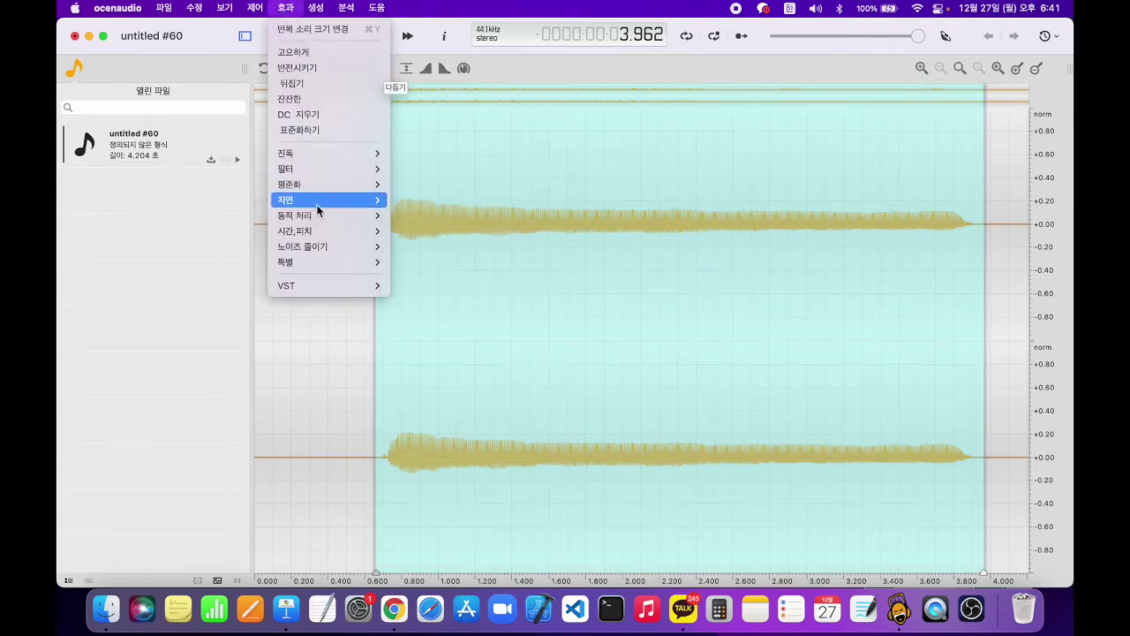
pyautogui.moveTo(320, 200)
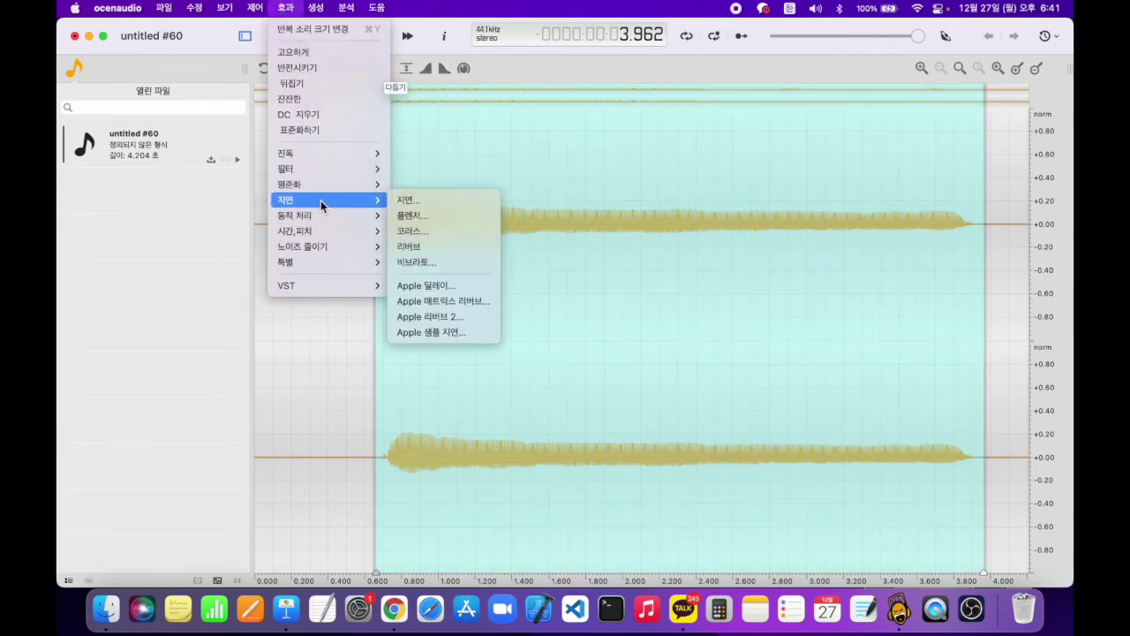
pyautogui.click(457, 201)
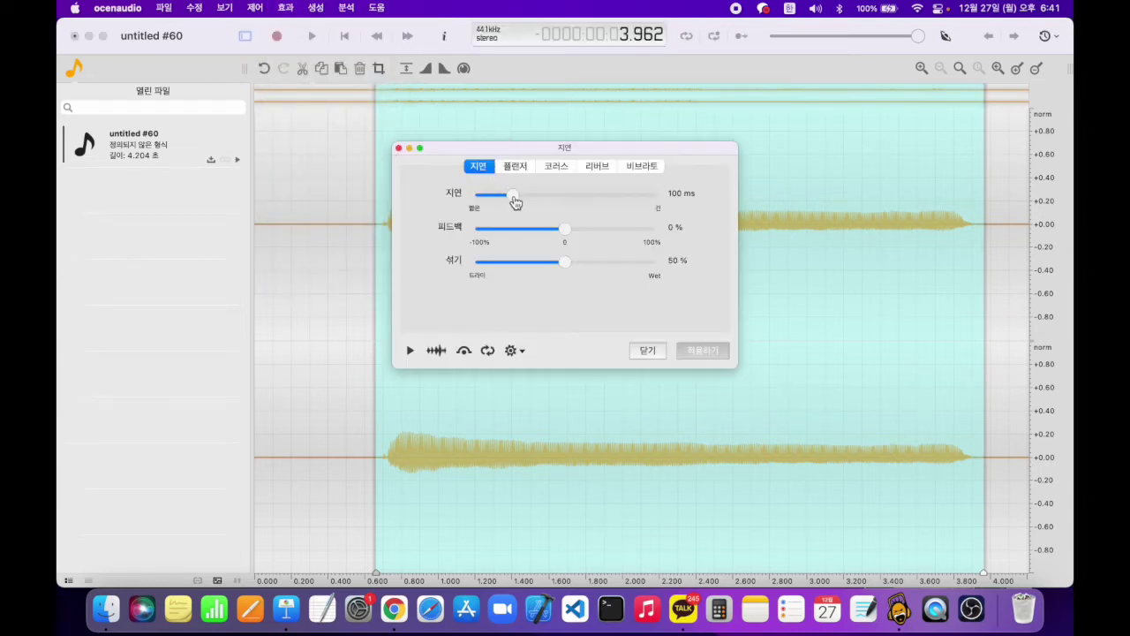
pyautogui.scroll(-3, 516, 203)
pyautogui.scroll(5, 515, 203)
pyautogui.scroll(-1, 515, 203)
pyautogui.click(702, 350)
pyautogui.press('space')
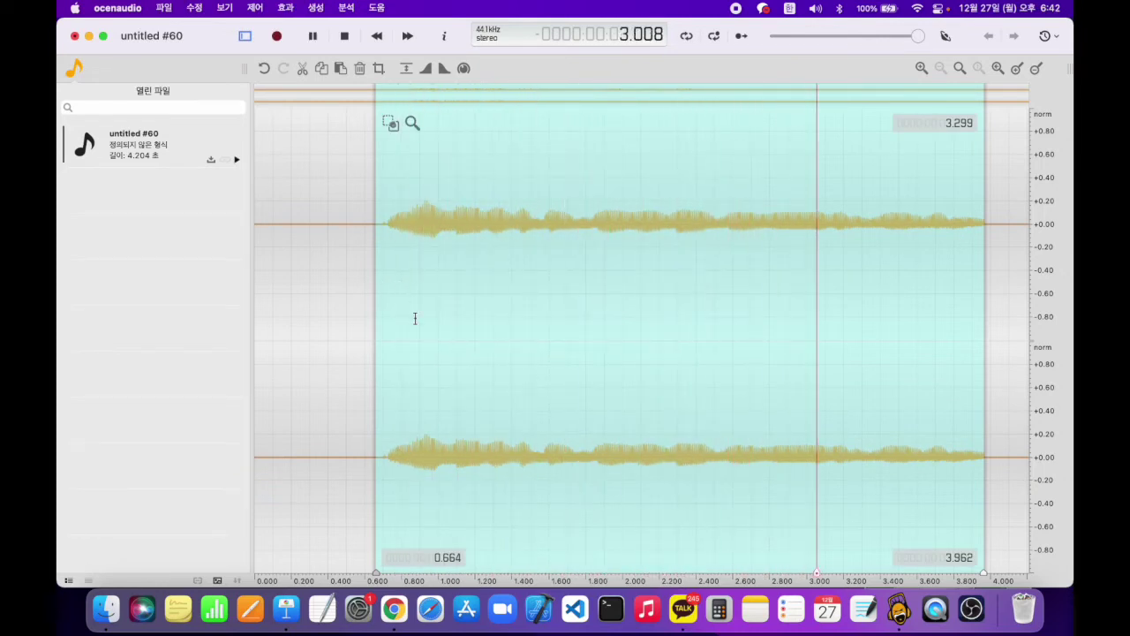
pyautogui.click(312, 35)
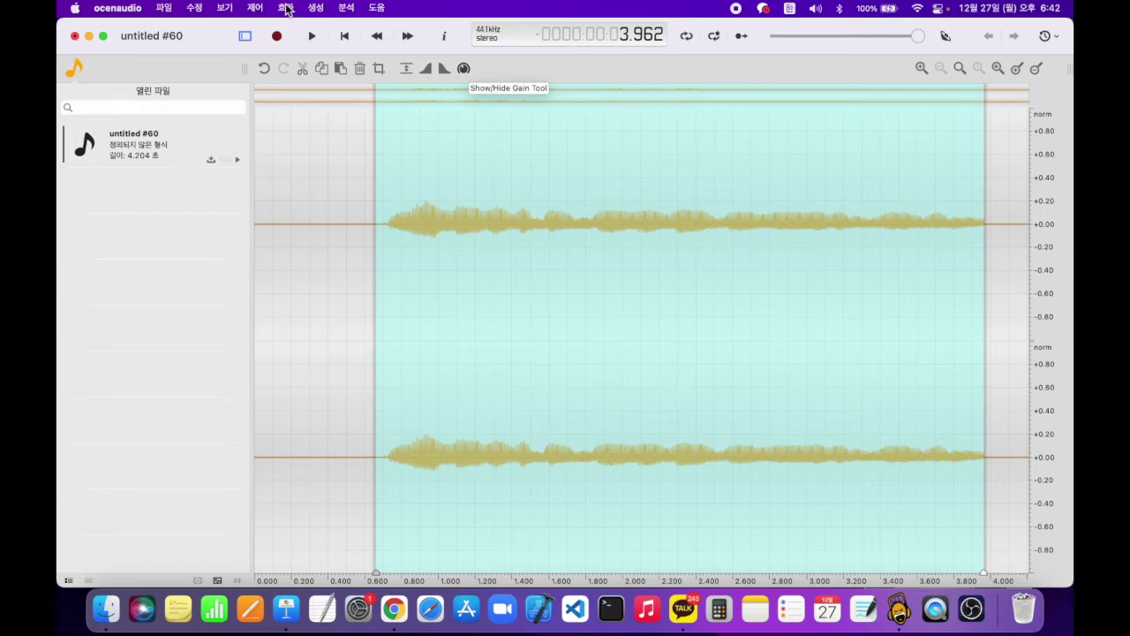
# Clear the selection and undo the delay effect on the note
pyautogui.click(286, 9)
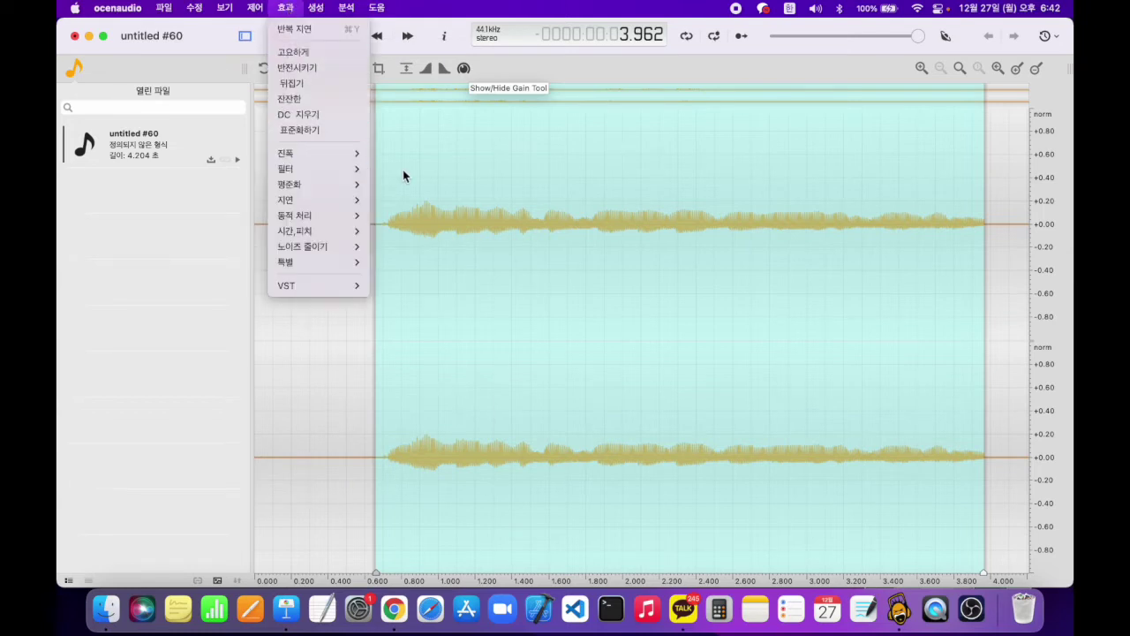
pyautogui.click(356, 169)
pyautogui.click(352, 170)
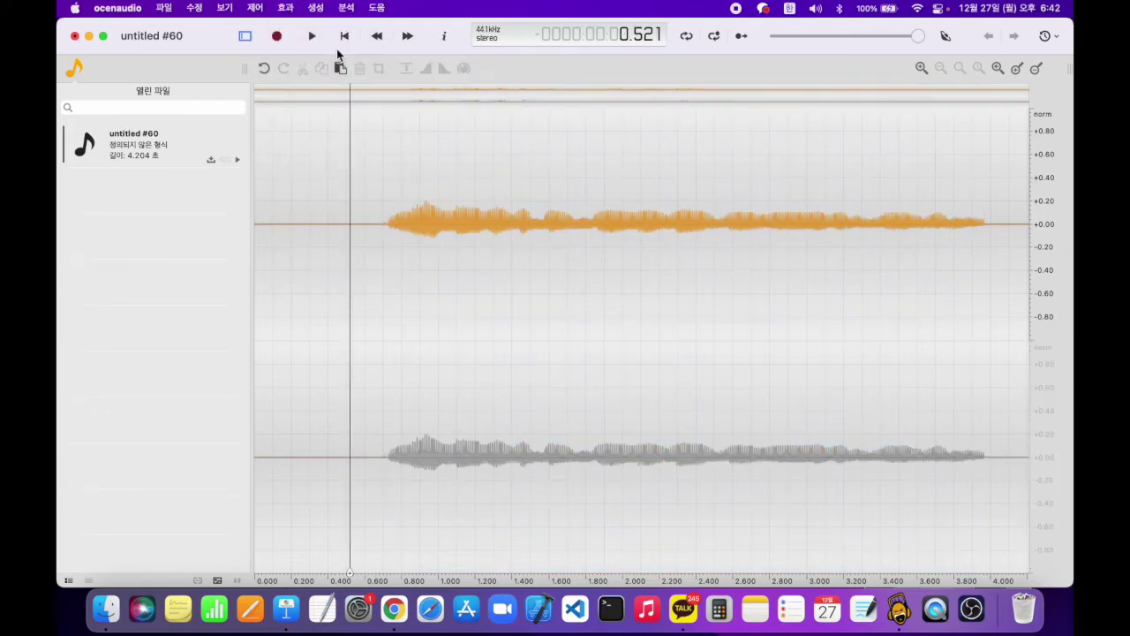
pyautogui.click(354, 227)
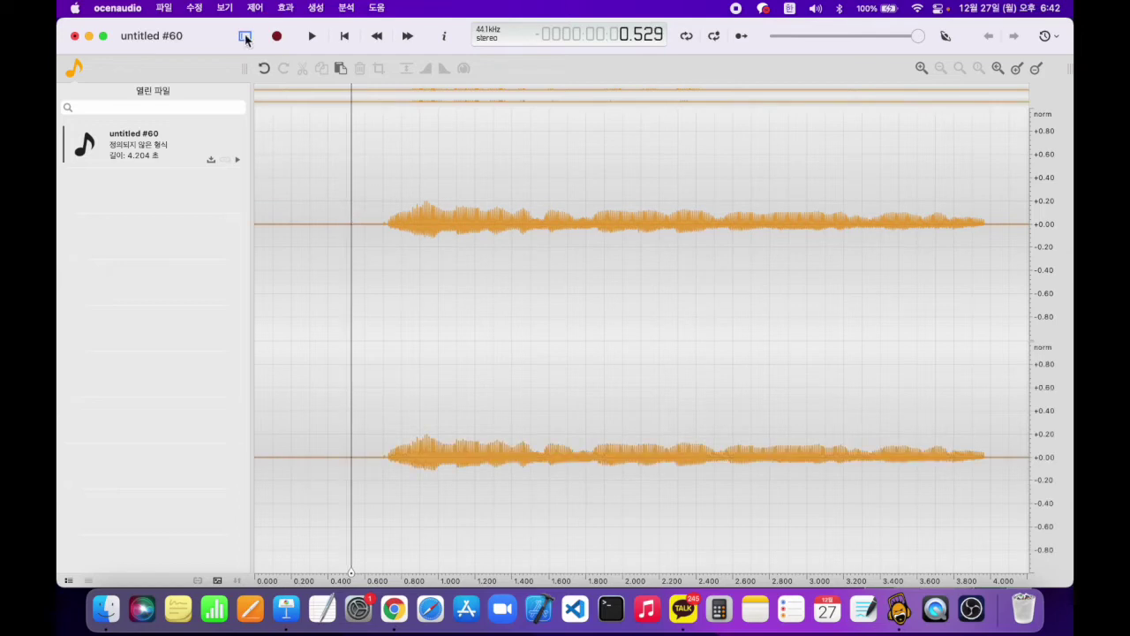
pyautogui.click(264, 81)
pyautogui.click(264, 81)
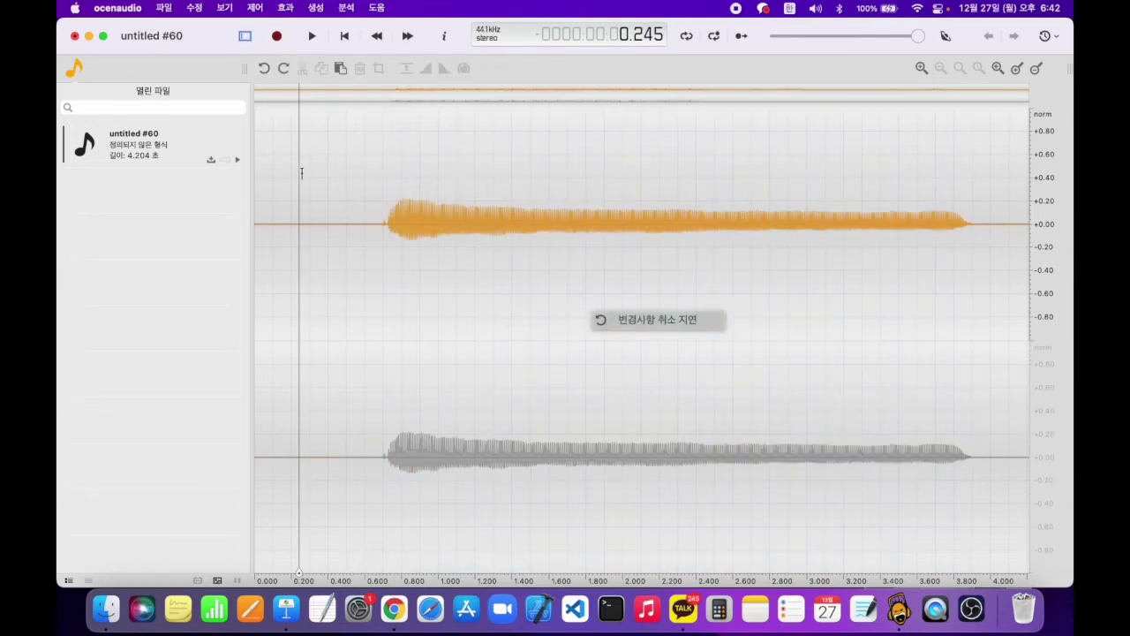
# Apply the flanger effect (플랜저) with its default settings to the note from about 0.65 to 3.95 s and play it
pyautogui.click(382, 224)
pyautogui.moveTo(374, 223); pyautogui.dragTo(983, 219)
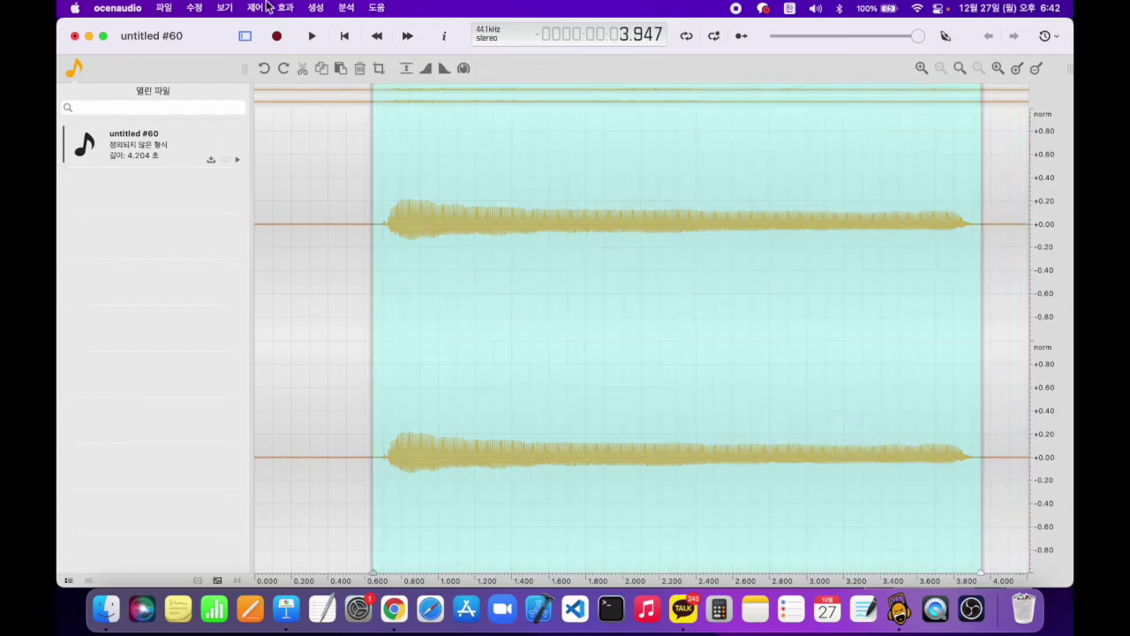
pyautogui.click(286, 7)
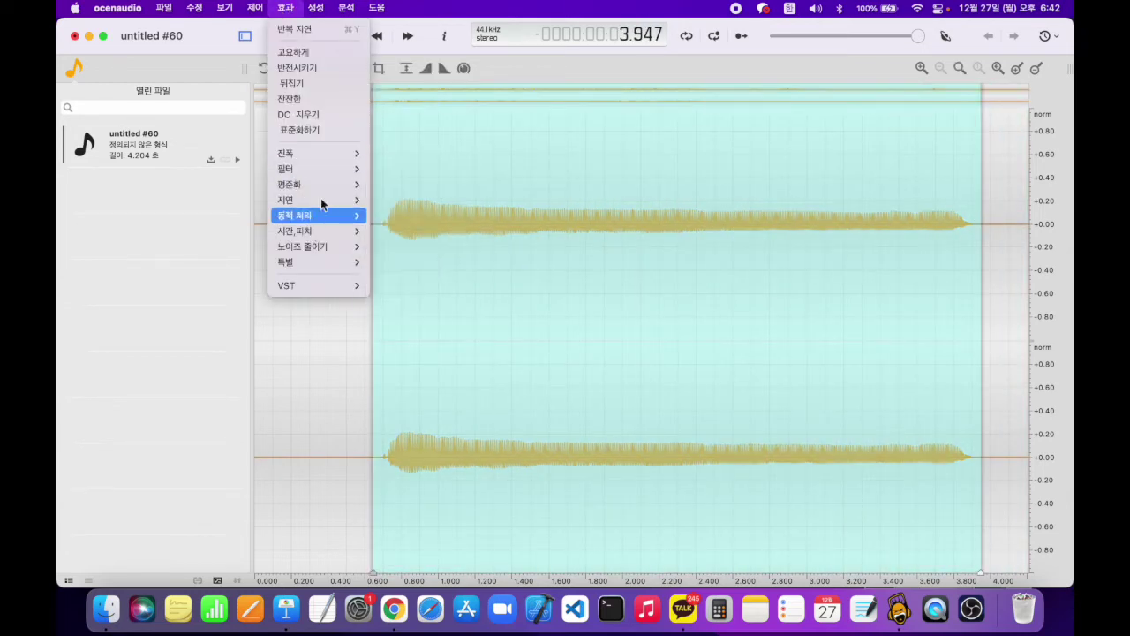
pyautogui.moveTo(319, 198)
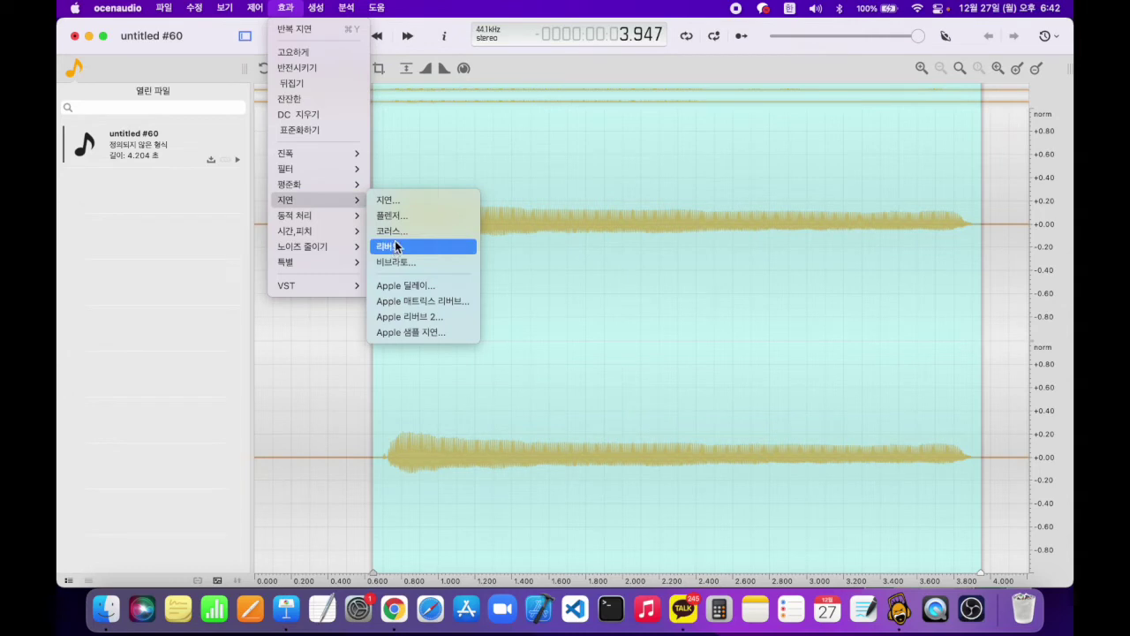
pyautogui.click(402, 216)
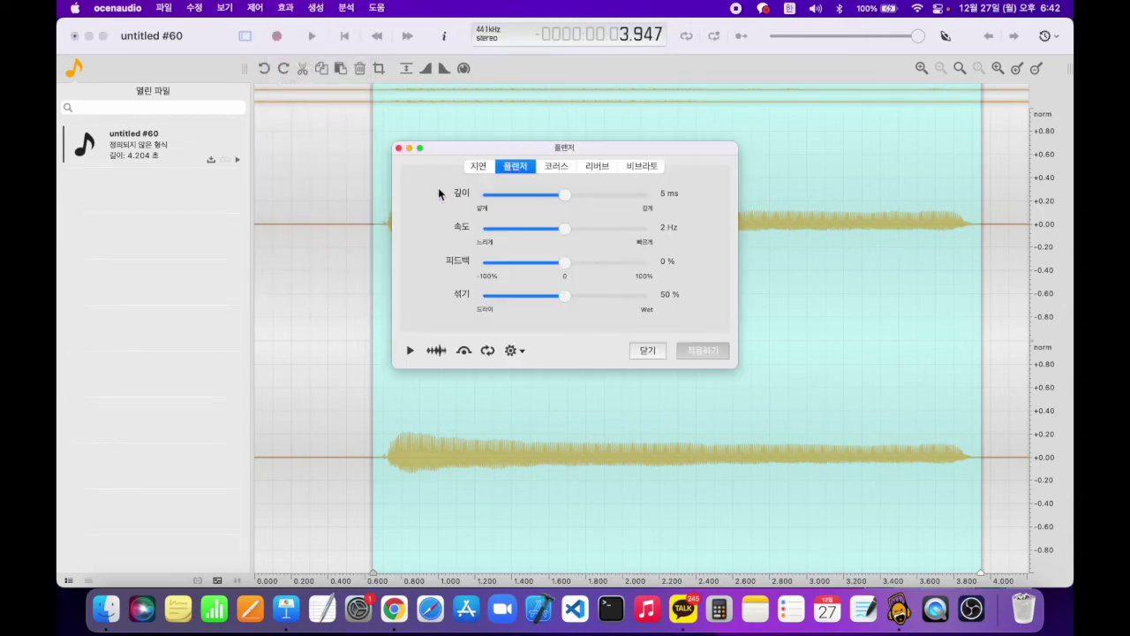
pyautogui.click(693, 352)
pyautogui.press('space')
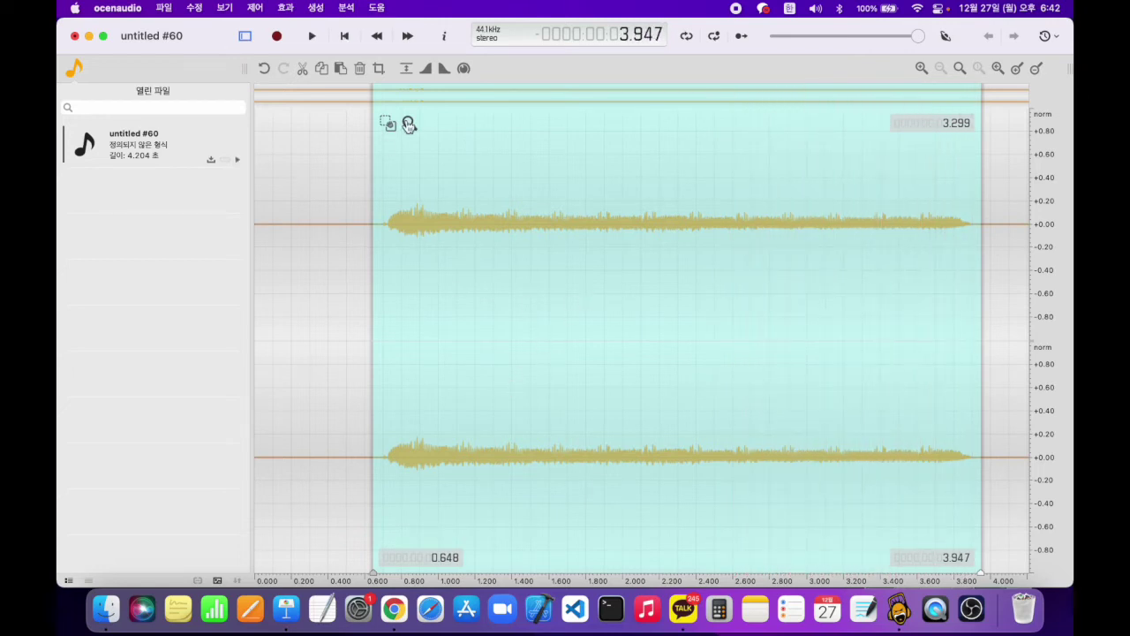
# Apply the chorus effect (코러스) with a depth of 20.1 ms to the same selection and play it
pyautogui.click(281, 7)
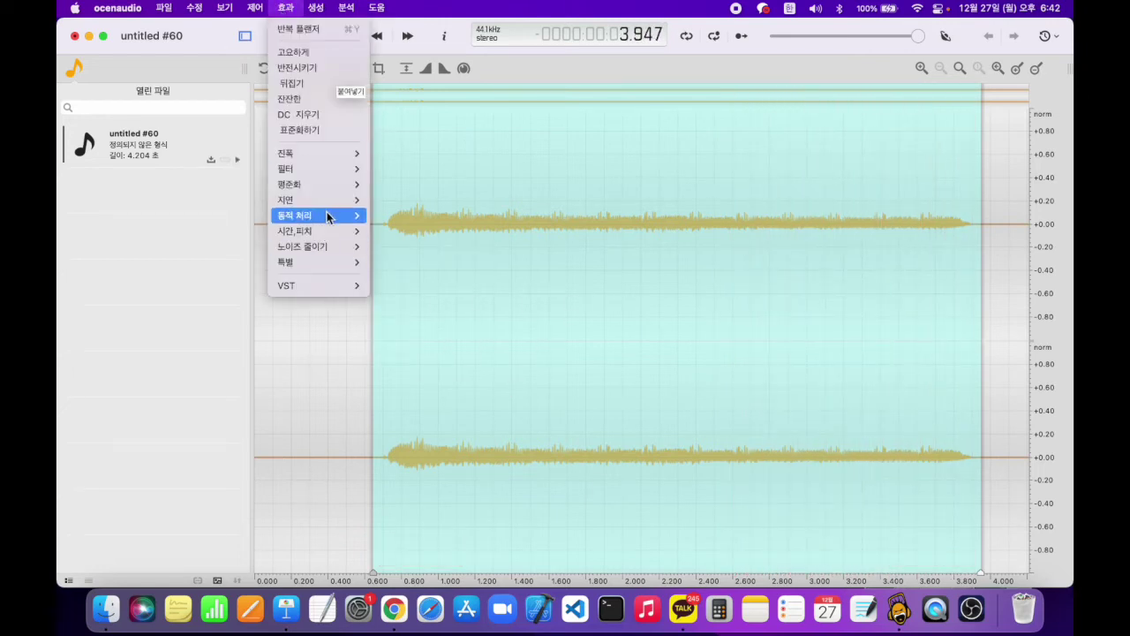
pyautogui.moveTo(345, 202)
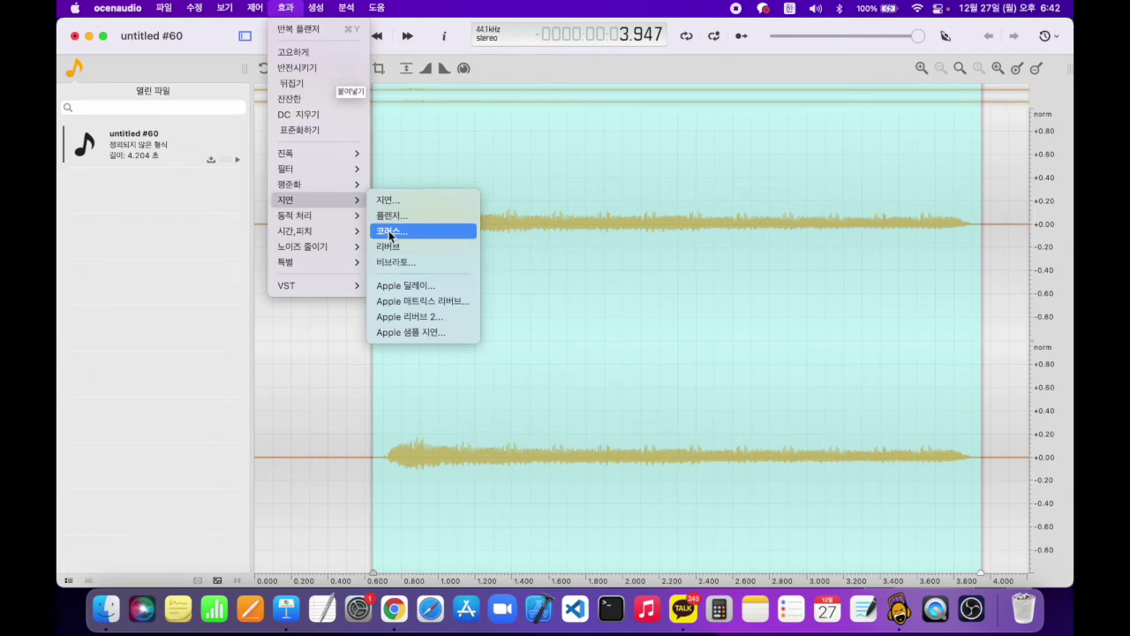
pyautogui.click(394, 233)
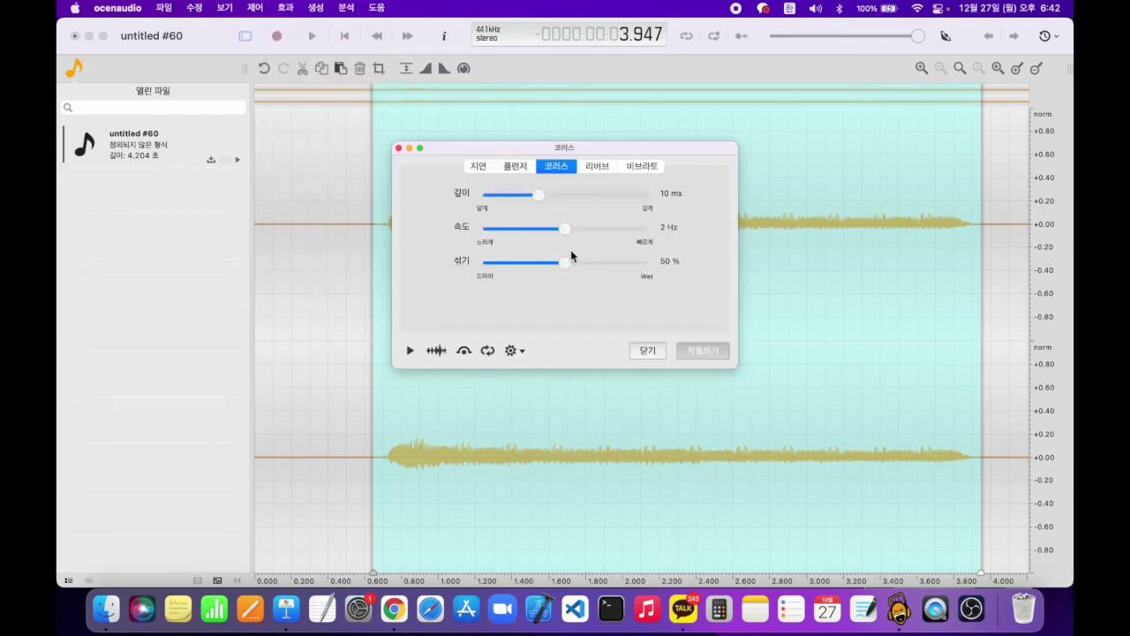
pyautogui.moveTo(545, 201); pyautogui.dragTo(596, 197)
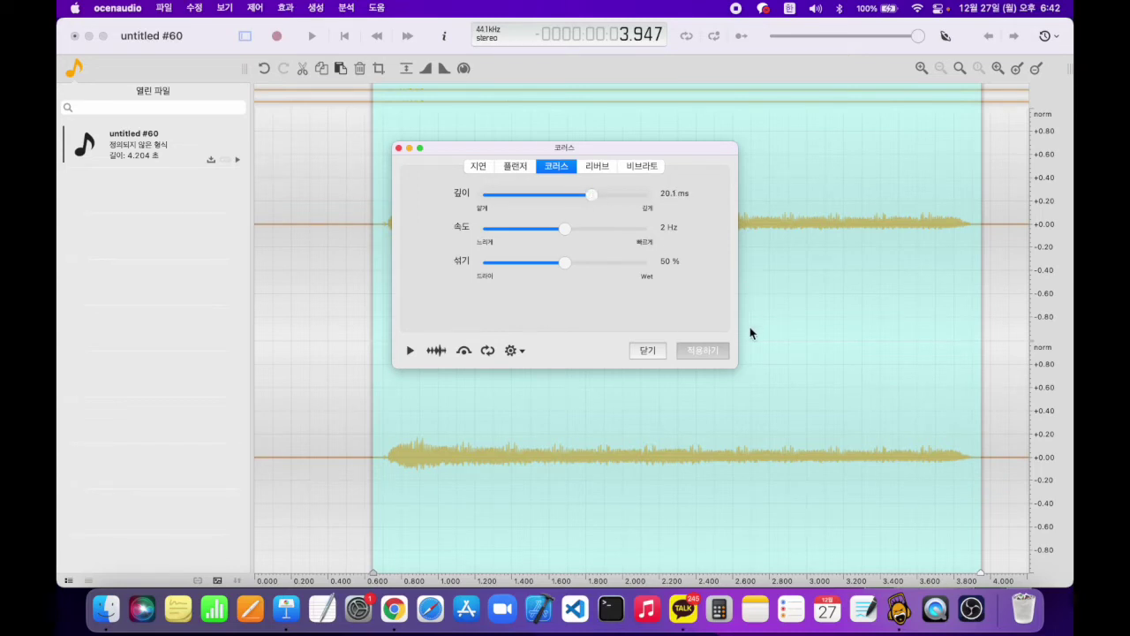
pyautogui.click(715, 355)
pyautogui.press('space')
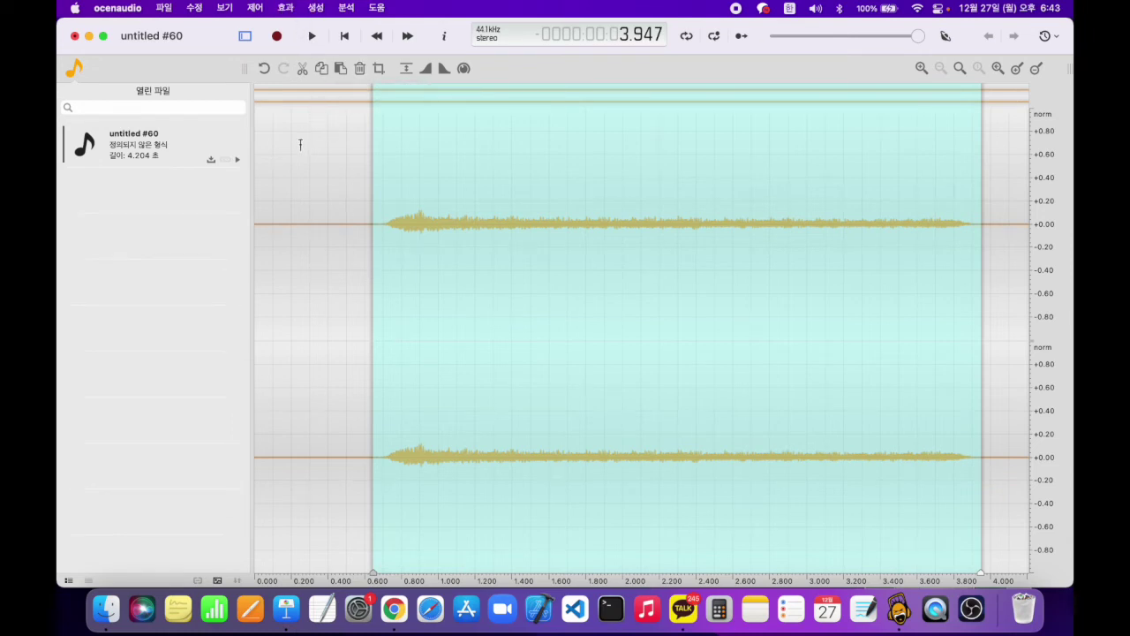
# Reselect the note and undo the chorus and flanger effects
pyautogui.click(369, 245)
pyautogui.click(376, 243)
pyautogui.moveTo(375, 242); pyautogui.dragTo(987, 253)
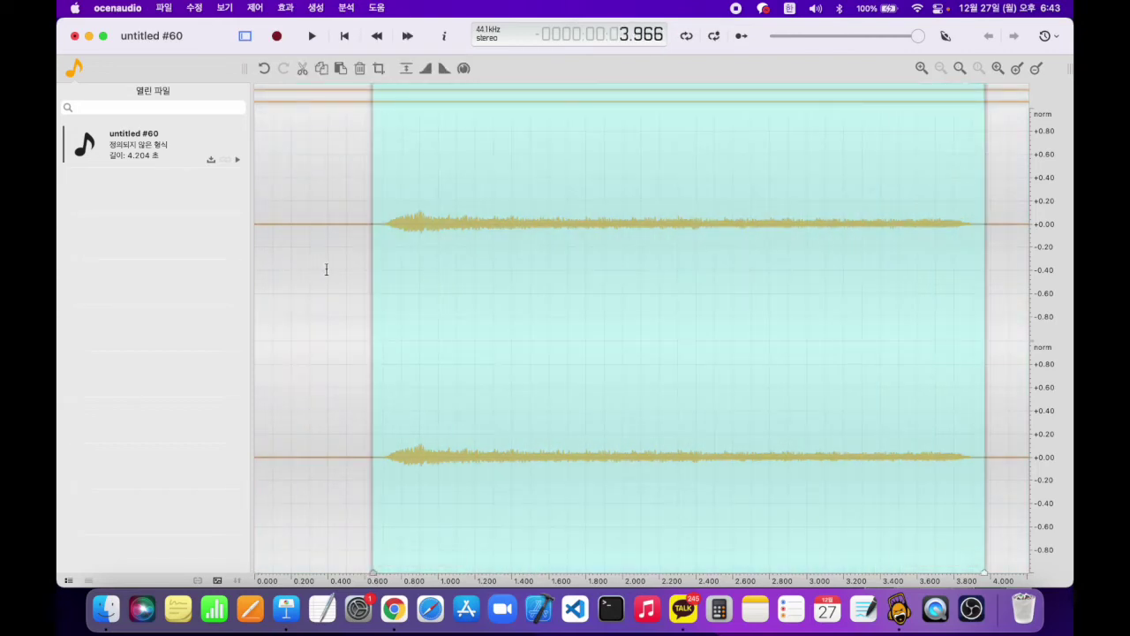
pyautogui.click(323, 264)
pyautogui.click(366, 249)
pyautogui.moveTo(365, 249); pyautogui.dragTo(981, 234)
pyautogui.click(1003, 239)
pyautogui.press('super+z')
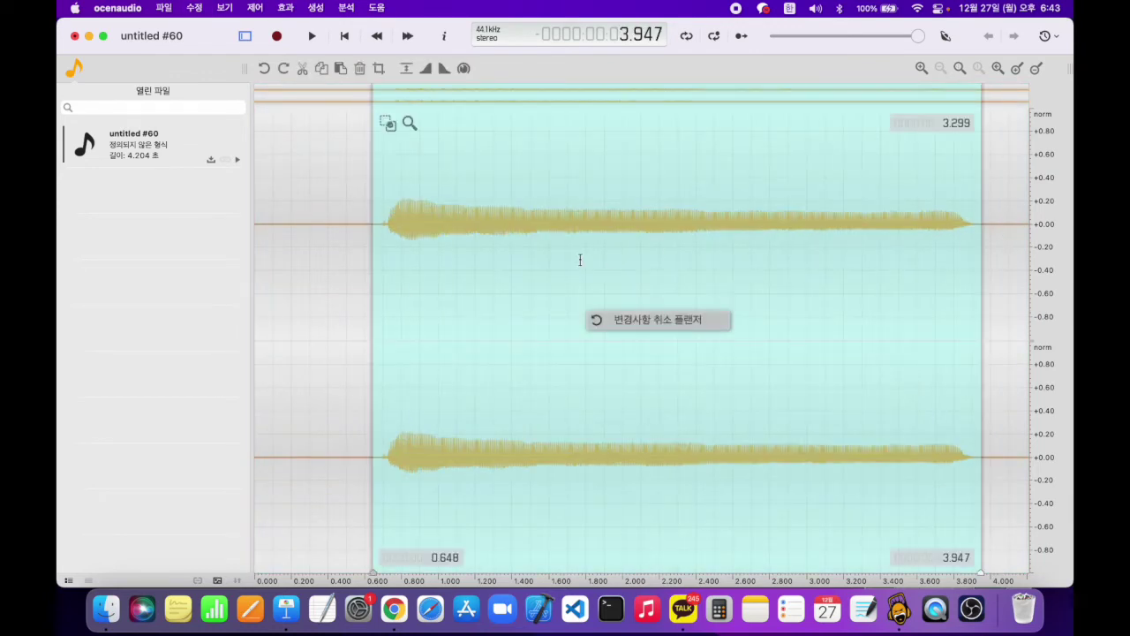
# Apply the vibrato effect (비브라토) with 30 ms depth and 0.3 Hz speed to the note from about 0.66 to 3.94 s and play it
pyautogui.click(296, 173)
pyautogui.click(286, 8)
pyautogui.click(378, 328)
pyautogui.moveTo(378, 321); pyautogui.dragTo(980, 273)
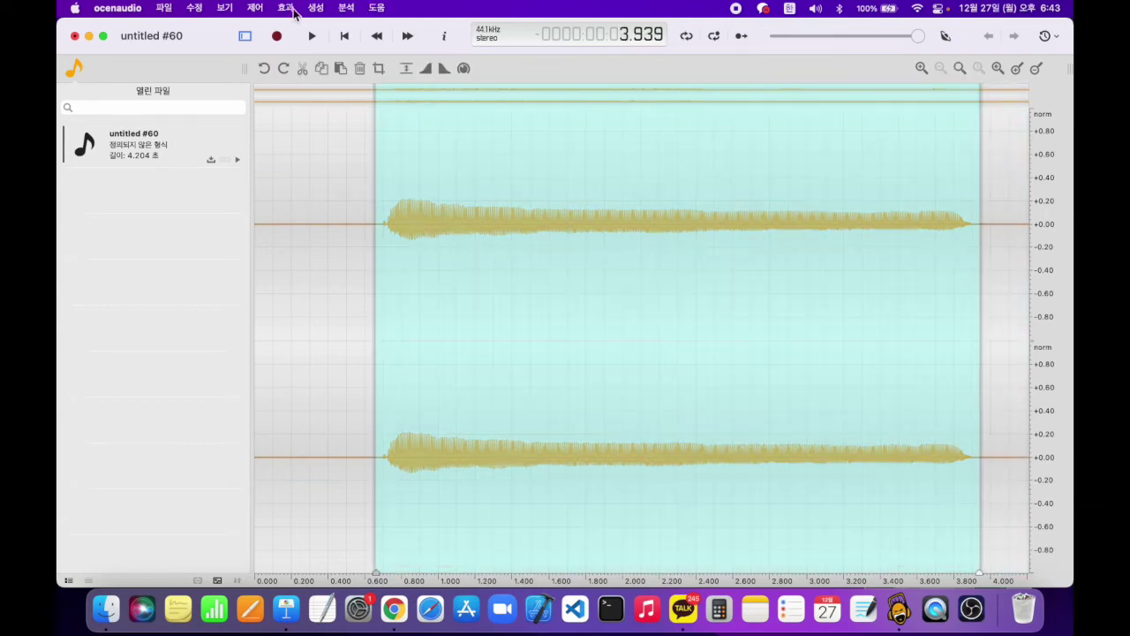
pyautogui.click(291, 9)
pyautogui.moveTo(306, 203)
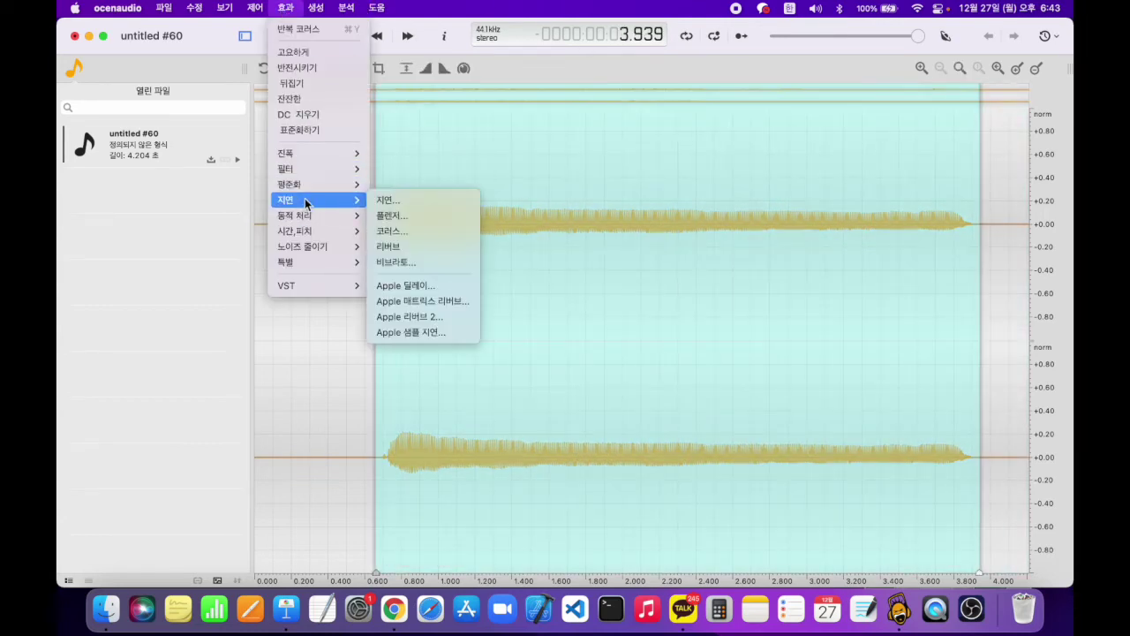
pyautogui.click(410, 262)
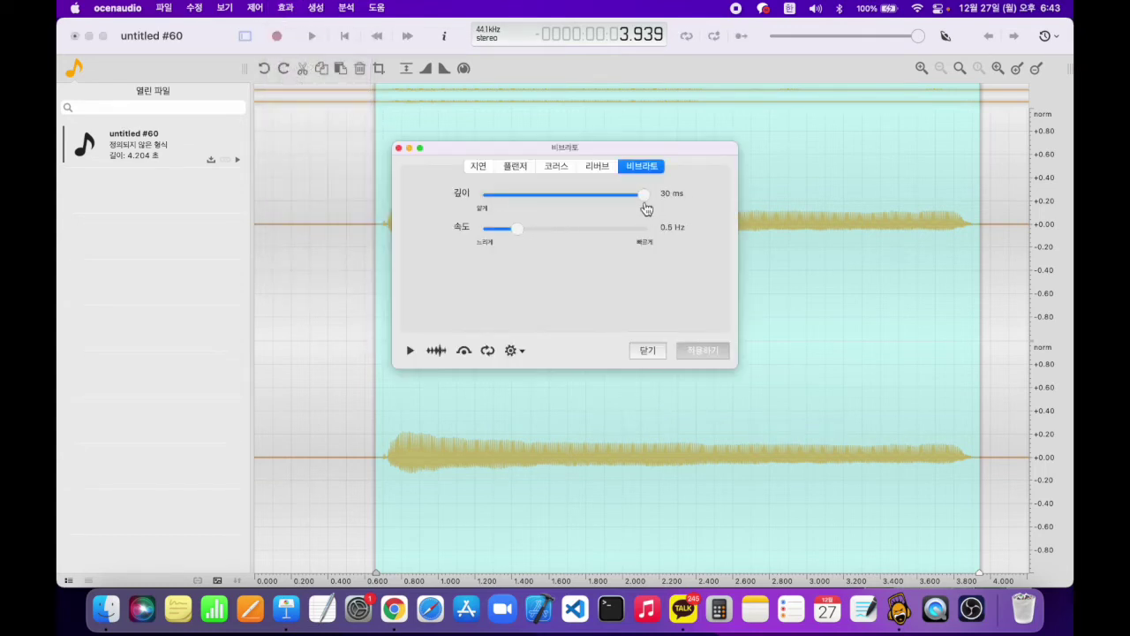
pyautogui.moveTo(644, 205); pyautogui.dragTo(694, 200)
pyautogui.moveTo(521, 238); pyautogui.dragTo(511, 240)
pyautogui.moveTo(506, 239); pyautogui.dragTo(503, 239)
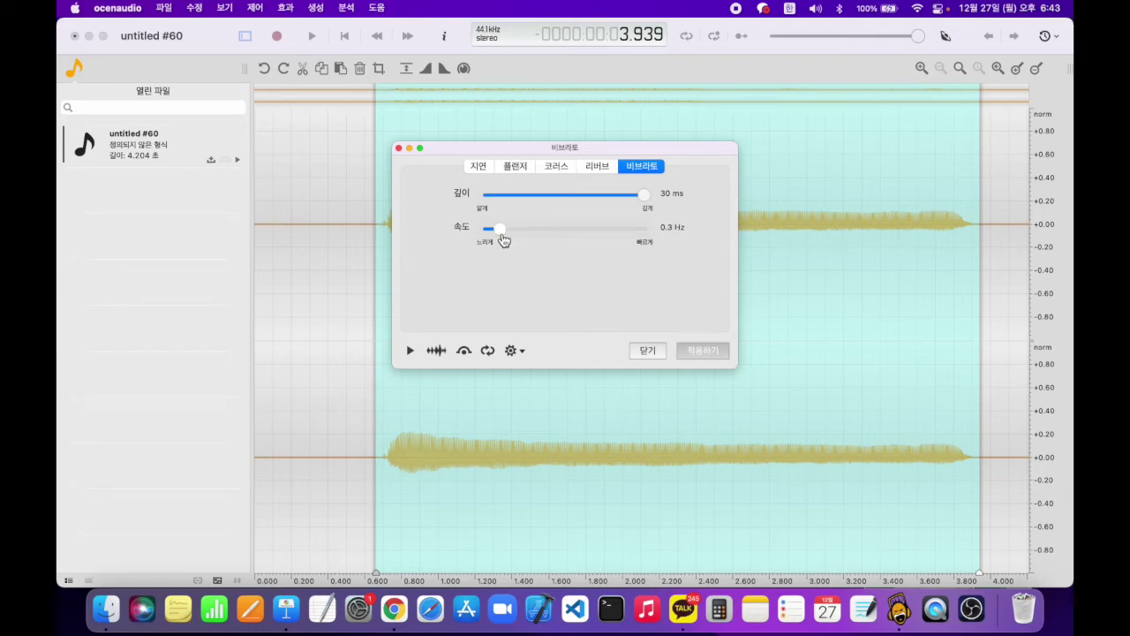
pyautogui.click(701, 353)
pyautogui.press('space')
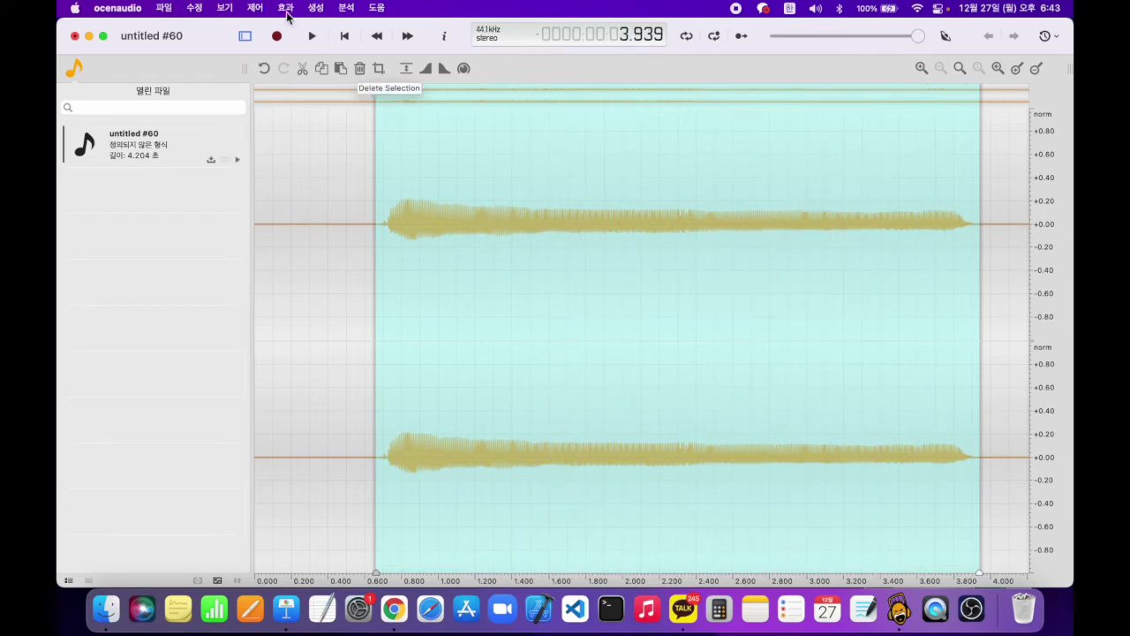
# Apply vibrato (비브라토) again to the same selection with 30 ms depth and 0.75 Hz speed and play the result
pyautogui.click(286, 9)
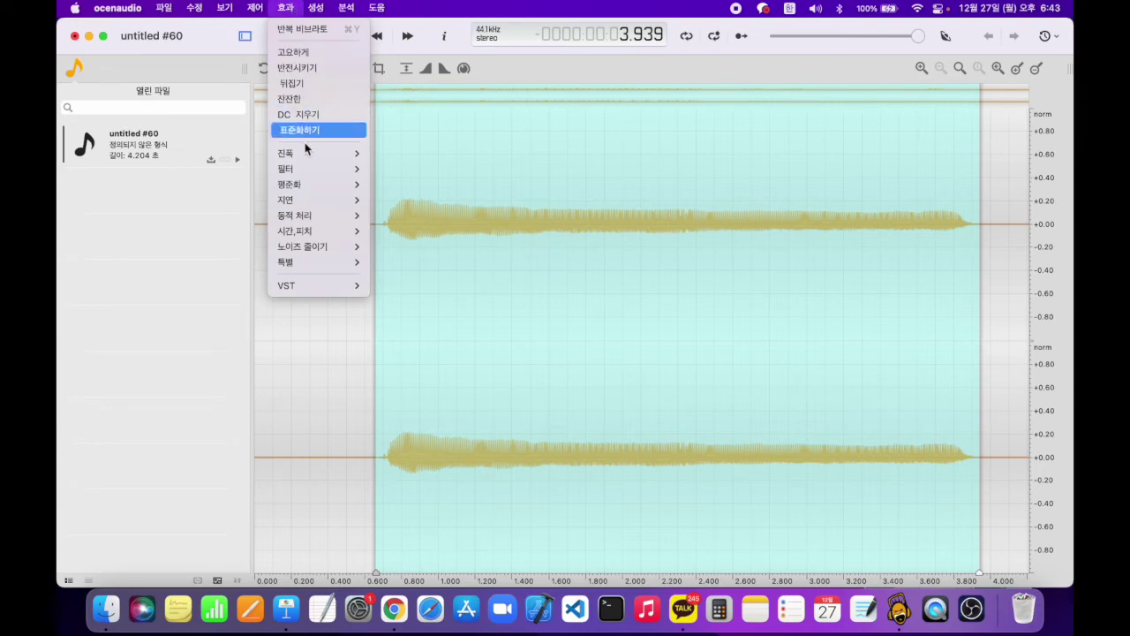
pyautogui.moveTo(327, 226)
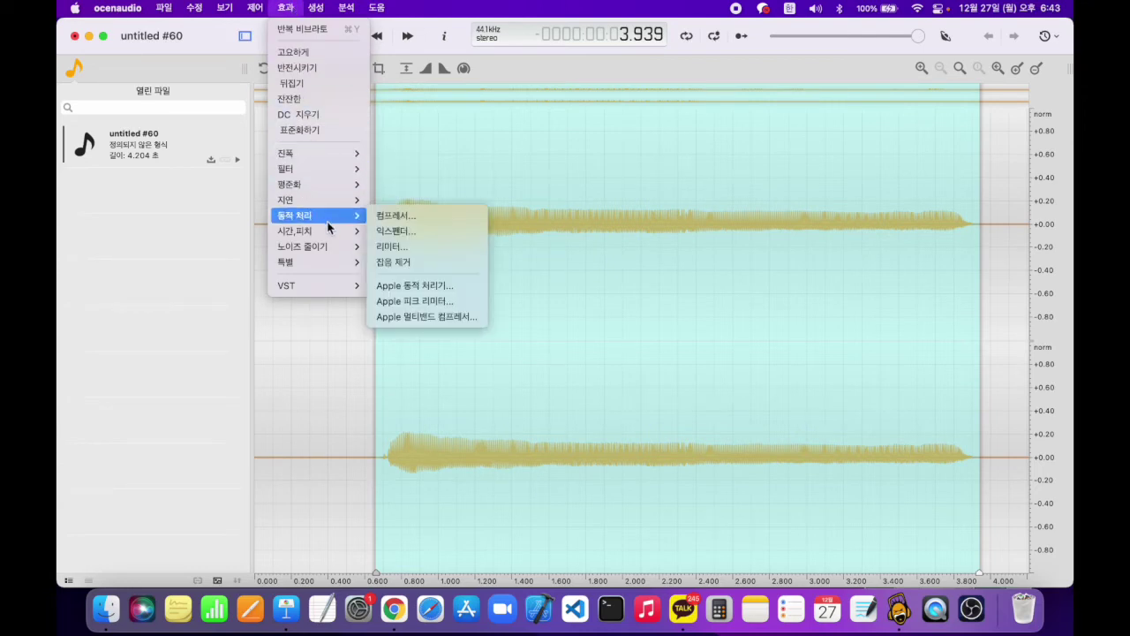
pyautogui.moveTo(340, 198)
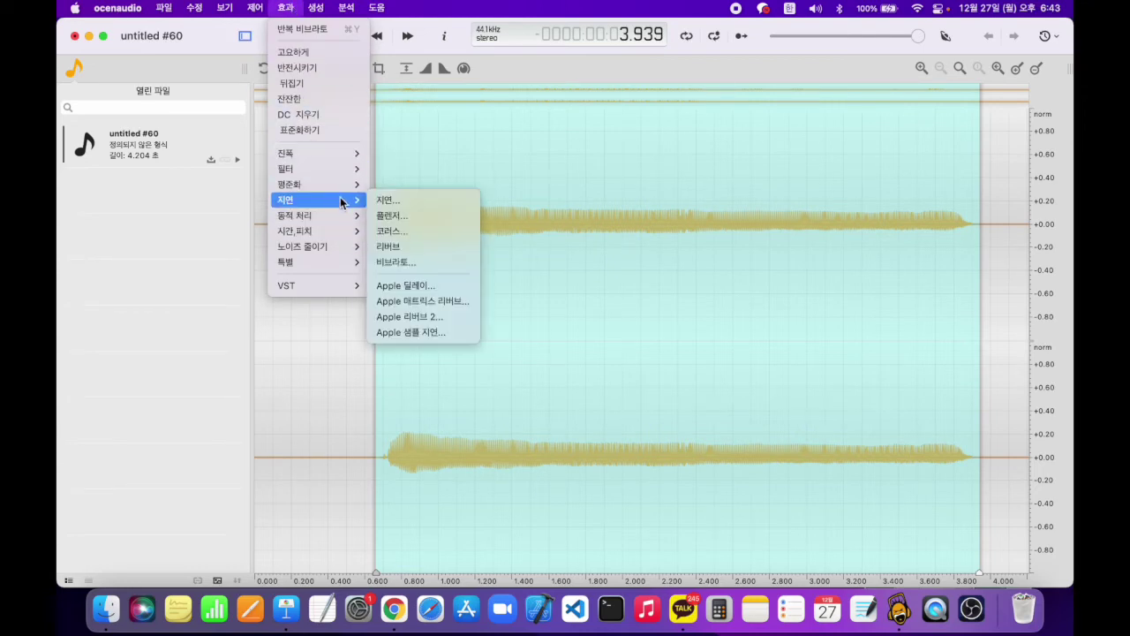
pyautogui.click(398, 261)
pyautogui.moveTo(500, 236); pyautogui.dragTo(534, 236)
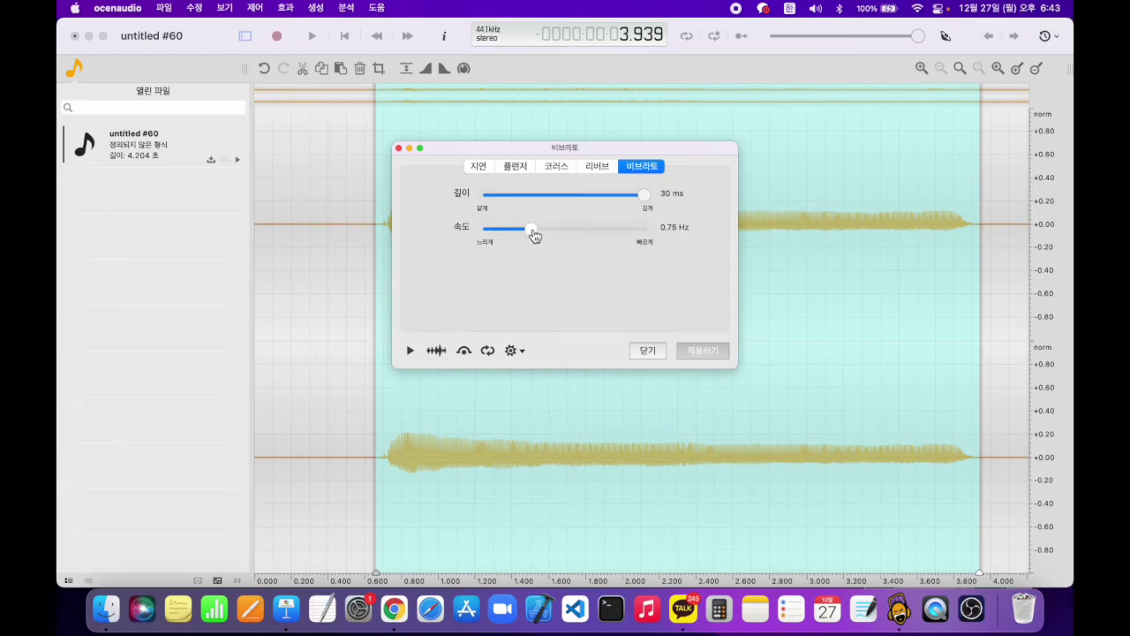
pyautogui.click(701, 351)
pyautogui.press('space')
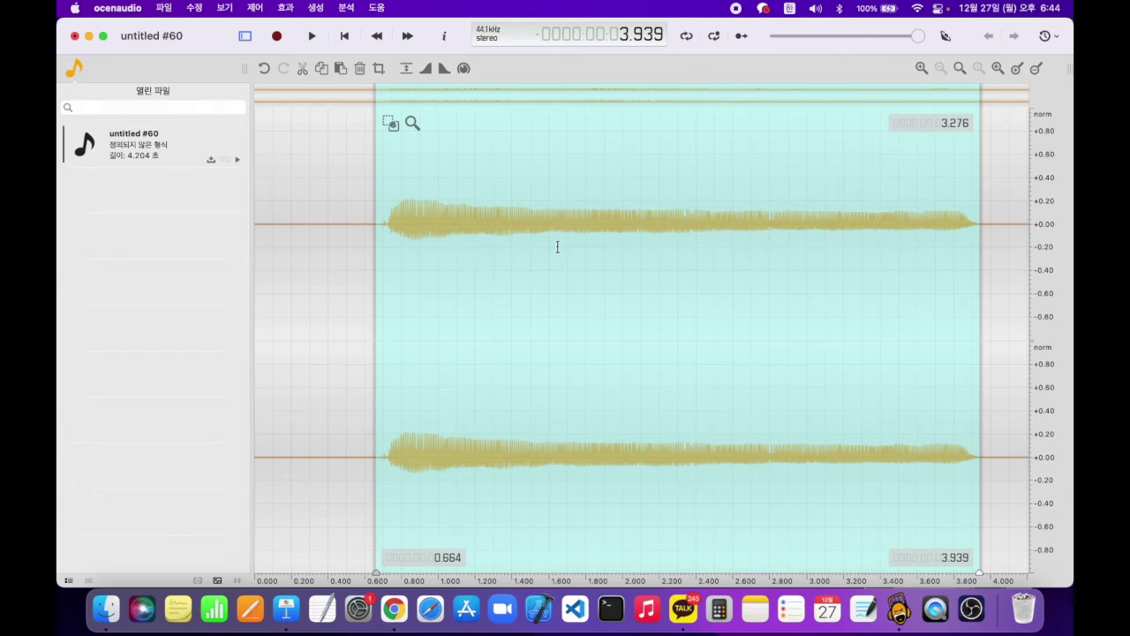
pyautogui.click(387, 232)
pyautogui.click(374, 233)
pyautogui.moveTo(374, 253); pyautogui.dragTo(988, 286)
pyautogui.moveTo(958, 290); pyautogui.dragTo(991, 282)
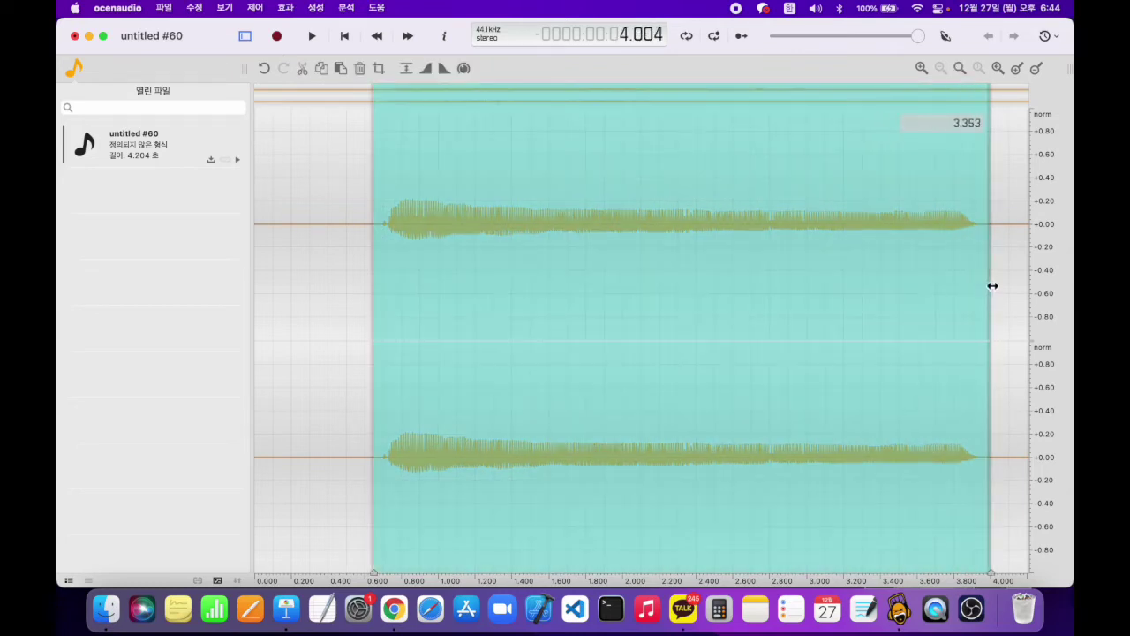
pyautogui.click(1026, 290)
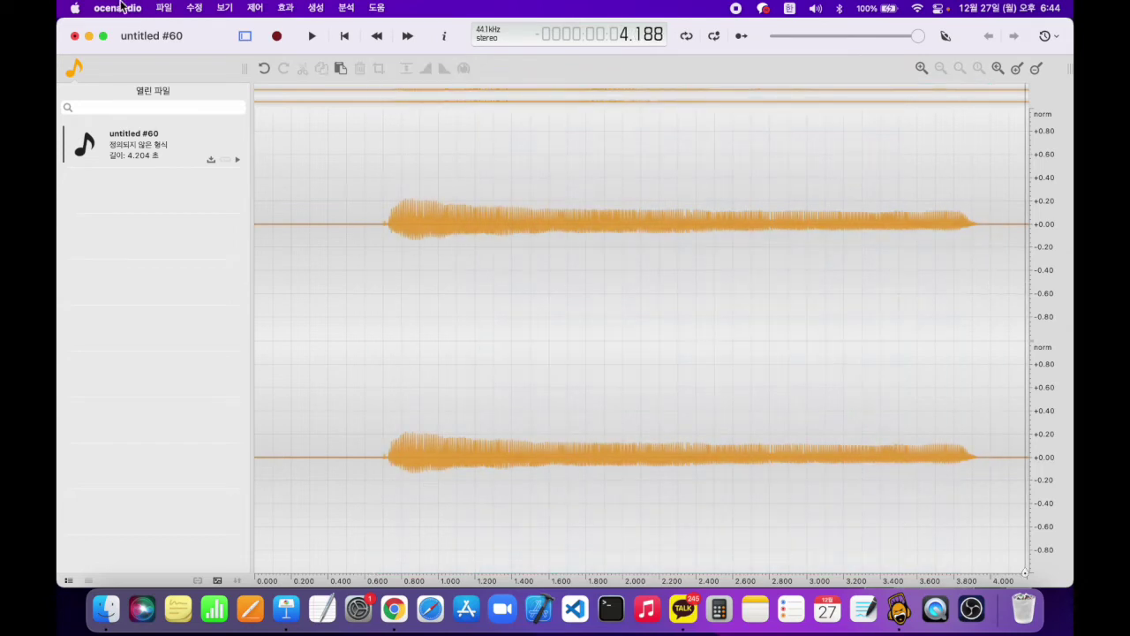
pyautogui.click(285, 7)
pyautogui.moveTo(309, 248)
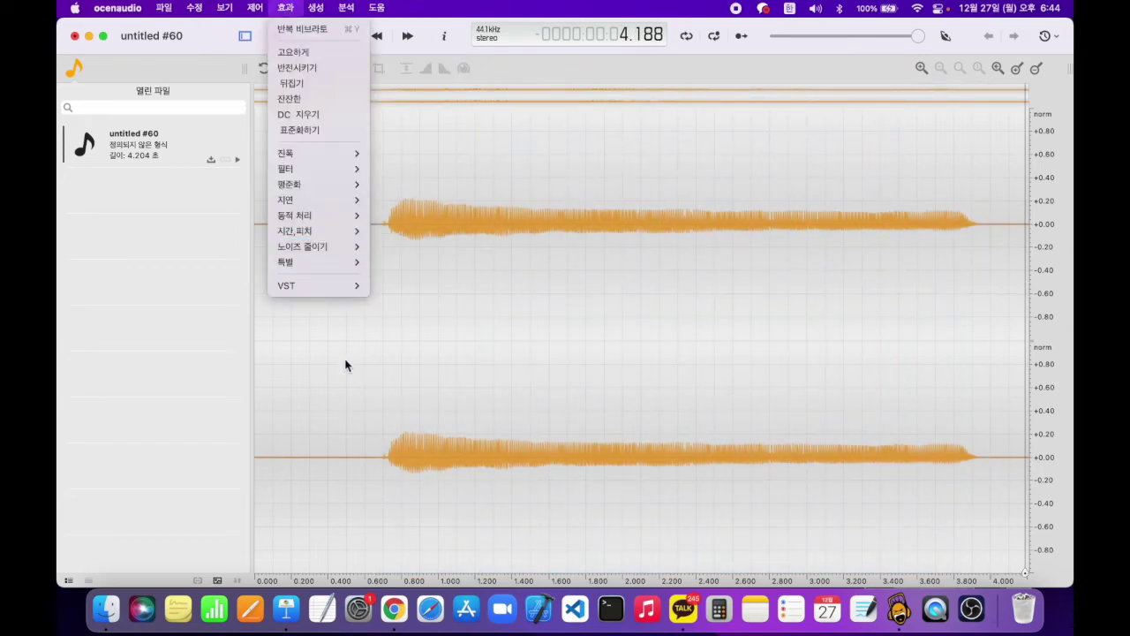
pyautogui.click(368, 351)
pyautogui.moveTo(376, 341); pyautogui.dragTo(373, 317)
pyautogui.click(1007, 336)
pyautogui.click(342, 306)
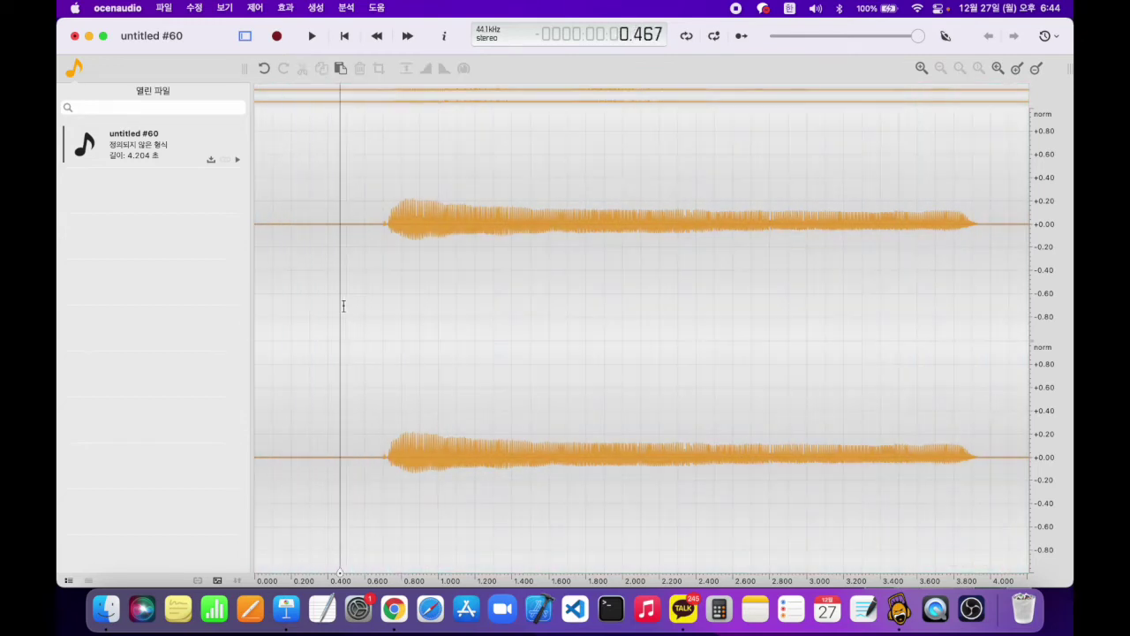
pyautogui.click(291, 9)
pyautogui.moveTo(340, 163)
pyautogui.moveTo(335, 215)
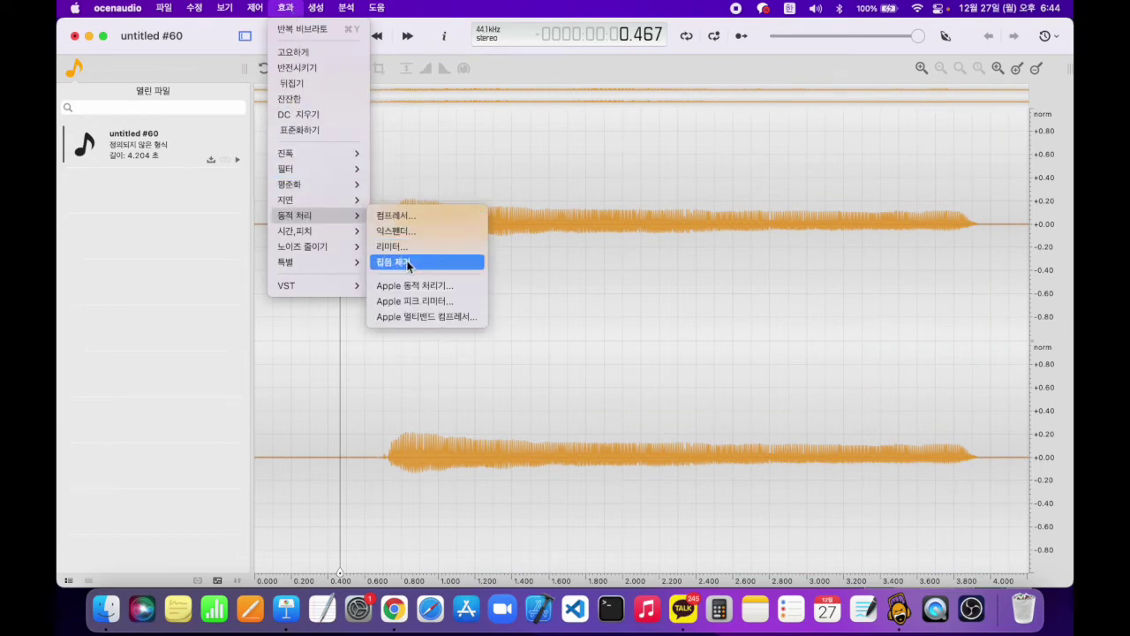
pyautogui.click(474, 142)
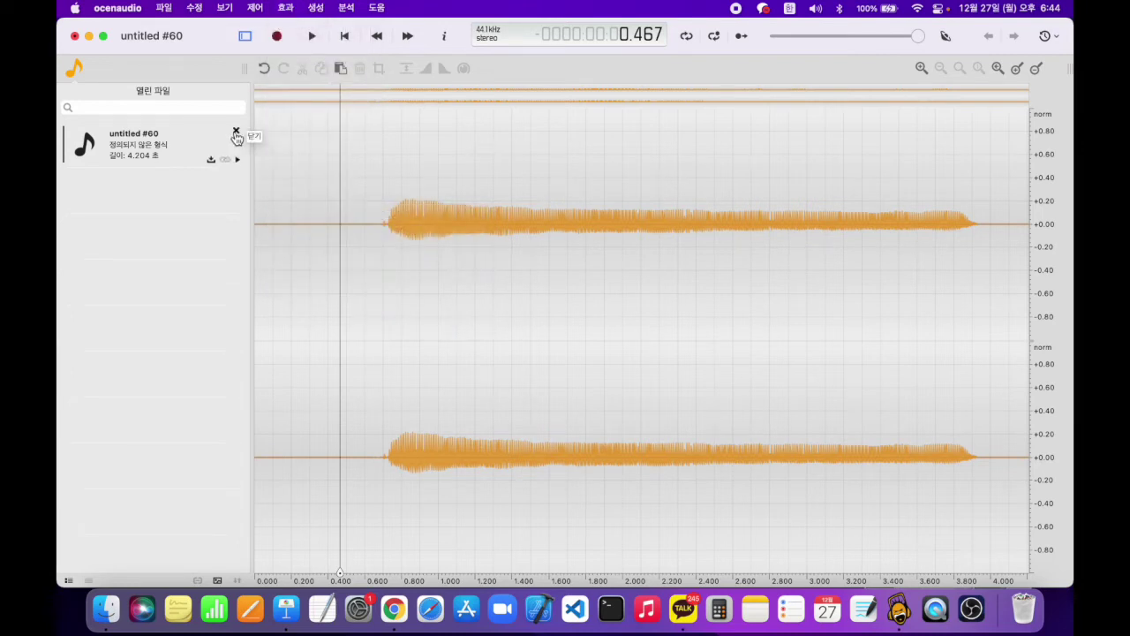
# Close the untitled recording without saving and open 녹음1.wav from the desktop
pyautogui.click(236, 132)
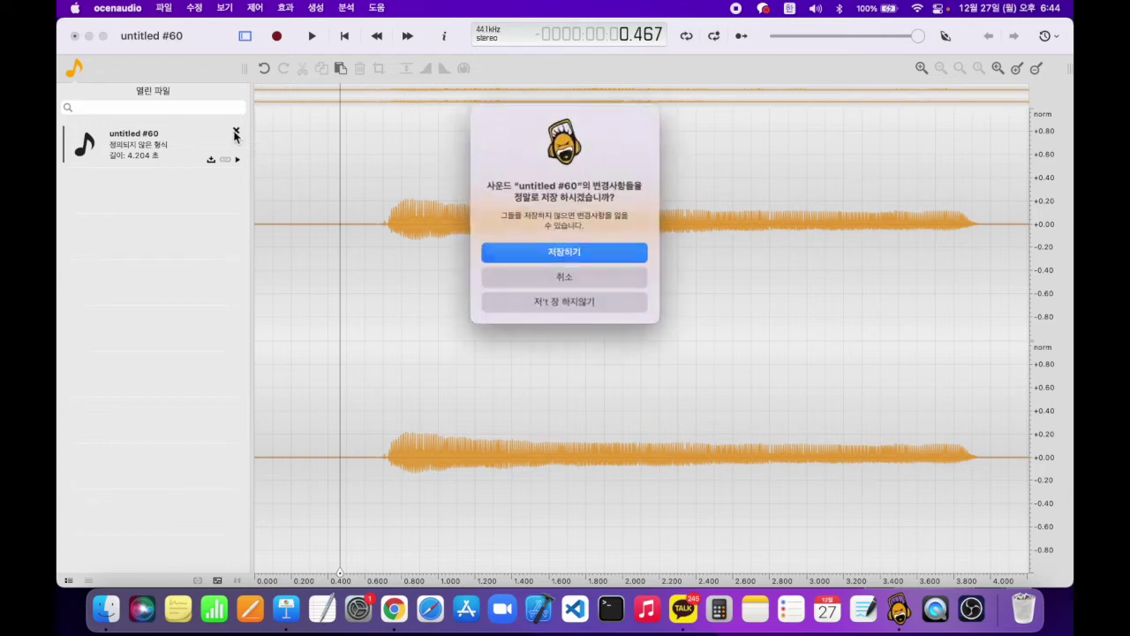
pyautogui.click(560, 299)
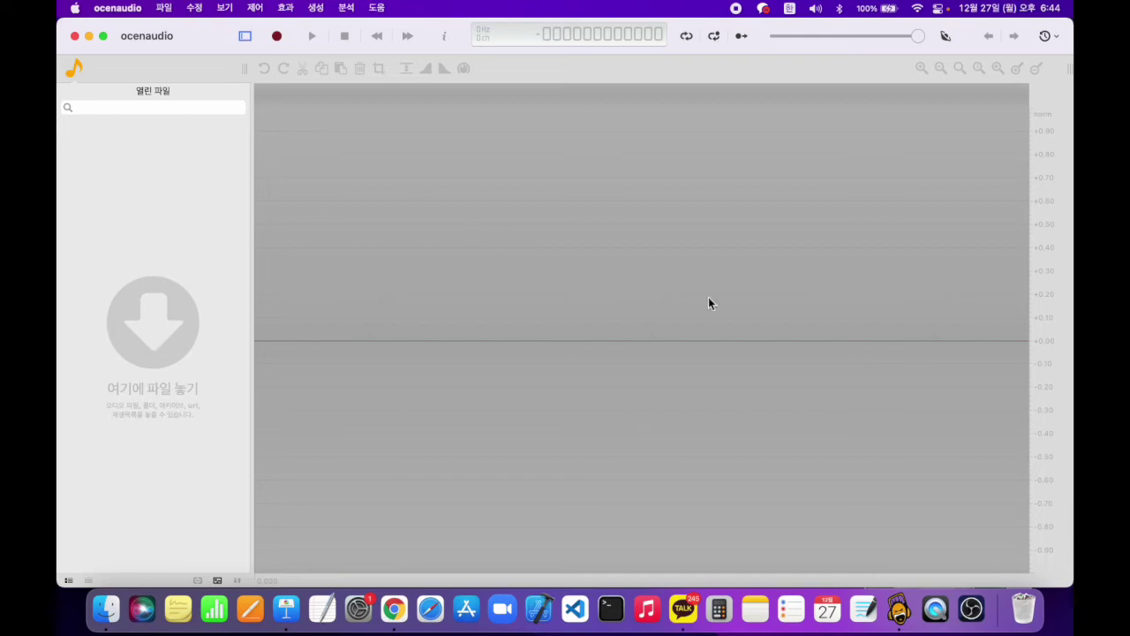
pyautogui.press('F11')
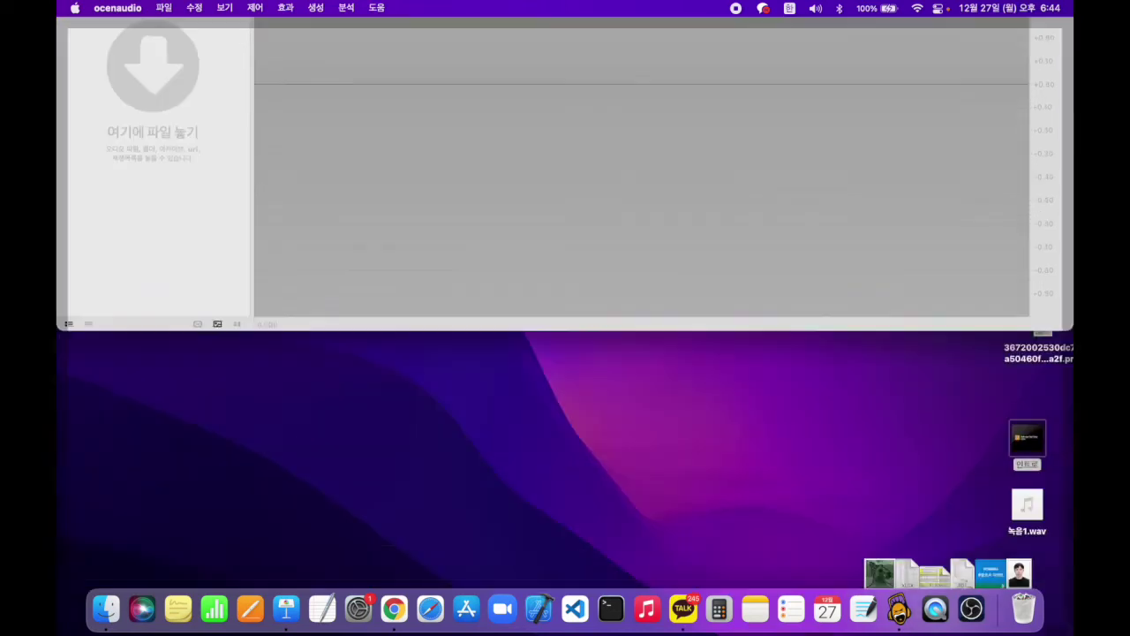
pyautogui.moveTo(1026, 506); pyautogui.dragTo(169, 156)
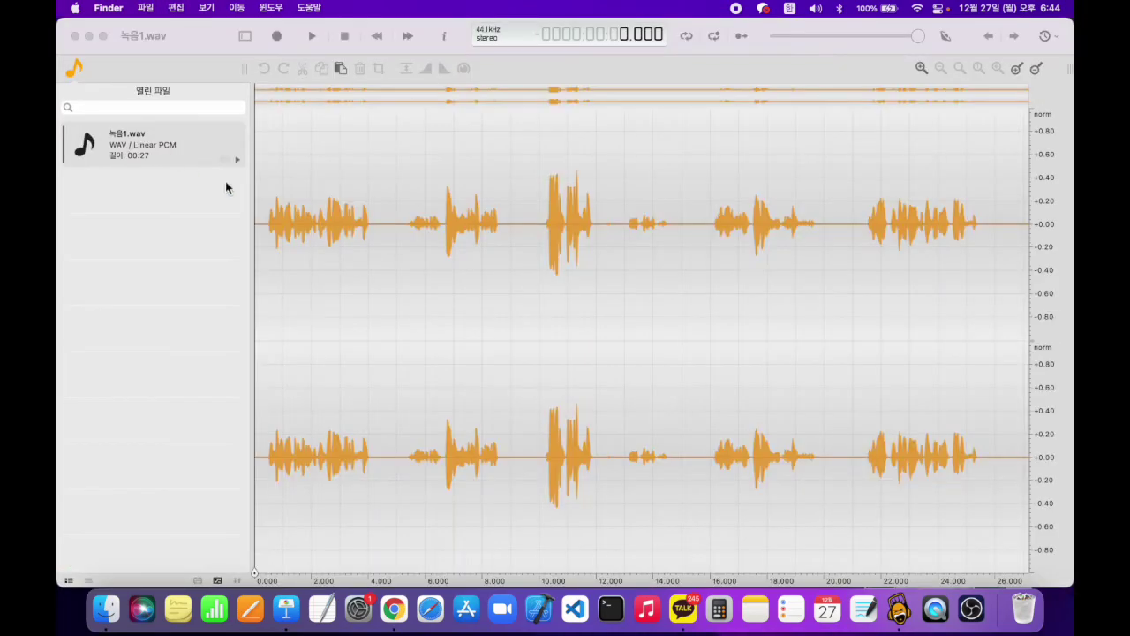
# Silence (고요하게) the last speech section from about 20.5 to 26.2 s and undo the silencing
pyautogui.click(837, 247)
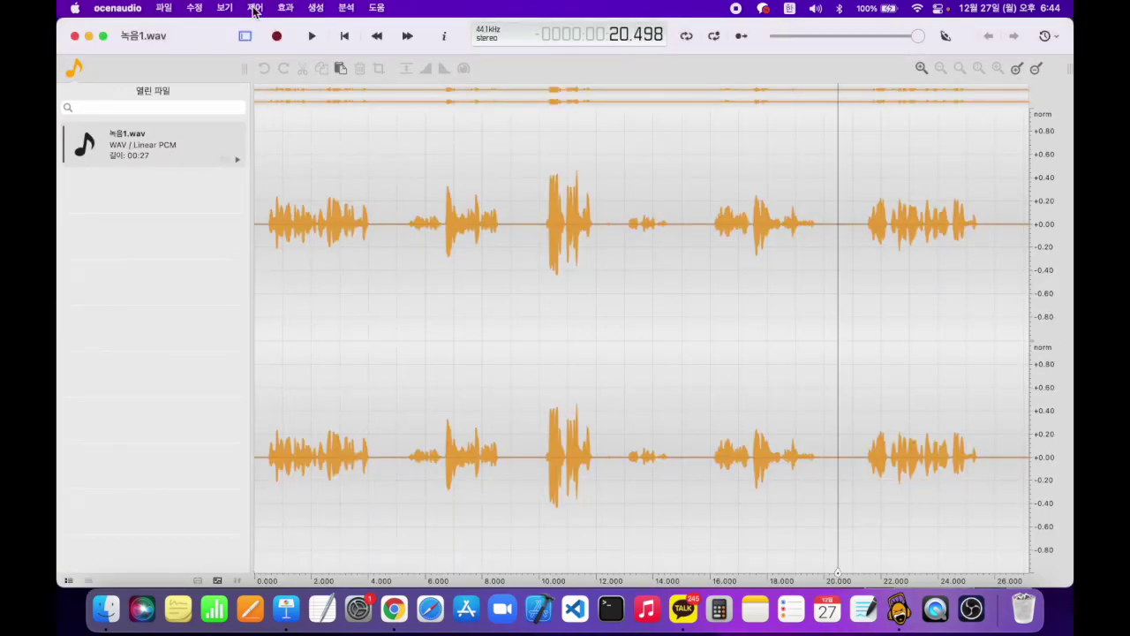
pyautogui.moveTo(840, 278); pyautogui.dragTo(1001, 269)
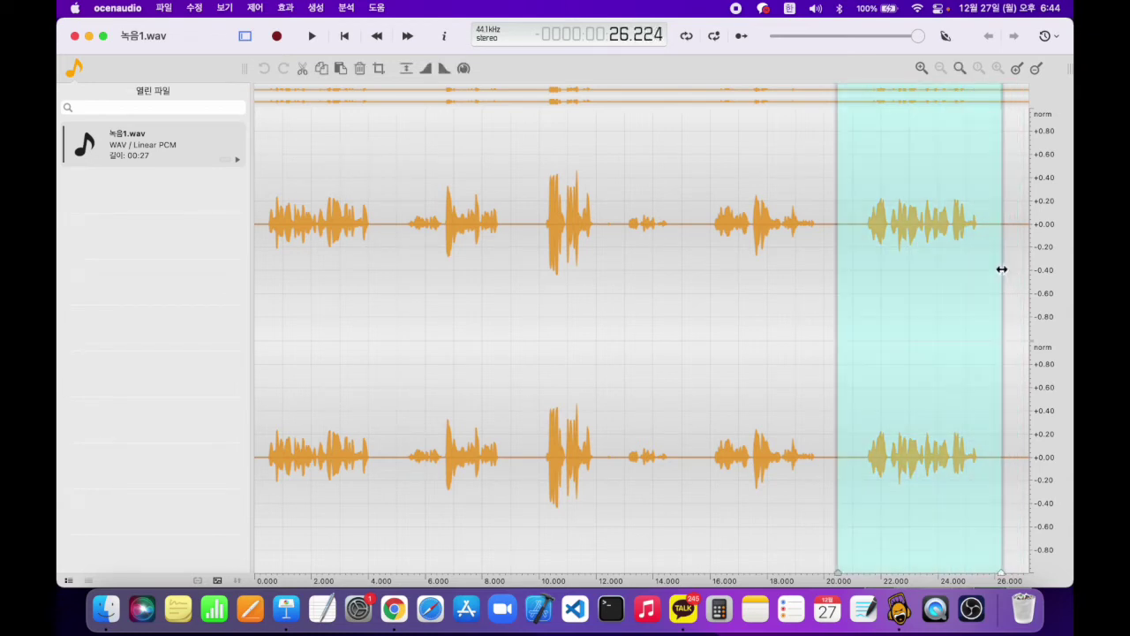
pyautogui.click(315, 35)
pyautogui.click(315, 7)
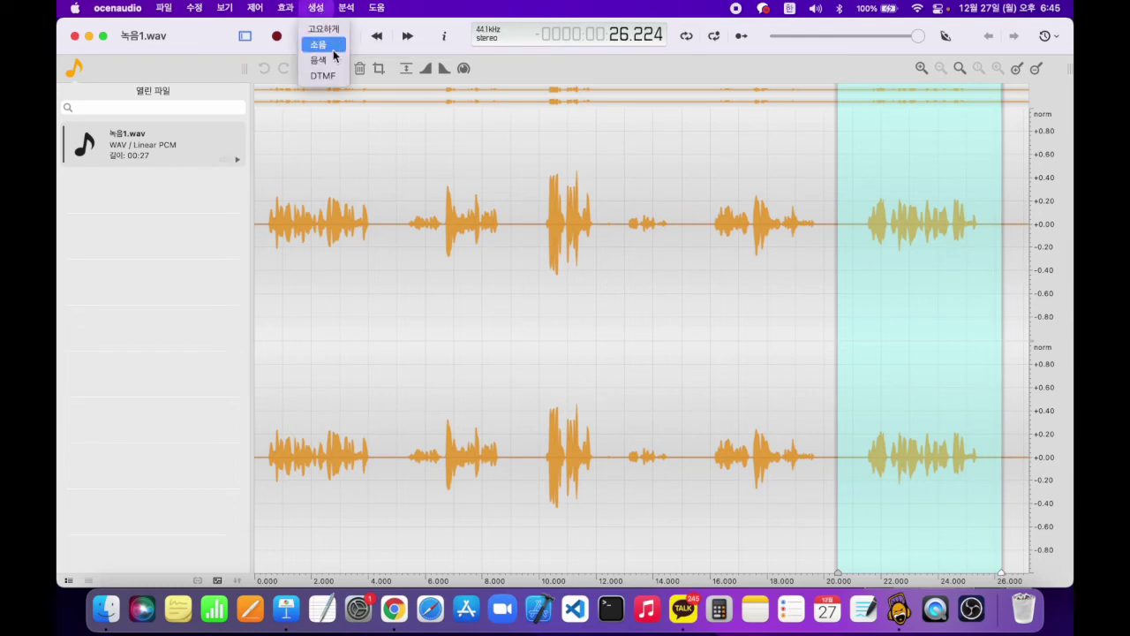
pyautogui.click(285, 7)
pyautogui.click(285, 7)
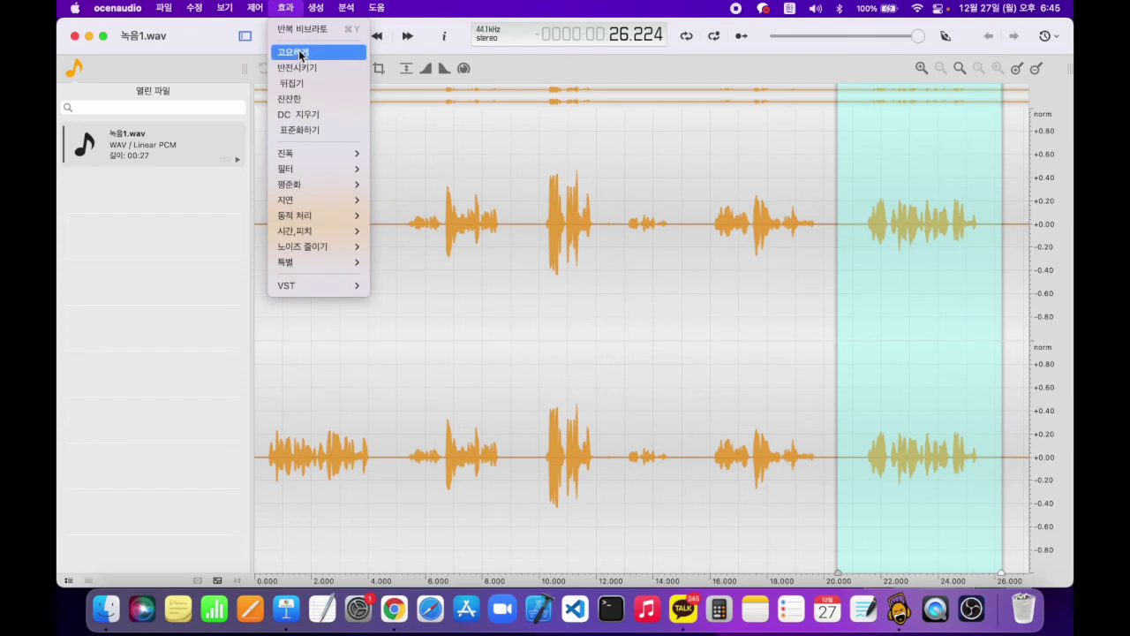
pyautogui.click(300, 55)
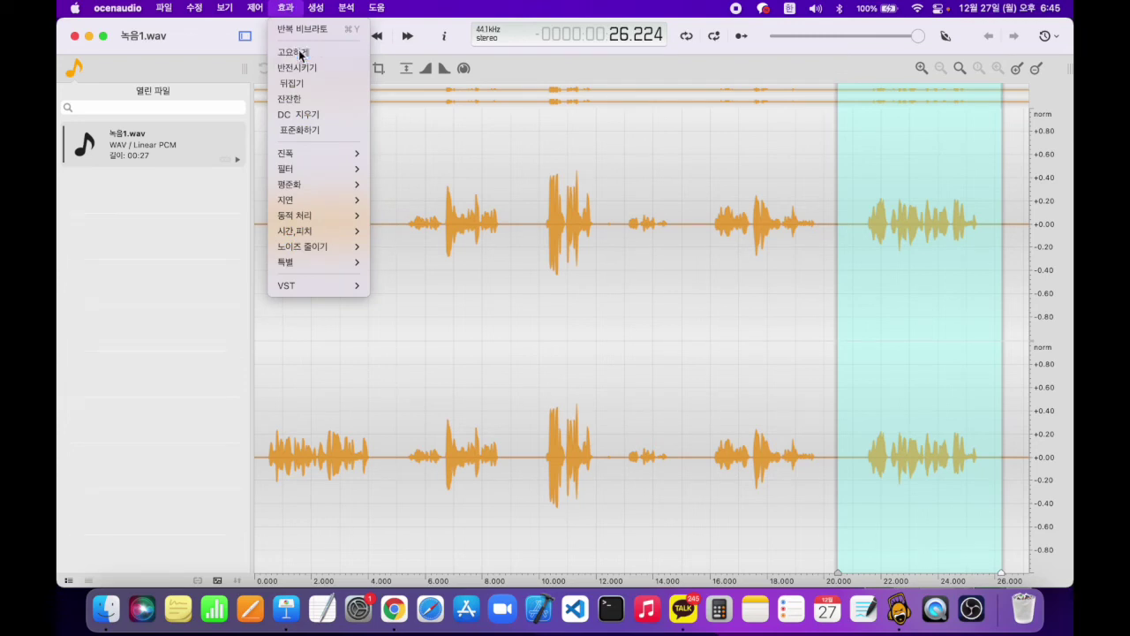
pyautogui.click(237, 160)
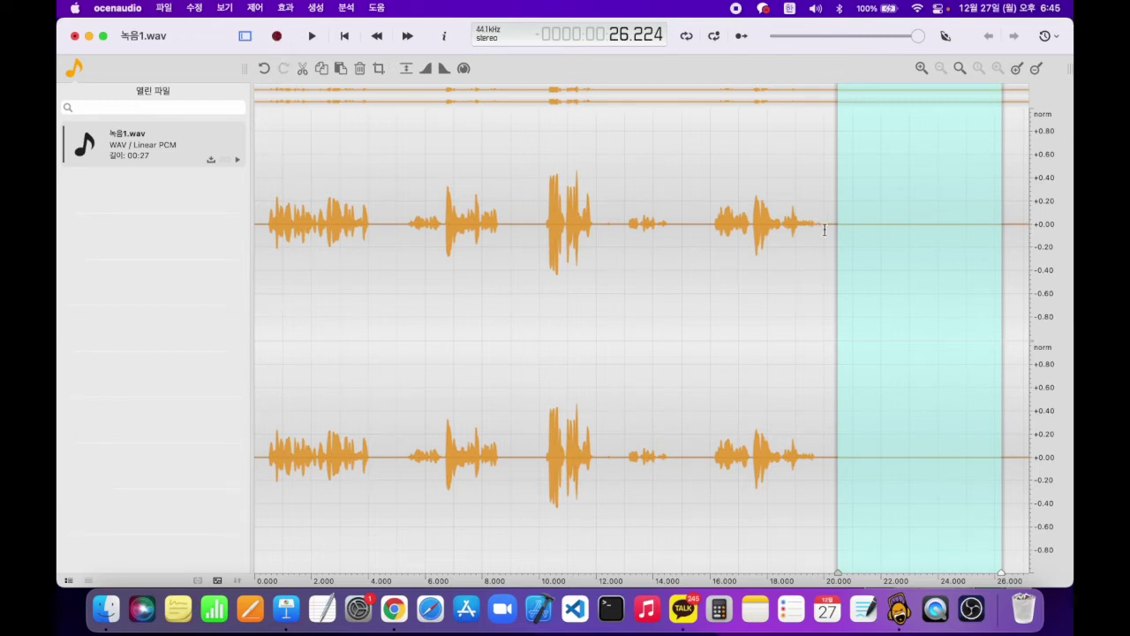
pyautogui.moveTo(830, 228); pyautogui.dragTo(1009, 218)
pyautogui.press('super+z')
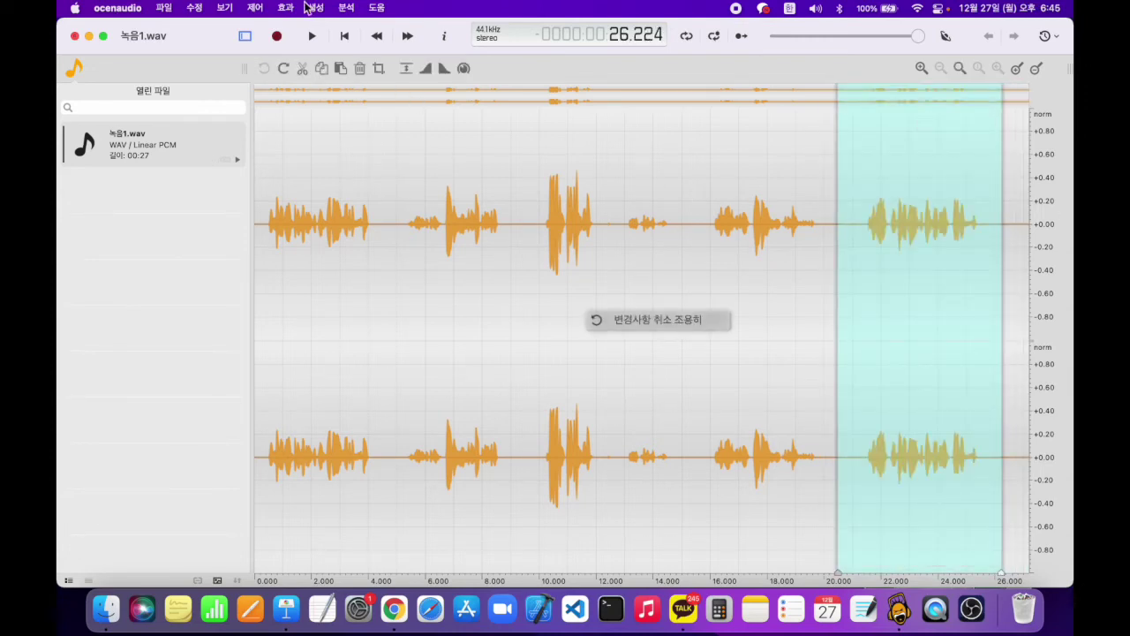
# Reverse (반전시키기) the selected speech section from about 20.5 to 26.2 s and play back the range from about 20.3 to 26.3 s
pyautogui.click(287, 8)
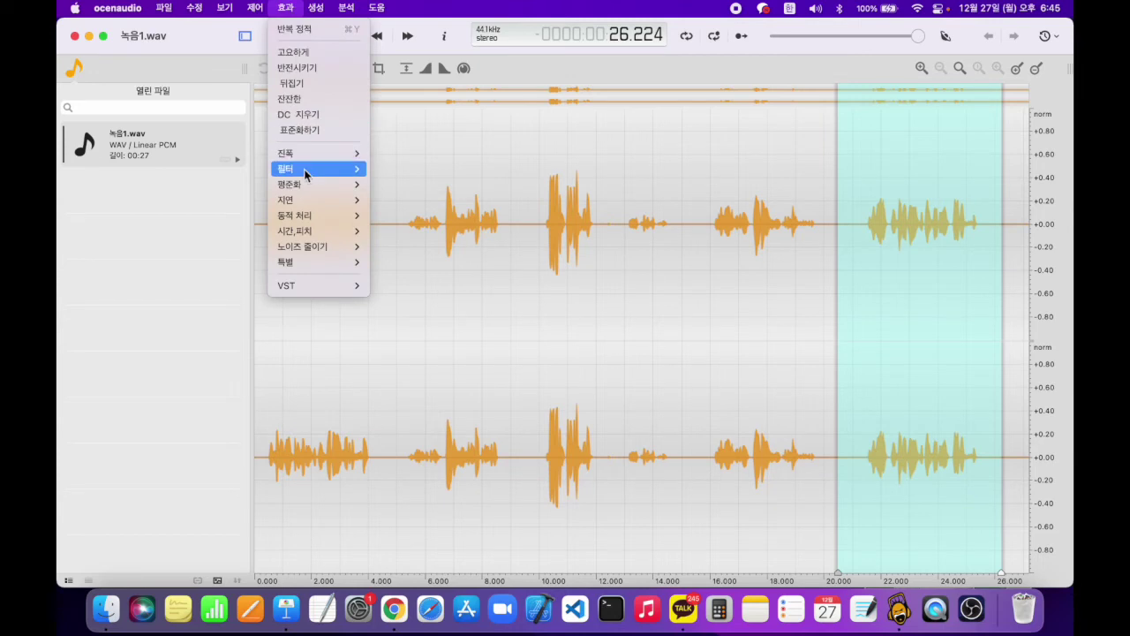
pyautogui.click(332, 71)
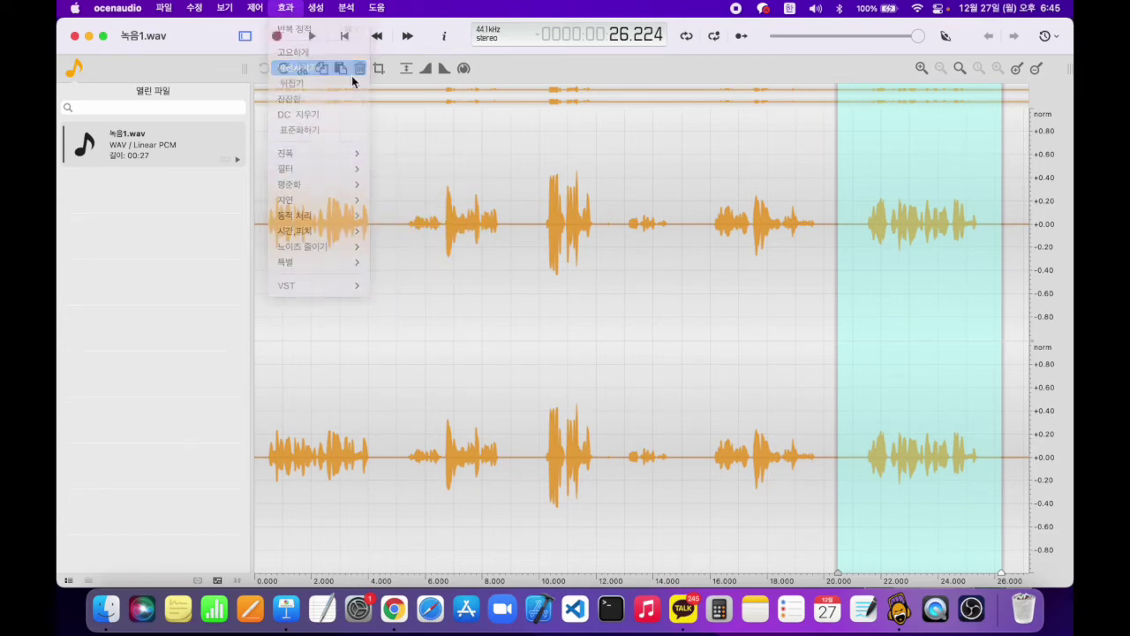
pyautogui.click(826, 241)
pyautogui.moveTo(830, 240); pyautogui.dragTo(1001, 234)
pyautogui.click(1004, 233)
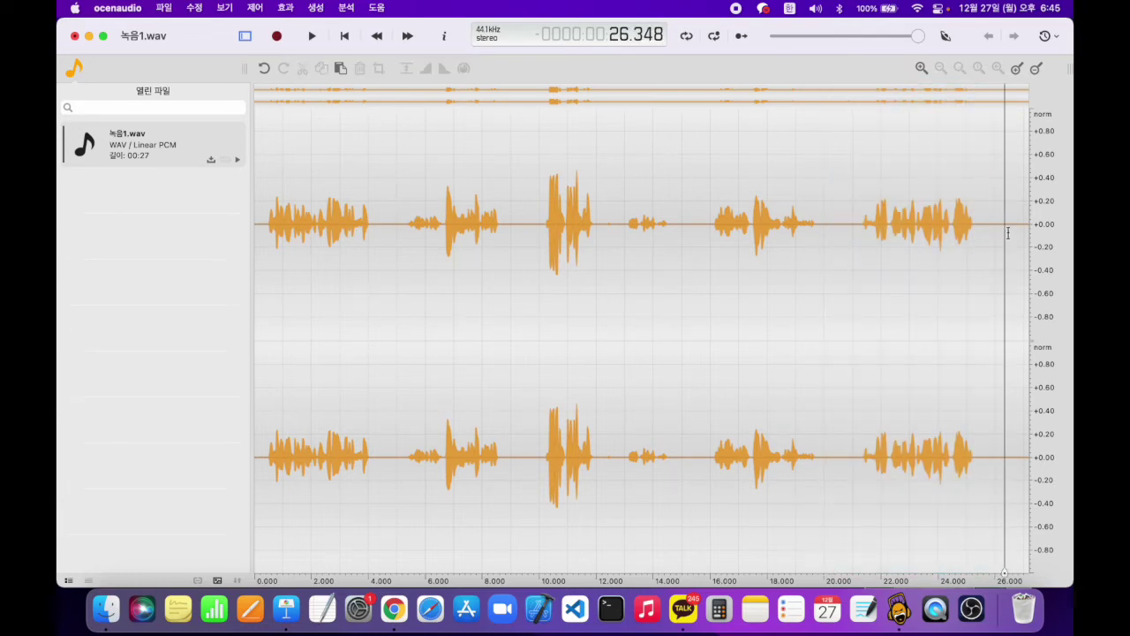
pyautogui.keyDown('shift'); pyautogui.click(833, 216); pyautogui.keyUp('shift')
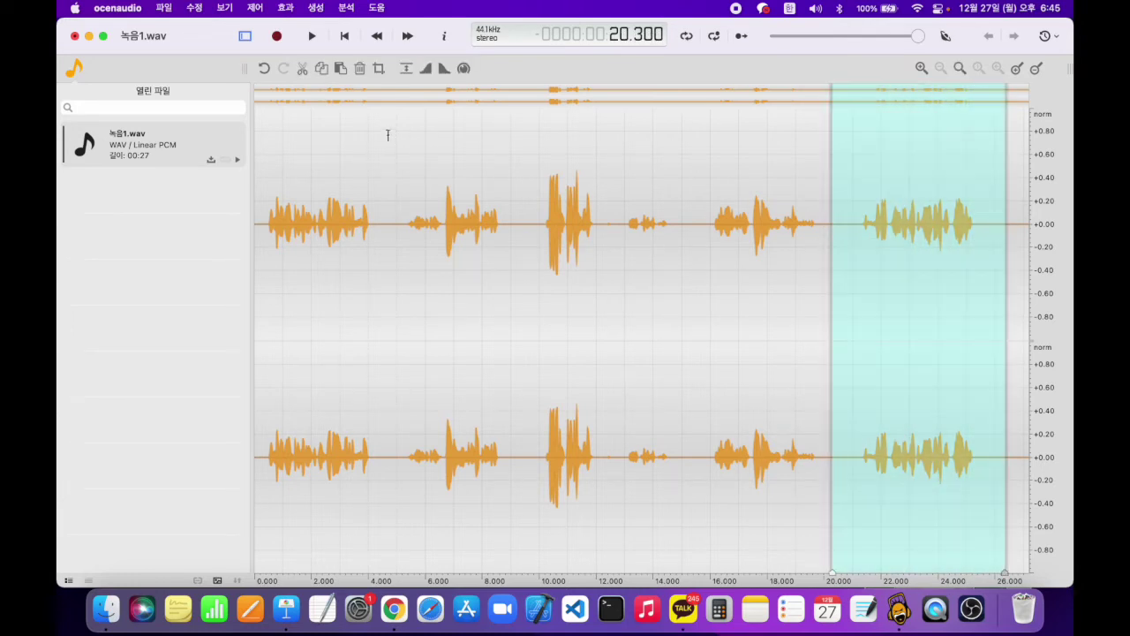
pyautogui.click(314, 37)
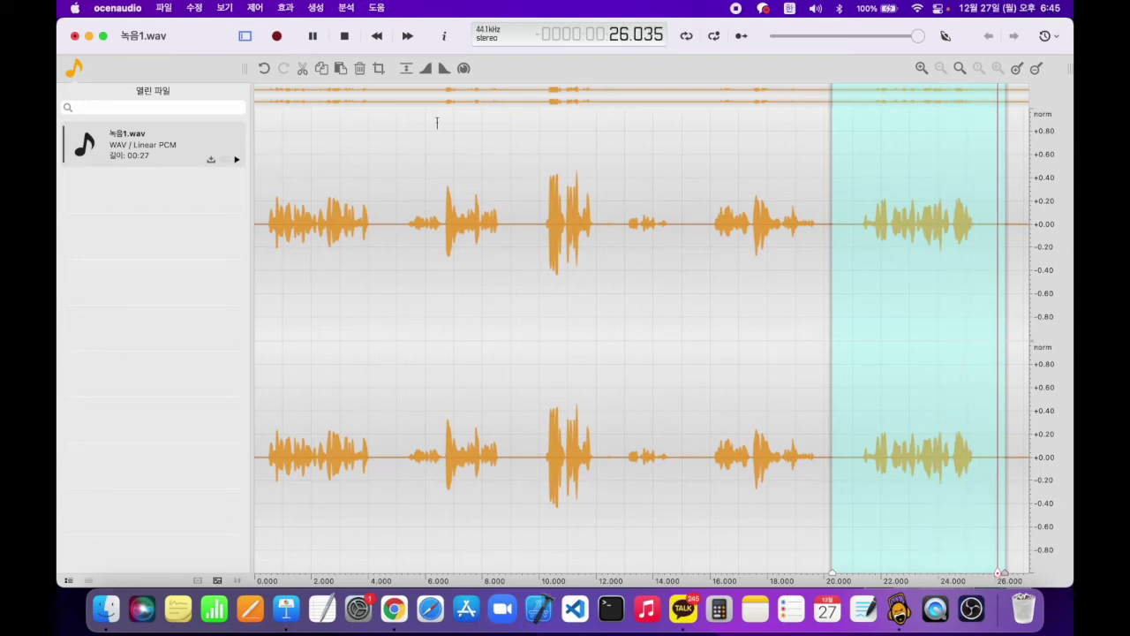
# Select the last speech section from about 20.1 to 25.8 s, play it back and stop playback
pyautogui.moveTo(827, 257); pyautogui.dragTo(991, 253)
pyautogui.click(311, 36)
pyautogui.click(285, 7)
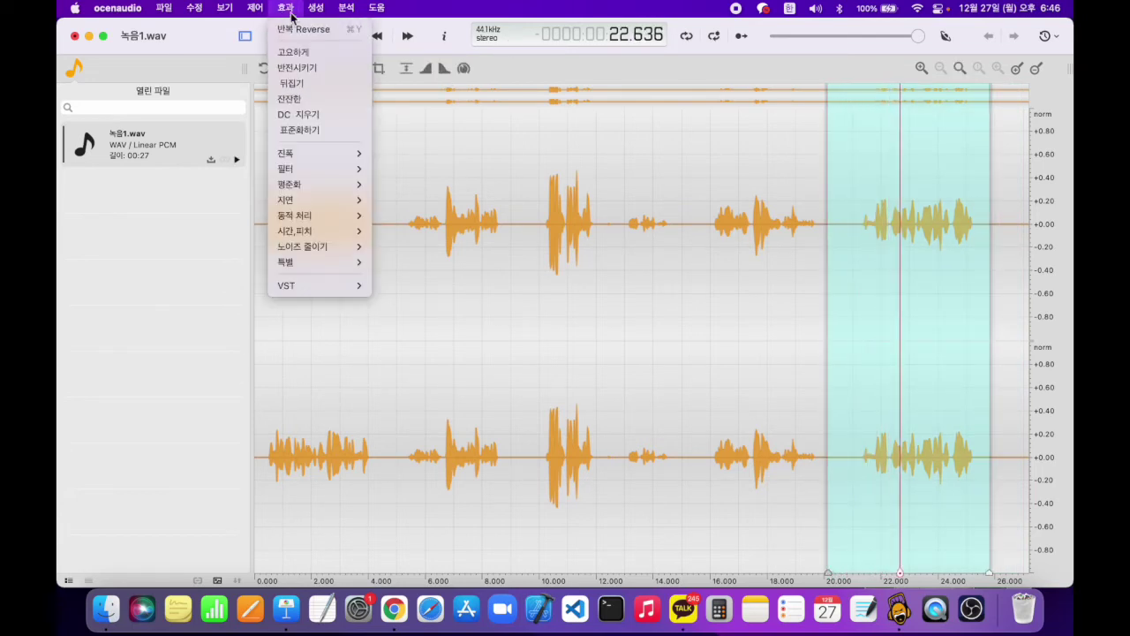
pyautogui.moveTo(315, 7)
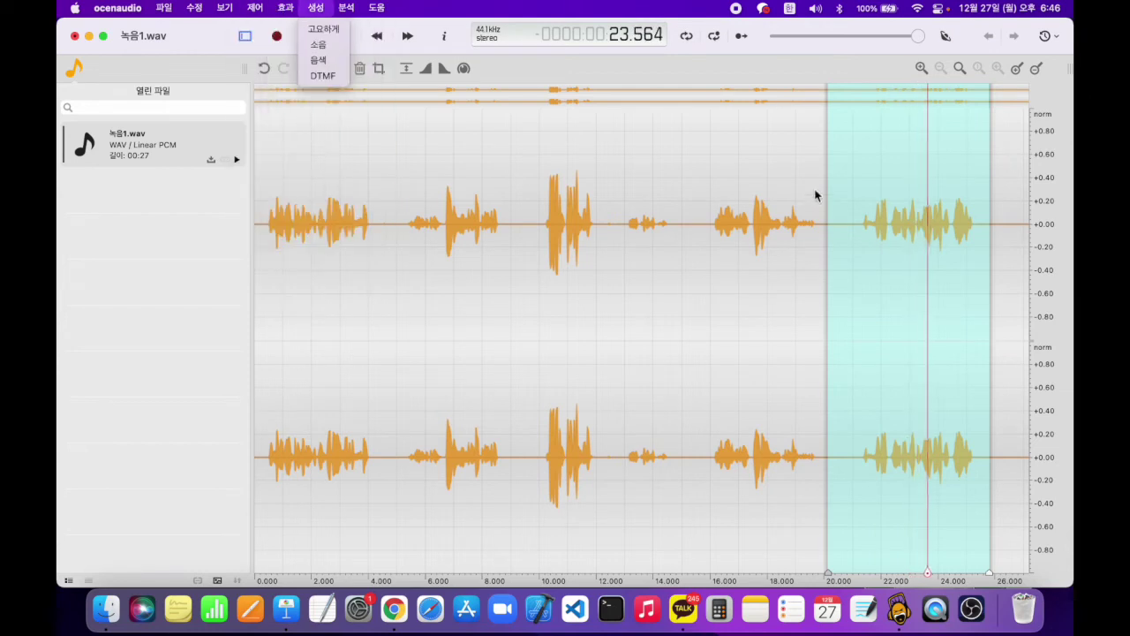
pyautogui.click(361, 55)
pyautogui.click(343, 36)
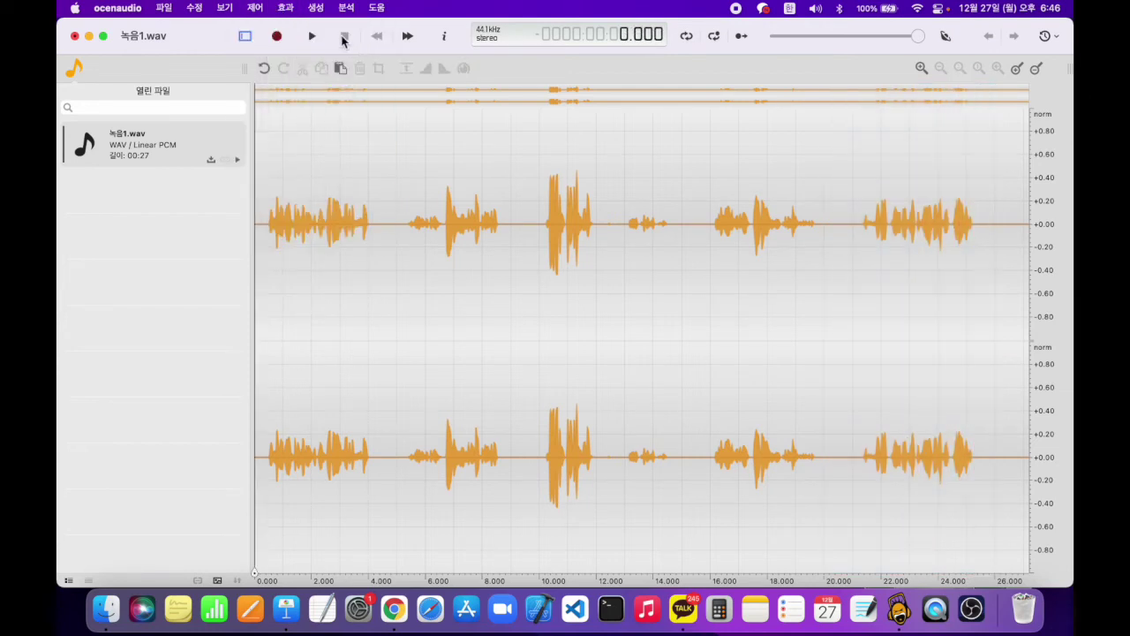
# Reverse (반전시키기) the last speech section from about 20.5 to 25.7 s again and play the result
pyautogui.moveTo(840, 228); pyautogui.dragTo(987, 228)
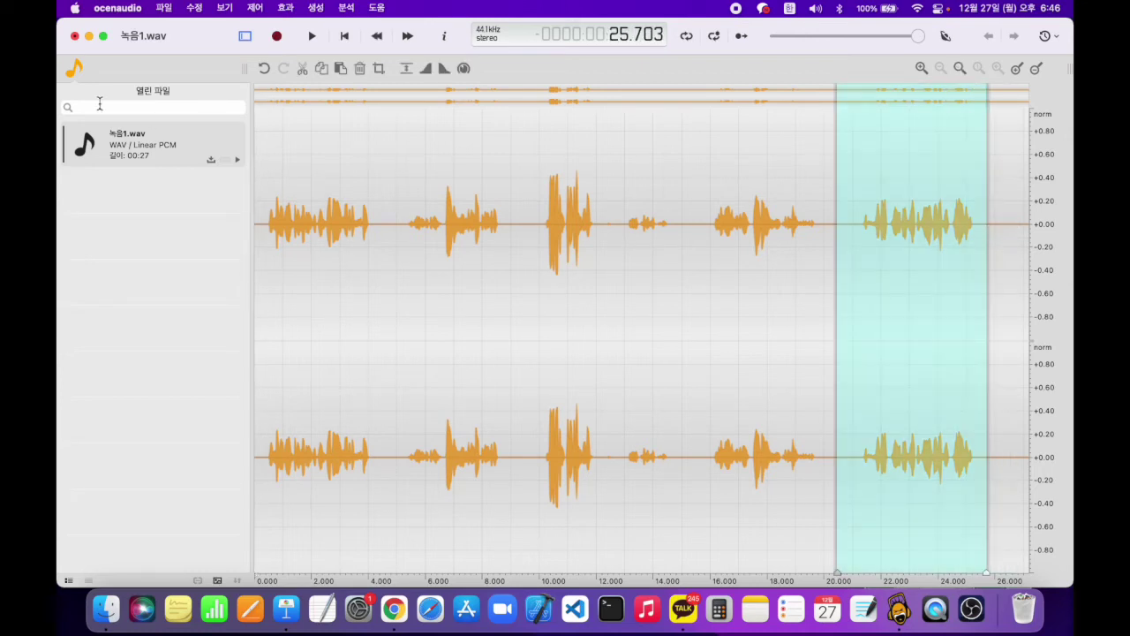
pyautogui.click(265, 7)
pyautogui.moveTo(285, 7)
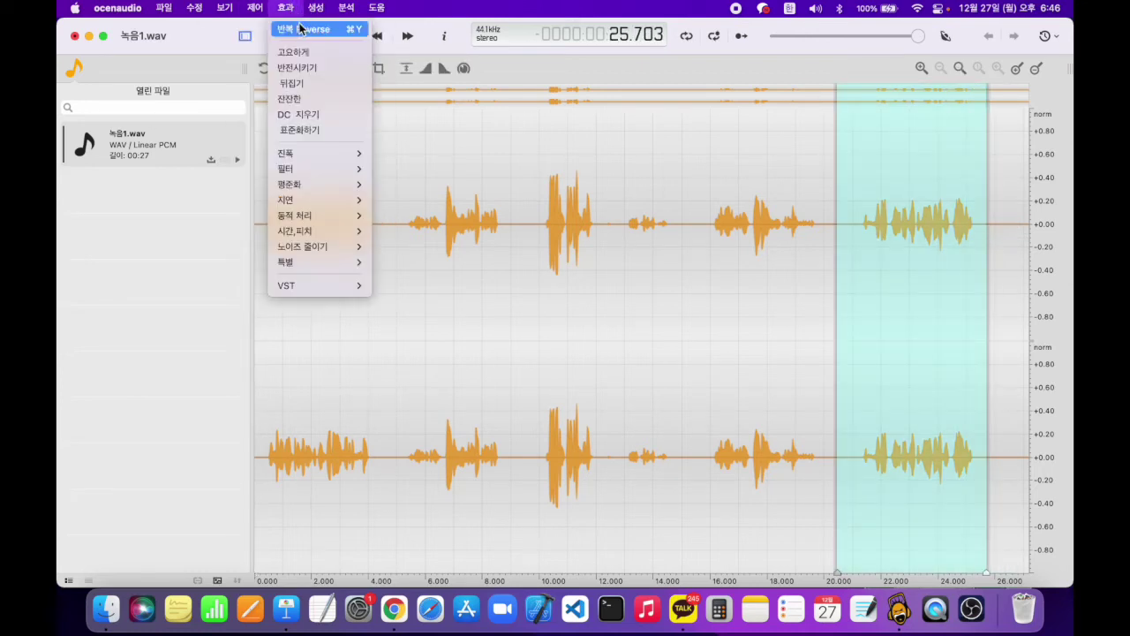
pyautogui.click(312, 69)
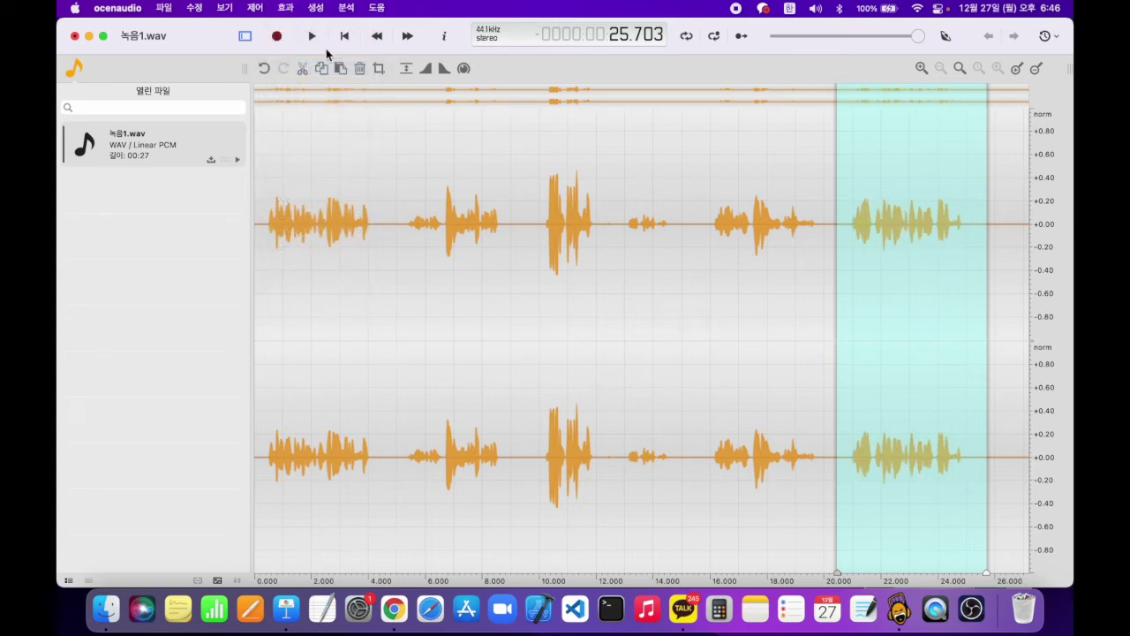
pyautogui.click(312, 36)
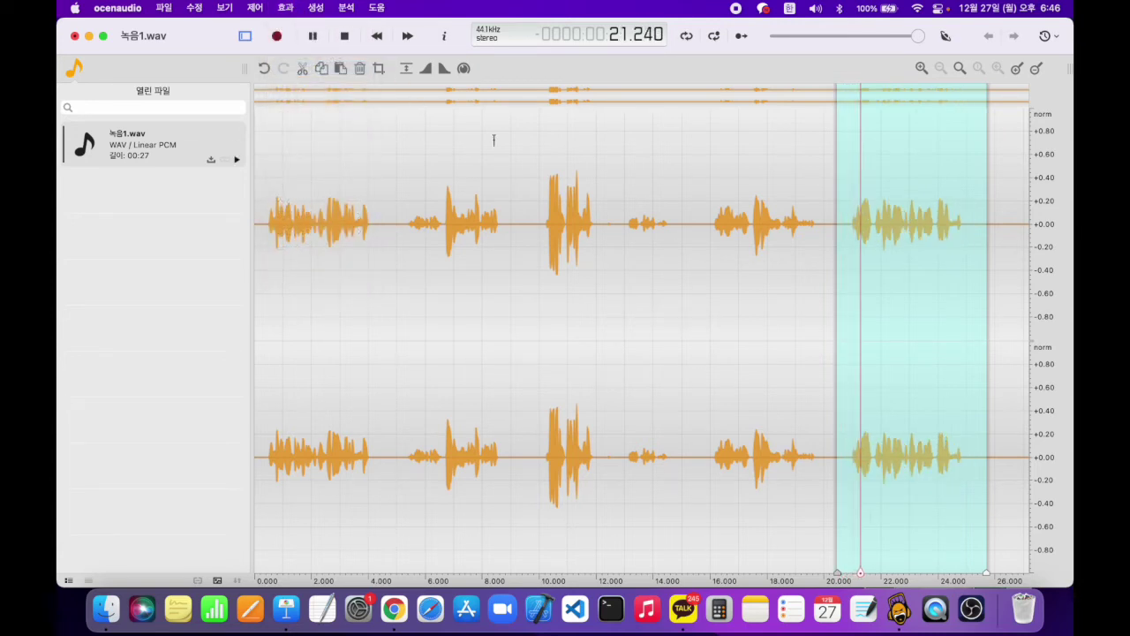
# Invert (뒤집기) the selected speech section and play back the range from about 20.5 to 25.4 s
pyautogui.click(287, 8)
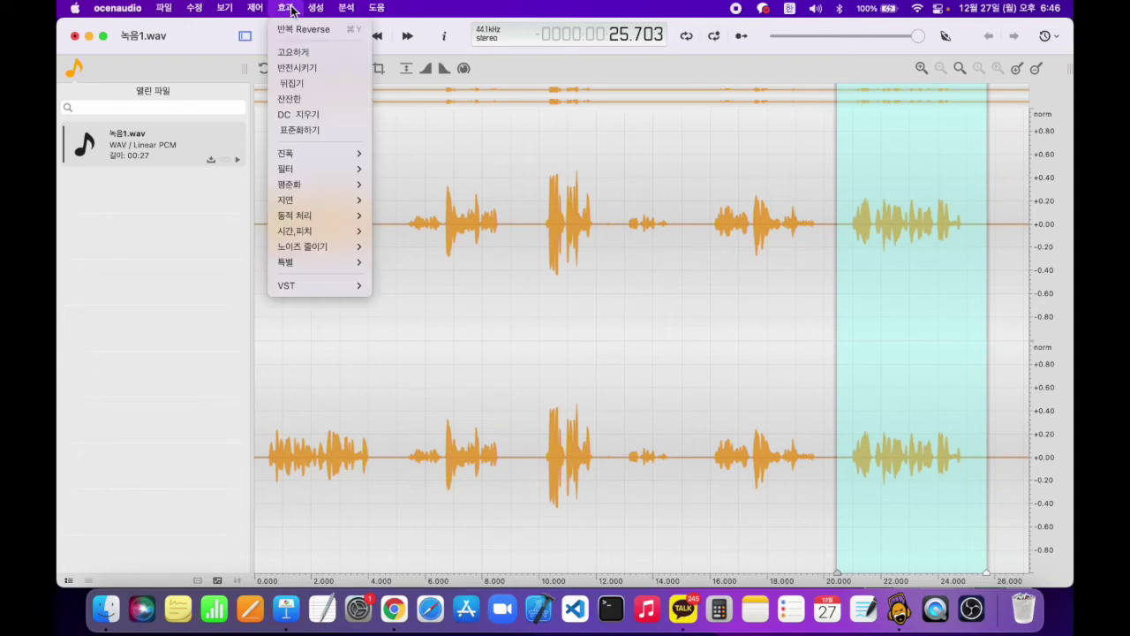
pyautogui.click(312, 86)
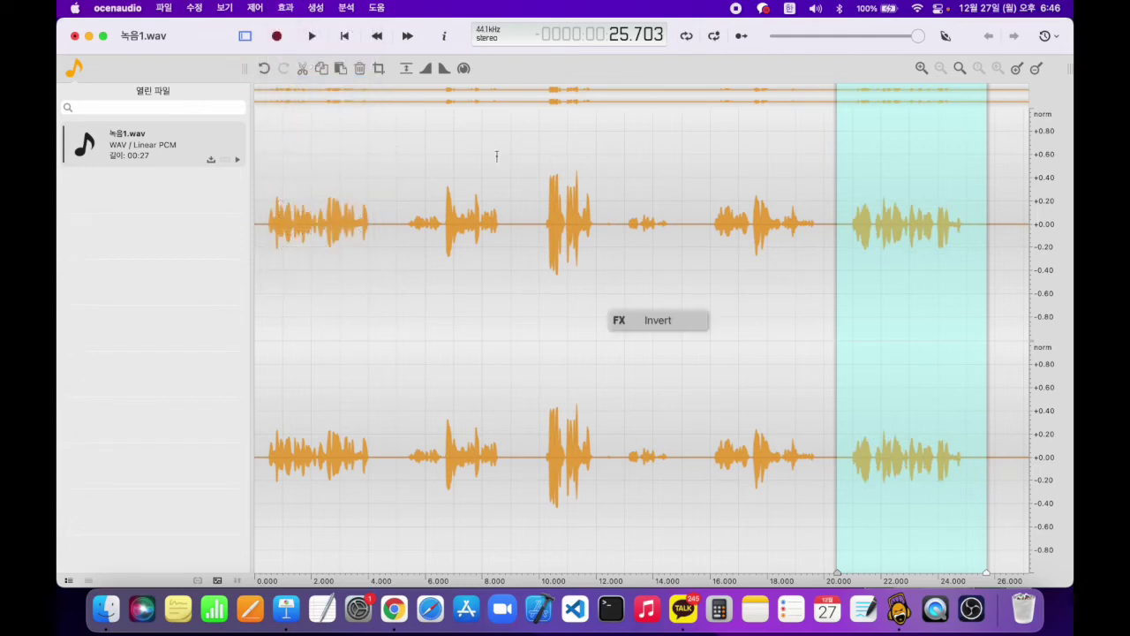
pyautogui.click(844, 253)
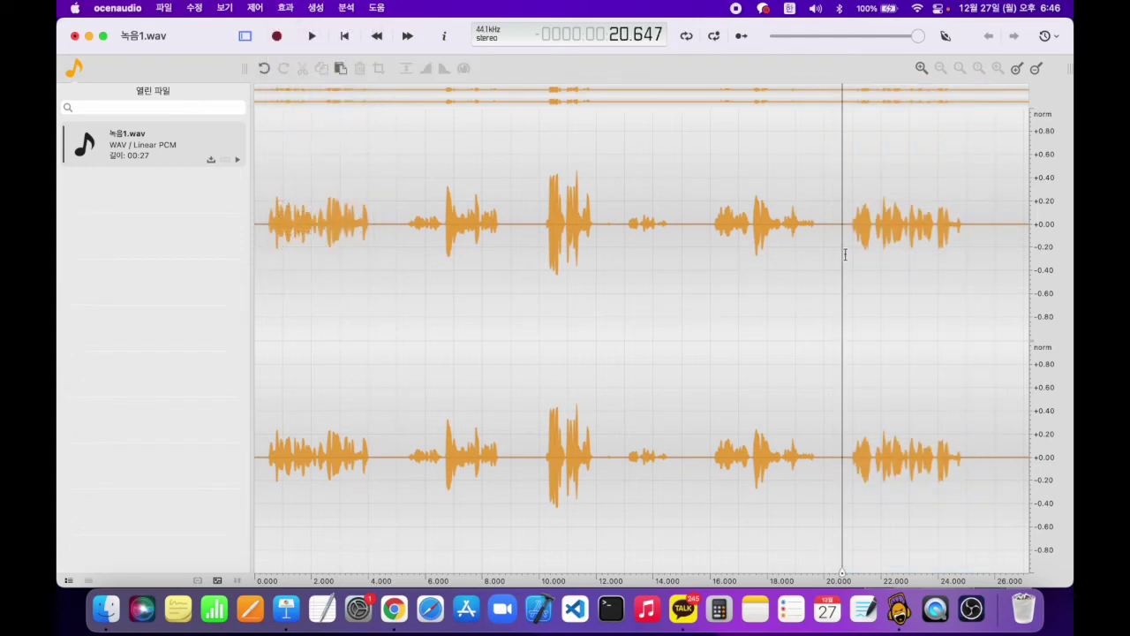
pyautogui.moveTo(844, 254); pyautogui.dragTo(974, 245)
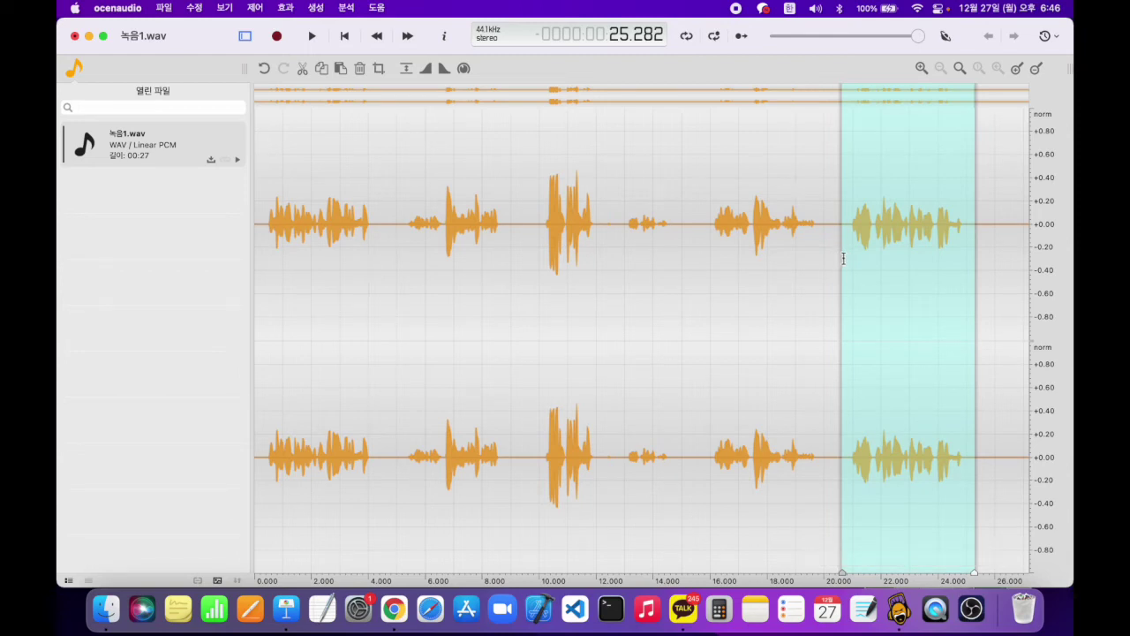
pyautogui.moveTo(840, 257); pyautogui.dragTo(977, 252)
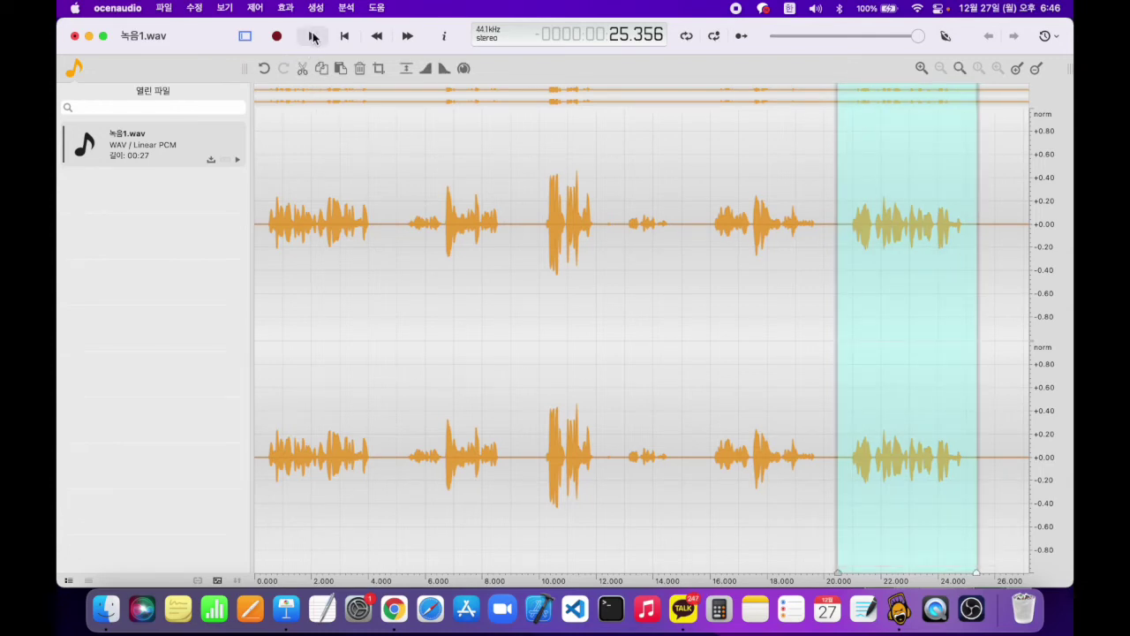
pyautogui.click(313, 37)
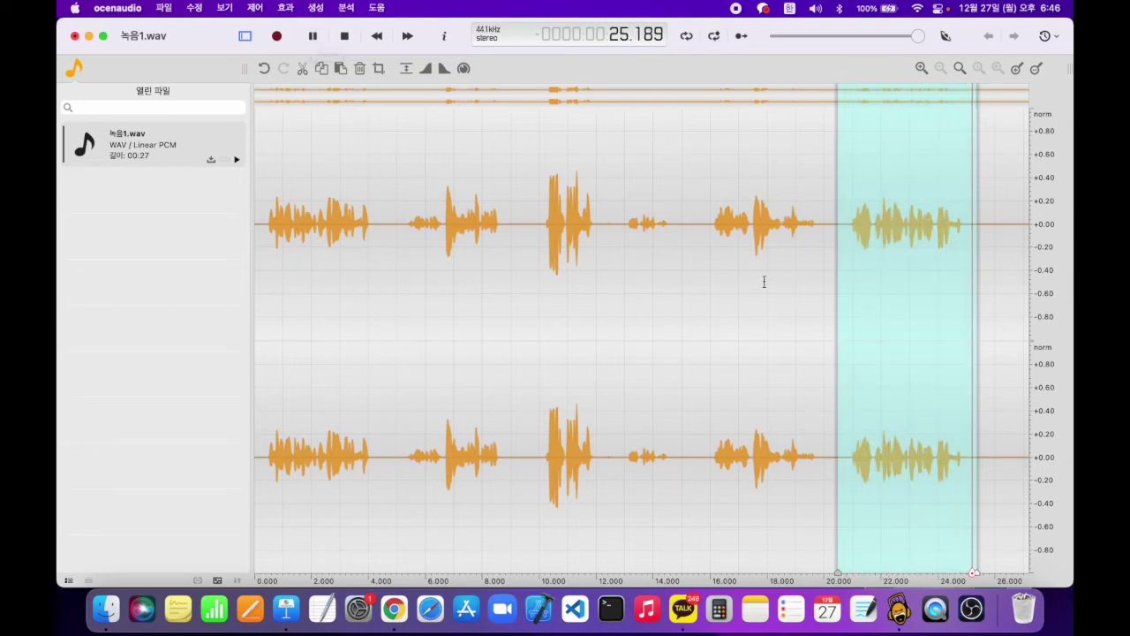
pyautogui.click(815, 235)
pyautogui.click(846, 243)
pyautogui.moveTo(850, 243); pyautogui.dragTo(981, 259)
pyautogui.click(842, 279)
pyautogui.moveTo(841, 279)
pyautogui.mouseDown()
pyautogui.moveTo(986, 295)
pyautogui.moveTo(972, 290)
pyautogui.moveTo(985, 277)
pyautogui.moveTo(838, 280)
pyautogui.mouseUp()
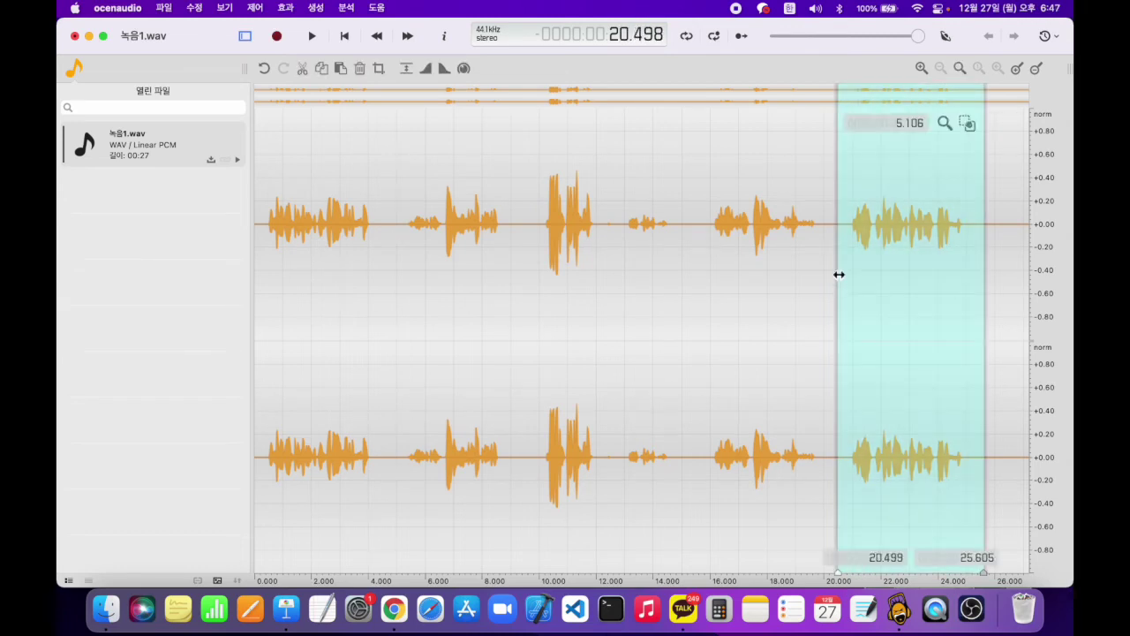
pyautogui.click(833, 277)
pyautogui.moveTo(881, 275); pyautogui.dragTo(980, 259)
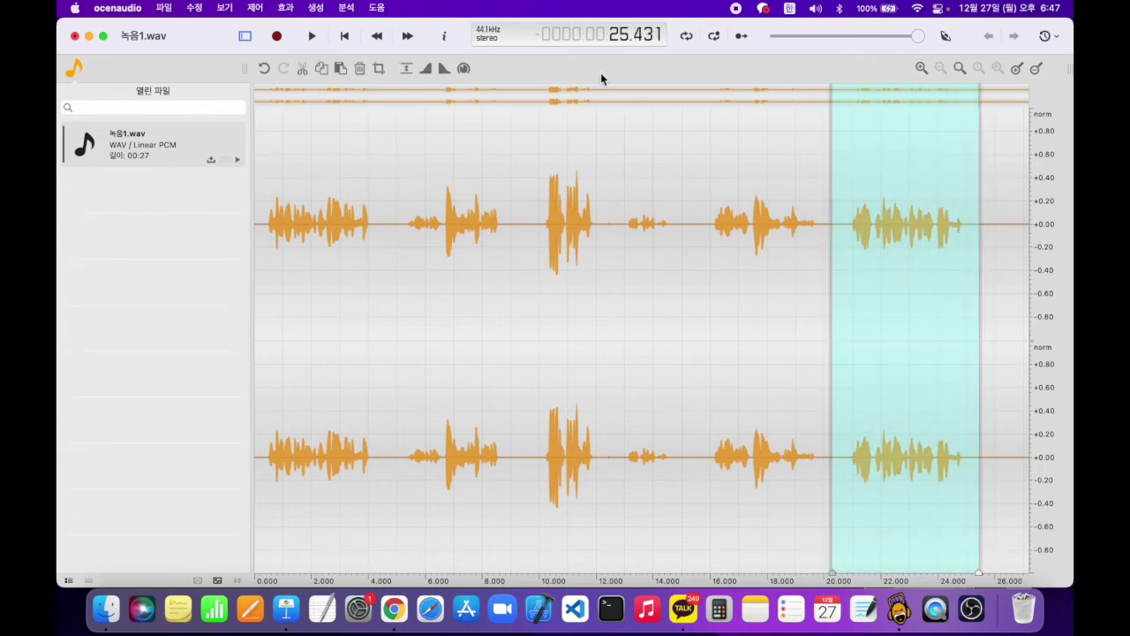
# Invert (뒤집기) the last speech section once more over the range from about 20.3 to 25.3 s
pyautogui.click(826, 198)
pyautogui.moveTo(831, 220); pyautogui.dragTo(975, 231)
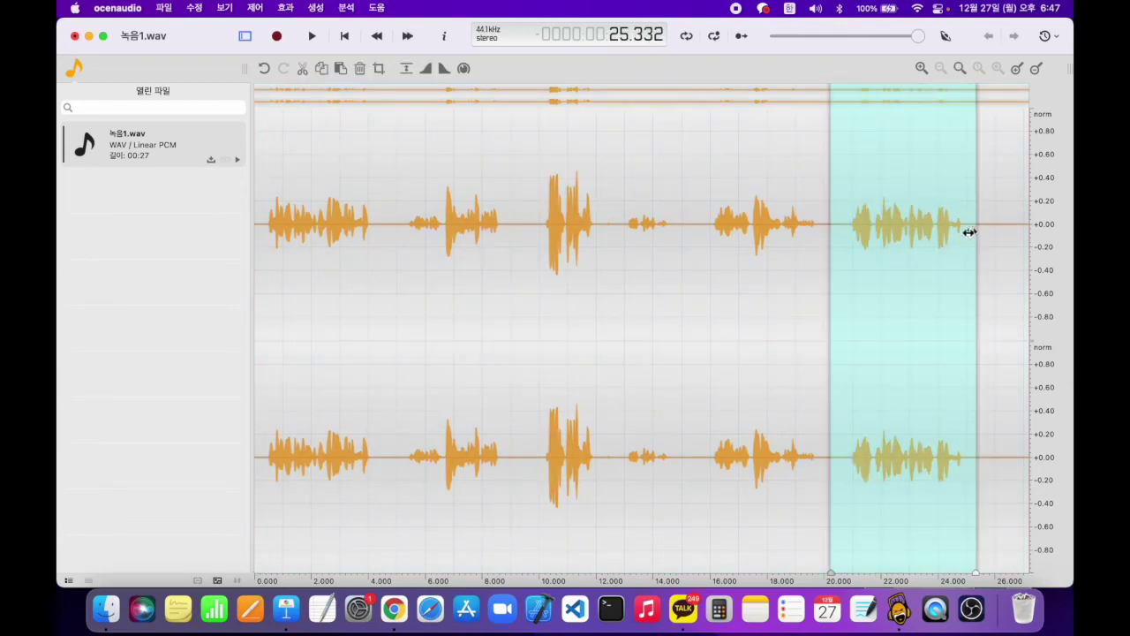
pyautogui.click(287, 7)
pyautogui.click(292, 86)
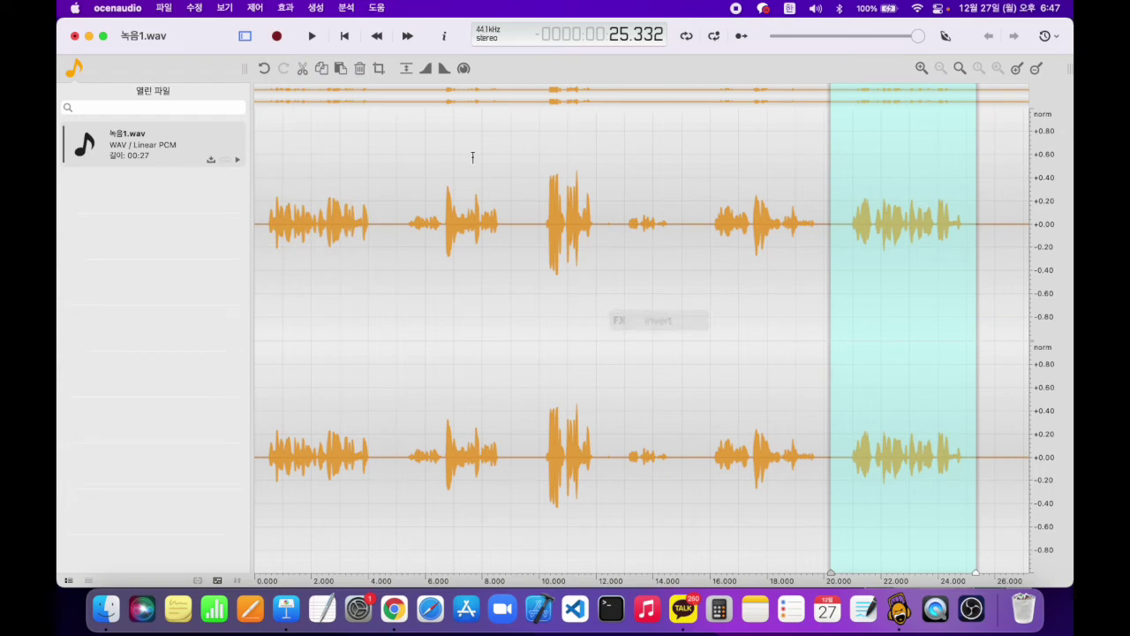
# Smooth (잔잔한) the selected last speech section and play back the range from about 20.3 to 25.5 s
pyautogui.click(296, 8)
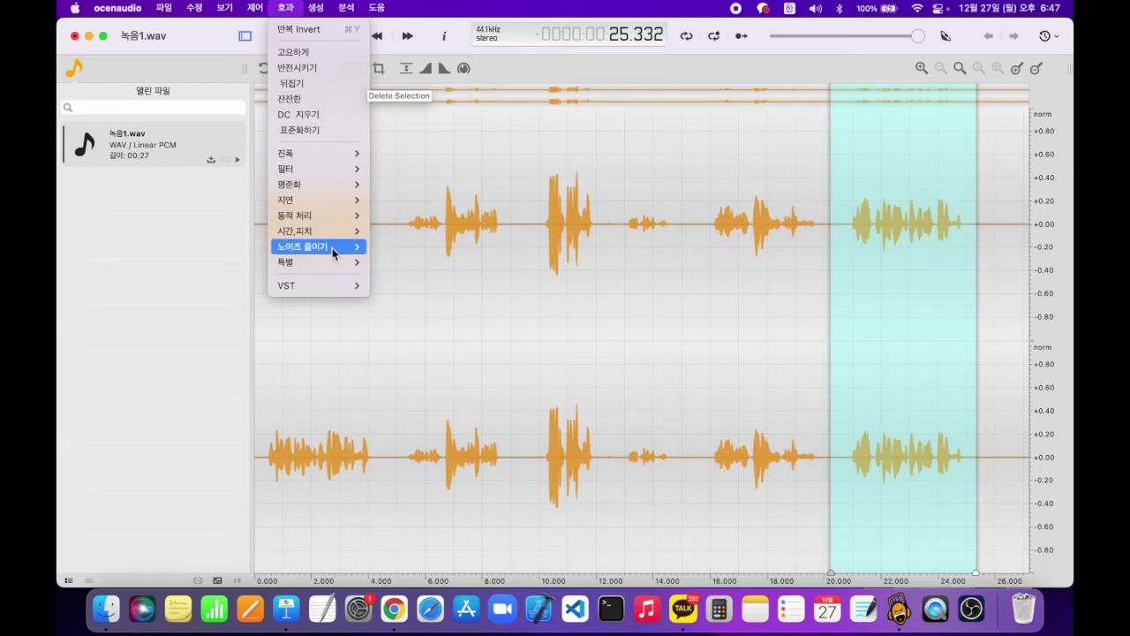
pyautogui.moveTo(347, 254)
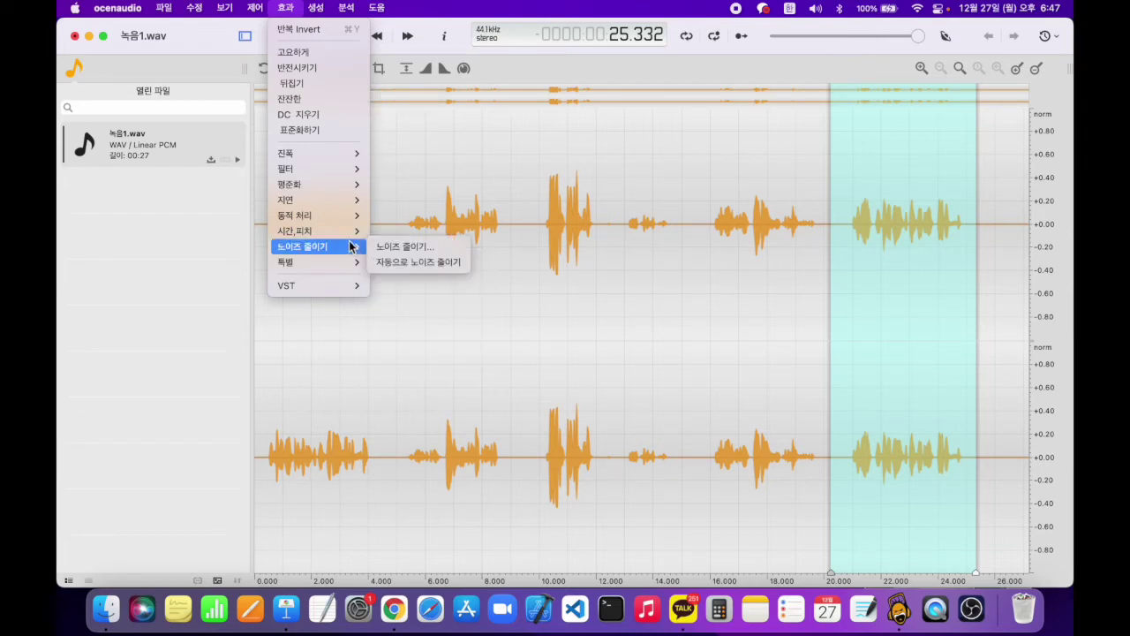
pyautogui.moveTo(346, 219)
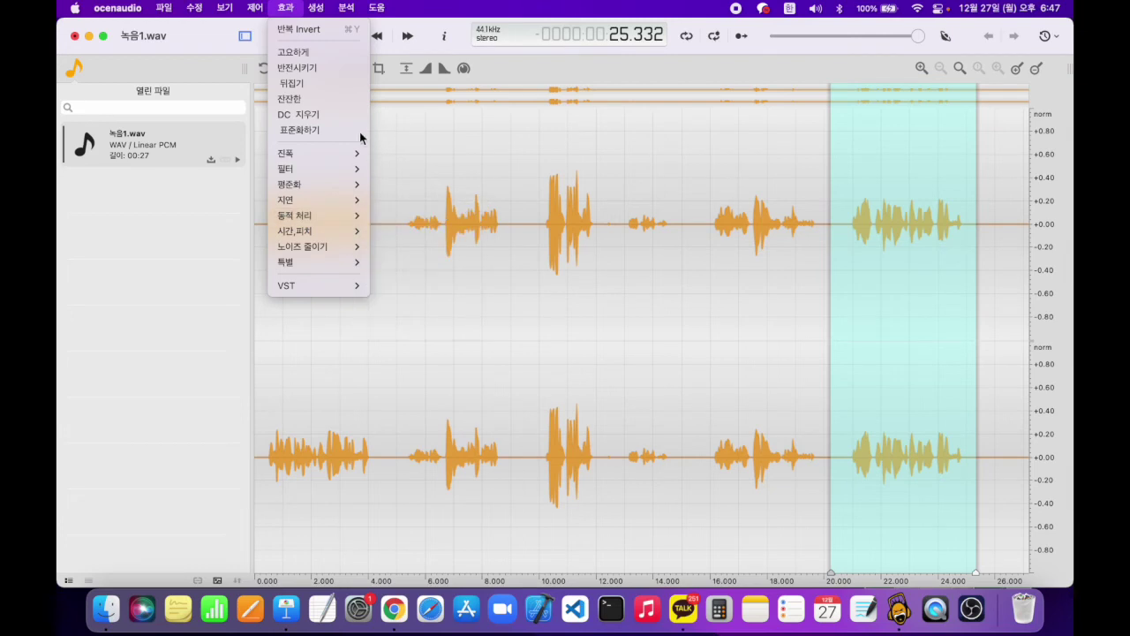
pyautogui.click(341, 101)
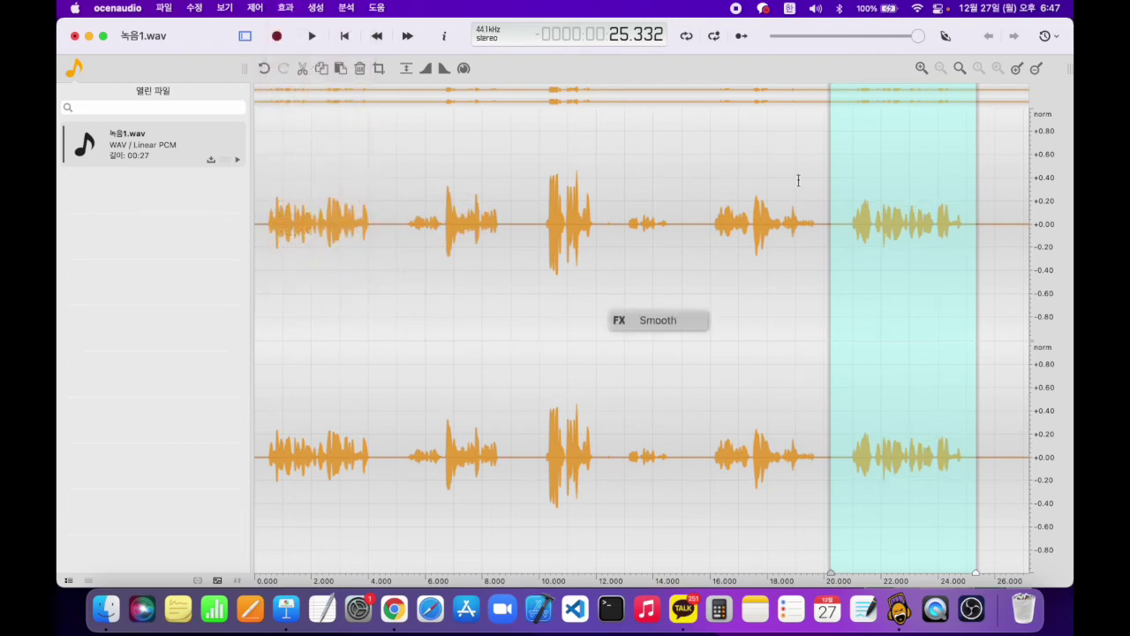
pyautogui.click(841, 226)
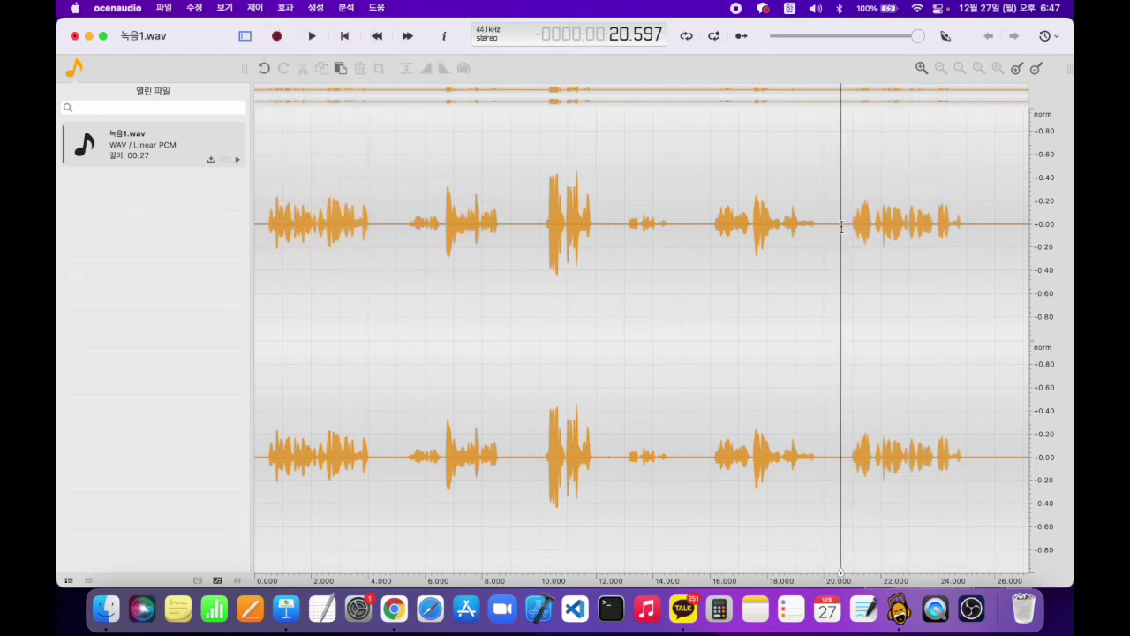
pyautogui.moveTo(841, 226); pyautogui.dragTo(975, 230)
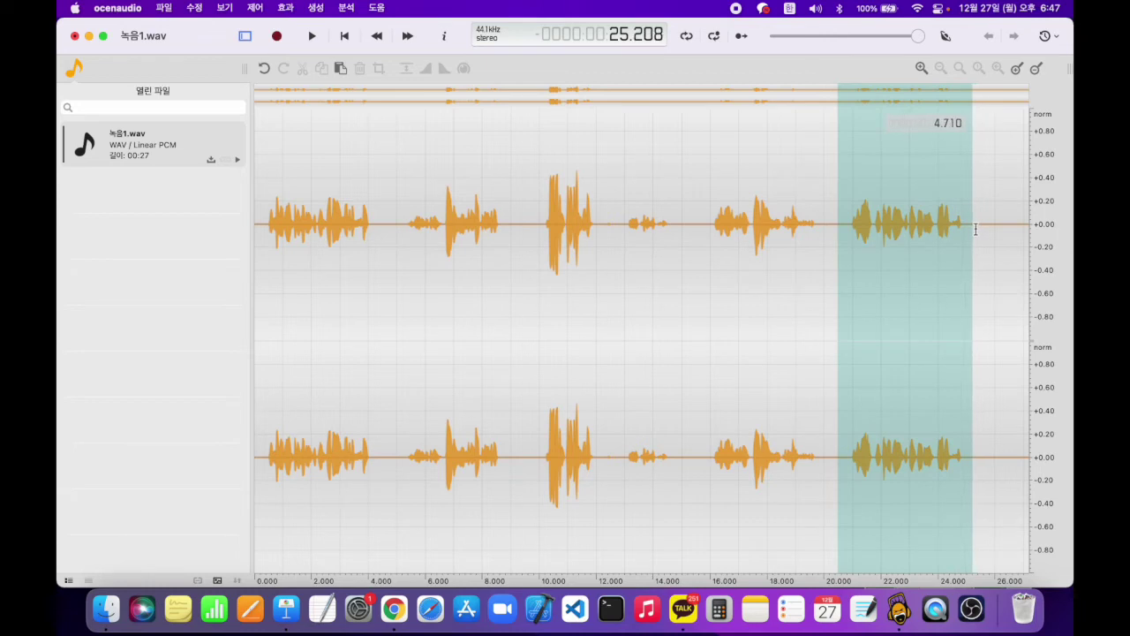
pyautogui.click(839, 242)
pyautogui.moveTo(839, 242); pyautogui.dragTo(833, 269)
pyautogui.click(312, 35)
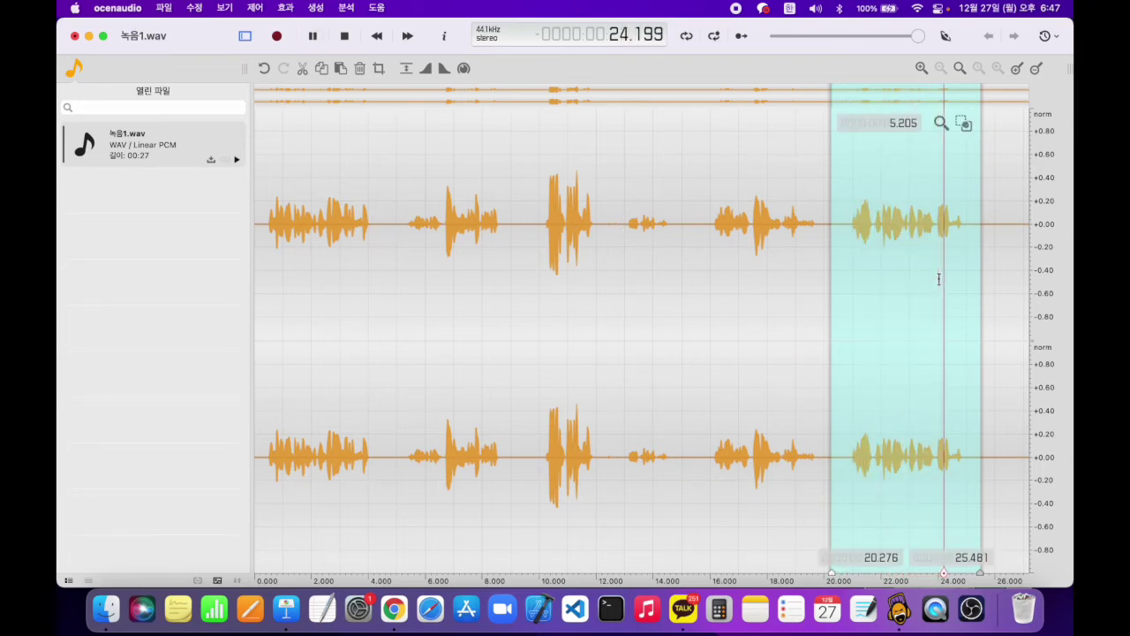
# Reselect the last speech section and undo the smoothing
pyautogui.click(831, 306)
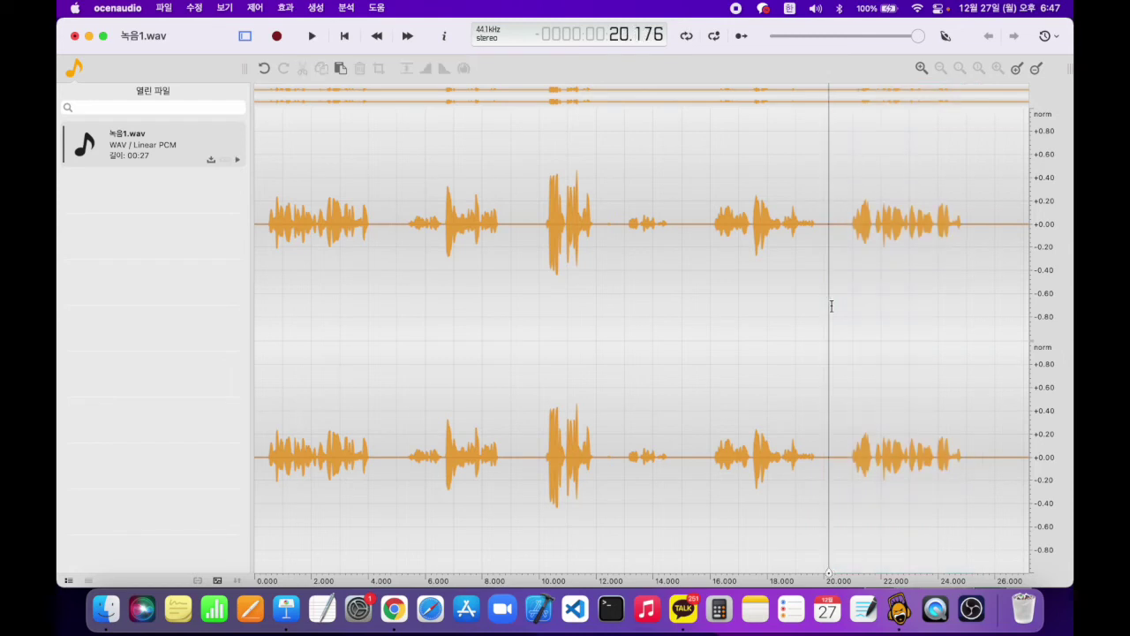
pyautogui.moveTo(830, 306); pyautogui.dragTo(974, 299)
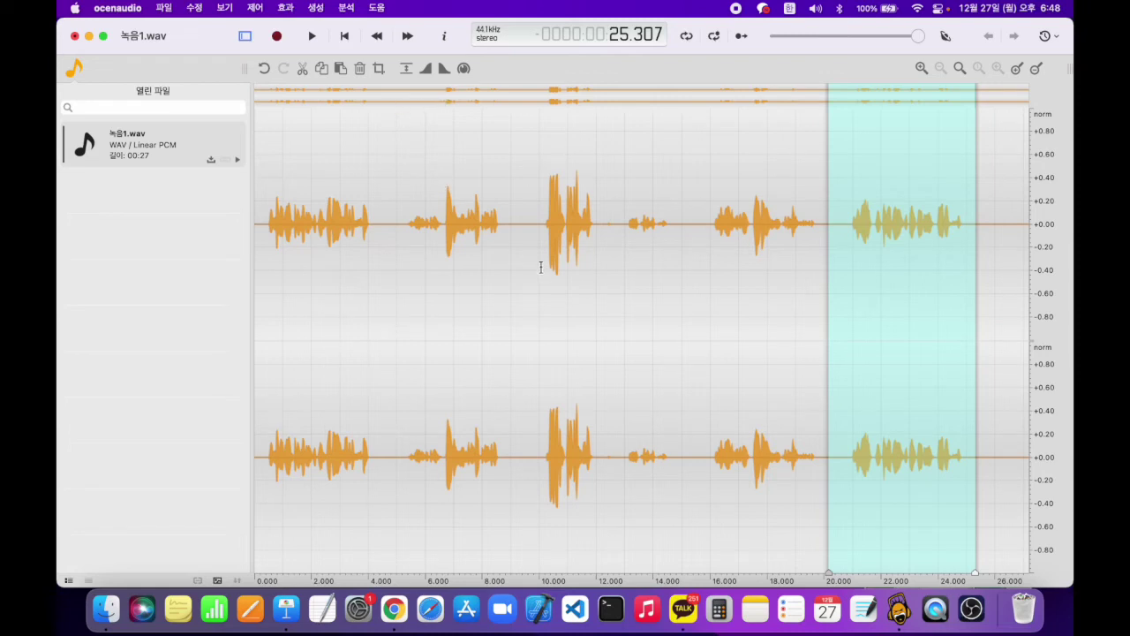
pyautogui.press('super+z')
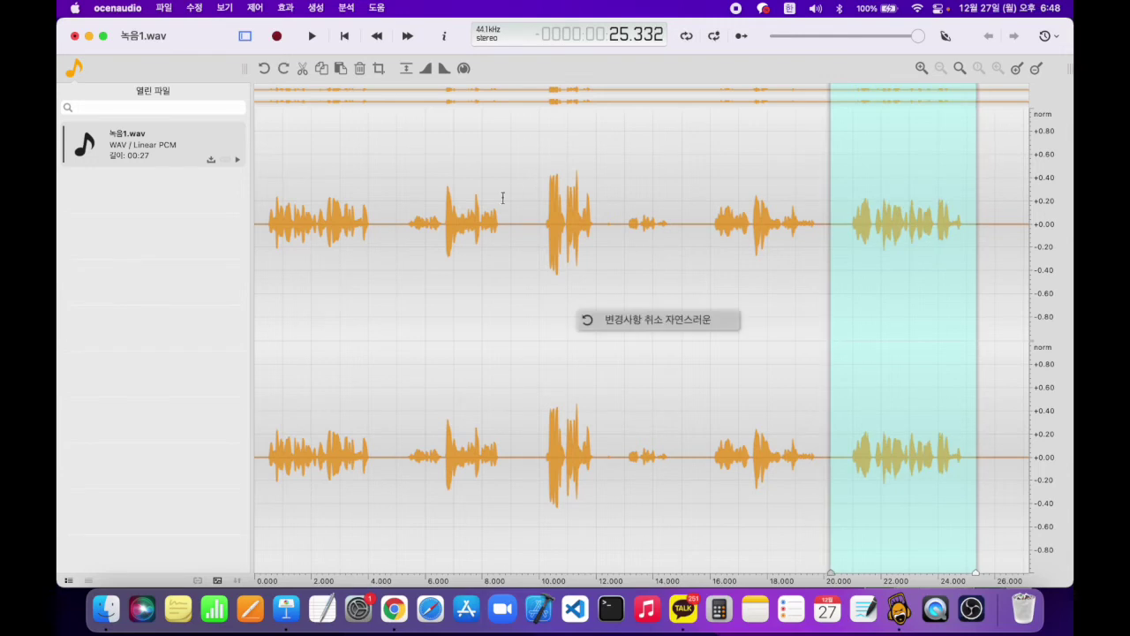
# Select the last speech section from about 20.0 to 25.8 s and open the noise reduction (노이즈 줄이기) settings for it
pyautogui.click(576, 179)
pyautogui.click(822, 268)
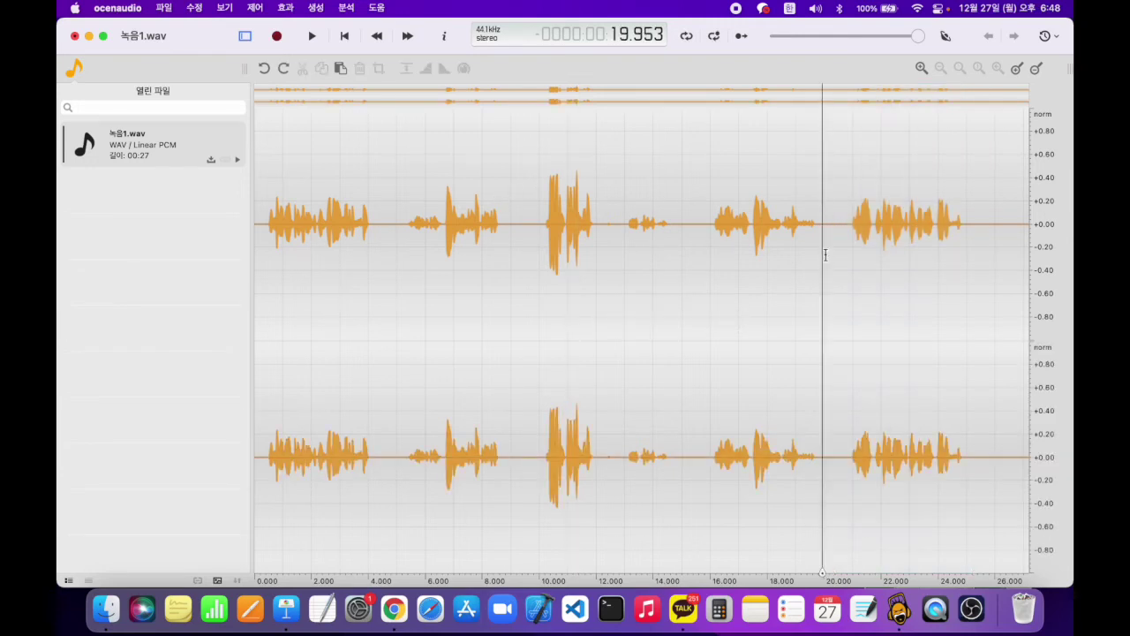
pyautogui.moveTo(822, 248); pyautogui.dragTo(989, 242)
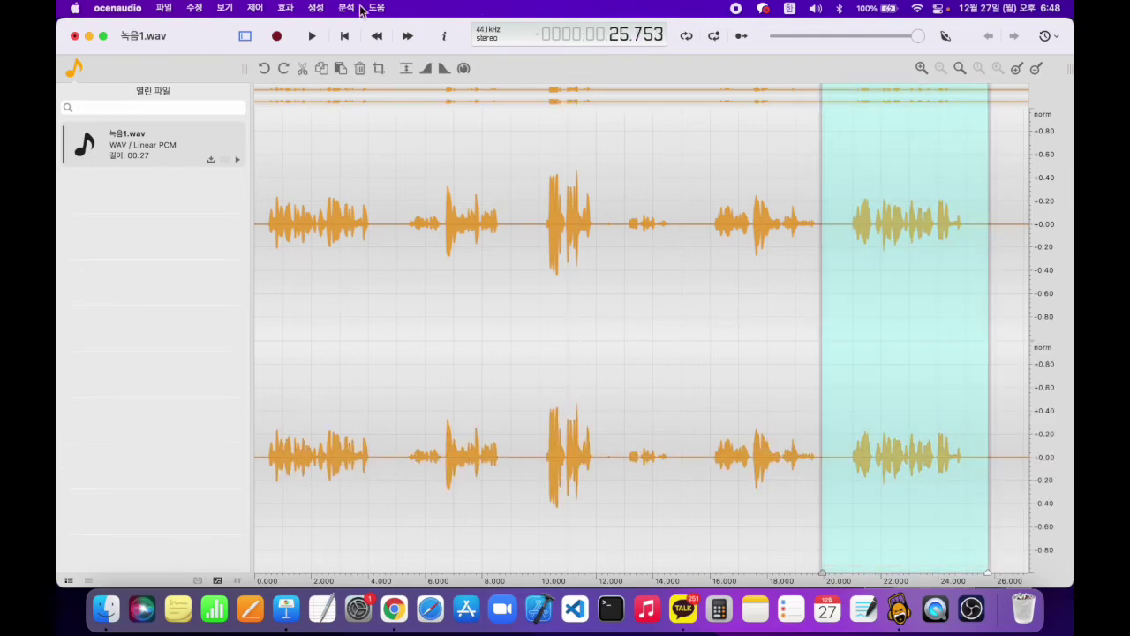
pyautogui.click(285, 9)
pyautogui.moveTo(323, 247)
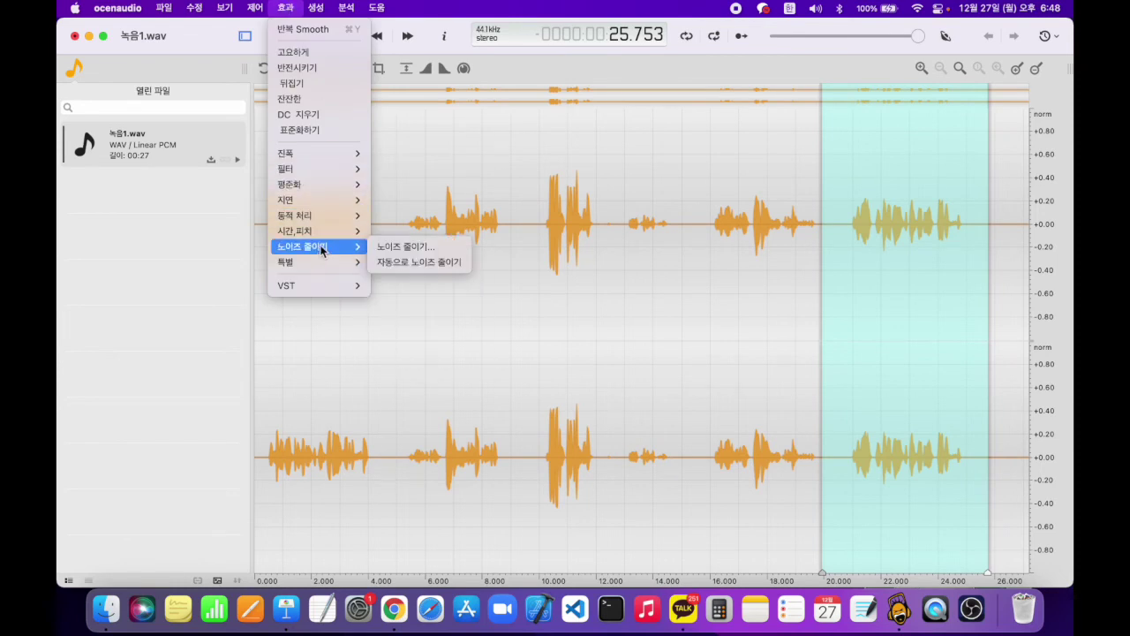
pyautogui.click(420, 246)
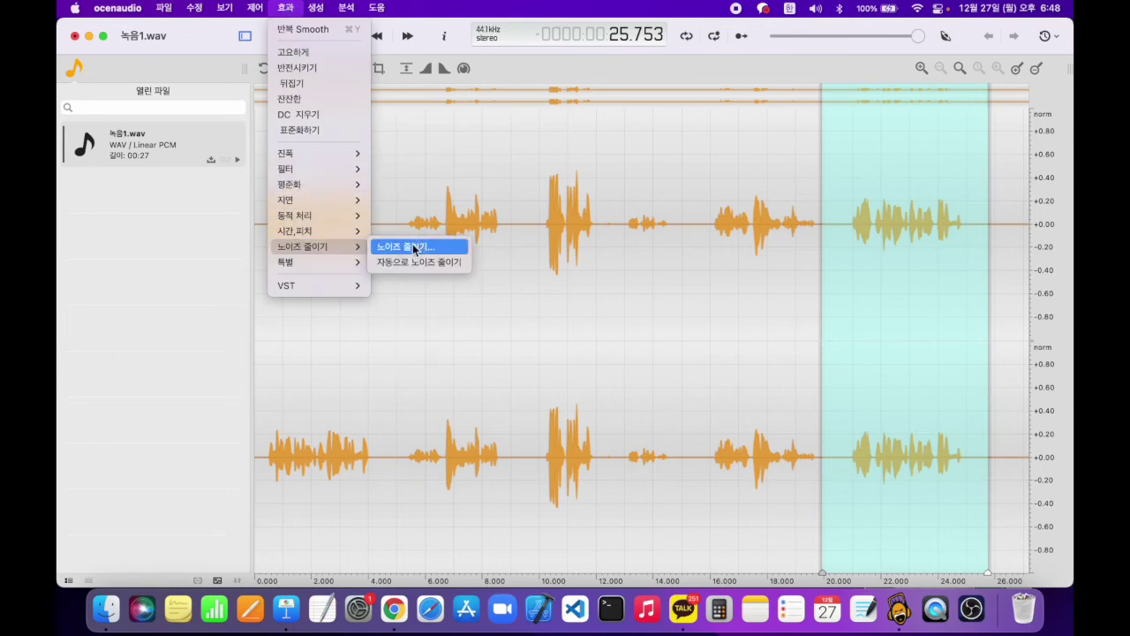
pyautogui.click(411, 248)
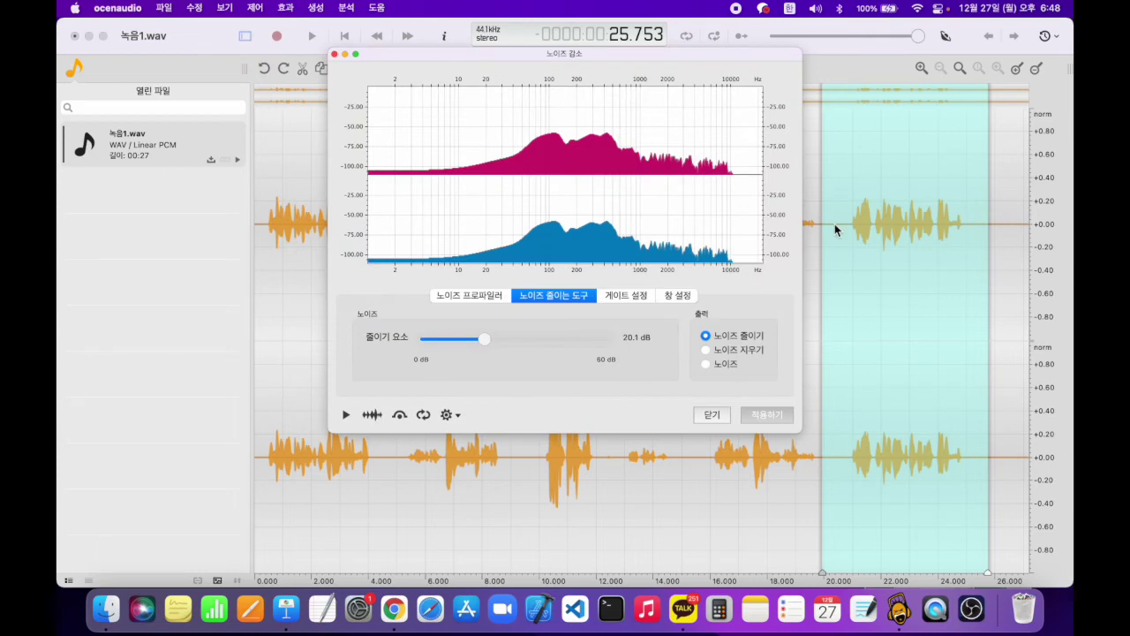
# Review the noise reduction setting pages, raise the reduction factor (줄이기 요소) slightly with output 노이즈 줄이기, and apply it to the selection
pyautogui.click(468, 296)
pyautogui.click(554, 297)
pyautogui.click(629, 297)
pyautogui.click(682, 296)
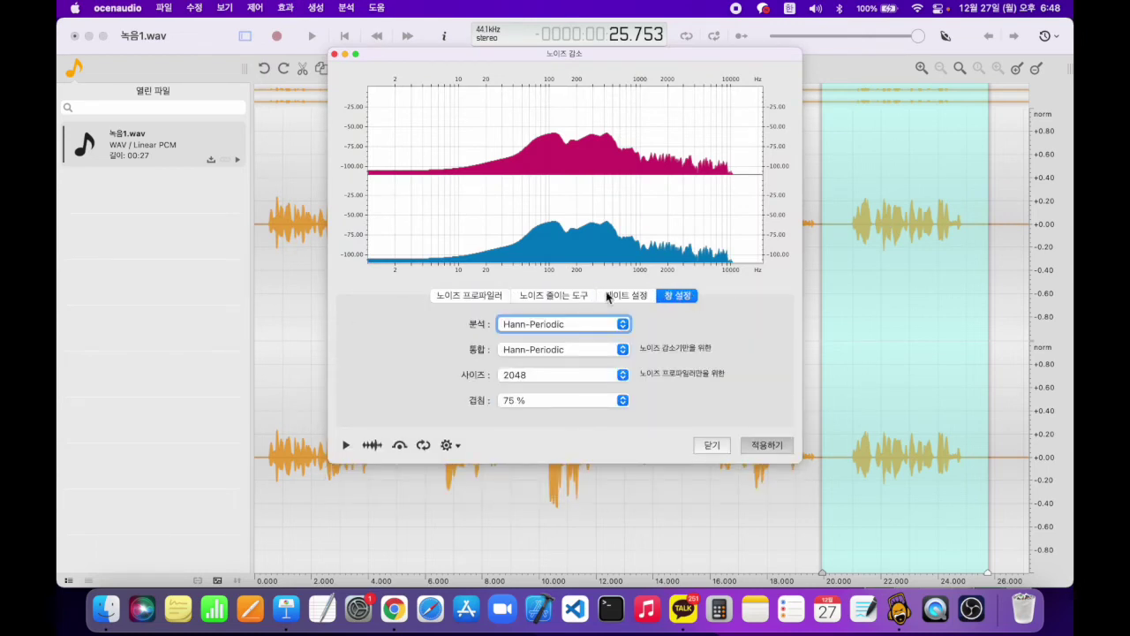
pyautogui.click(557, 300)
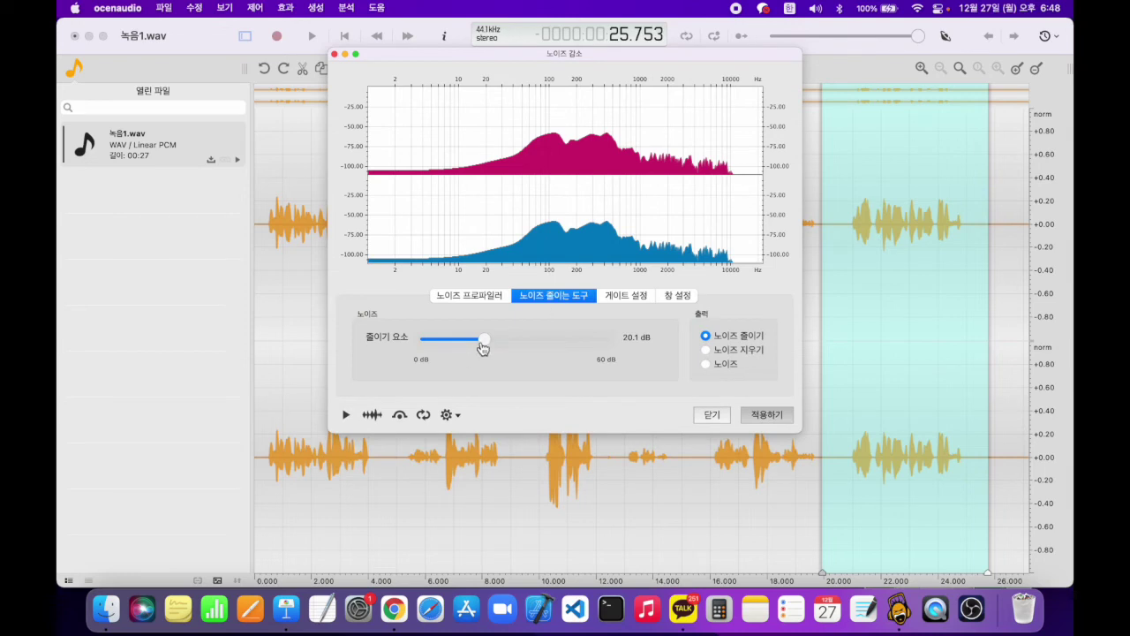
pyautogui.moveTo(485, 345); pyautogui.dragTo(502, 346)
pyautogui.click(758, 412)
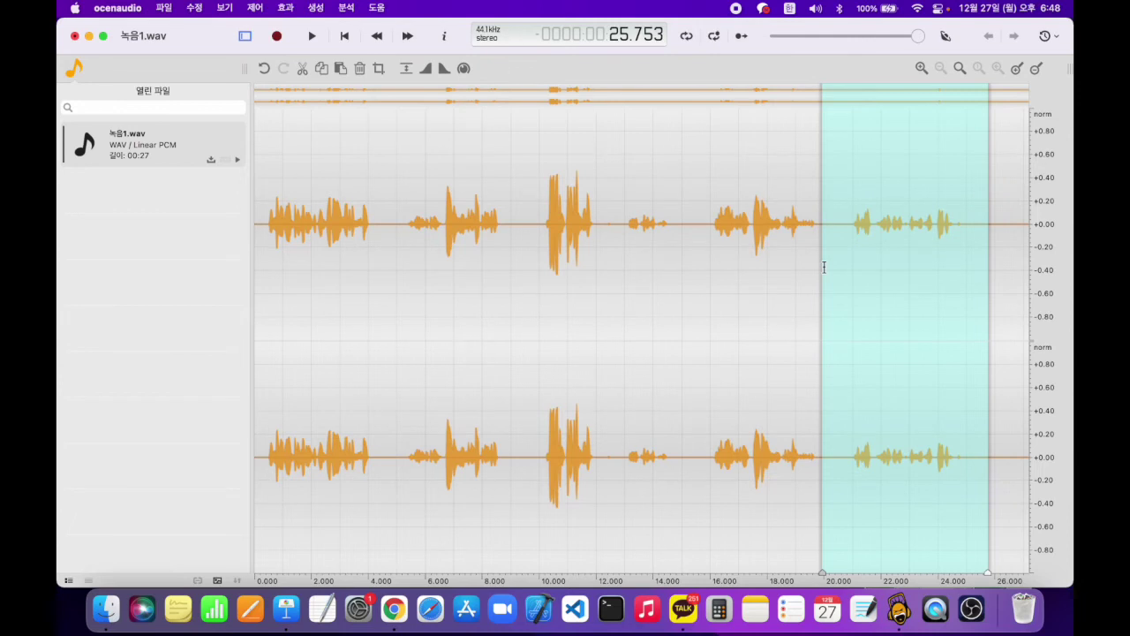
# Select the last speech section from about 20.4 s to 25.2 s and play it back
pyautogui.click(842, 253)
pyautogui.moveTo(839, 249)
pyautogui.mouseDown()
pyautogui.moveTo(989, 262)
pyautogui.moveTo(822, 253)
pyautogui.moveTo(837, 255)
pyautogui.mouseUp()
pyautogui.click(982, 256)
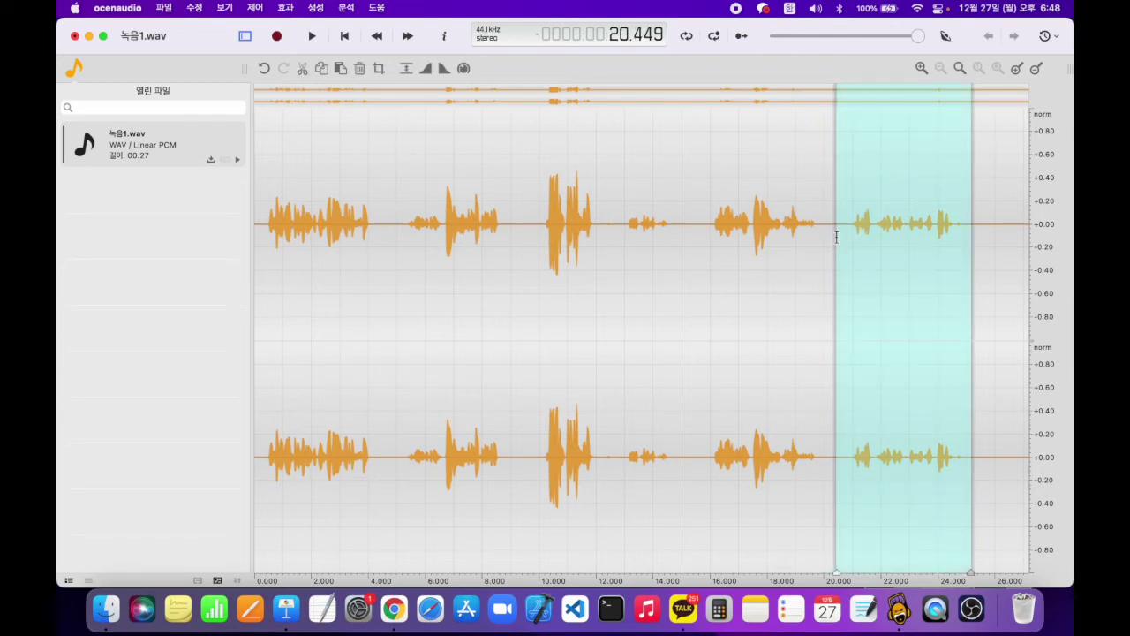
pyautogui.press('space')
# Apply the volume change (소리 크기) of 159% on both channels to the selected last speech section
pyautogui.click(285, 8)
pyautogui.moveTo(344, 187)
pyautogui.moveTo(344, 155)
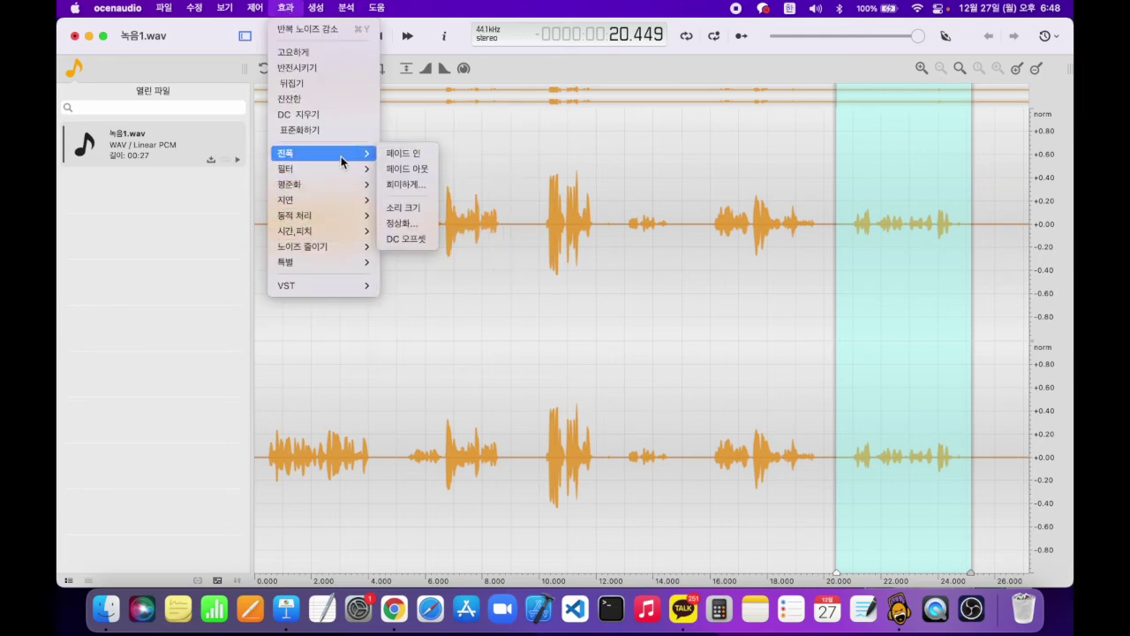
pyautogui.click(405, 208)
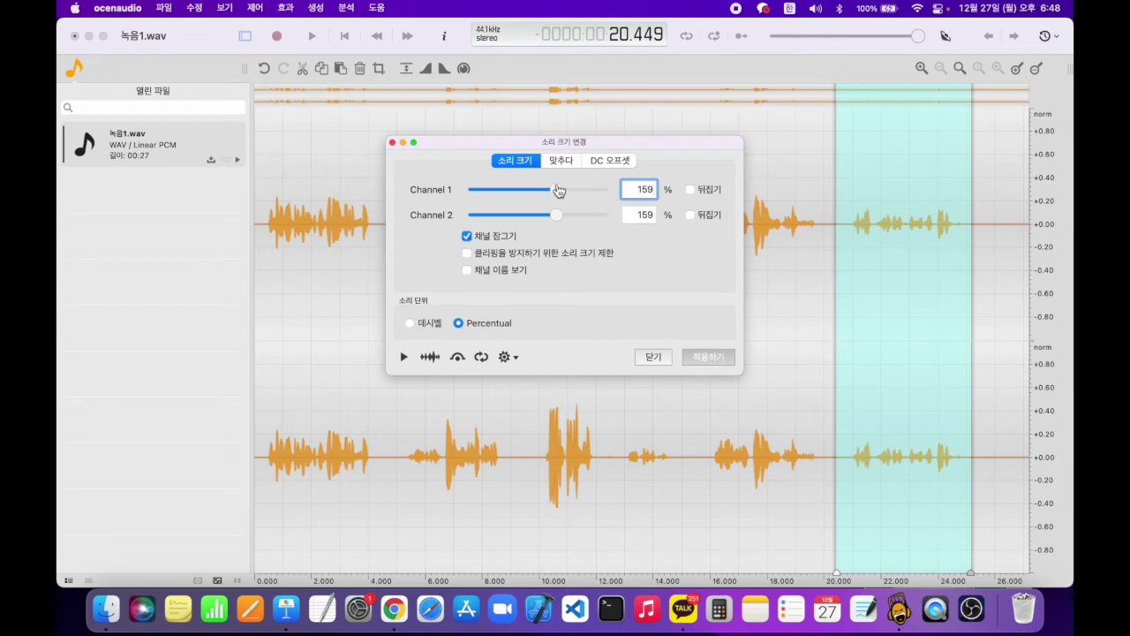
pyautogui.click(711, 356)
# Select the last speech section from about 20.1 to 25.1 s and play back the amplified audio
pyautogui.click(432, 208)
pyautogui.moveTo(424, 209); pyautogui.dragTo(411, 208)
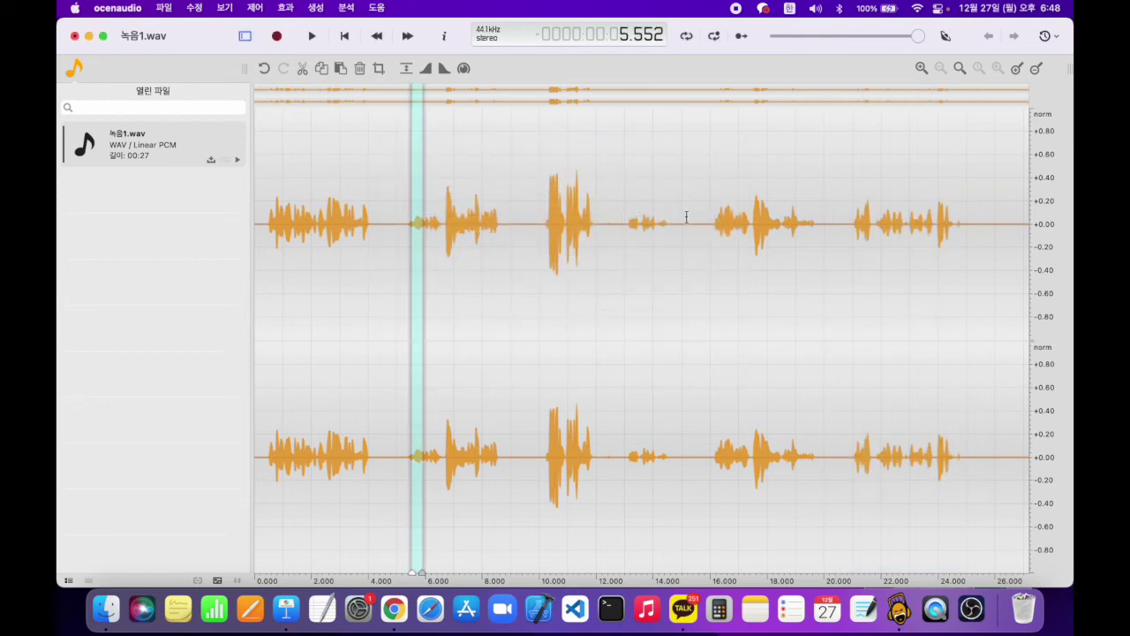
pyautogui.moveTo(825, 269); pyautogui.dragTo(971, 265)
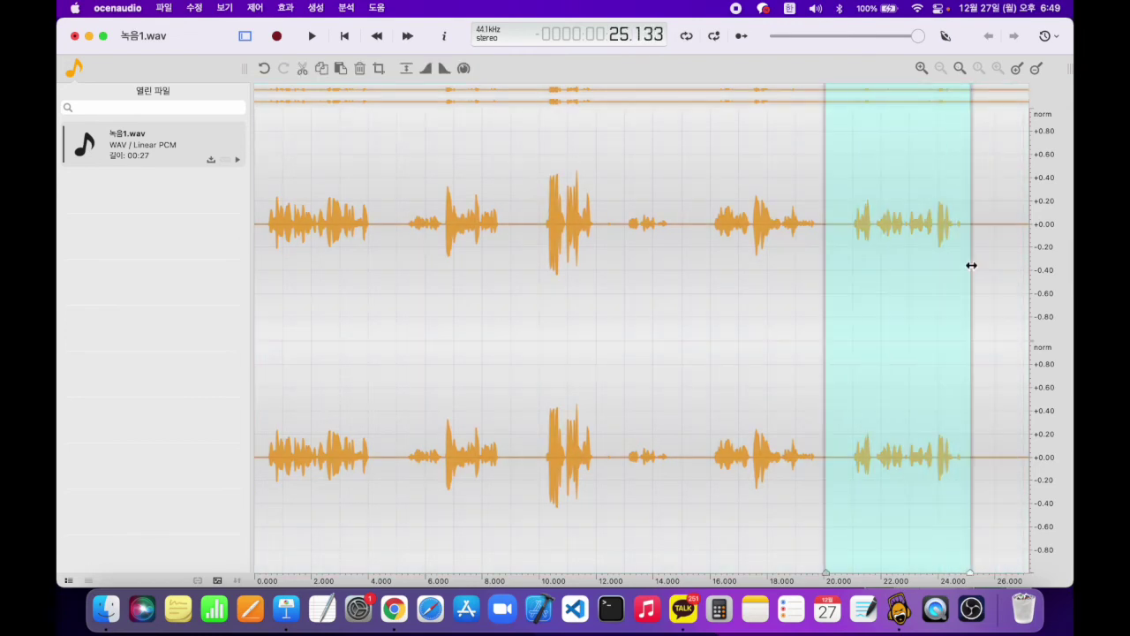
pyautogui.click(311, 36)
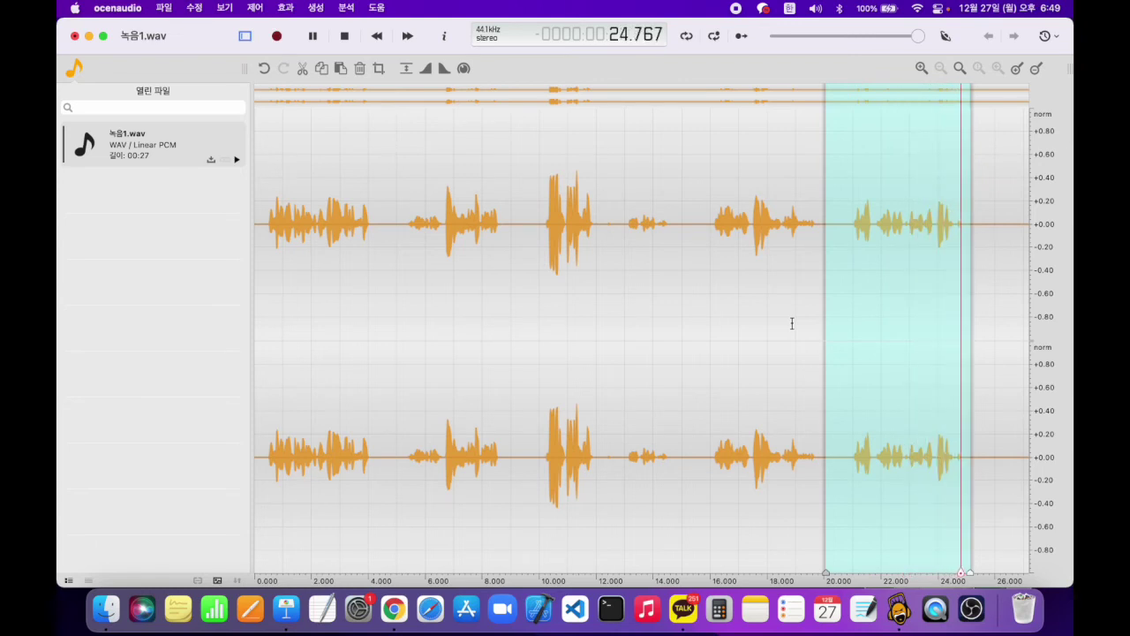
# Reselect the last speech section and undo both the volume change and the noise reduction
pyautogui.click(835, 273)
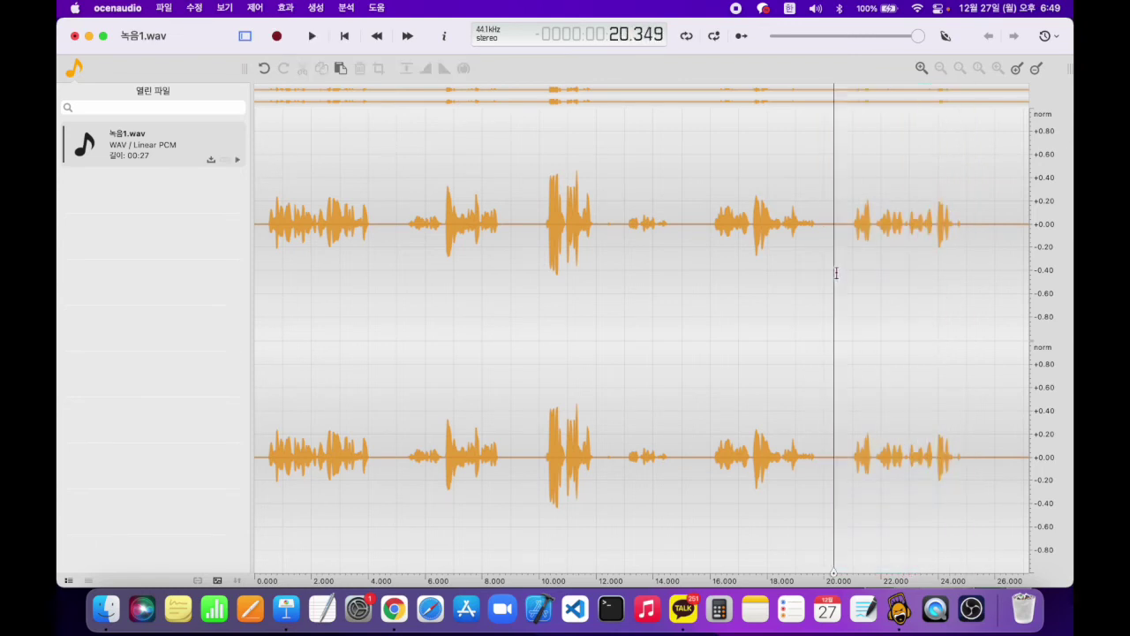
pyautogui.moveTo(836, 273); pyautogui.dragTo(976, 258)
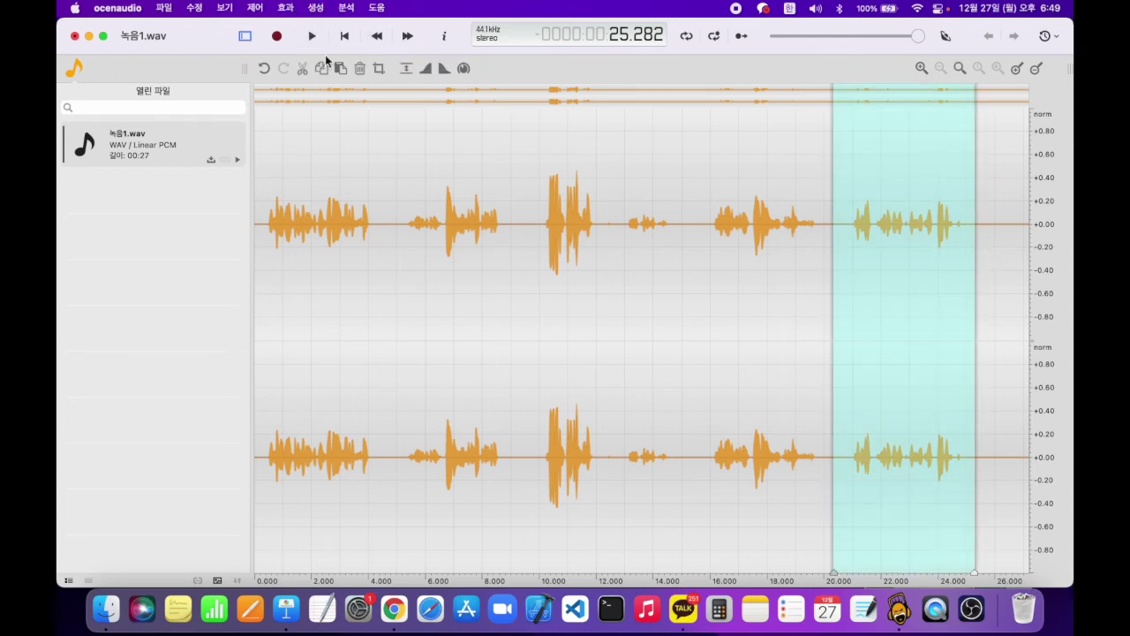
pyautogui.press('super+z')
pyautogui.press('super+z')
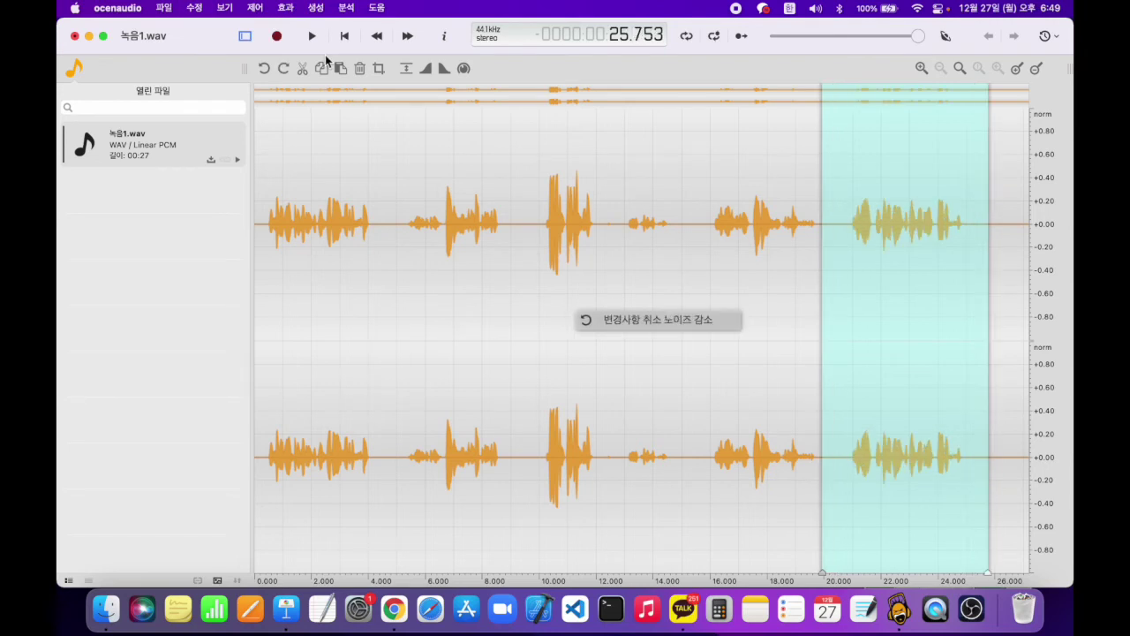
# Apply noise reduction (노이즈 줄이기) to the selected last speech section with the output set to 노이즈 지우기
pyautogui.click(286, 7)
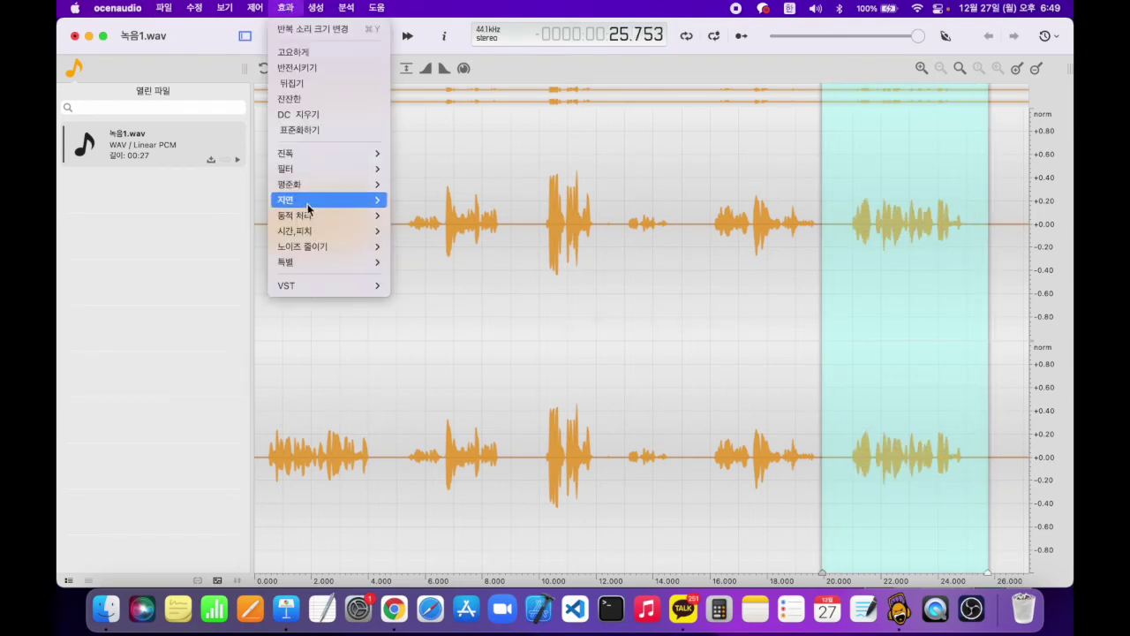
pyautogui.moveTo(305, 246)
pyautogui.click(477, 247)
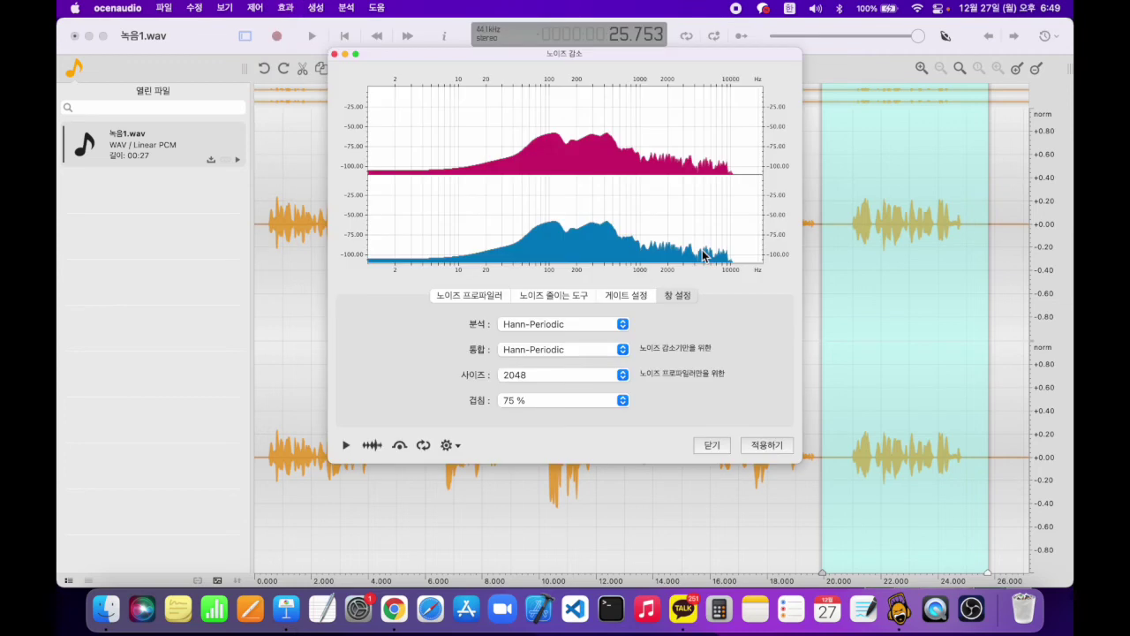
pyautogui.click(705, 349)
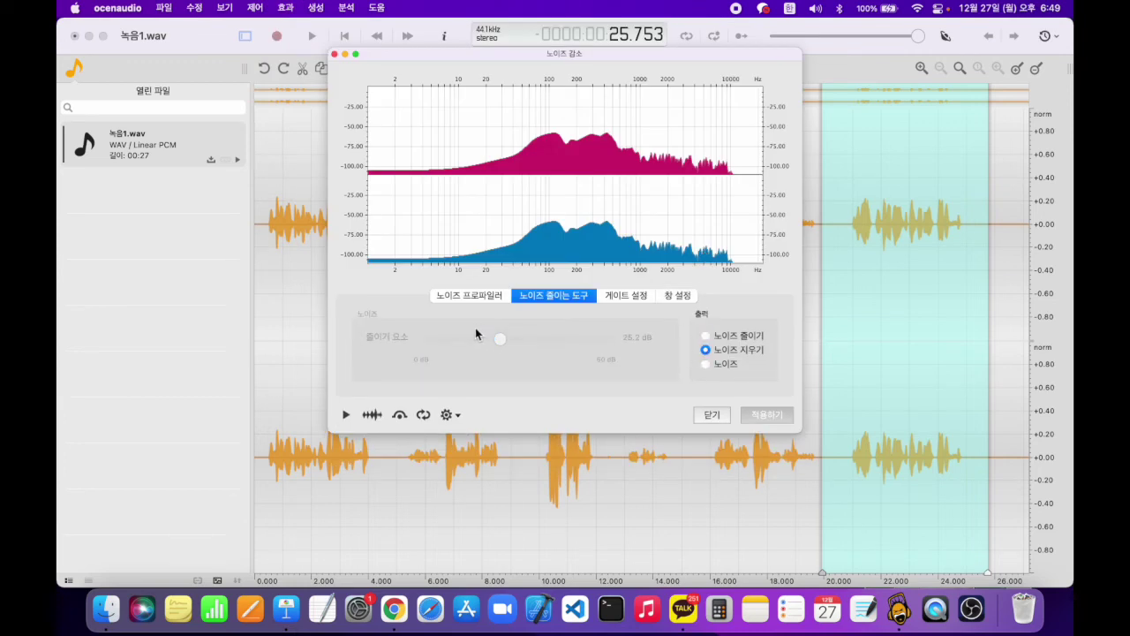
pyautogui.click(777, 412)
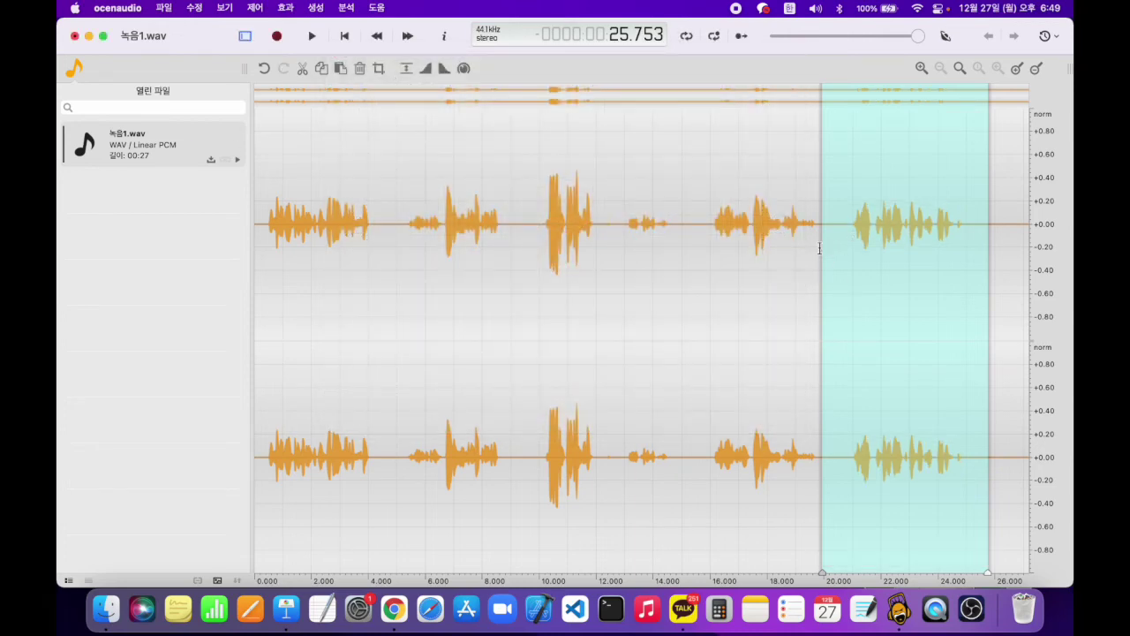
# Select the last speech section from about 20.5 to 25.1 s and play it back
pyautogui.moveTo(938, 152)
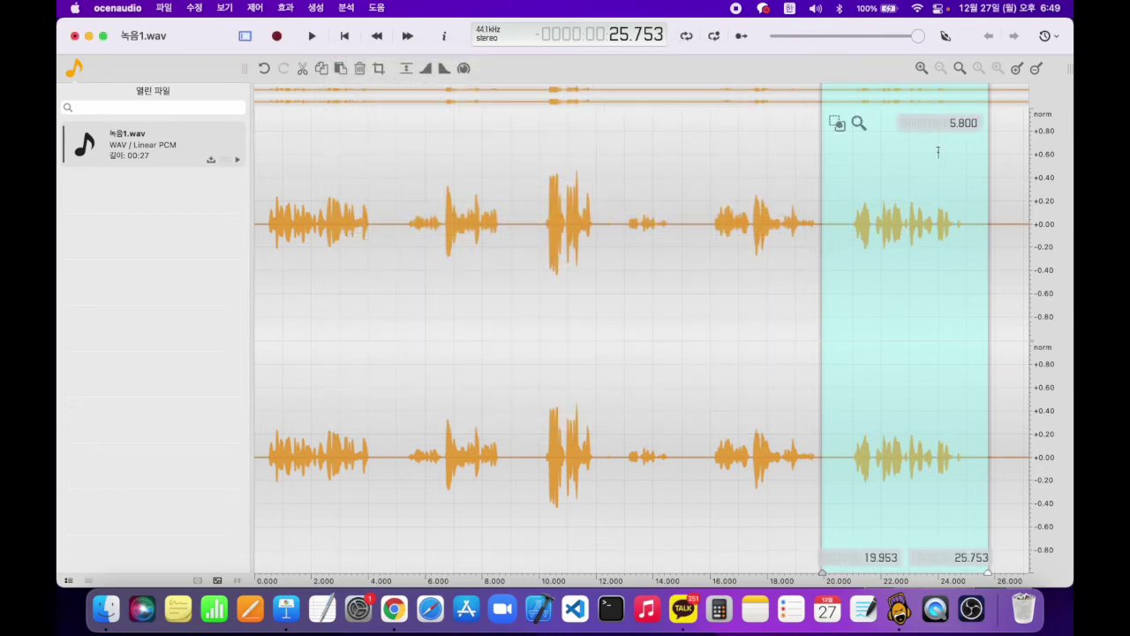
pyautogui.click(709, 222)
pyautogui.moveTo(841, 228); pyautogui.dragTo(968, 230)
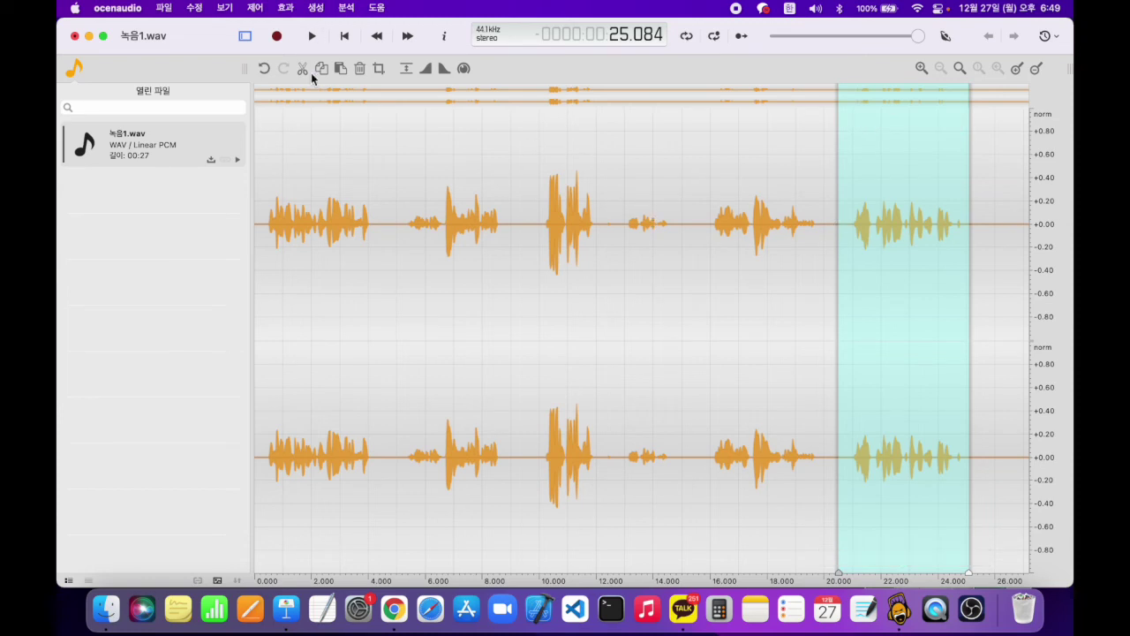
pyautogui.press('space')
# Reselect the last speech section and undo the 노이즈 지우기 noise reduction
pyautogui.click(843, 234)
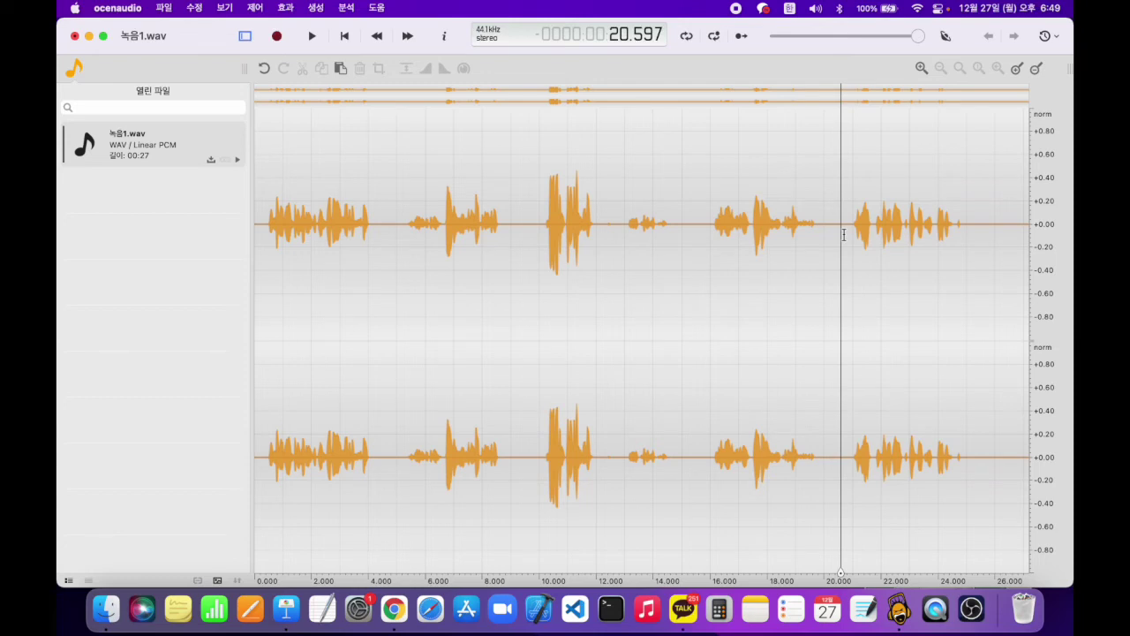
pyautogui.moveTo(843, 234); pyautogui.dragTo(962, 235)
pyautogui.moveTo(835, 226)
pyautogui.mouseDown()
pyautogui.moveTo(1029, 237)
pyautogui.moveTo(838, 242)
pyautogui.mouseUp()
pyautogui.click(981, 248)
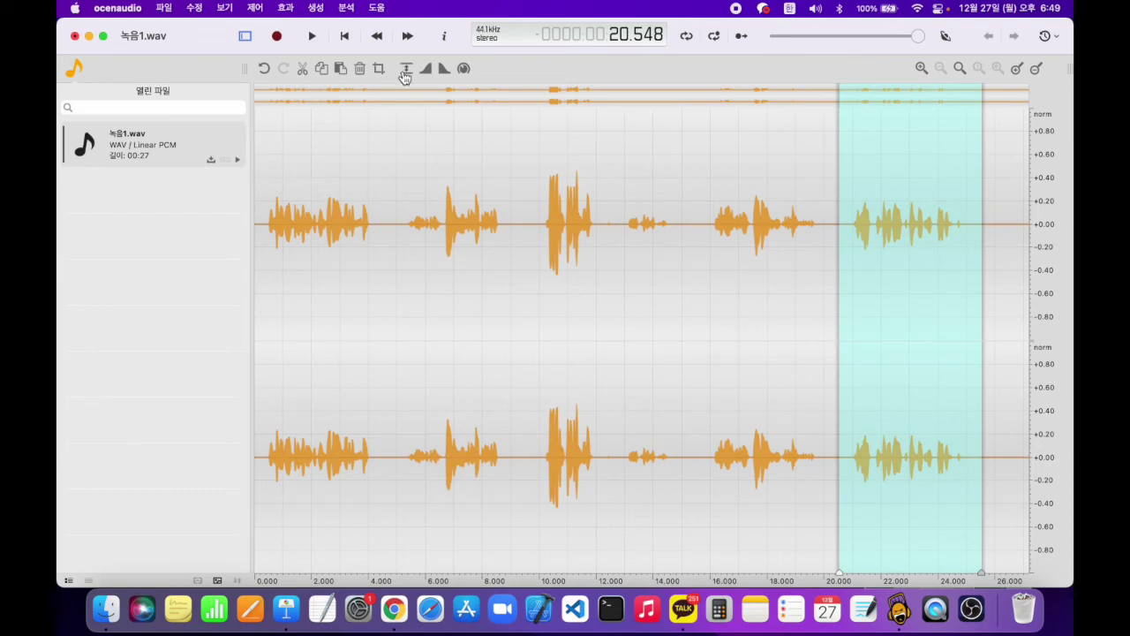
pyautogui.press('super+z')
# Apply the dynamics noise gate (잡음 제거) with its existing settings to the selected last speech section
pyautogui.click(286, 8)
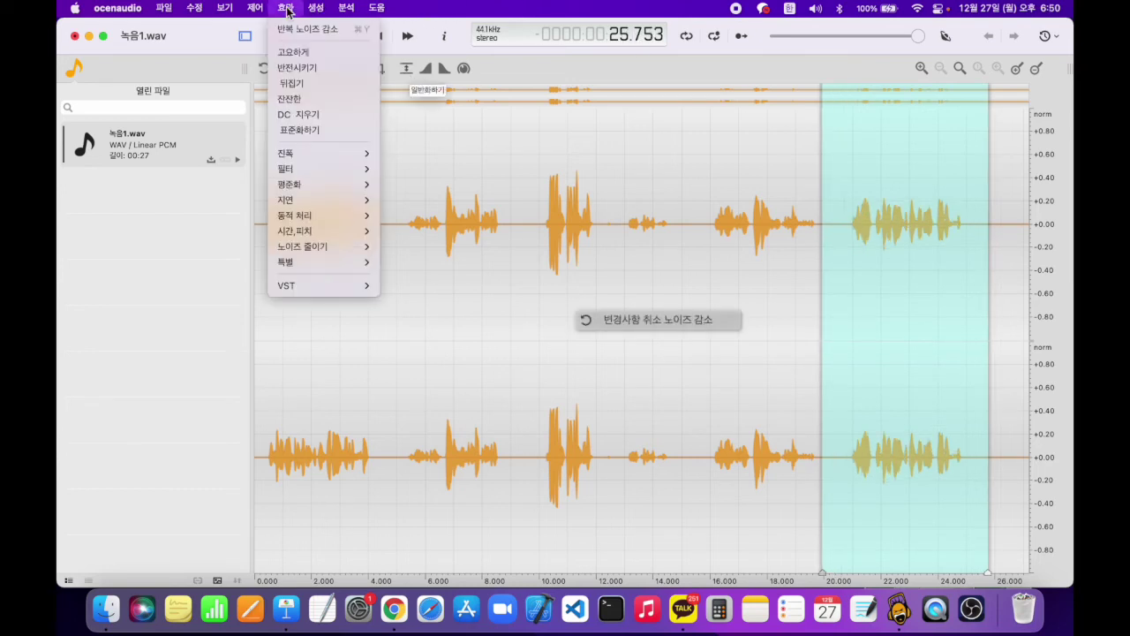
pyautogui.moveTo(327, 216)
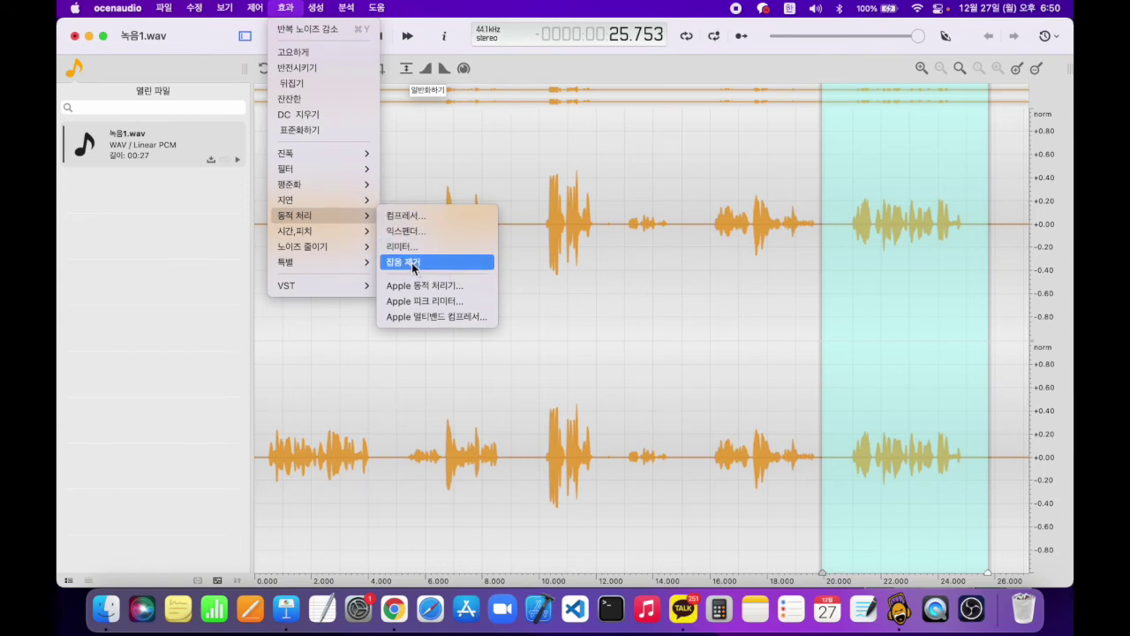
pyautogui.moveTo(370, 224)
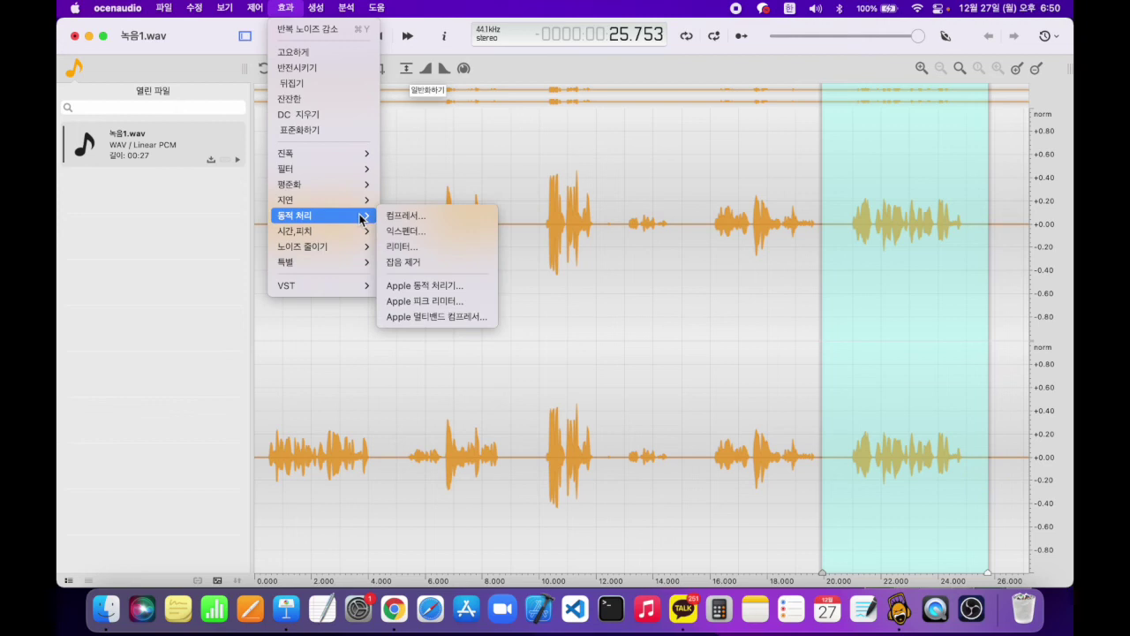
pyautogui.click(406, 263)
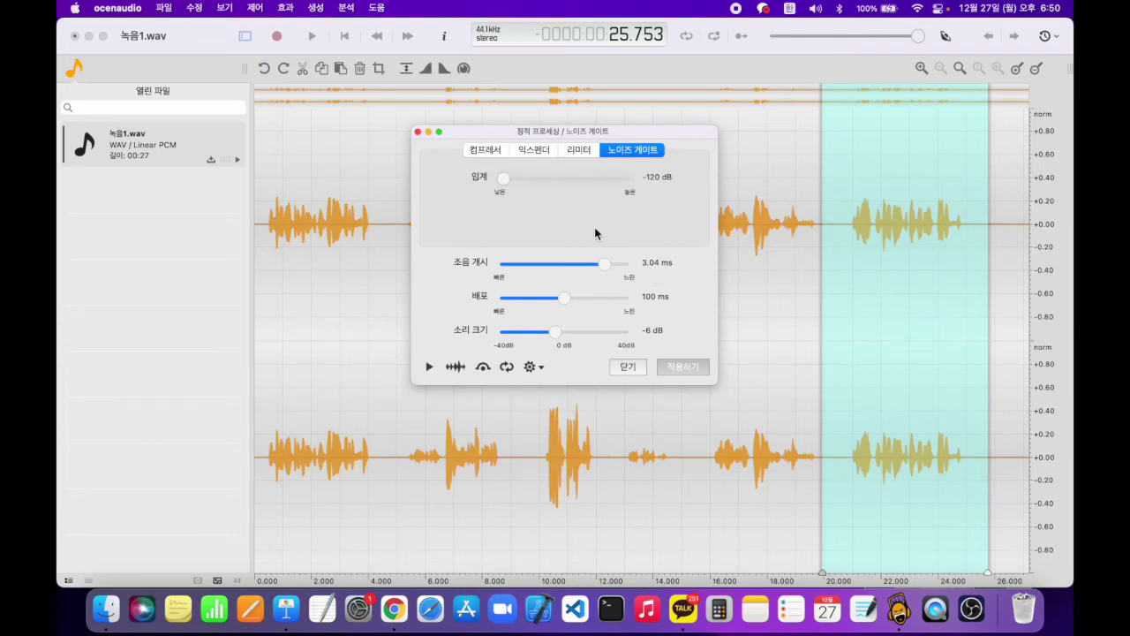
pyautogui.click(678, 367)
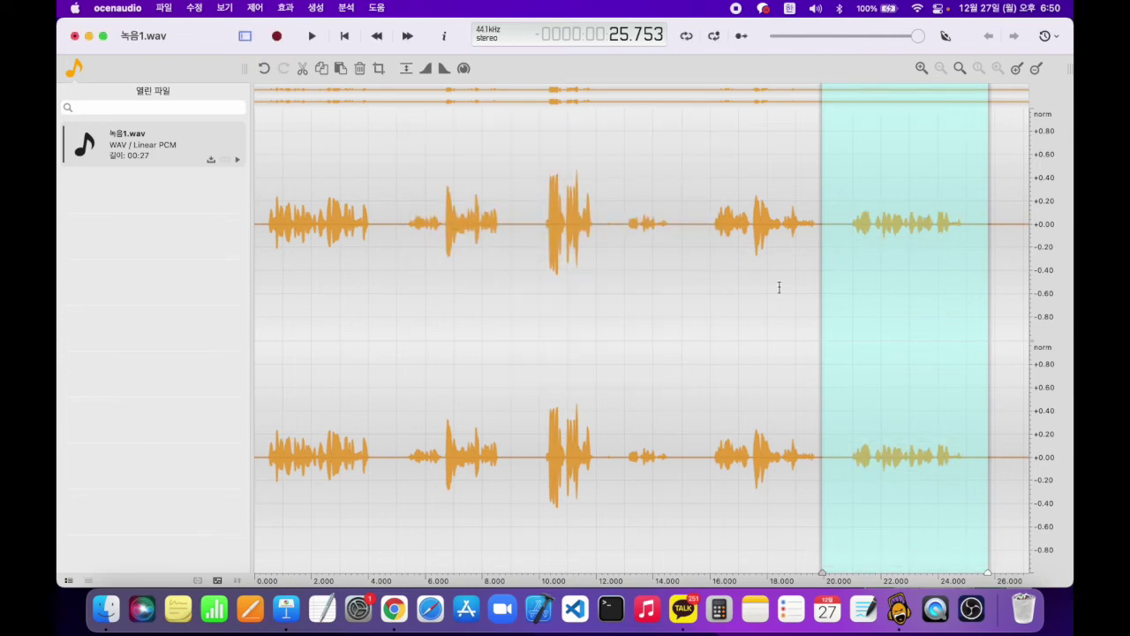
# Select the last speech section from about 20.3 to 25.4 s and play back the noise-gated audio
pyautogui.click(820, 280)
pyautogui.moveTo(837, 267); pyautogui.dragTo(975, 255)
pyautogui.click(835, 271)
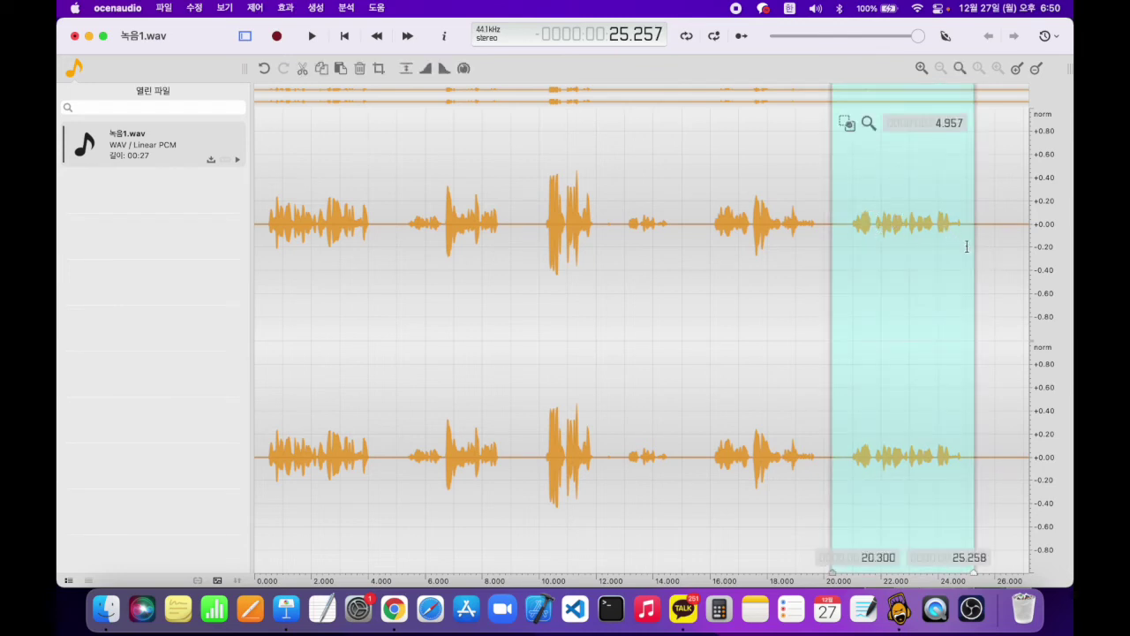
pyautogui.moveTo(977, 237); pyautogui.dragTo(831, 231)
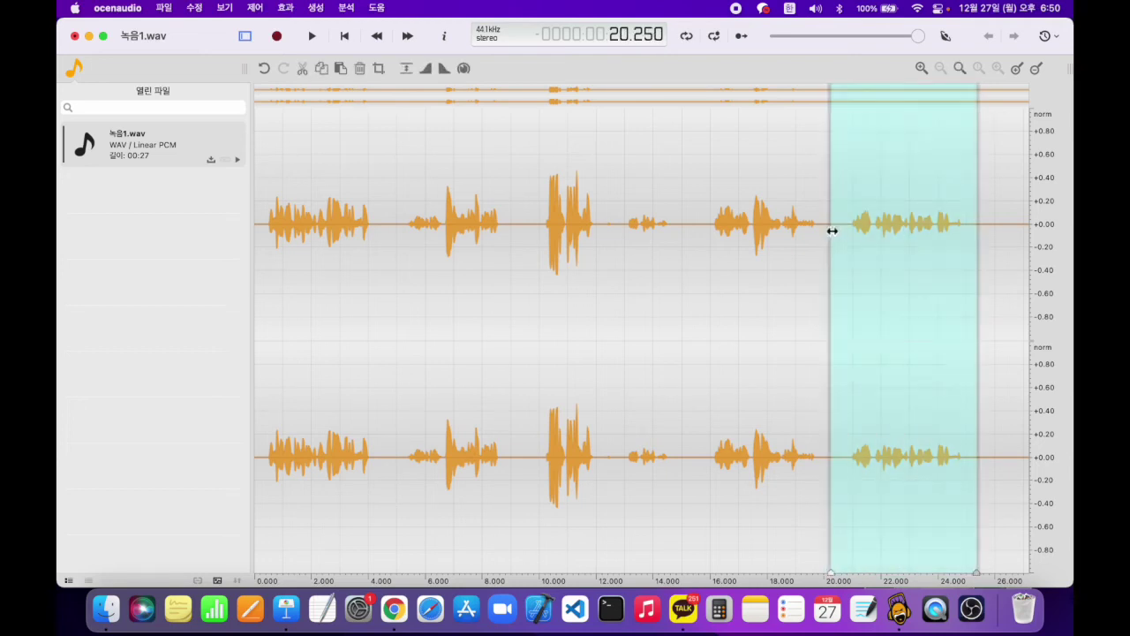
pyautogui.click(312, 36)
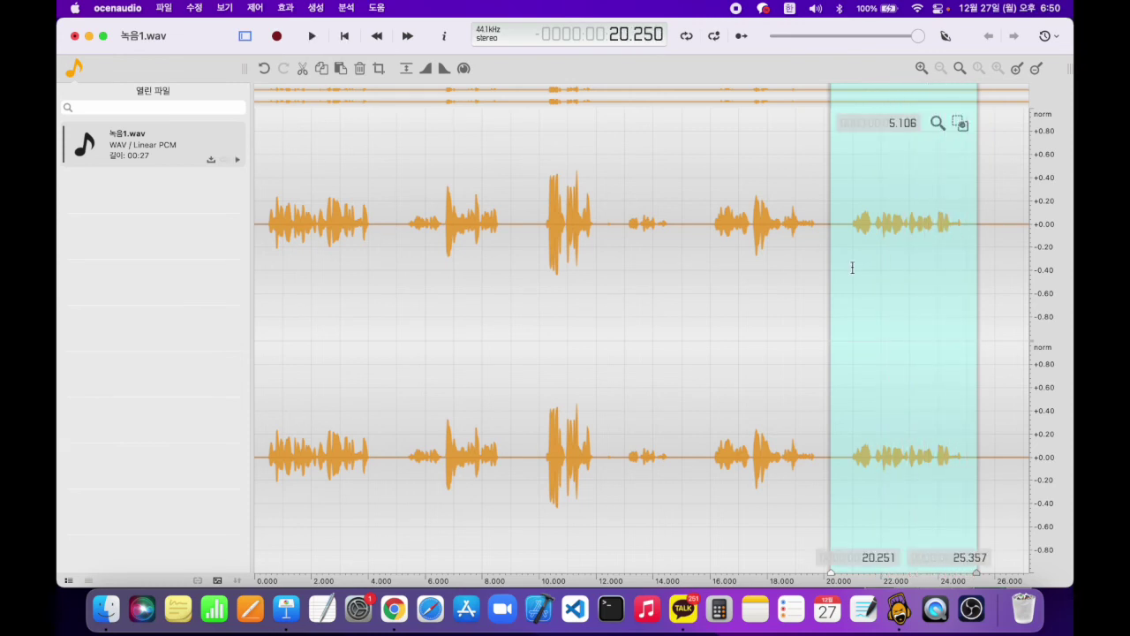
pyautogui.click(832, 223)
pyautogui.moveTo(832, 225); pyautogui.dragTo(971, 218)
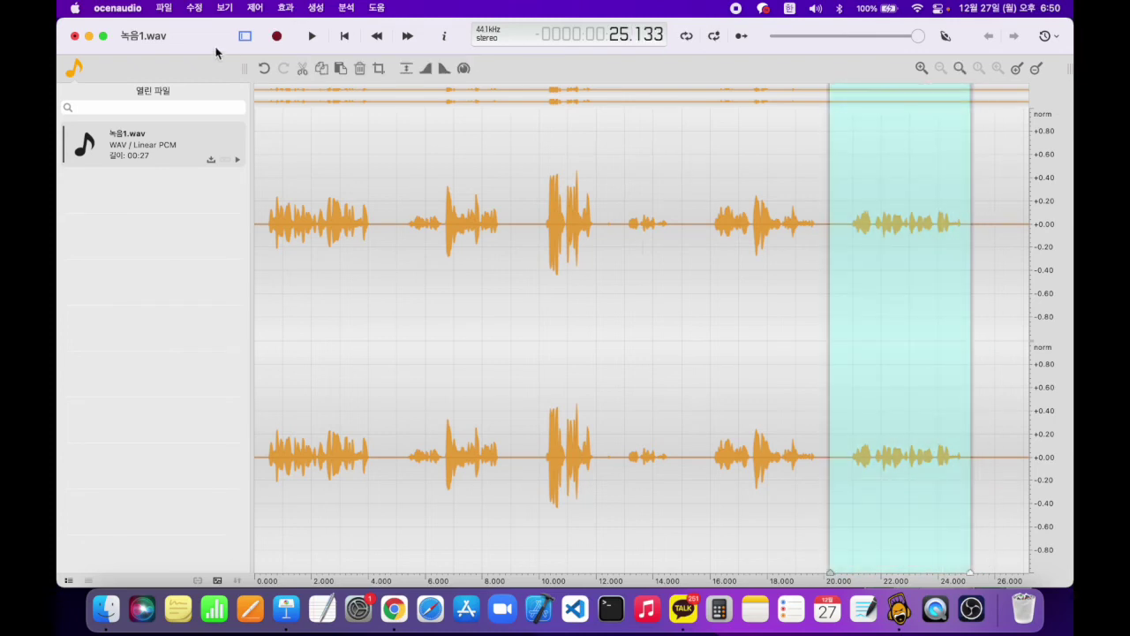
pyautogui.click(825, 190)
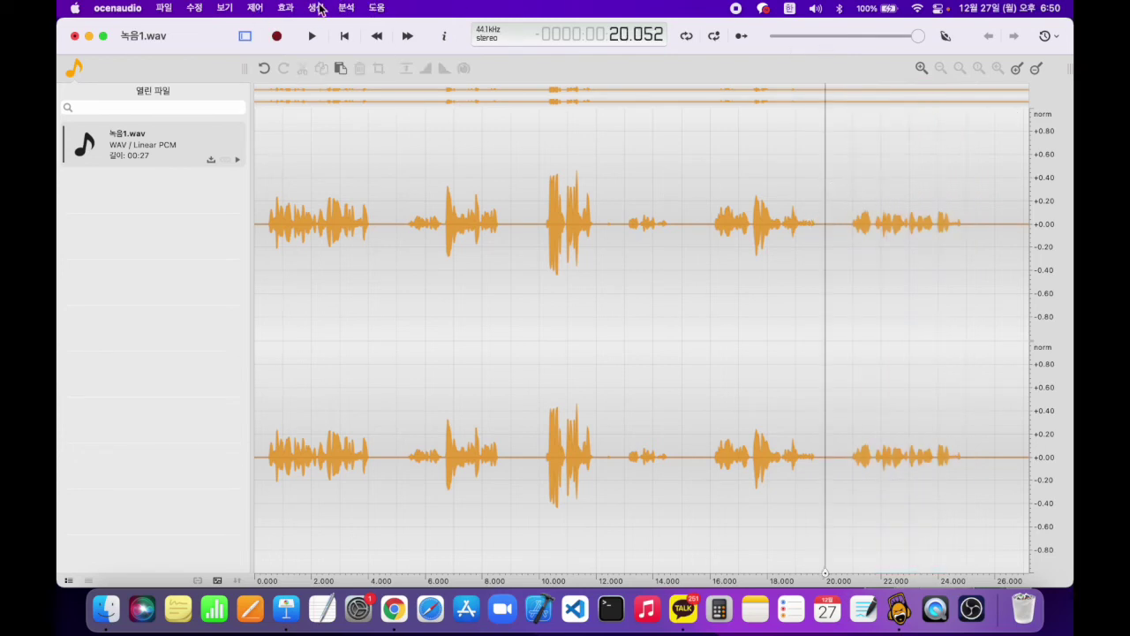
pyautogui.moveTo(1010, 227); pyautogui.dragTo(855, 253)
pyautogui.click(807, 270)
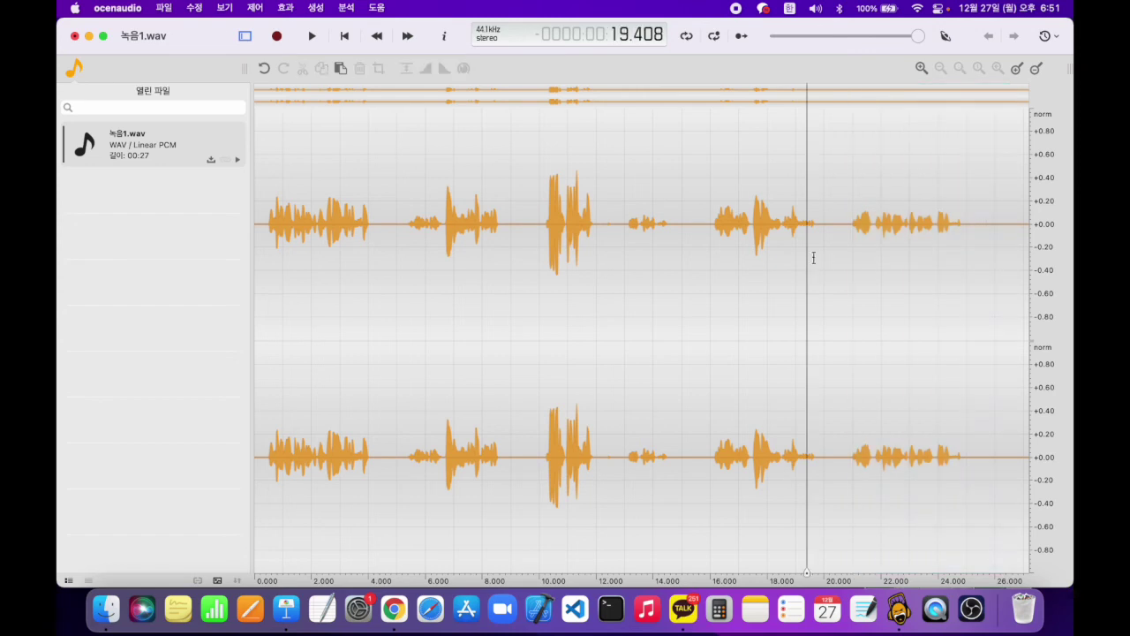
pyautogui.moveTo(285, 226); pyautogui.dragTo(957, 215)
pyautogui.moveTo(677, 224); pyautogui.dragTo(711, 223)
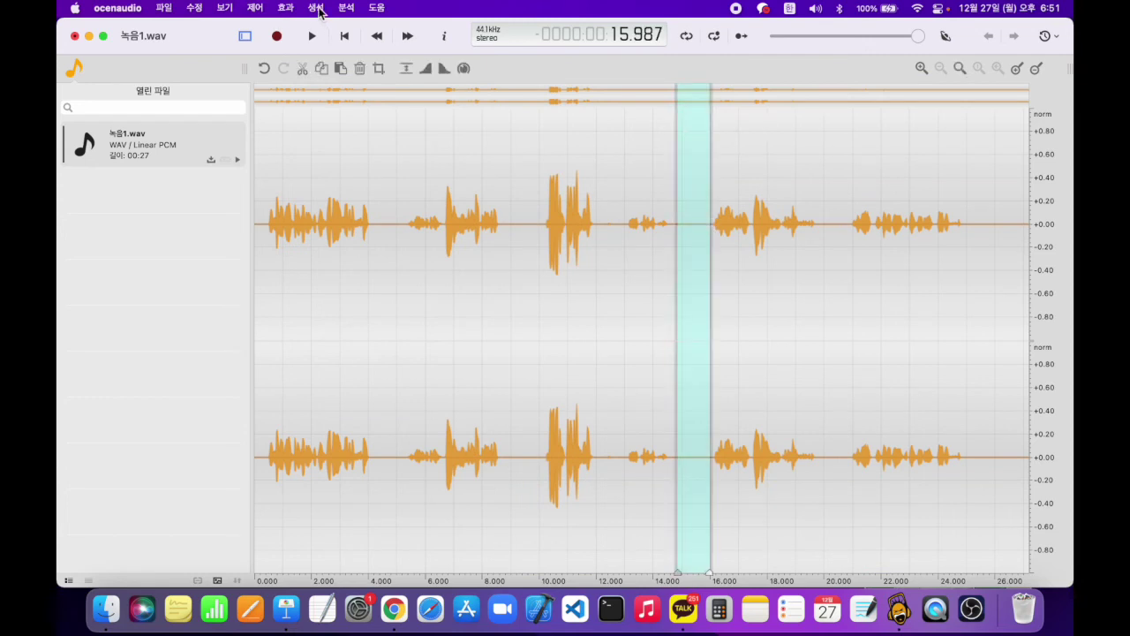
pyautogui.click(317, 9)
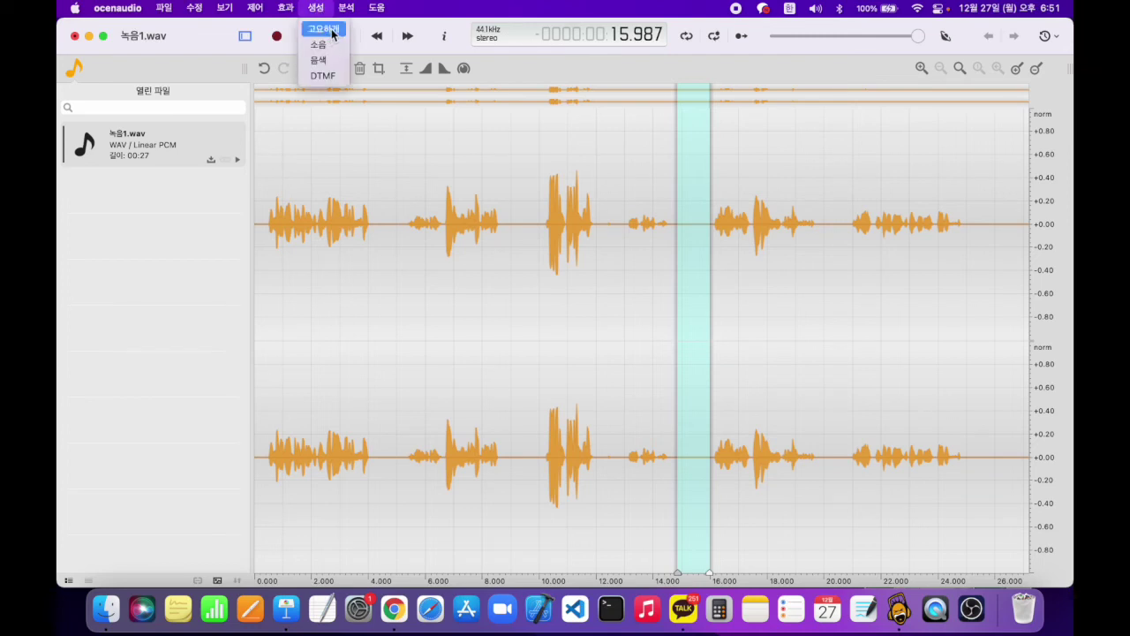
pyautogui.click(834, 223)
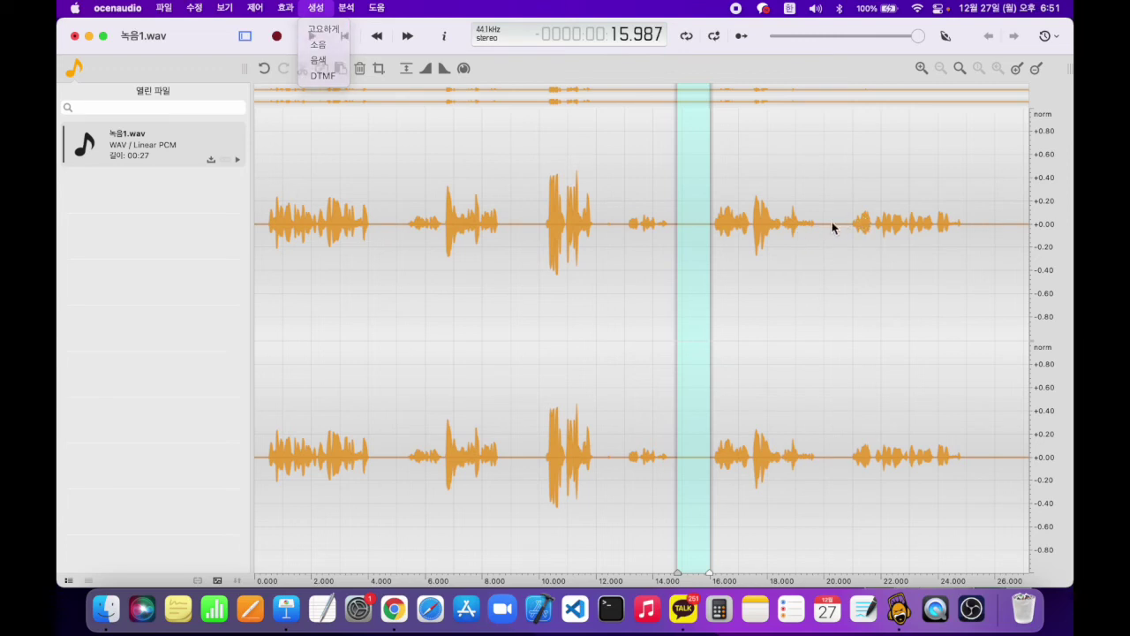
pyautogui.click(839, 224)
# Select the silent gap from about 14.8 to 16.0 s and generate 2.2 s of white (흰색), uniform (유니폼) noise at -40 dB
pyautogui.moveTo(675, 227); pyautogui.dragTo(711, 227)
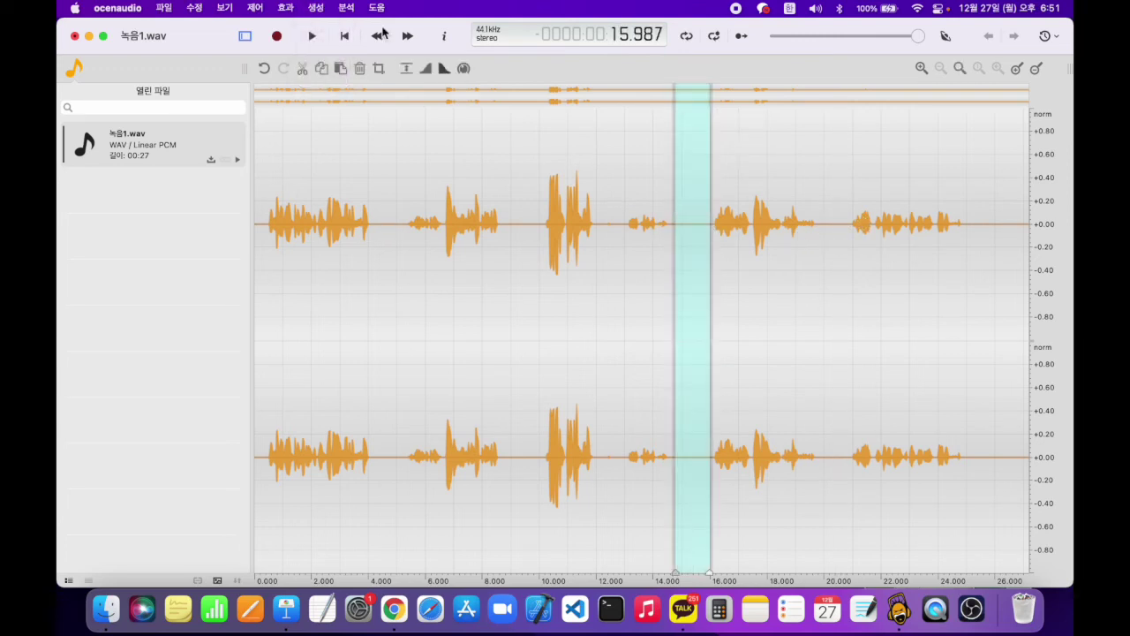
pyautogui.click(315, 7)
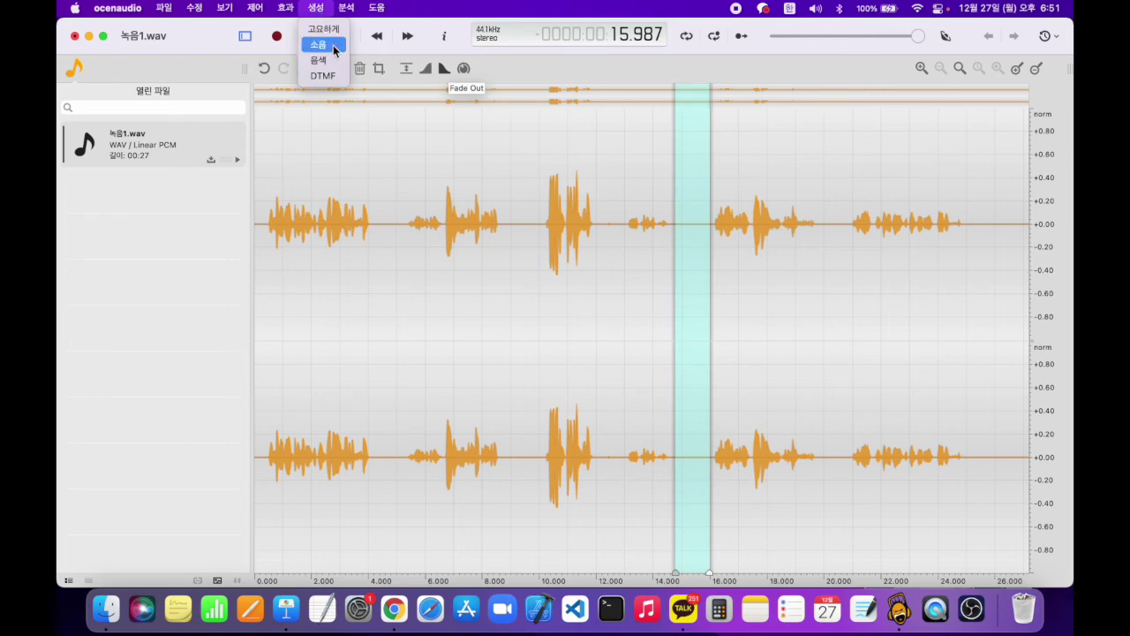
pyautogui.click(334, 51)
pyautogui.click(586, 203)
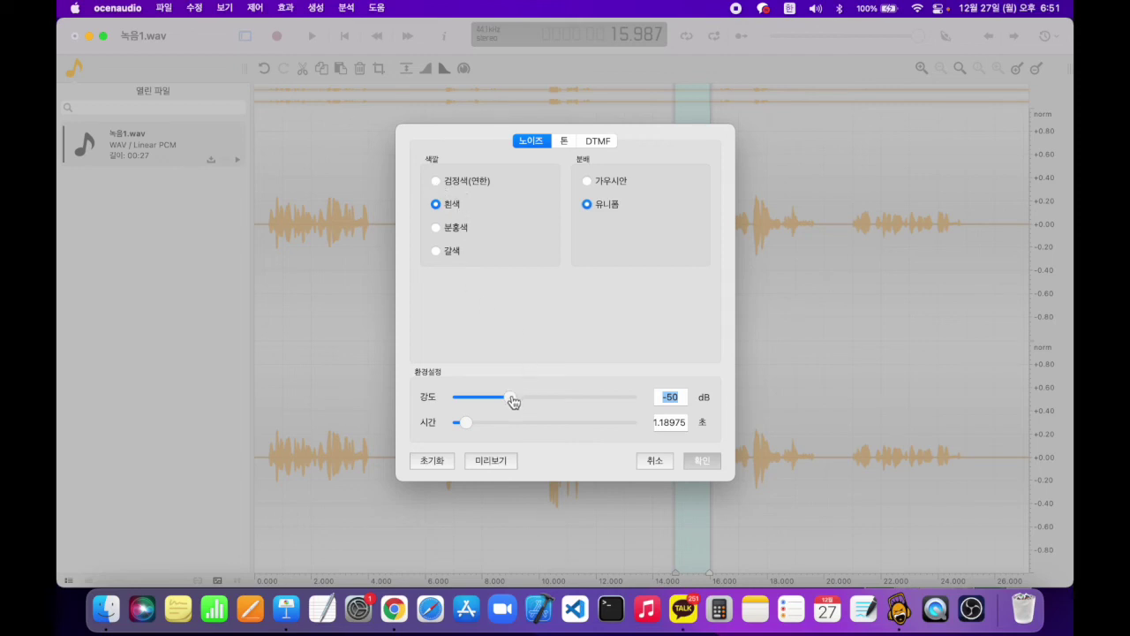
pyautogui.moveTo(513, 402); pyautogui.dragTo(537, 399)
pyautogui.moveTo(470, 429); pyautogui.dragTo(480, 428)
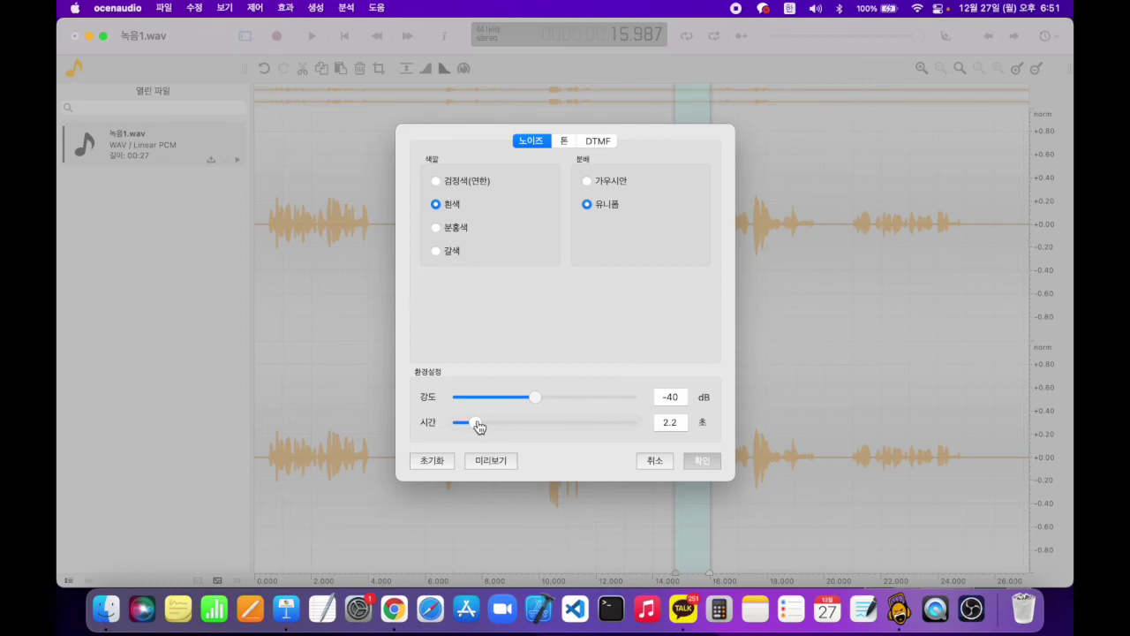
pyautogui.click(699, 461)
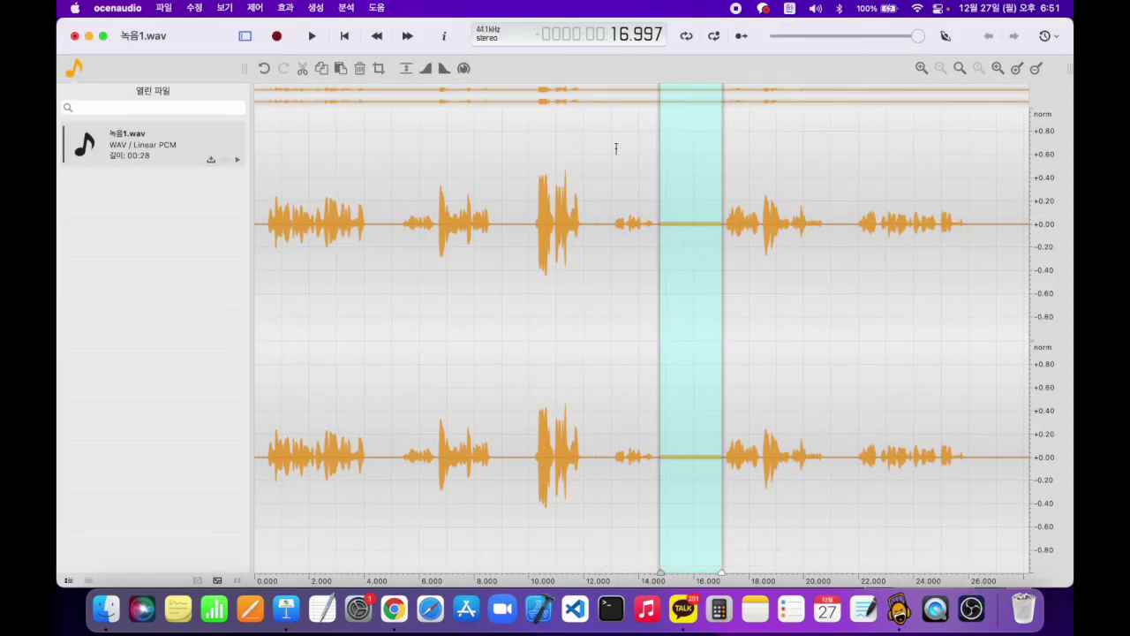
# Play back the generated white noise section and place the cursor at about 11.6 s
pyautogui.press('space')
pyautogui.press('space')
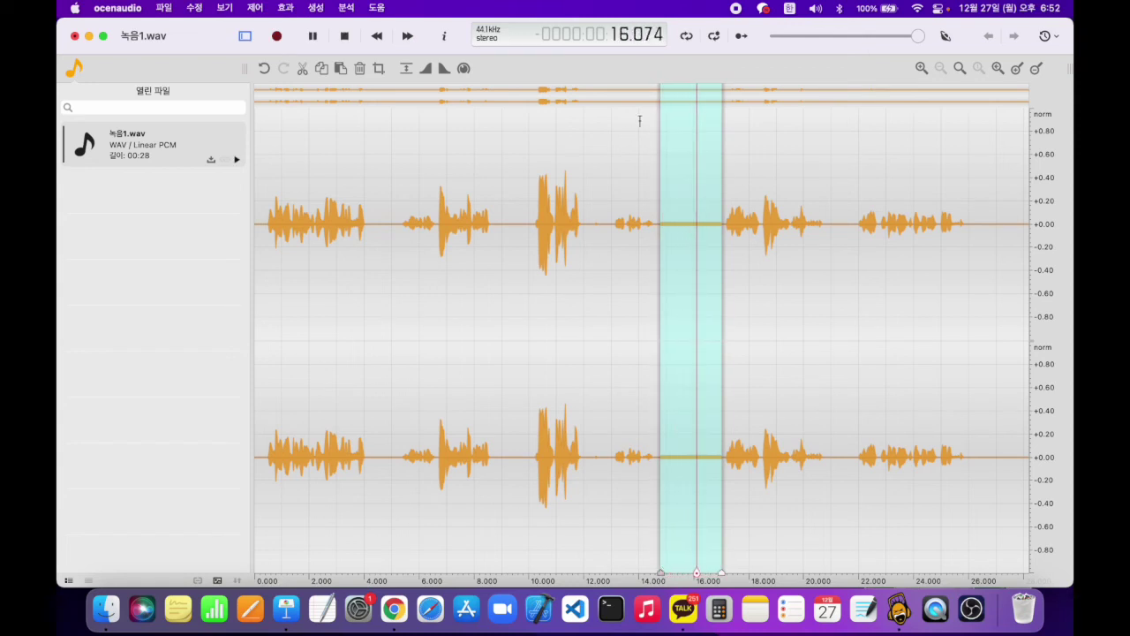
pyautogui.click(574, 221)
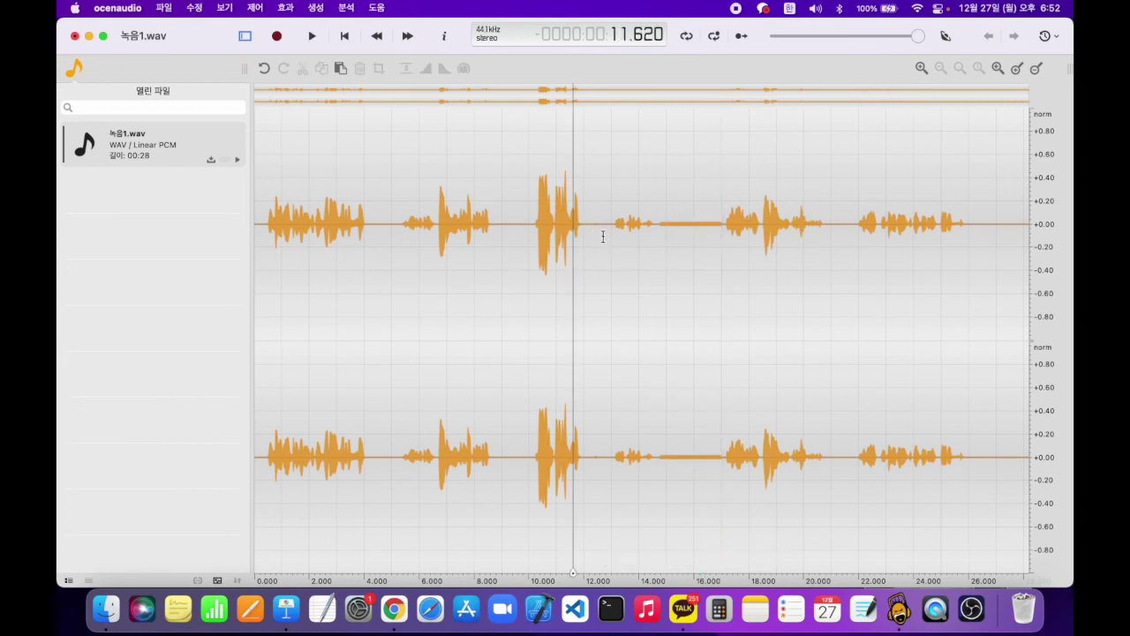
# Select the gap from about 8.6 to 10.2 s and generate black (검정색) noise there with the proposed duration
pyautogui.click(492, 228)
pyautogui.moveTo(495, 228); pyautogui.dragTo(536, 221)
pyautogui.click(283, 8)
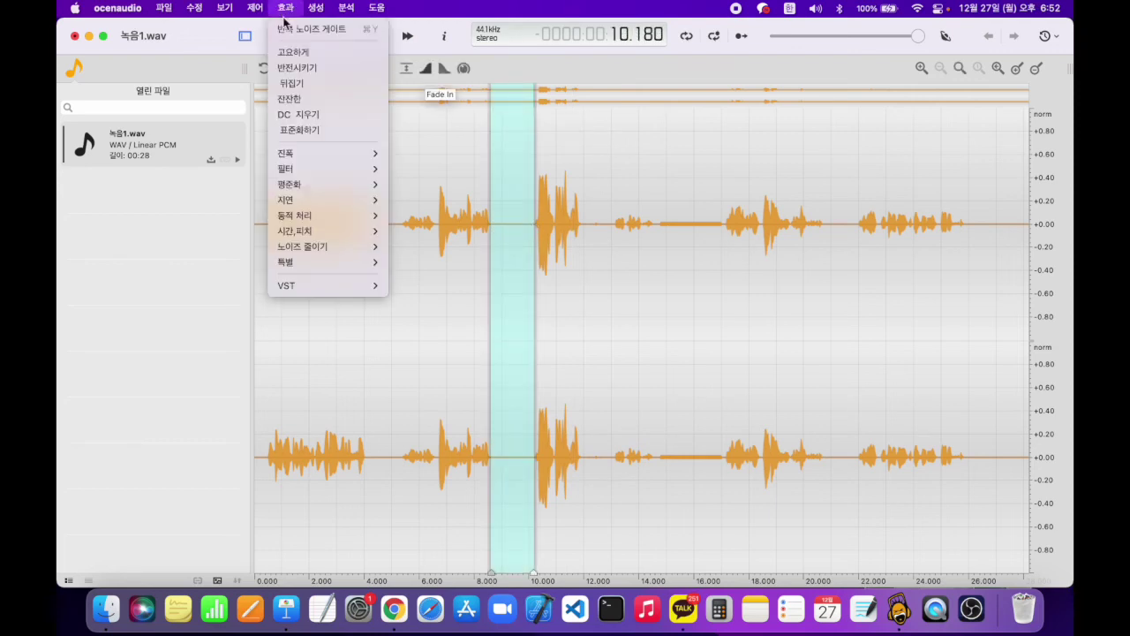
pyautogui.moveTo(315, 8)
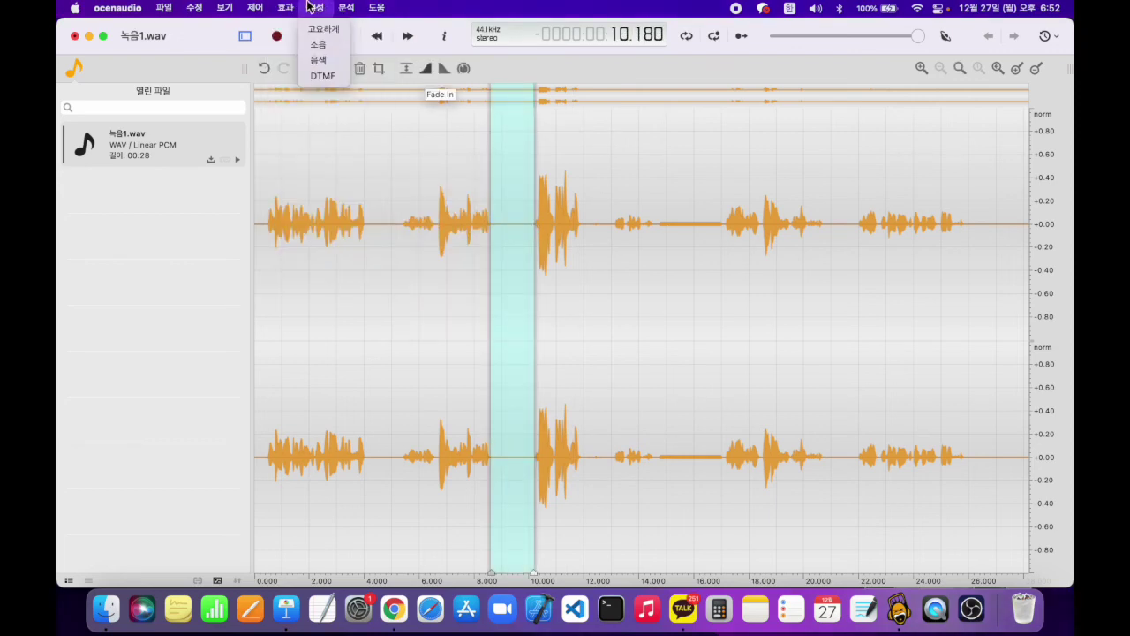
pyautogui.click(325, 53)
pyautogui.click(436, 181)
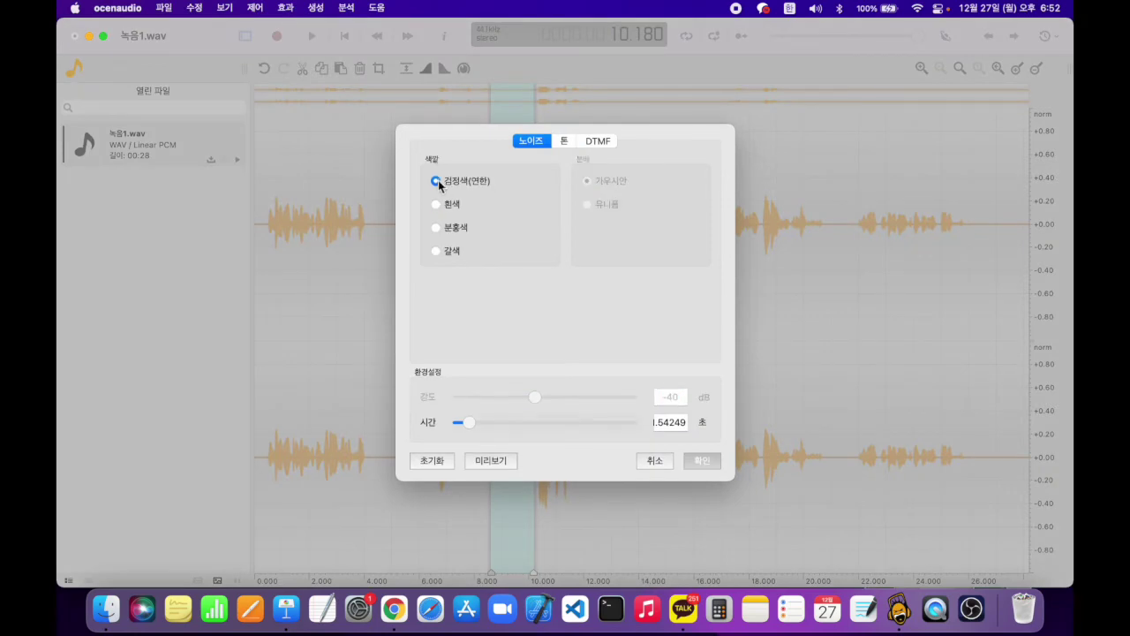
pyautogui.click(700, 460)
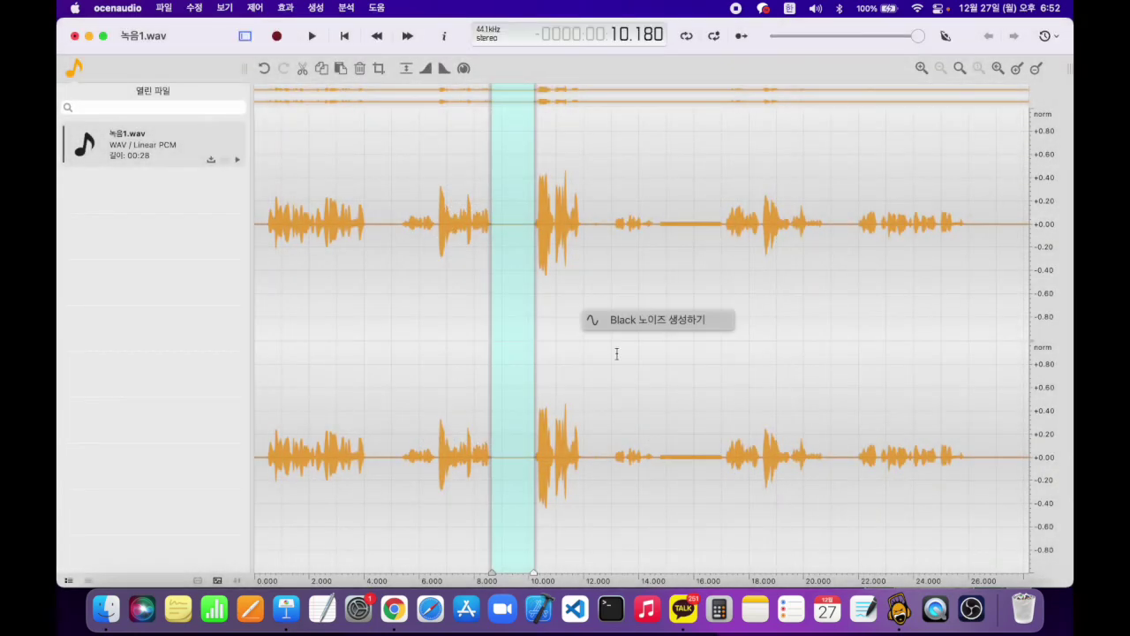
# Play back the black noise section, select the white noise section, and reselect and replay the gap from about 8.8 to 10.1 s
pyautogui.press('space')
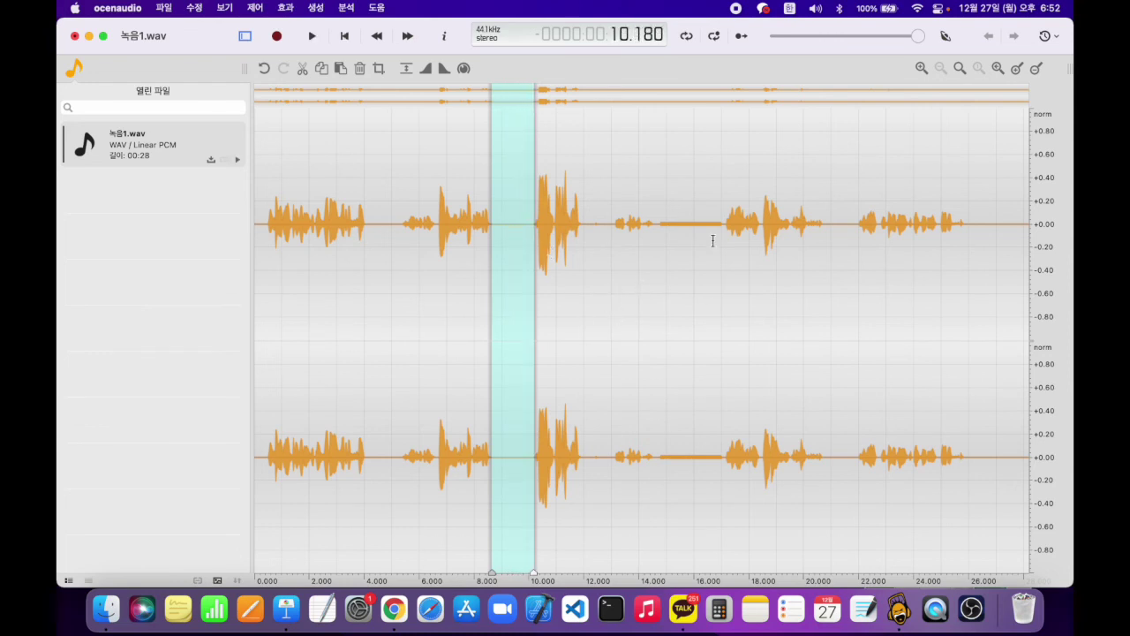
pyautogui.click(655, 234)
pyautogui.moveTo(654, 230); pyautogui.dragTo(723, 227)
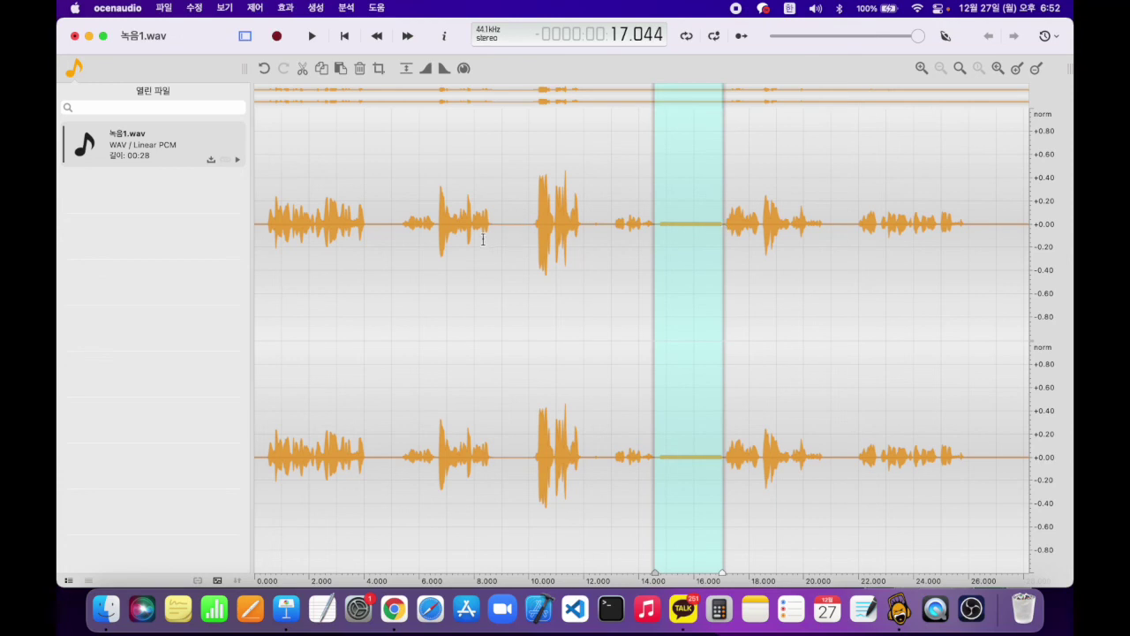
pyautogui.moveTo(496, 227); pyautogui.dragTo(530, 227)
pyautogui.press('space')
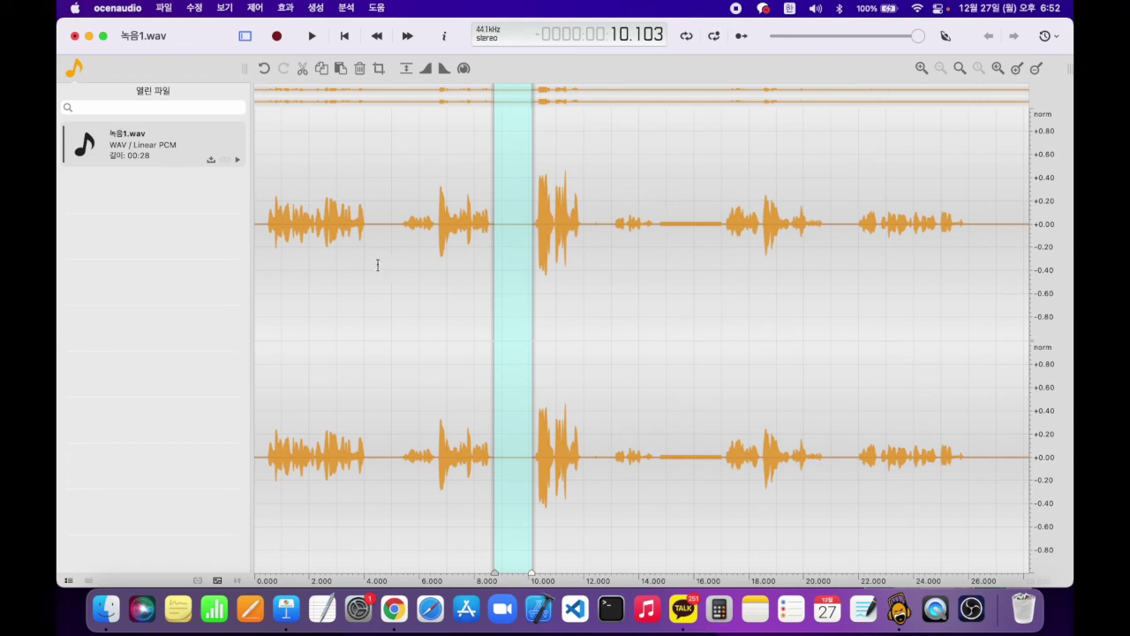
# Select the gap from about 4.2 to 5.4 s and generate a 400 Hz sine (사인) tone lasting 1.2083 s
pyautogui.moveTo(372, 211); pyautogui.dragTo(402, 213)
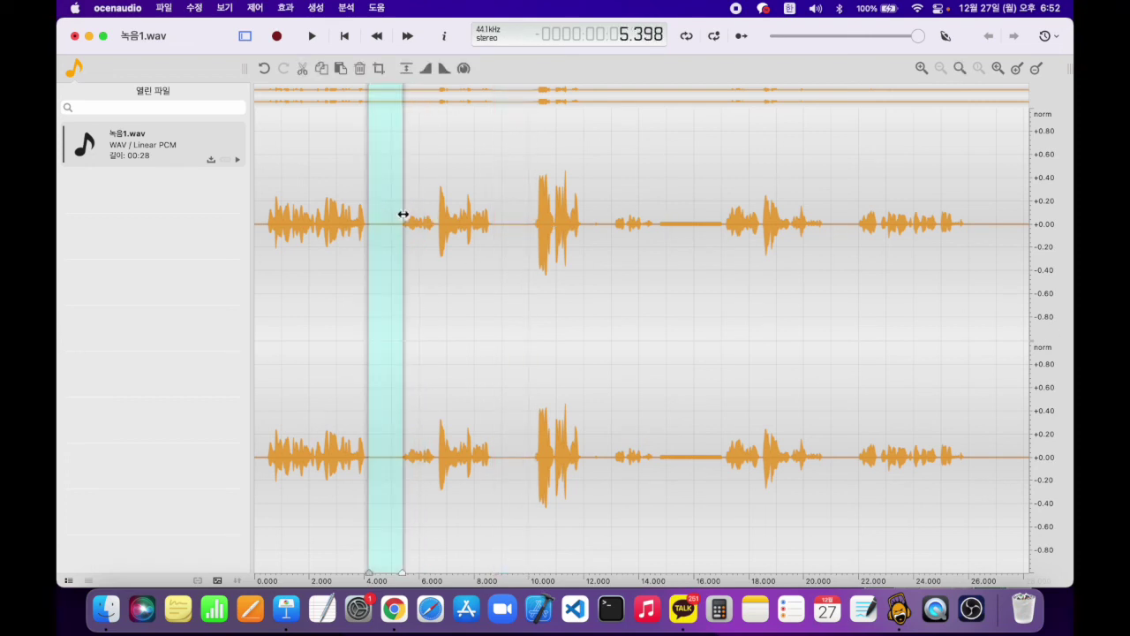
pyautogui.click(316, 8)
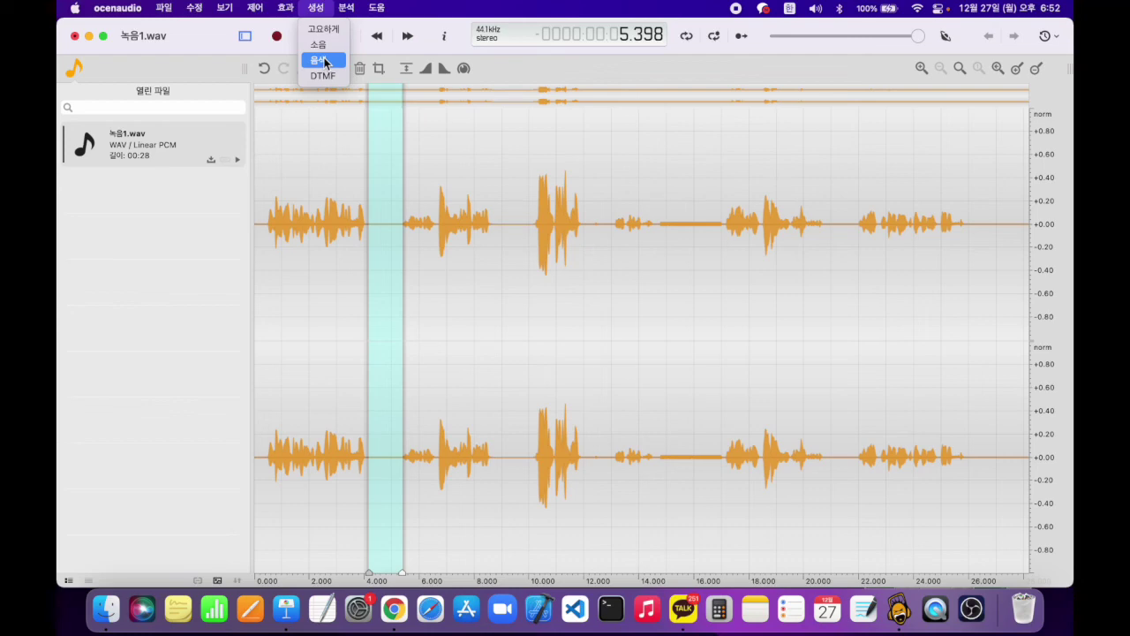
pyautogui.click(318, 60)
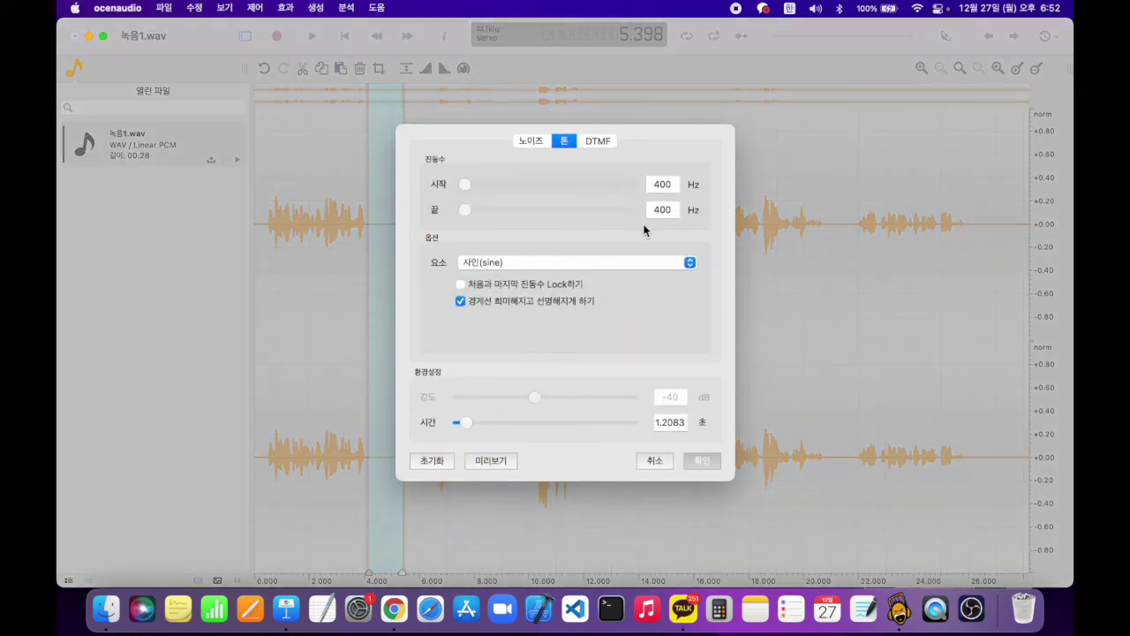
pyautogui.click(517, 262)
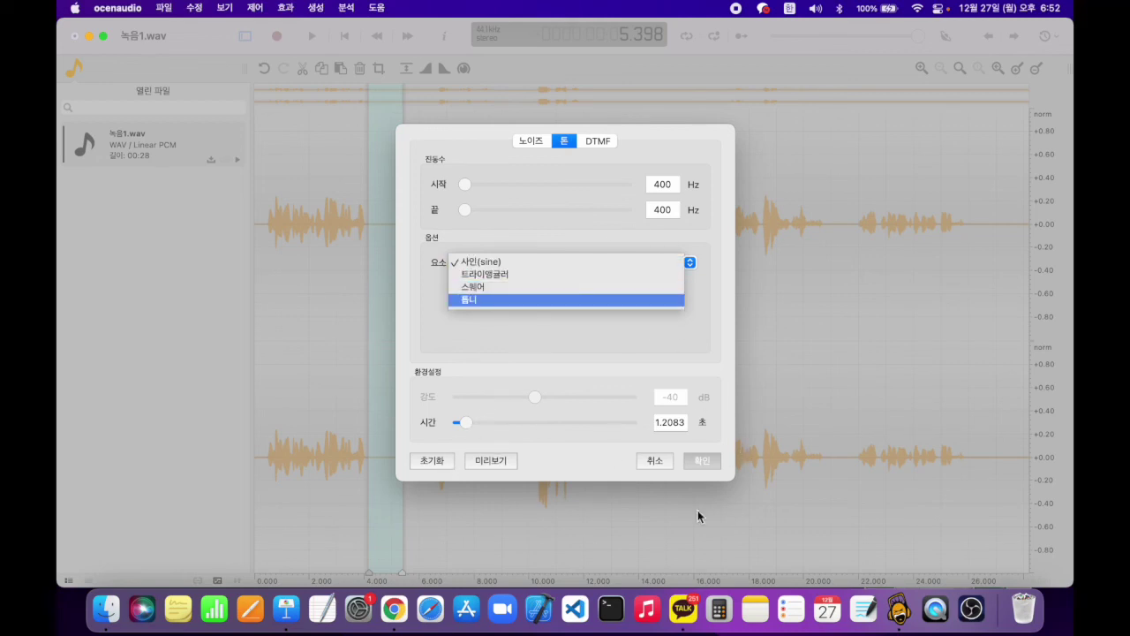
pyautogui.click(692, 456)
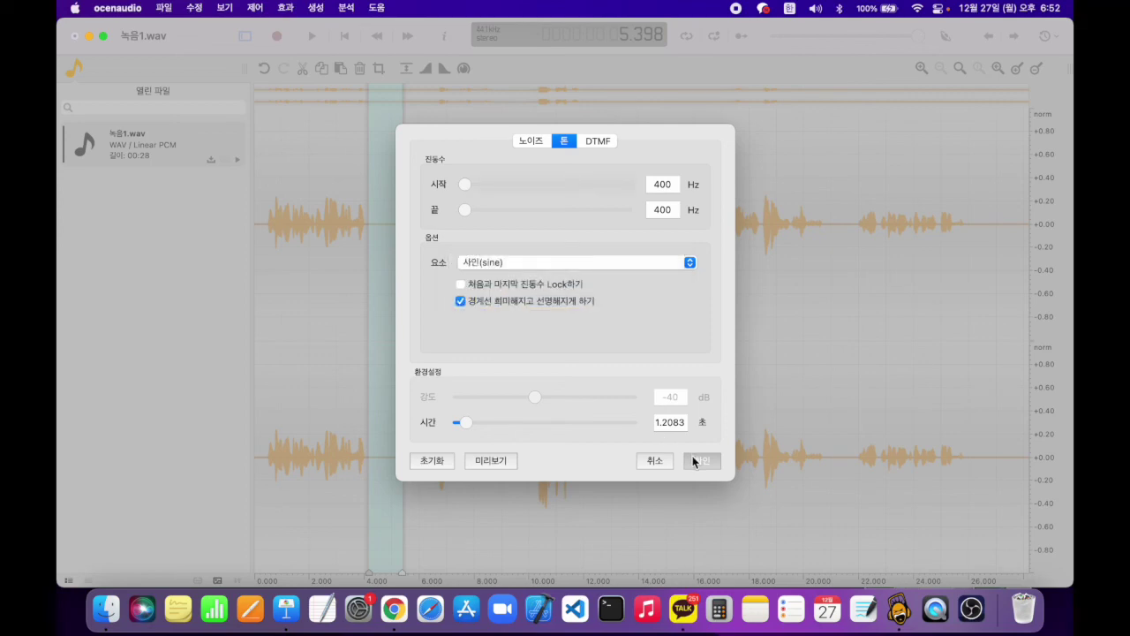
pyautogui.click(692, 456)
# Play back the generated sine tone repeatedly with the system volume raised to maximum
pyautogui.press('space')
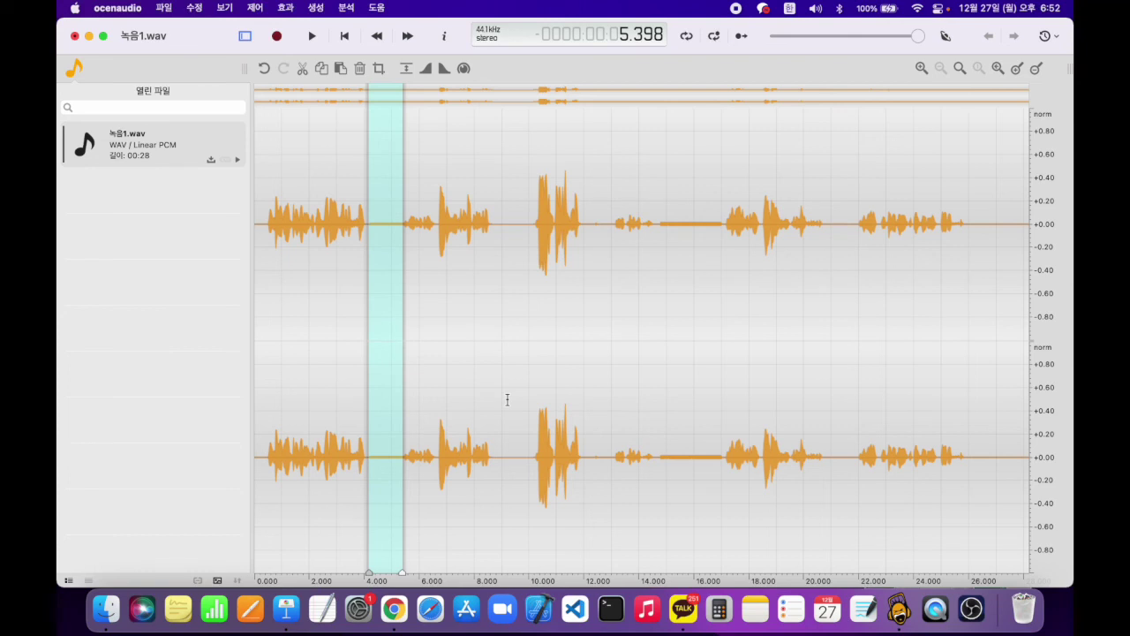
pyautogui.press('XF86AudioRaiseVolume')
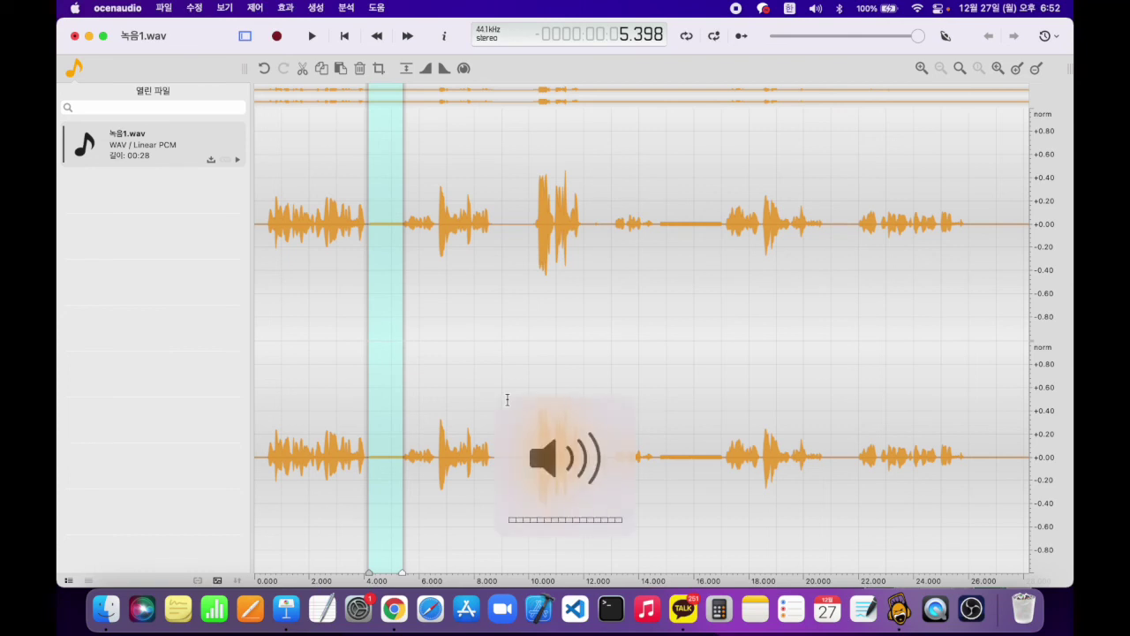
pyautogui.press('space')
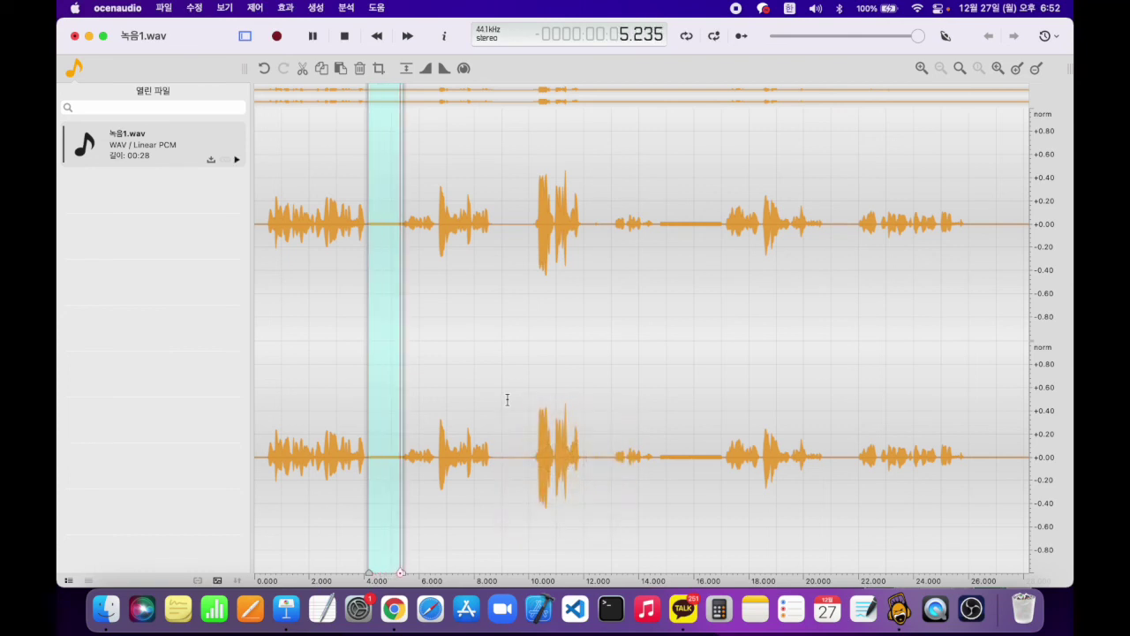
pyautogui.press('space')
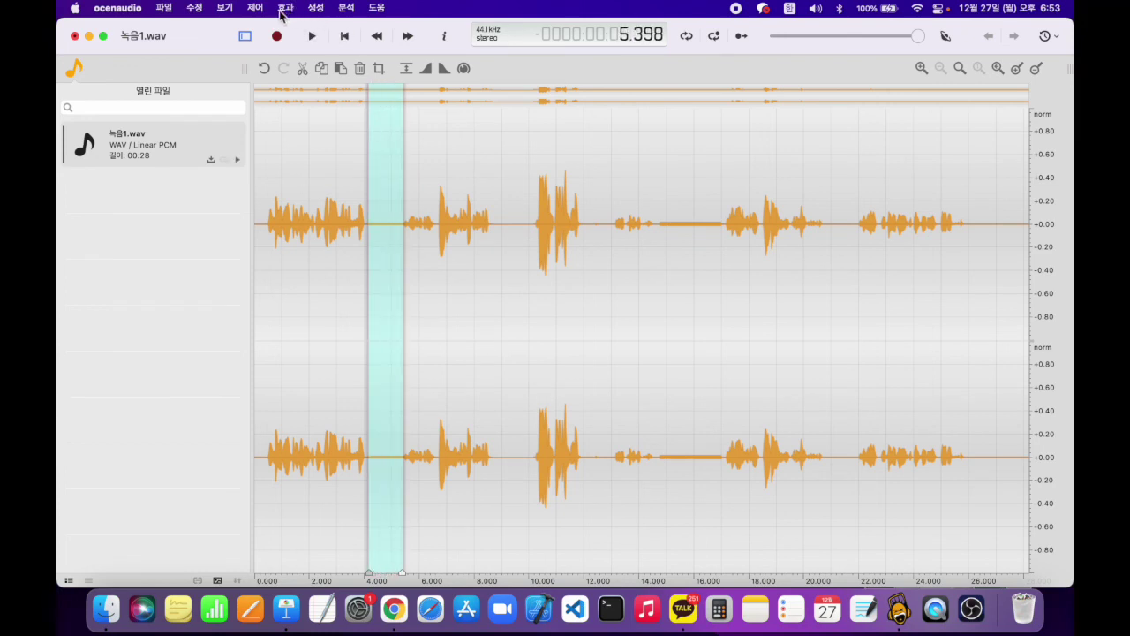
# Reselect the tone section from about 4.2 to 5.4 s and generate a 400 Hz triangular (트라이앵귤러) tone over it
pyautogui.click(317, 8)
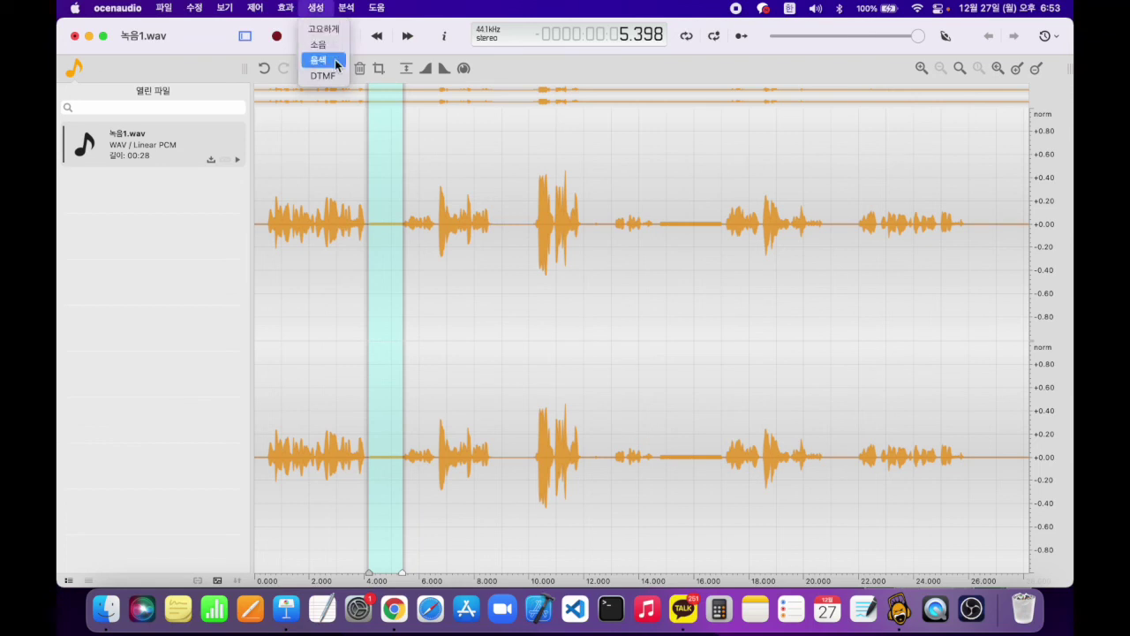
pyautogui.click(371, 221)
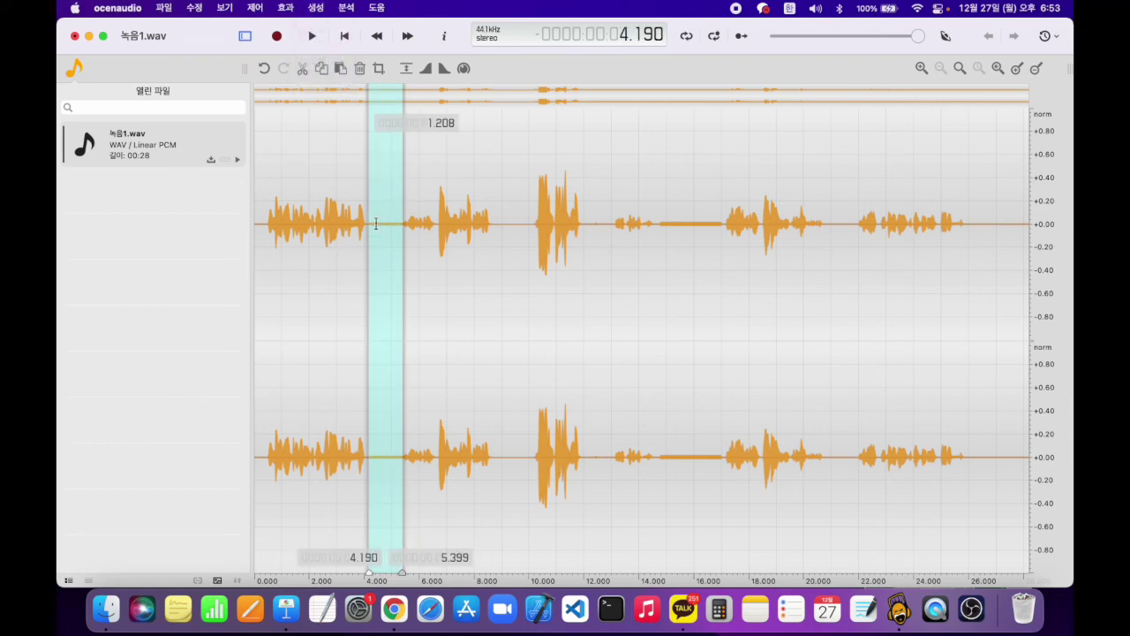
pyautogui.moveTo(406, 232); pyautogui.dragTo(401, 229)
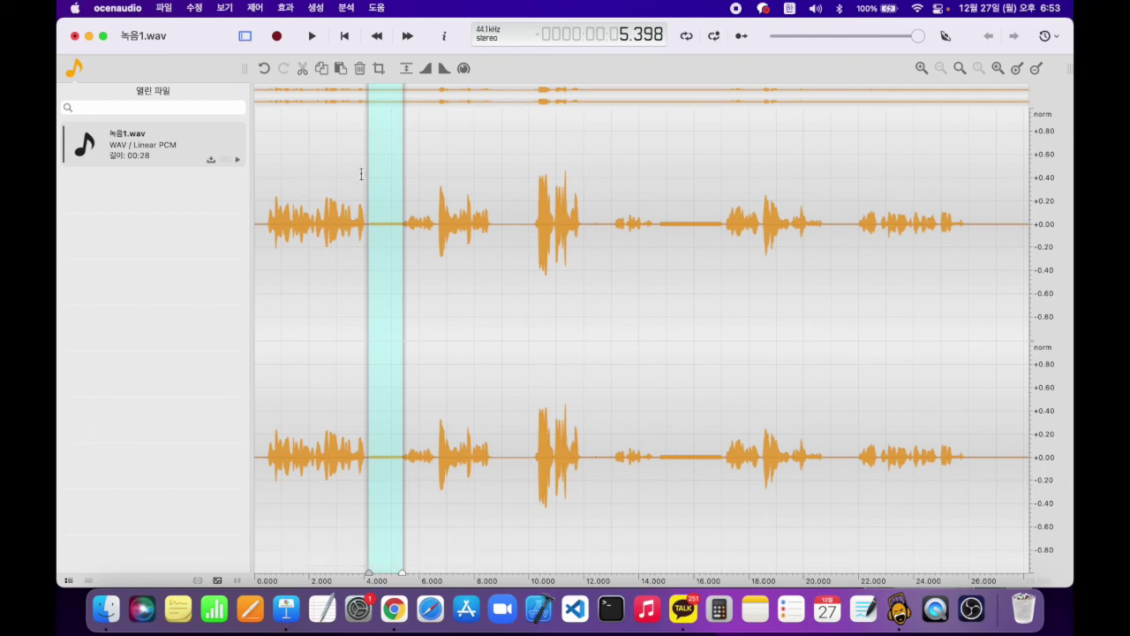
pyautogui.click(316, 8)
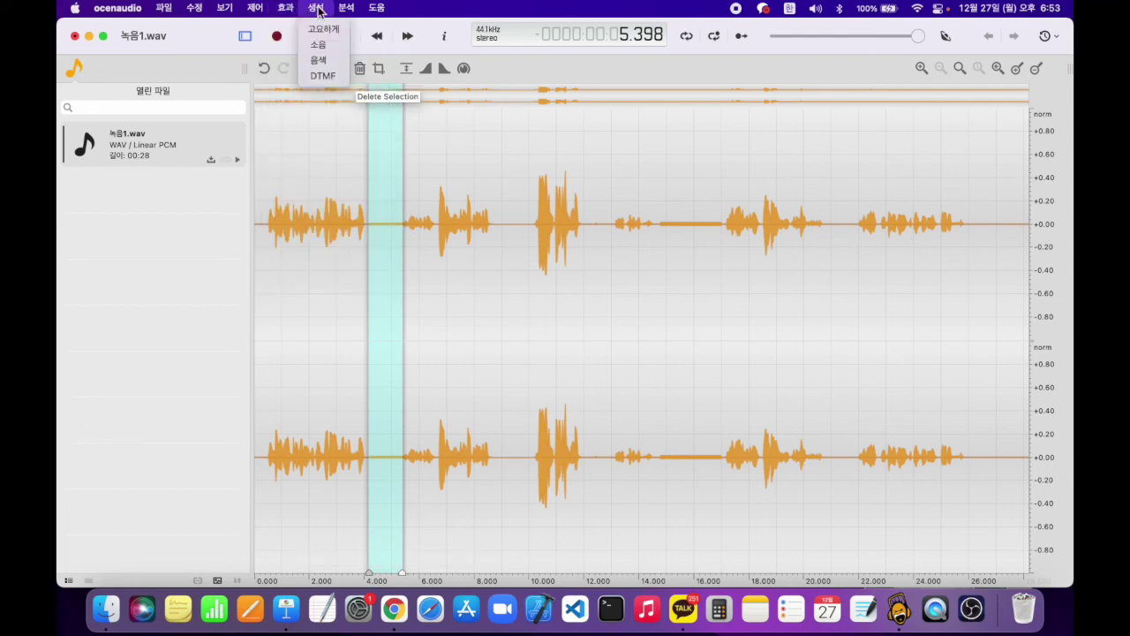
pyautogui.click(319, 62)
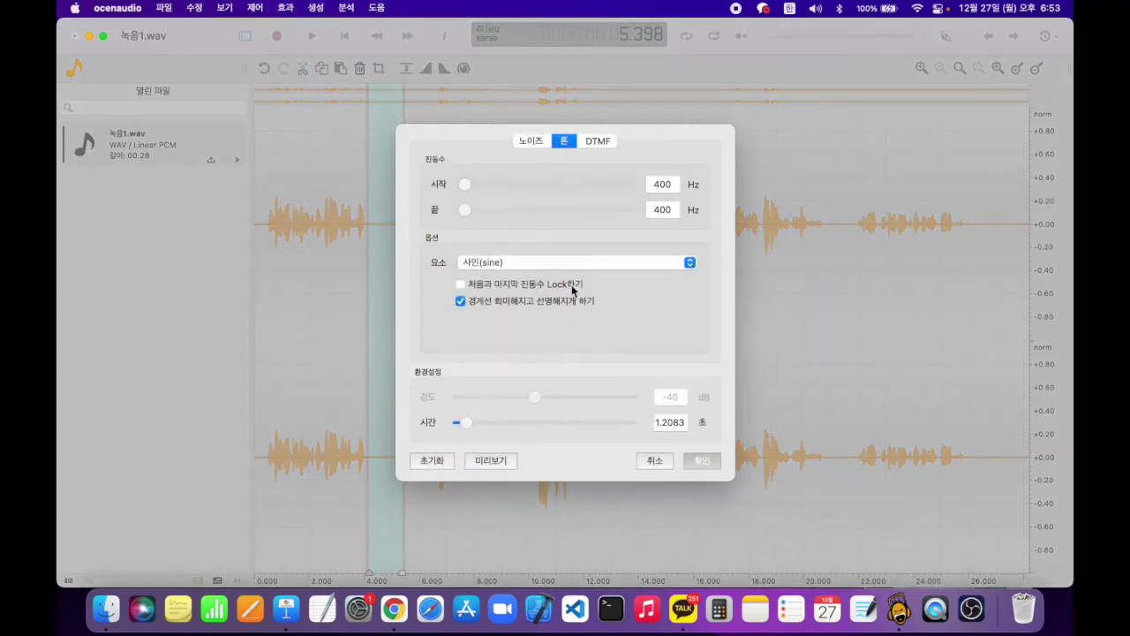
pyautogui.click(585, 263)
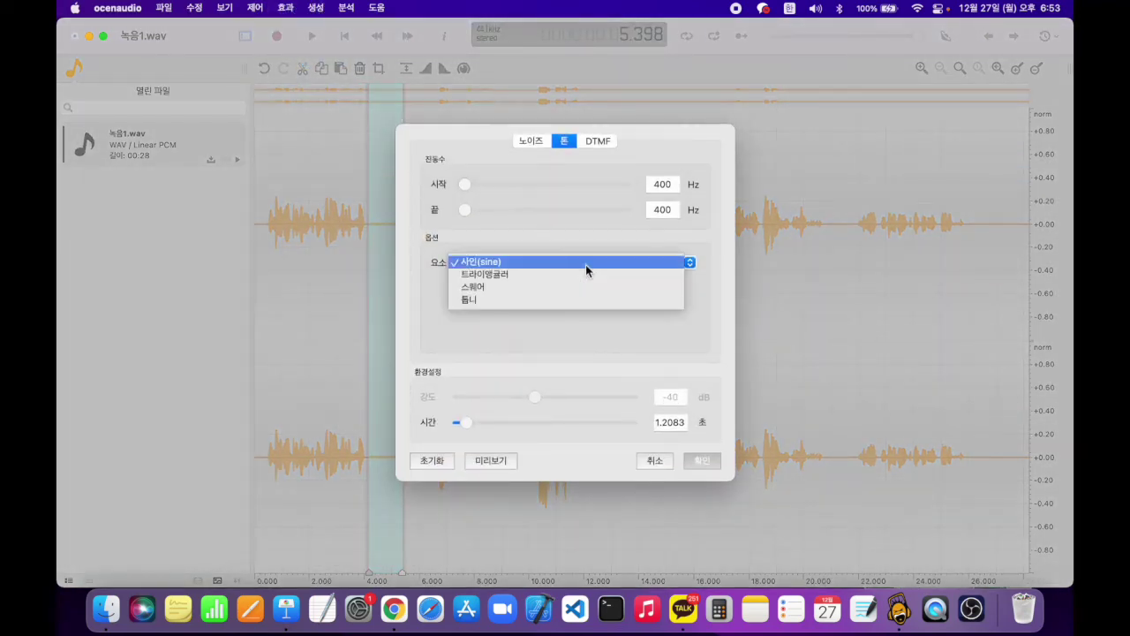
pyautogui.click(536, 274)
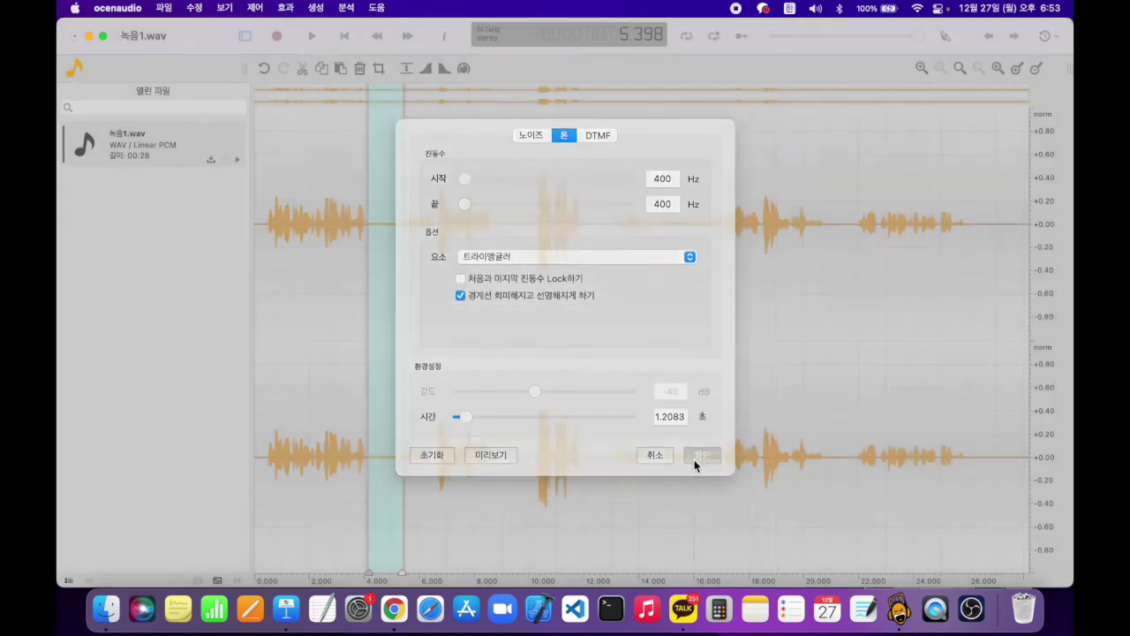
pyautogui.click(698, 459)
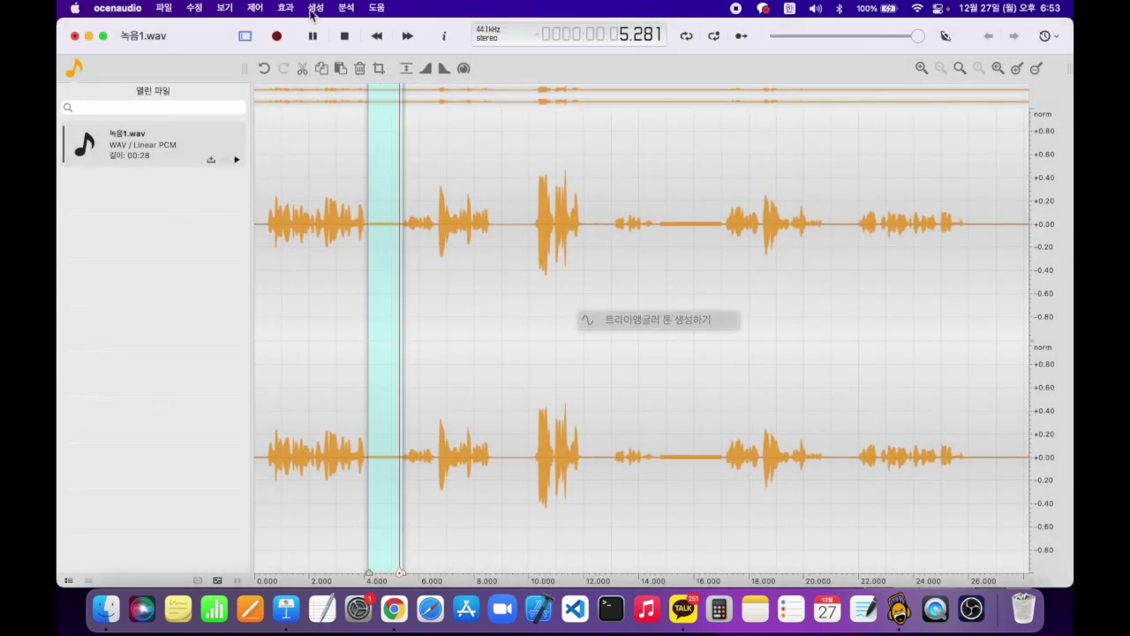
# Generate a 400 Hz square (스퀘어) tone over the same selected section
pyautogui.click(315, 8)
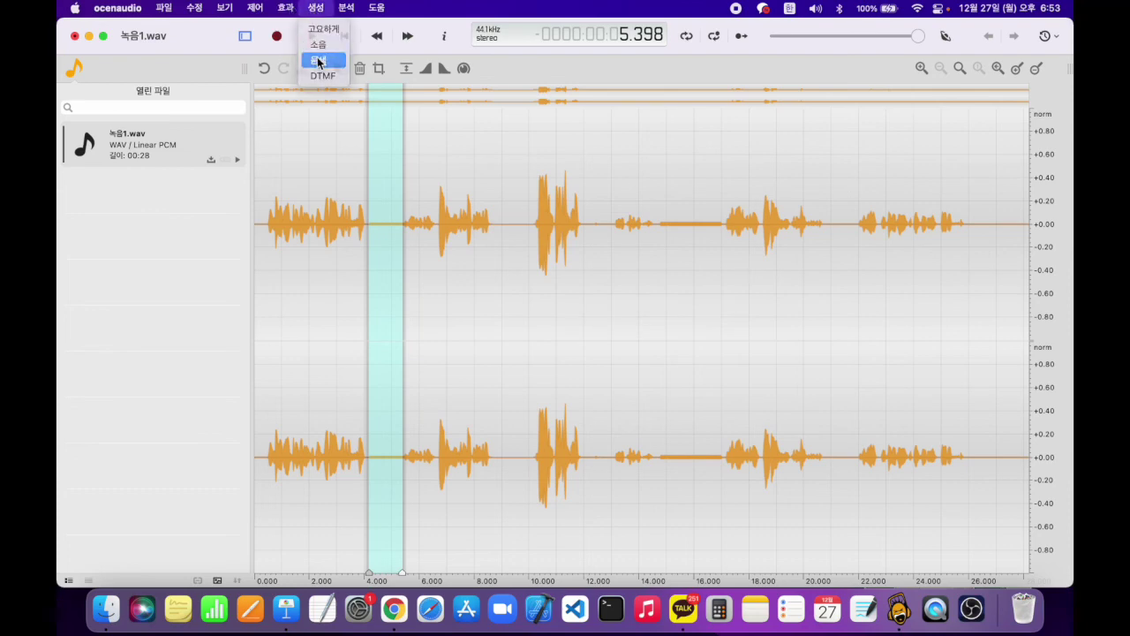
pyautogui.click(319, 61)
pyautogui.click(588, 262)
pyautogui.click(556, 274)
pyautogui.click(697, 461)
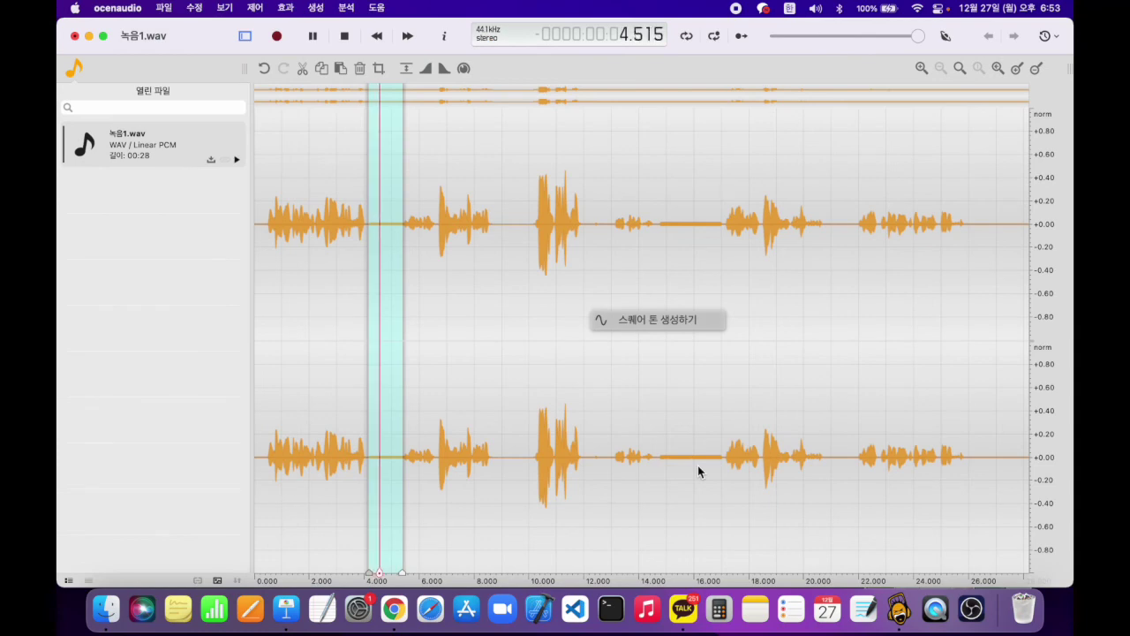
# Generate a 400 Hz sawtooth (톱니) tone over the selected section and adjust the system volume
pyautogui.click(315, 8)
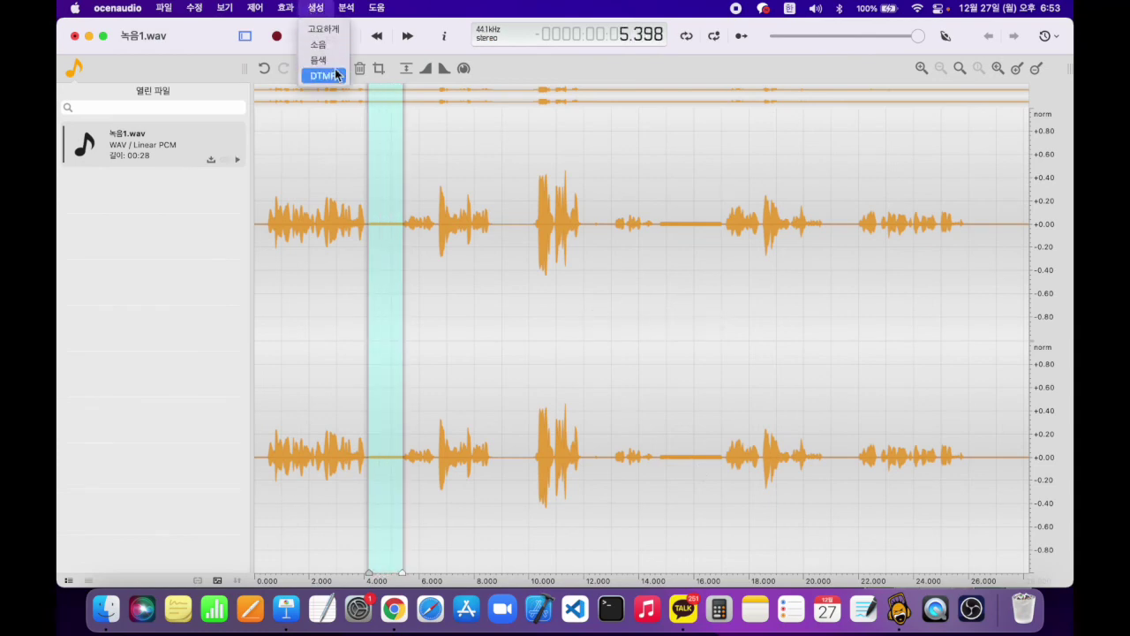
pyautogui.click(335, 60)
pyautogui.click(536, 262)
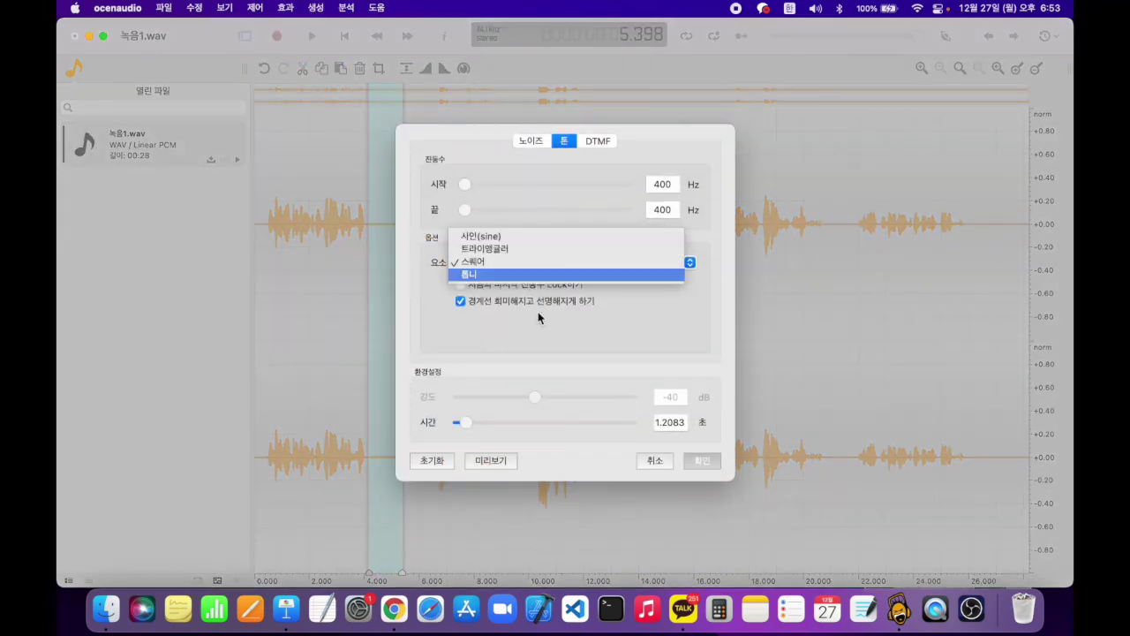
pyautogui.click(558, 274)
pyautogui.click(705, 460)
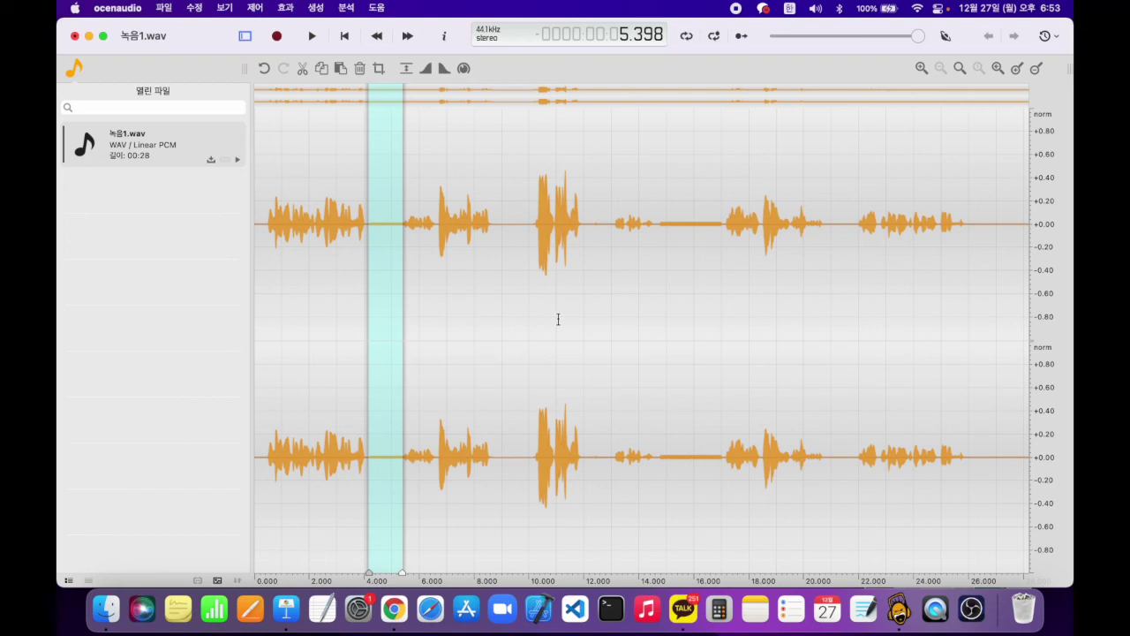
pyautogui.press('XF86AudioRaiseVolume')
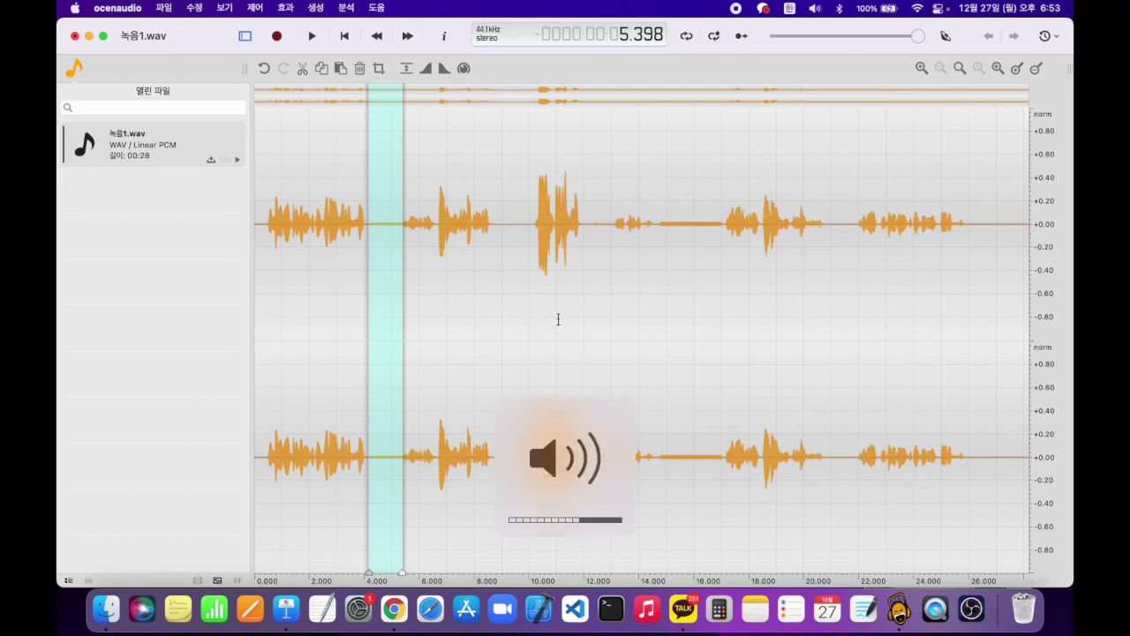